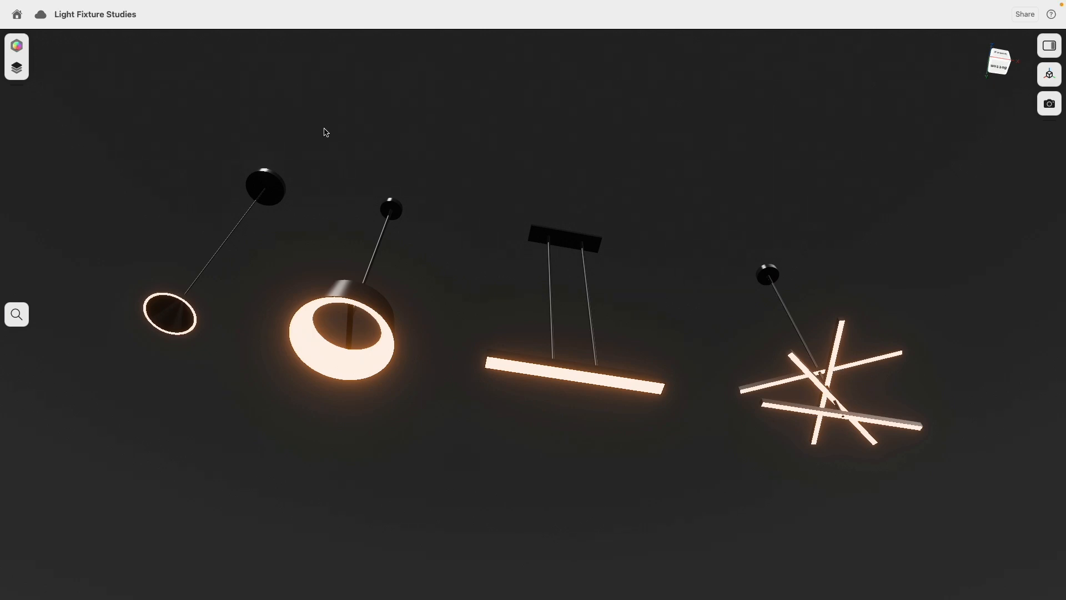
- Switch the light fixture project to the modeling workspace and open its list of items
{"action": "left_click", "coordinate": [19, 49]}
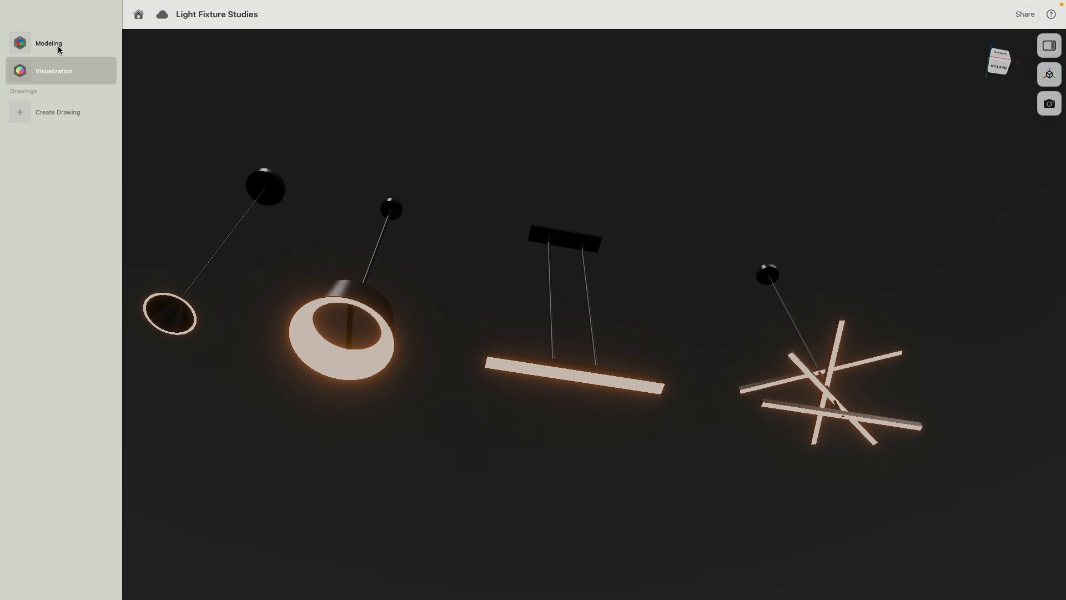
{"action": "left_click", "coordinate": [58, 49]}
{"action": "left_click", "coordinate": [17, 67]}
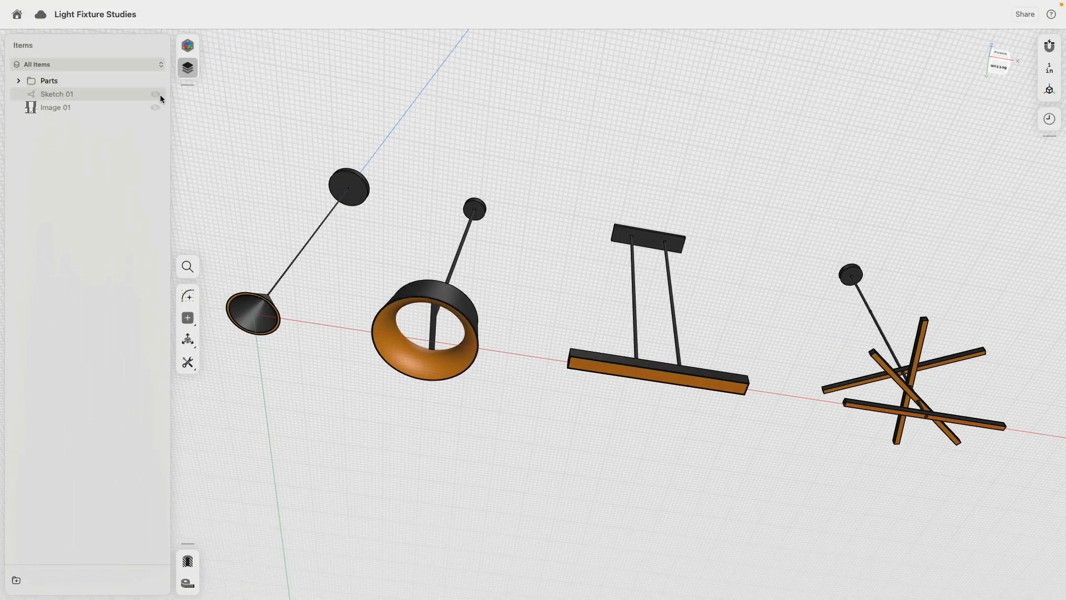
- Hide the Parts folder and show the reference image Image 01, viewed from the front
{"action": "left_click", "coordinate": [156, 94]}
{"action": "left_click", "coordinate": [155, 81]}
{"action": "left_click", "coordinate": [155, 94]}
{"action": "left_click", "coordinate": [156, 107]}
{"action": "mouse_move", "coordinate": [414, 145]}
{"action": "right_mouse_down"}
{"action": "mouse_move", "coordinate": [442, 267]}
{"action": "mouse_move", "coordinate": [464, 181]}
{"action": "mouse_move", "coordinate": [508, 348]}
{"action": "right_mouse_up"}
{"action": "scroll", "coordinate": [442, 267], "scroll_direction": "down", "scroll_amount": 8}
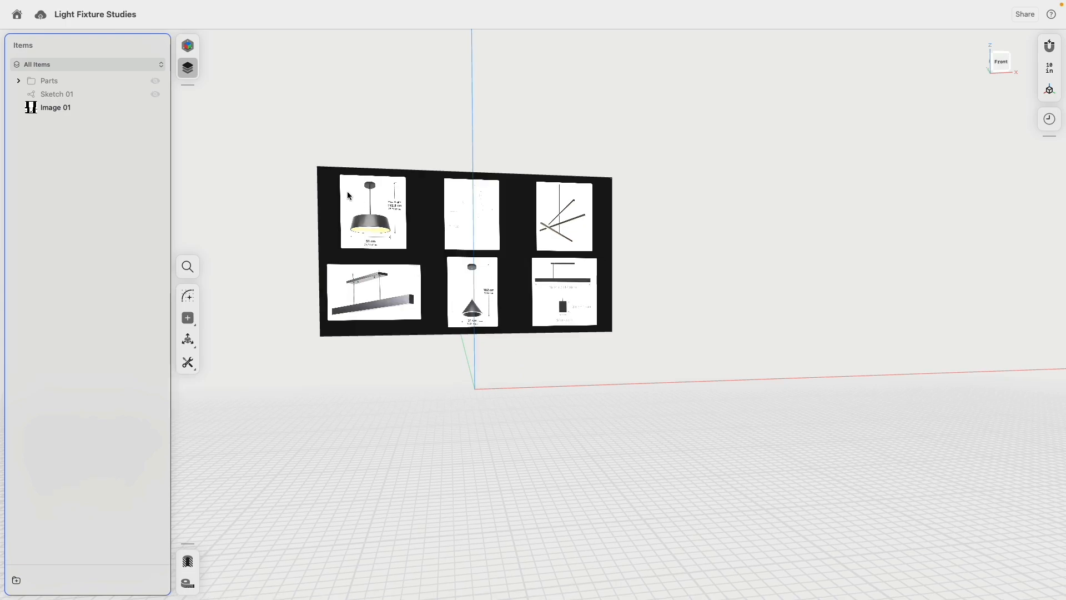
- Show Sketch 01 to examine its dimensioned profiles, and show the Parts folder again to compare the fixtures with them
{"action": "left_click", "coordinate": [156, 94]}
{"action": "scroll", "coordinate": [493, 399], "scroll_direction": "up", "scroll_amount": 5}
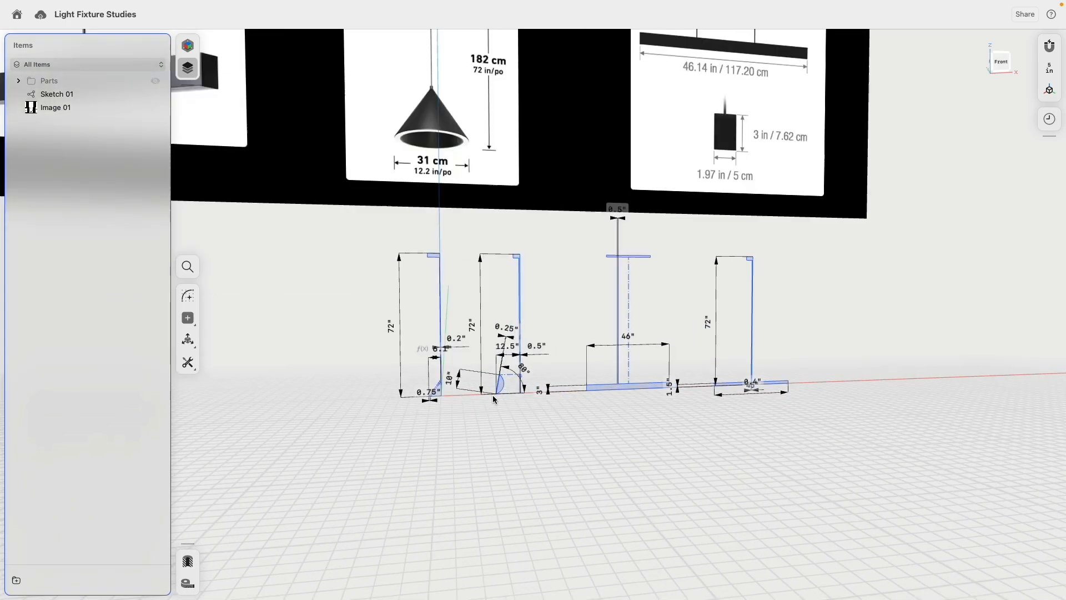
{"action": "scroll", "coordinate": [493, 395], "scroll_direction": "up", "scroll_amount": 3}
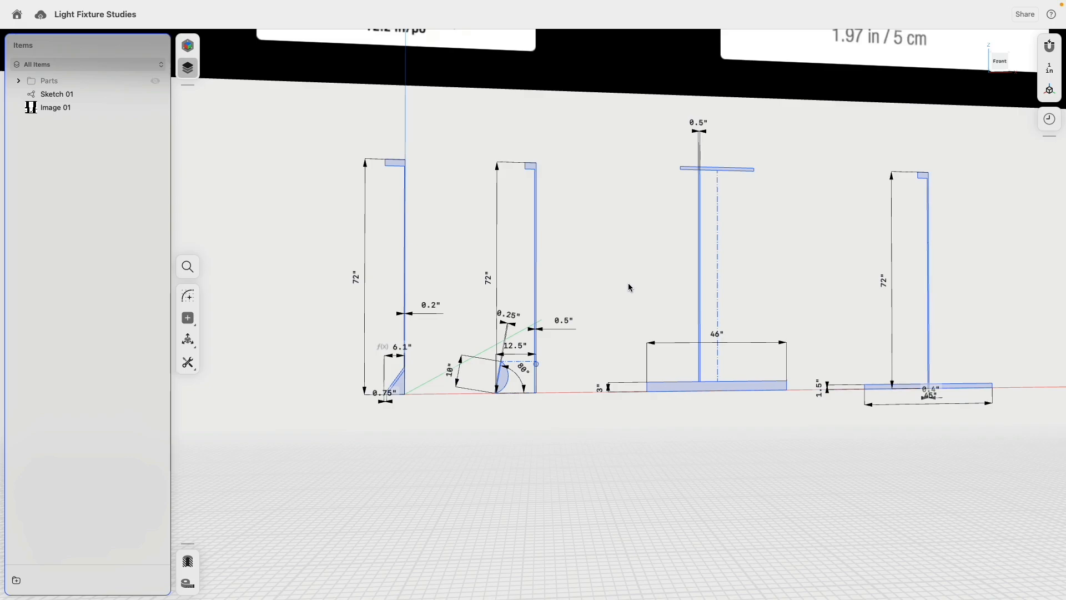
{"action": "left_click", "coordinate": [155, 81]}
{"action": "right_click_drag", "start_coordinate": [527, 264], "coordinate": [526, 230]}
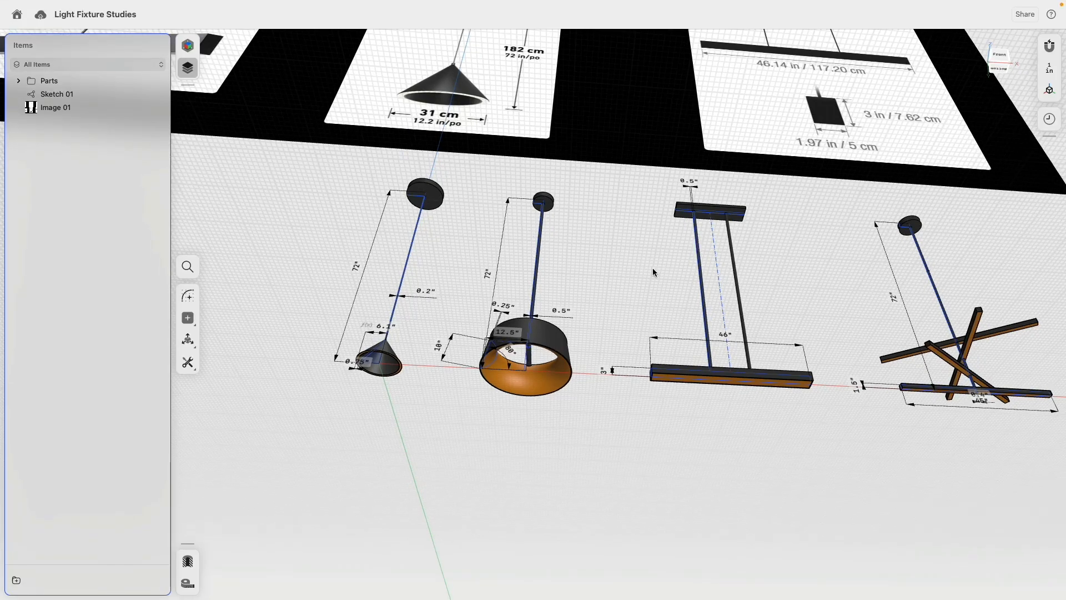
{"action": "middle_click_drag", "start_coordinate": [653, 269], "coordinate": [553, 297]}
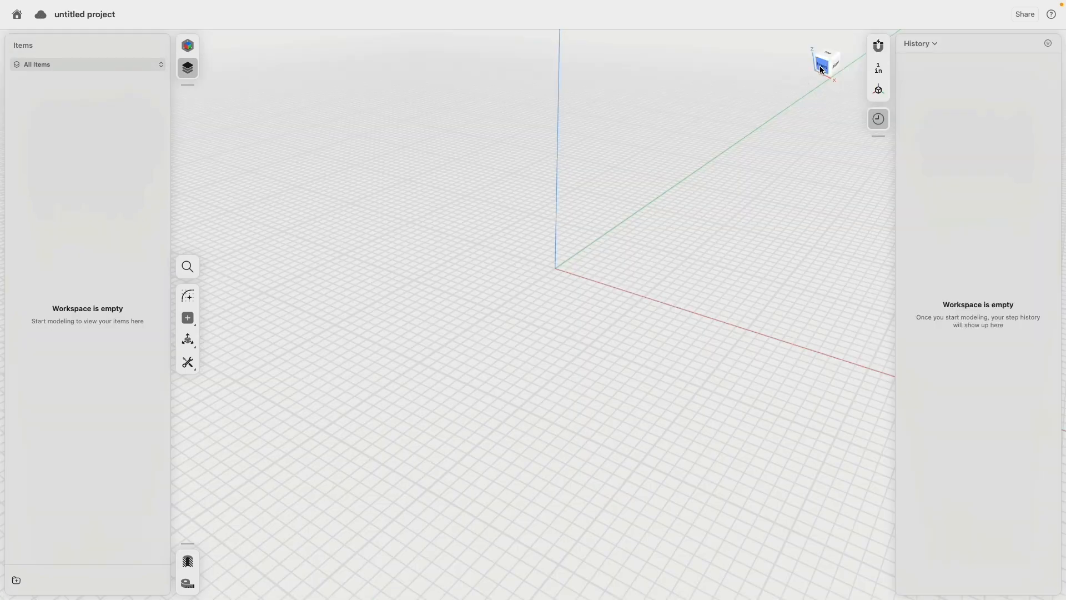
- In the empty project, align the view to the front and insert the Ref PNG image from the Desktop
{"action": "left_click", "coordinate": [821, 65]}
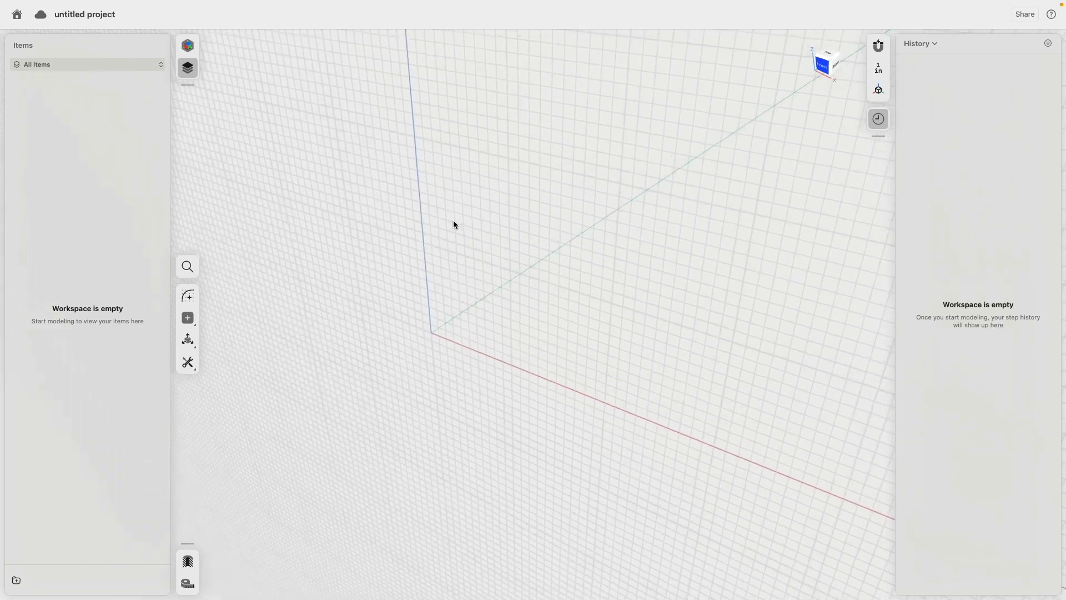
{"action": "left_click", "coordinate": [188, 317]}
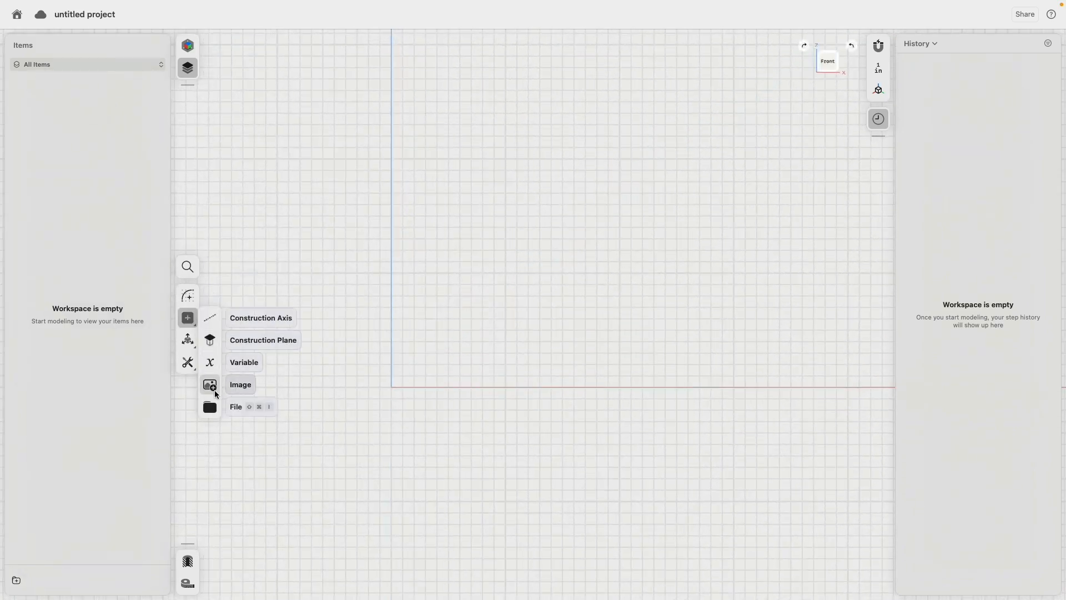
{"action": "left_click", "coordinate": [211, 386]}
{"action": "left_click", "coordinate": [418, 234]}
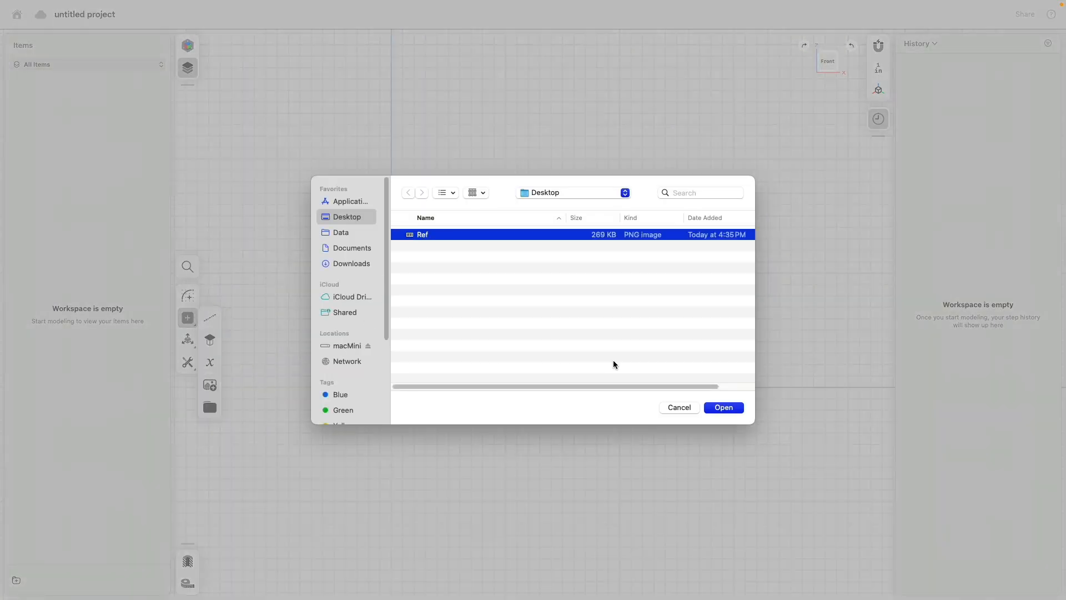
{"action": "left_click", "coordinate": [720, 409]}
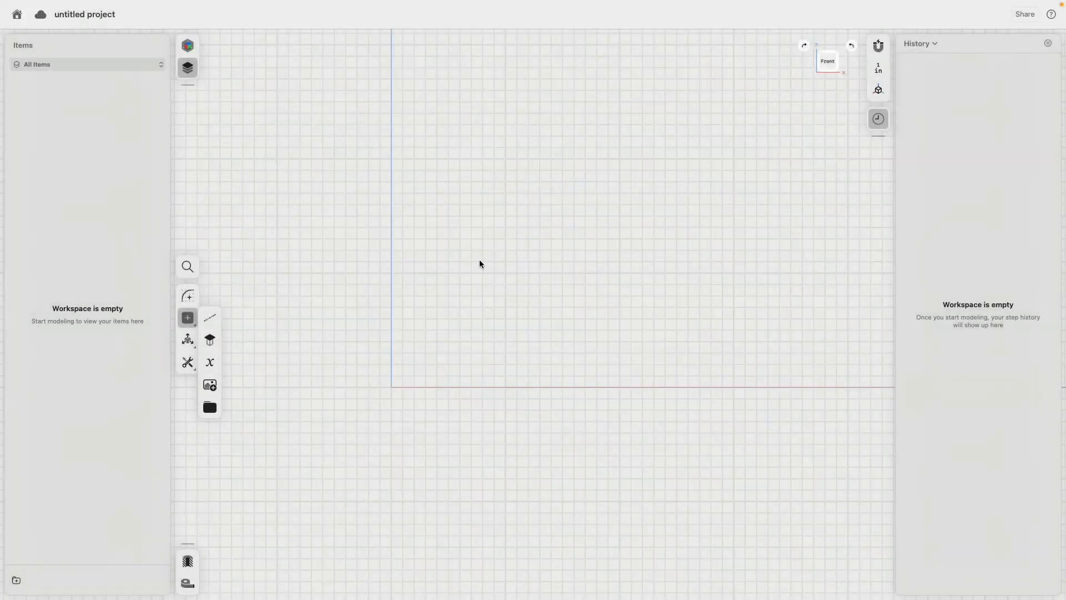
- Move the inserted reference image above the X axis, centred on the Z axis, and finish editing it
{"action": "scroll", "coordinate": [433, 397], "scroll_direction": "down", "scroll_amount": 5}
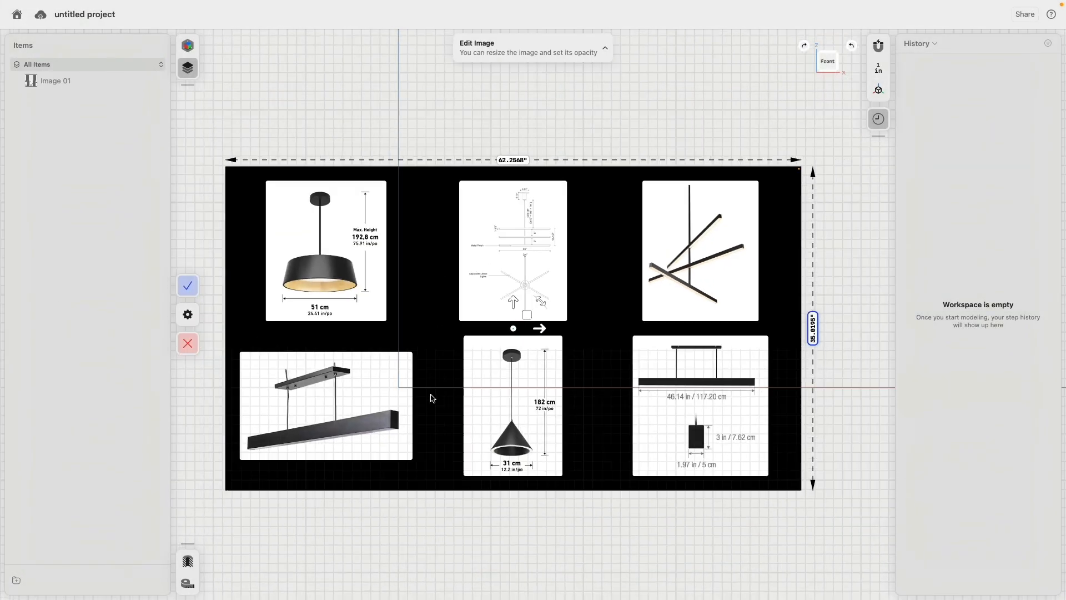
{"action": "left_click_drag", "start_coordinate": [515, 330], "coordinate": [422, 117]}
{"action": "left_click", "coordinate": [198, 287]}
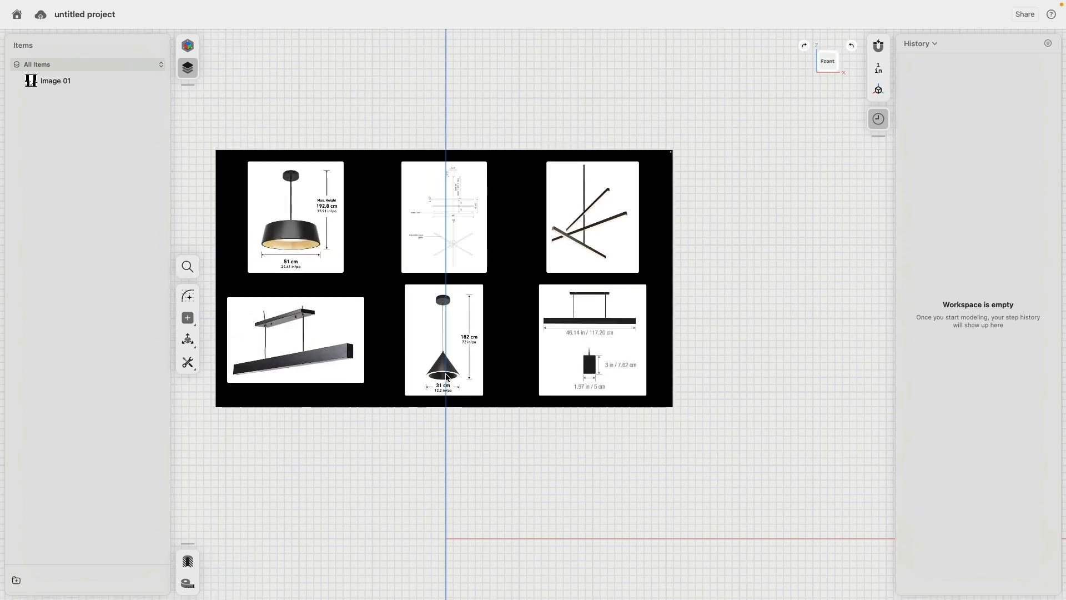
- Sketch a 72-inch vertical line from the origin up the Z axis for the cone pendant's overall height
{"action": "scroll", "coordinate": [444, 371], "scroll_direction": "up", "scroll_amount": 6}
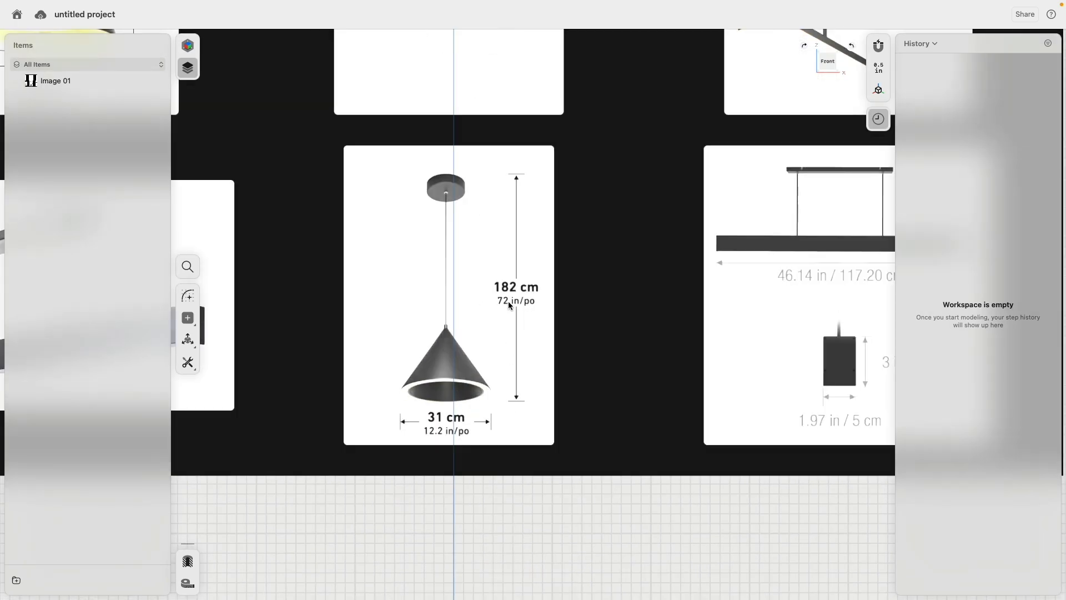
{"action": "scroll", "coordinate": [535, 542], "scroll_direction": "down", "scroll_amount": 3}
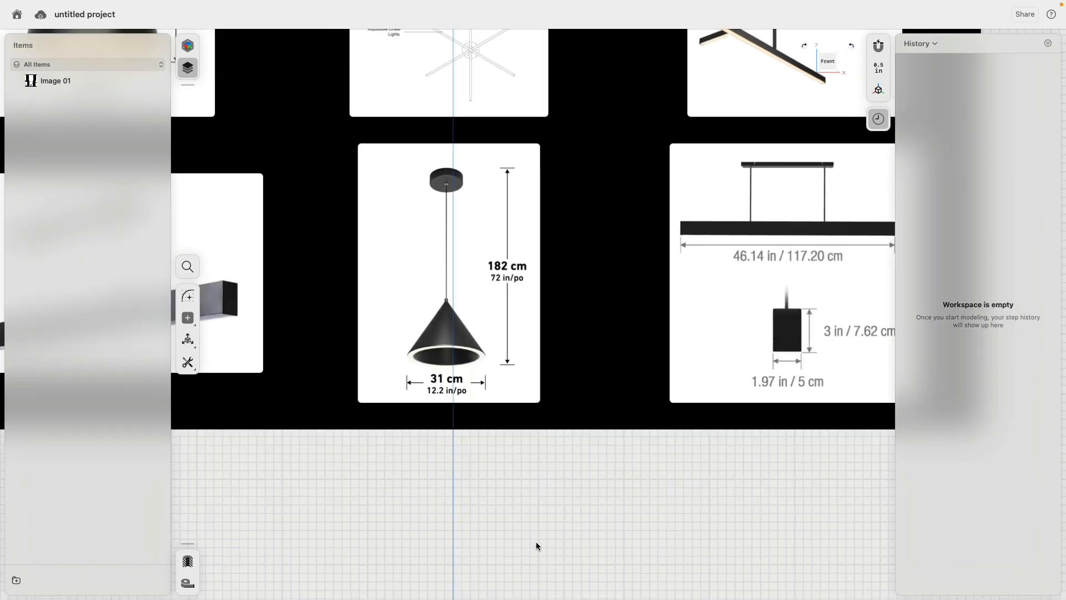
{"action": "middle_click_drag", "start_coordinate": [535, 542], "coordinate": [509, 428]}
{"action": "scroll", "coordinate": [509, 431], "scroll_direction": "down", "scroll_amount": 5}
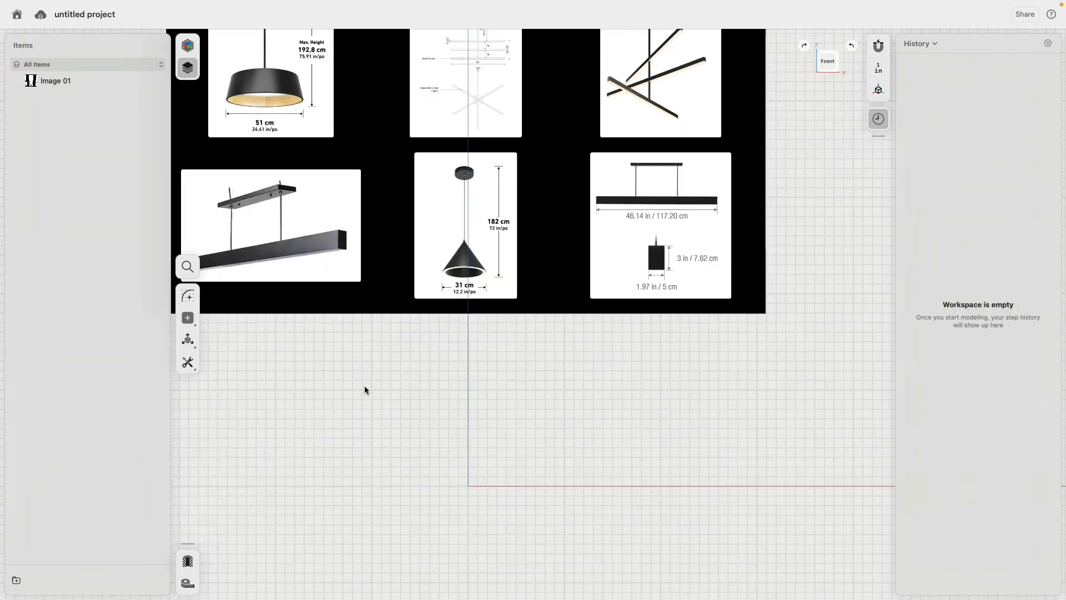
{"action": "left_click", "coordinate": [189, 298]}
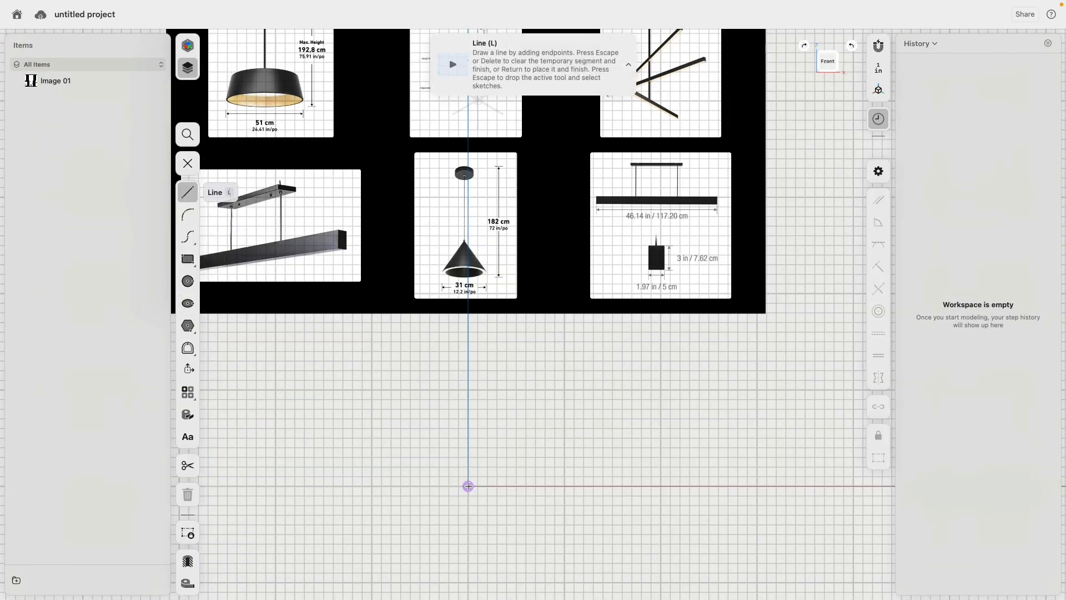
{"action": "left_click", "coordinate": [469, 486]}
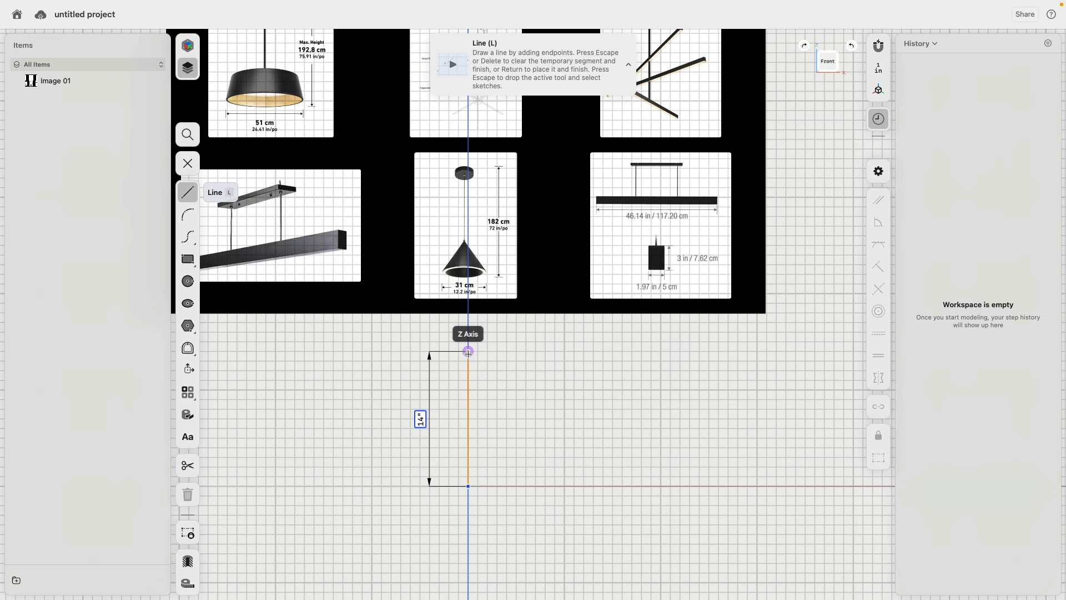
{"action": "type", "text": "72"}
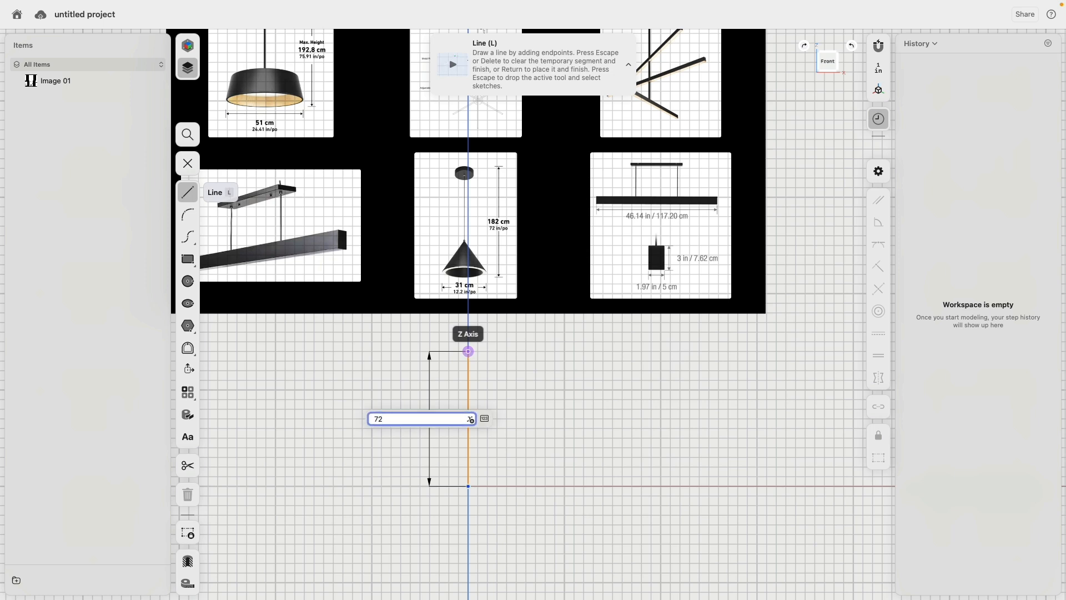
{"action": "key", "text": "Return"}
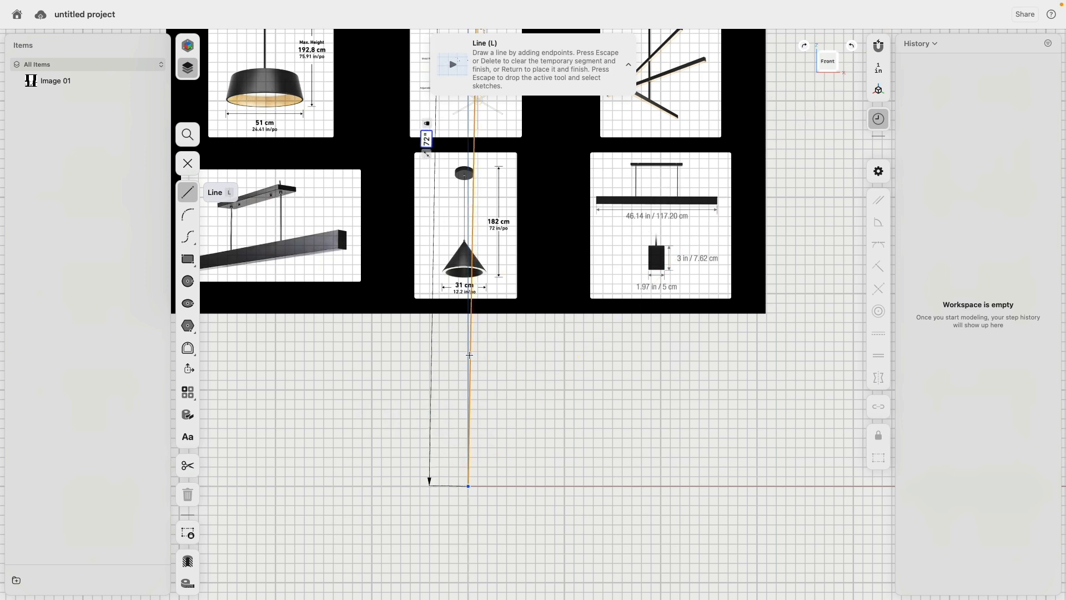
{"action": "key", "text": "Escape"}
{"action": "scroll", "coordinate": [468, 355], "scroll_direction": "down", "scroll_amount": 5}
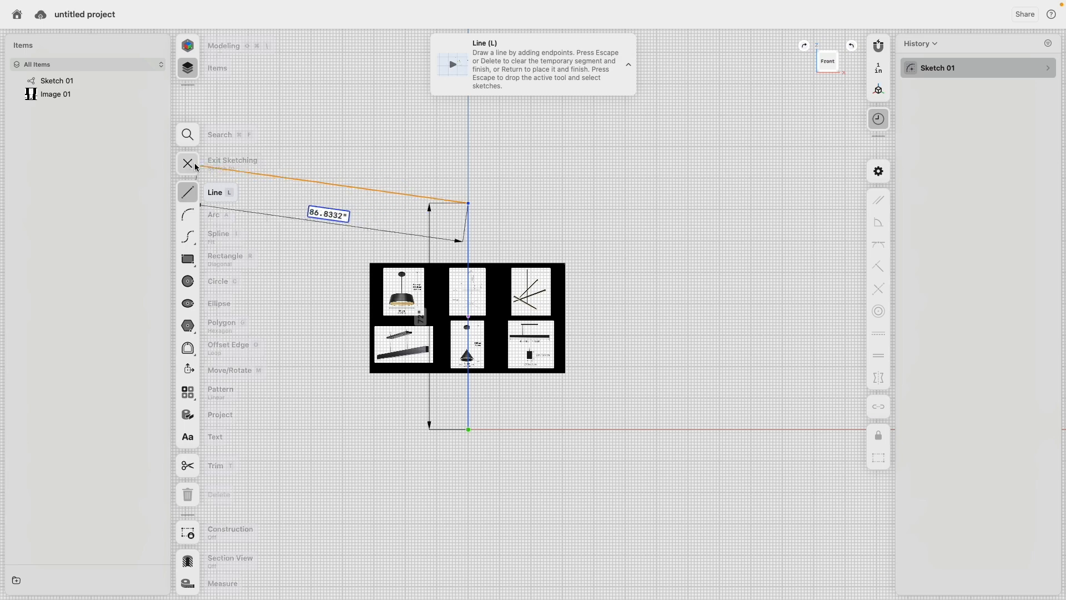
{"action": "key", "text": "Escape"}
- Move the reference image 57 inches up along the Z axis, clear of the sketched line
{"action": "left_click", "coordinate": [480, 306]}
{"action": "key", "text": "m"}
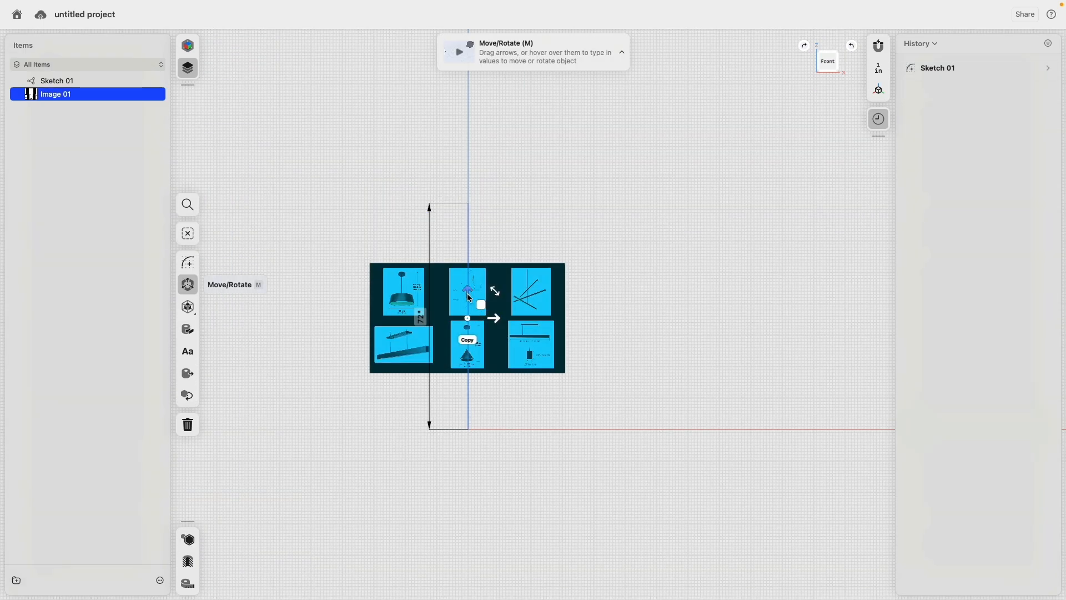
{"action": "left_click_drag", "start_coordinate": [470, 294], "coordinate": [473, 118]}
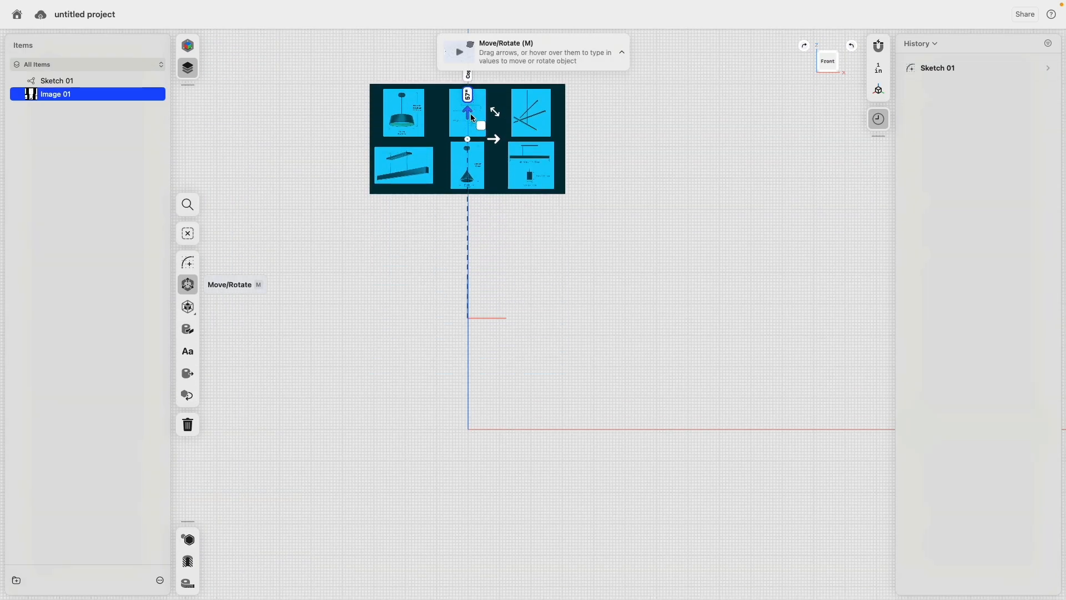
- Enlarge the reference image uniformly, with the scale origin just below its lower edge at the top of the 72-inch line
{"action": "left_click", "coordinate": [191, 308]}
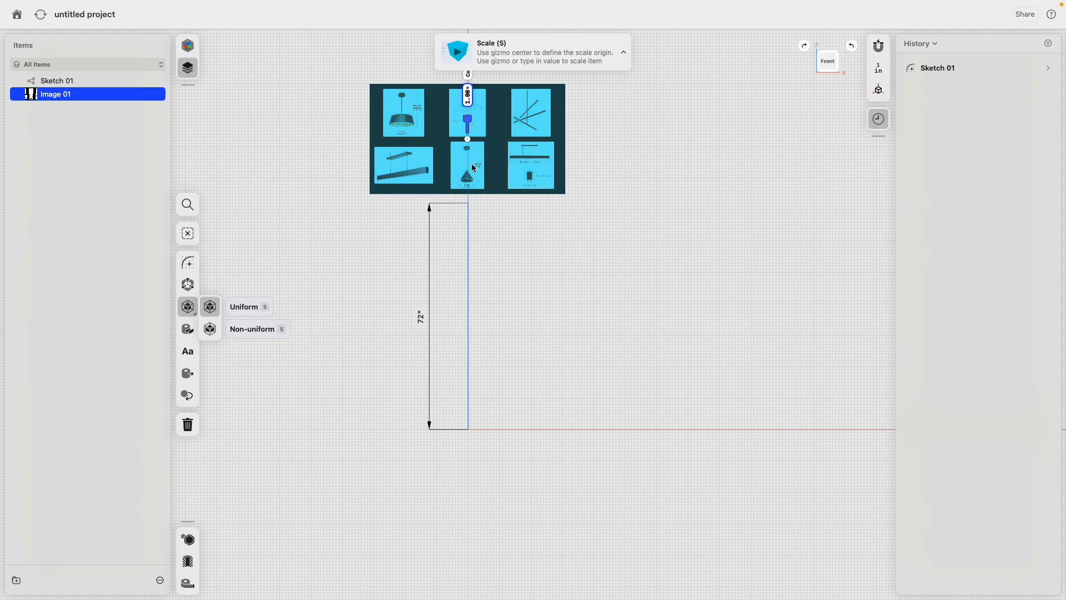
{"action": "left_click_drag", "start_coordinate": [468, 139], "coordinate": [469, 203]}
{"action": "middle_click_drag", "start_coordinate": [503, 222], "coordinate": [511, 409]}
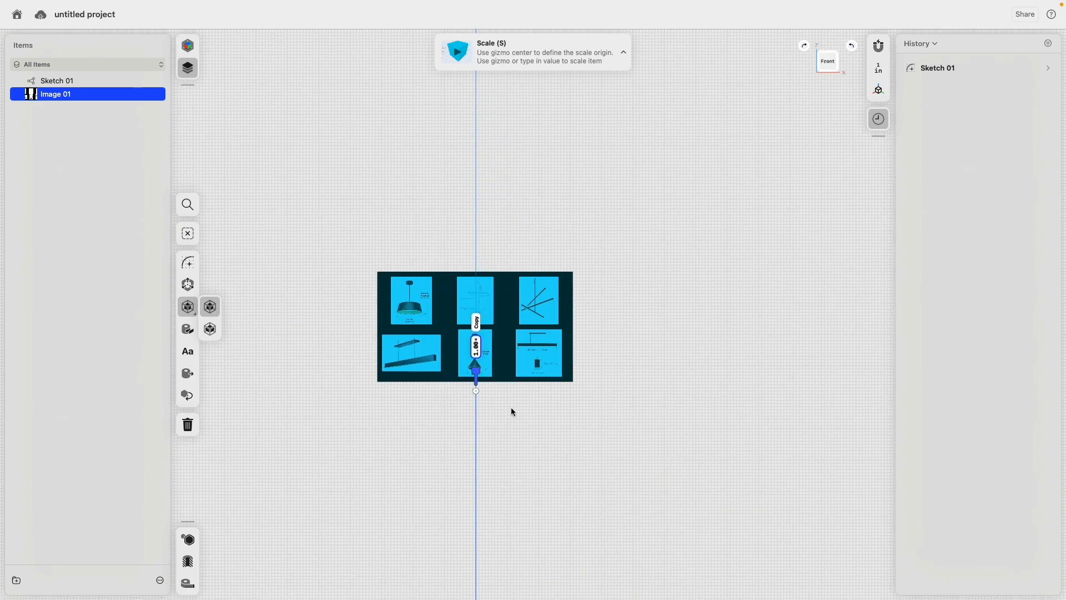
{"action": "left_click_drag", "start_coordinate": [476, 369], "coordinate": [486, 182]}
{"action": "left_click", "coordinate": [411, 391]}
{"action": "scroll", "coordinate": [432, 469], "scroll_direction": "down", "scroll_amount": 10}
{"action": "middle_click_drag", "start_coordinate": [432, 469], "coordinate": [459, 391]}
{"action": "scroll", "coordinate": [459, 391], "scroll_direction": "up", "scroll_amount": 5}
{"action": "scroll", "coordinate": [480, 385], "scroll_direction": "up", "scroll_amount": 2}
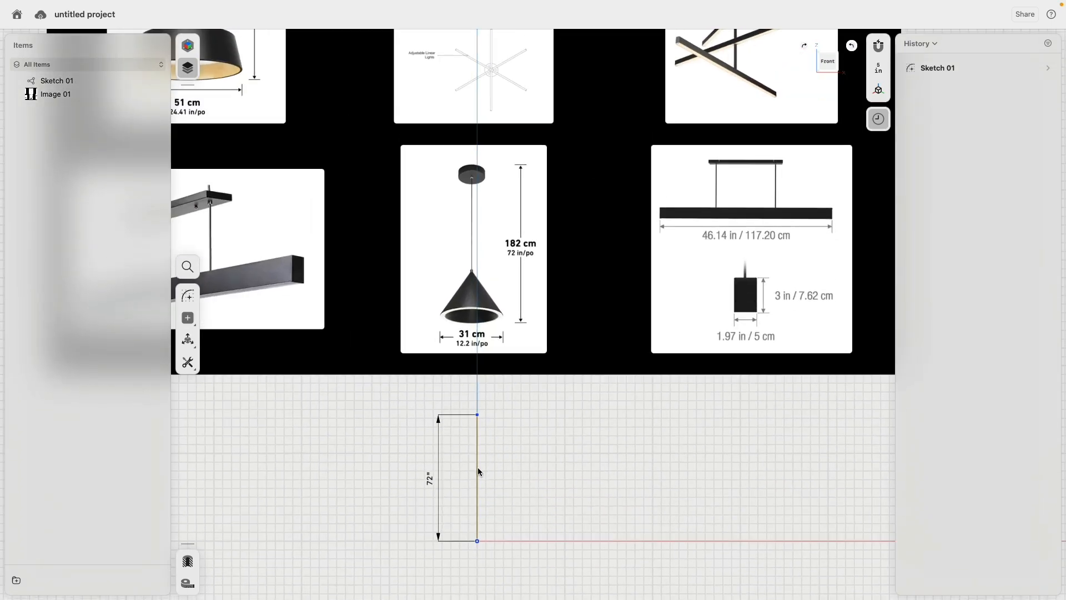
- In the same sketch, draw the canopy's half profile from the line's top end: about 6" outward, 2" down and 5" back inward
{"action": "left_click", "coordinate": [477, 469]}
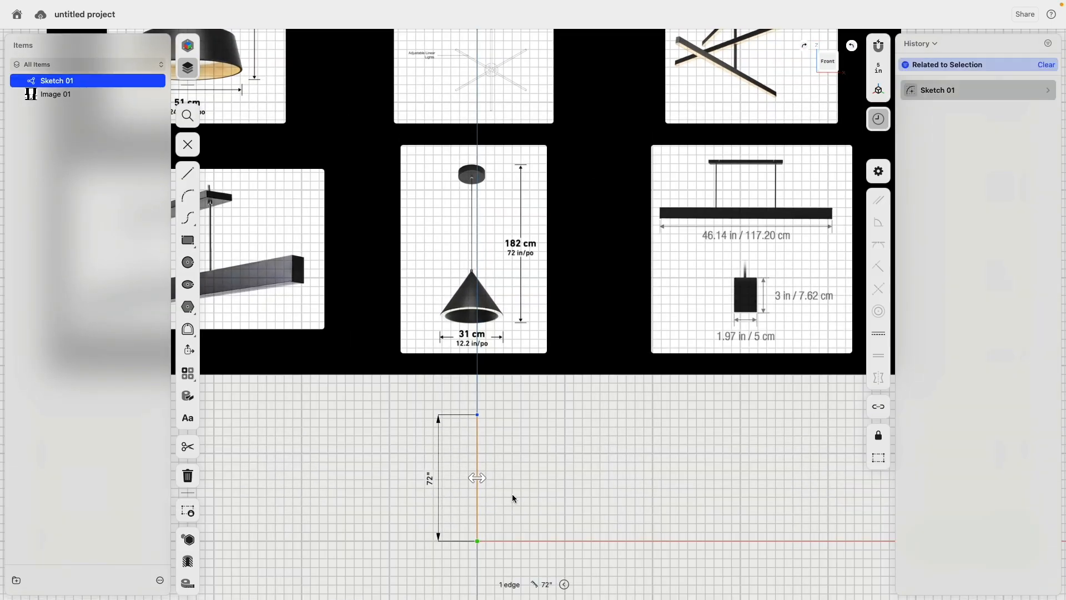
{"action": "left_click", "coordinate": [188, 173]}
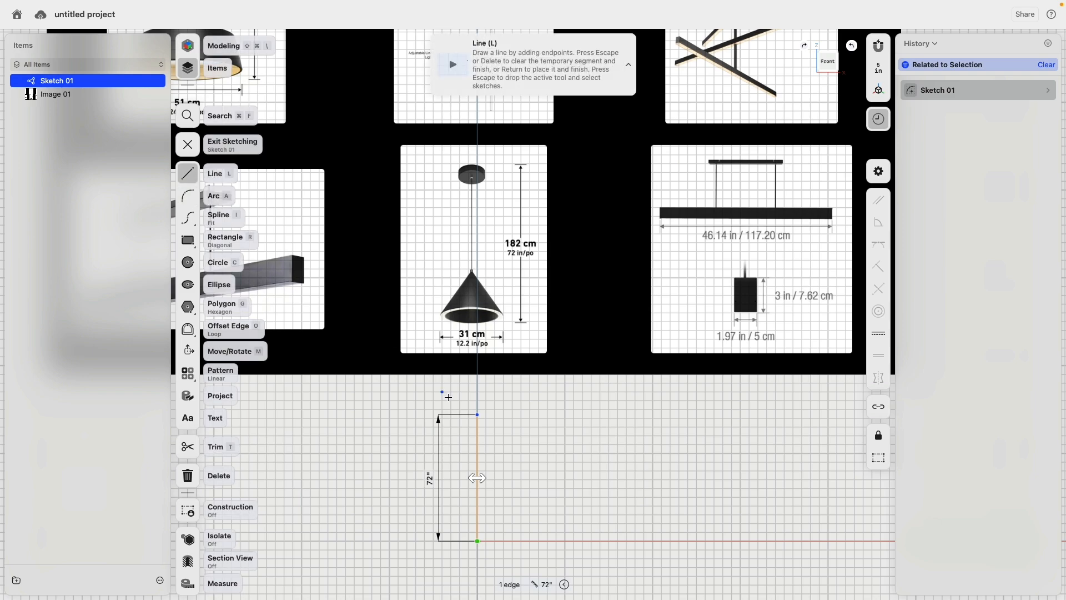
{"action": "scroll", "coordinate": [503, 292], "scroll_direction": "up", "scroll_amount": 8}
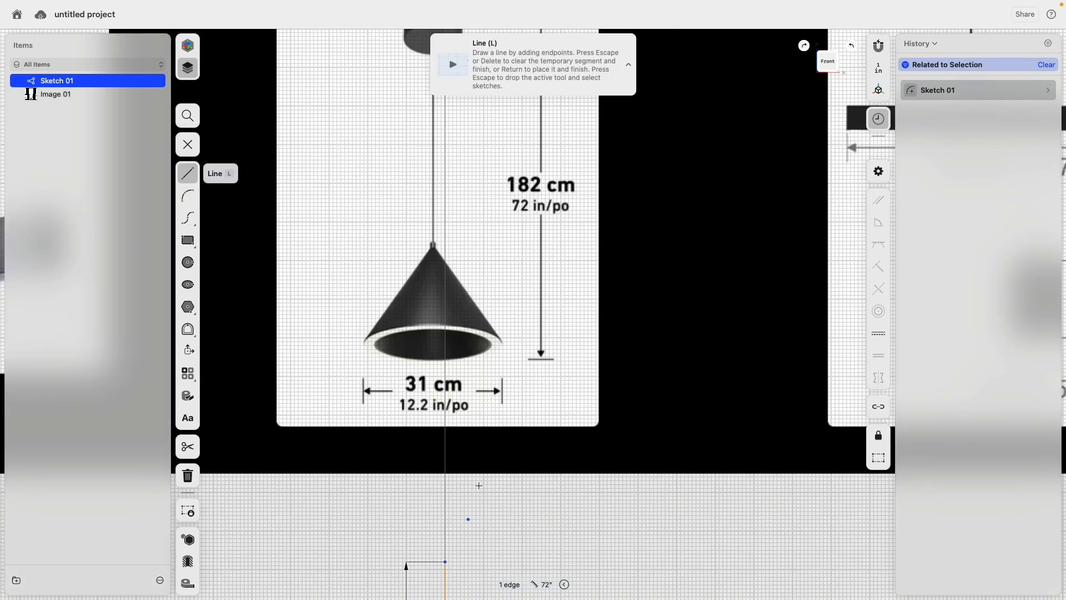
{"action": "middle_click_drag", "start_coordinate": [479, 486], "coordinate": [555, 321]}
{"action": "scroll", "coordinate": [507, 380], "scroll_direction": "up", "scroll_amount": 8}
{"action": "left_click", "coordinate": [528, 328]}
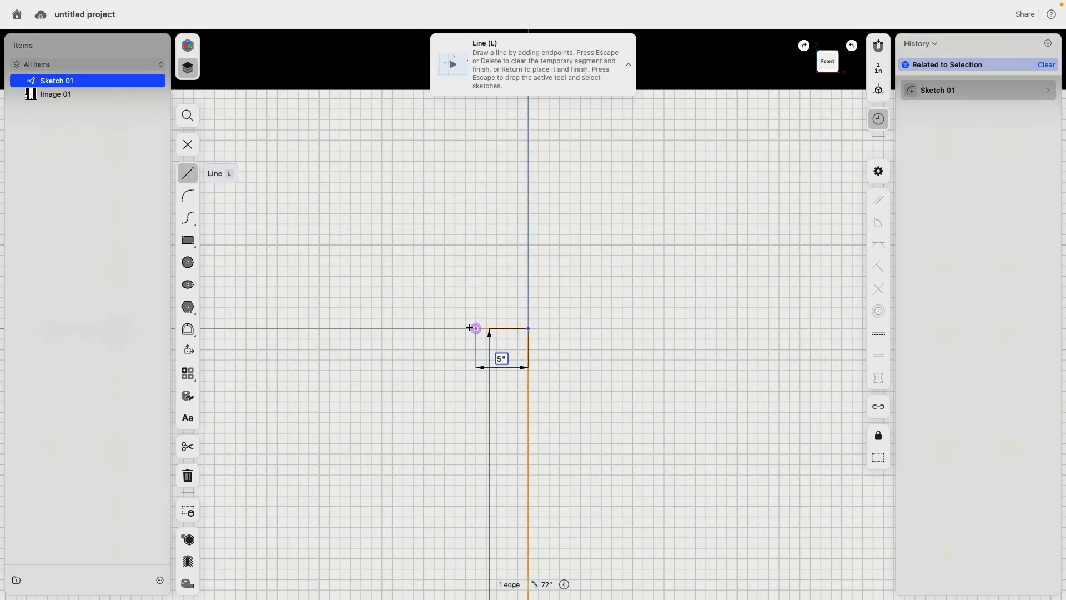
{"action": "left_click", "coordinate": [466, 329]}
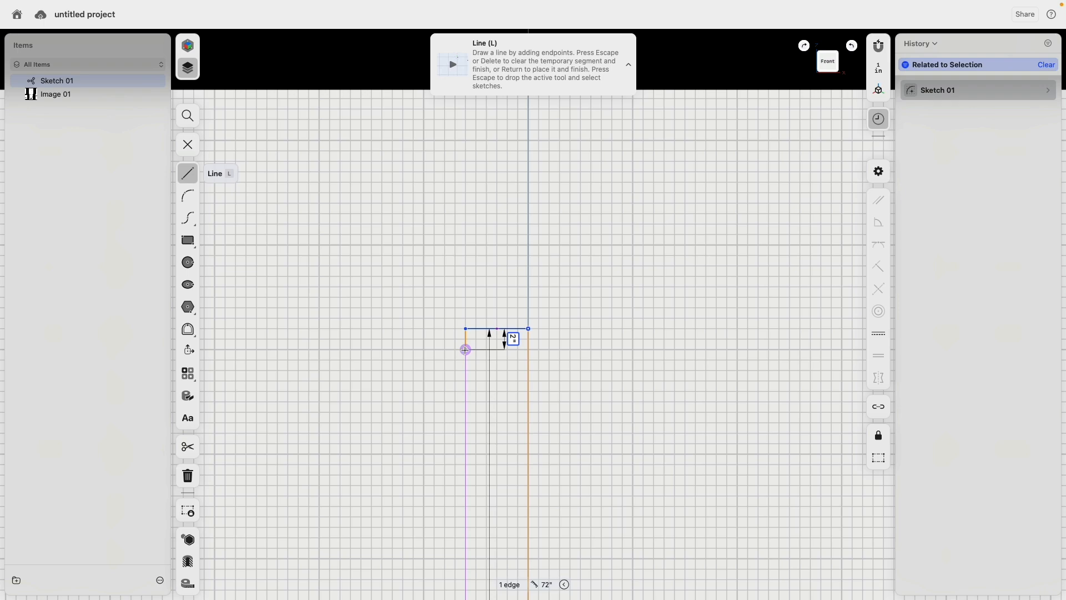
{"action": "left_click", "coordinate": [466, 349]}
{"action": "left_click", "coordinate": [518, 350]}
- Continue the profile with a long vertical stem line, a slanted shade side about 13" long to the X axis, and an 8" base back to the origin
{"action": "middle_click_drag", "start_coordinate": [510, 577], "coordinate": [514, 304]}
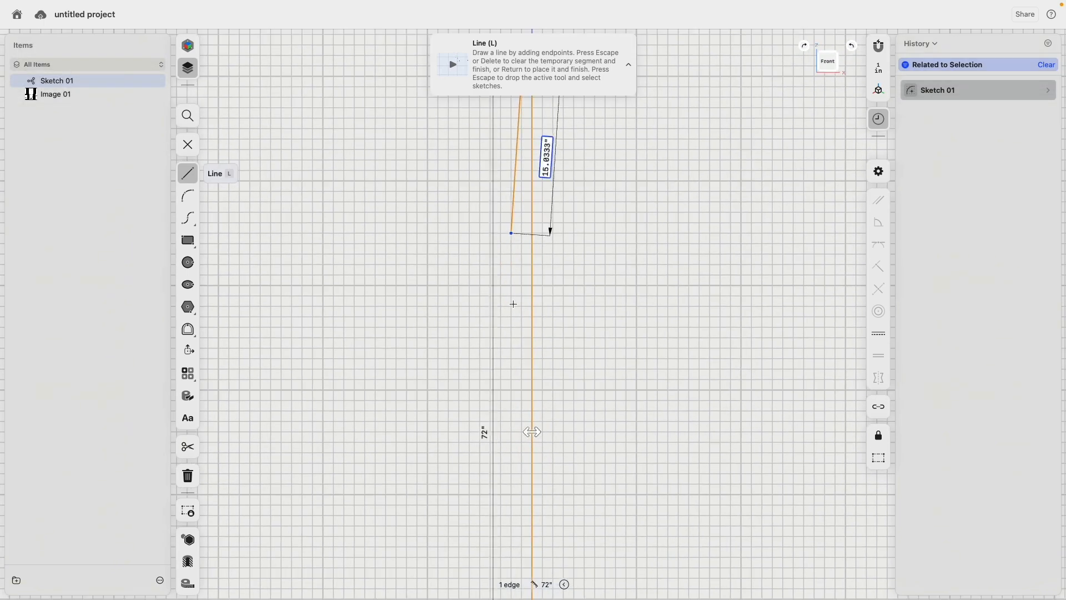
{"action": "scroll", "coordinate": [508, 373], "scroll_direction": "down", "scroll_amount": 5}
{"action": "middle_click_drag", "start_coordinate": [508, 491], "coordinate": [533, 378]}
{"action": "scroll", "coordinate": [534, 355], "scroll_direction": "up", "scroll_amount": 4}
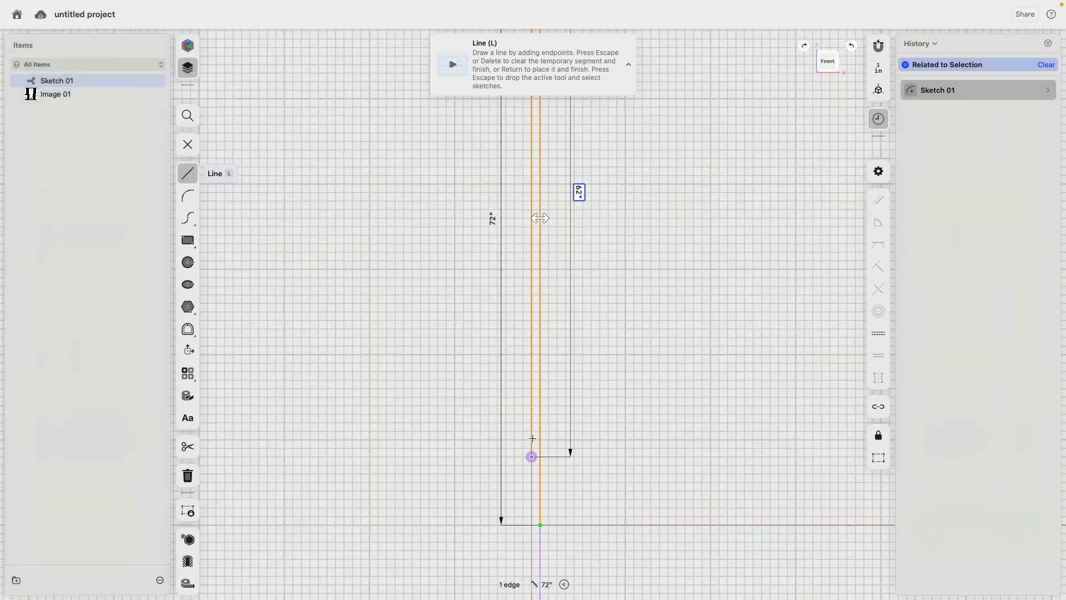
{"action": "left_click", "coordinate": [533, 431]}
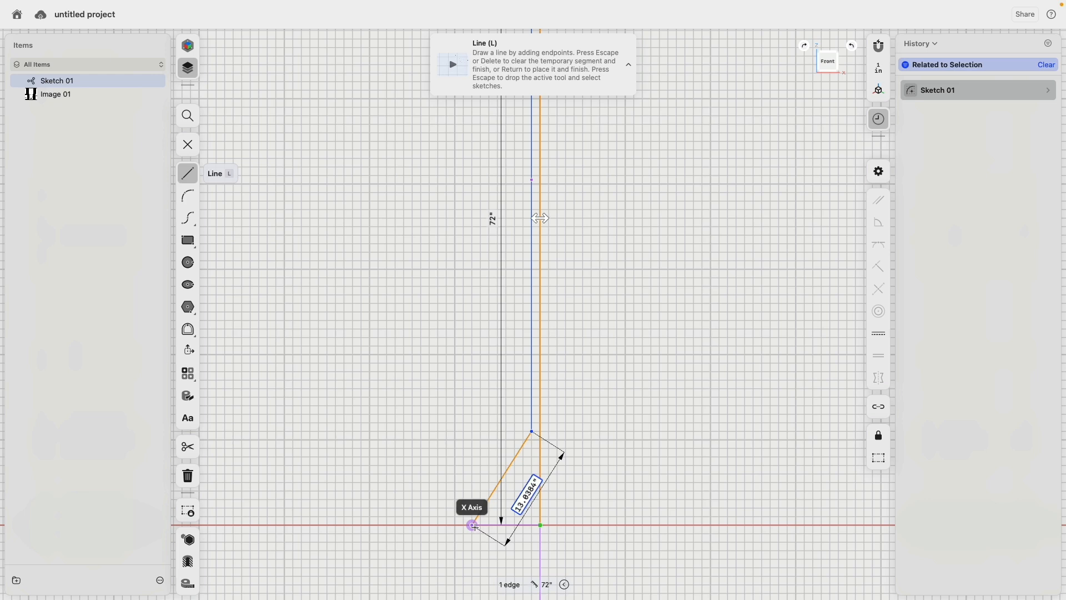
{"action": "left_click", "coordinate": [473, 525]}
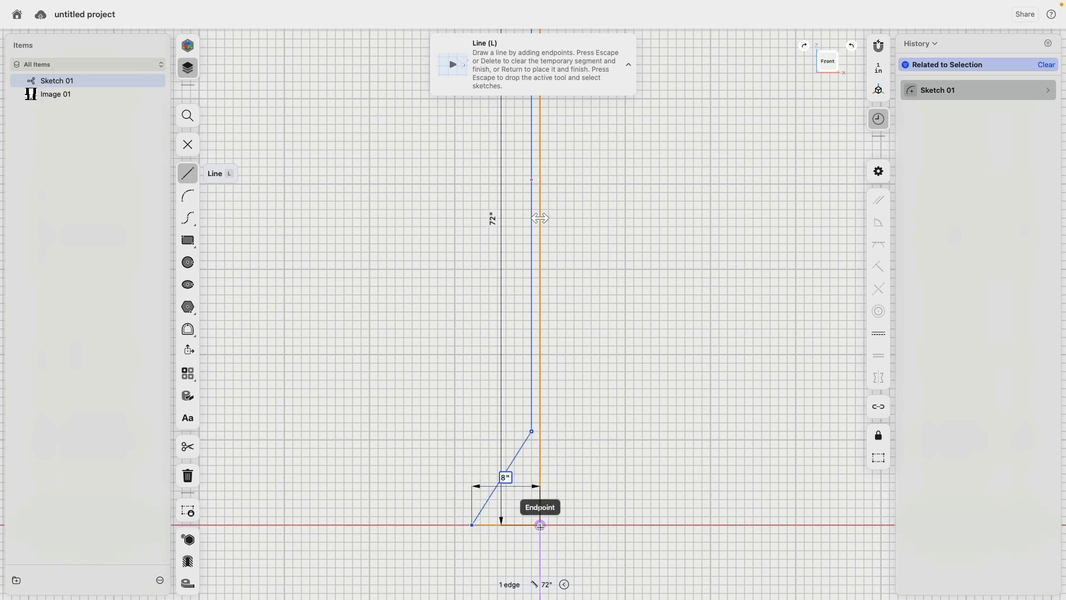
{"action": "left_click", "coordinate": [540, 526]}
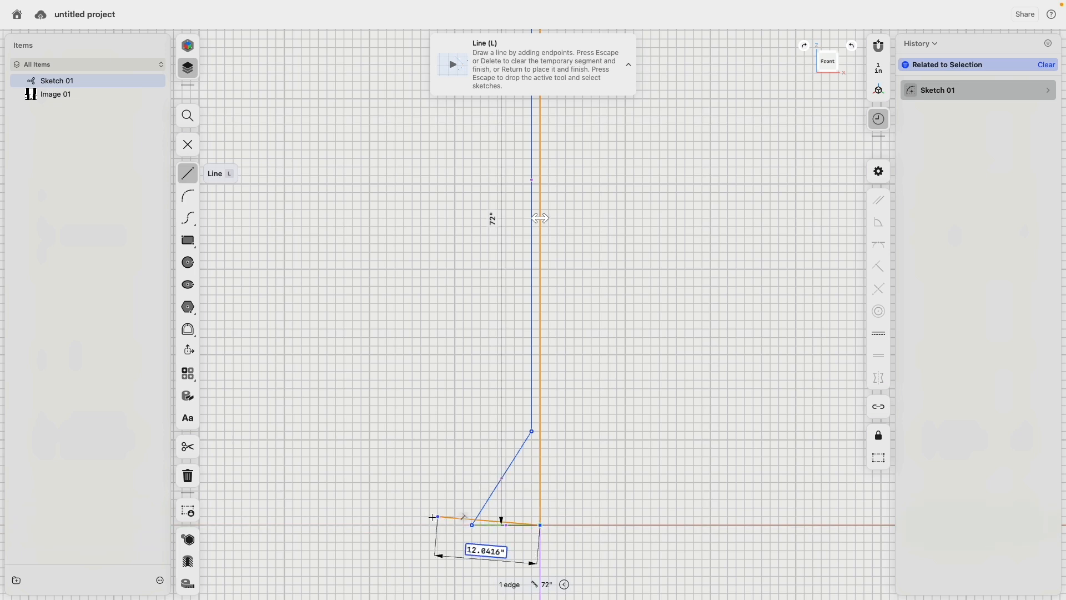
{"action": "key", "text": "Escape"}
{"action": "right_click", "coordinate": [560, 479]}
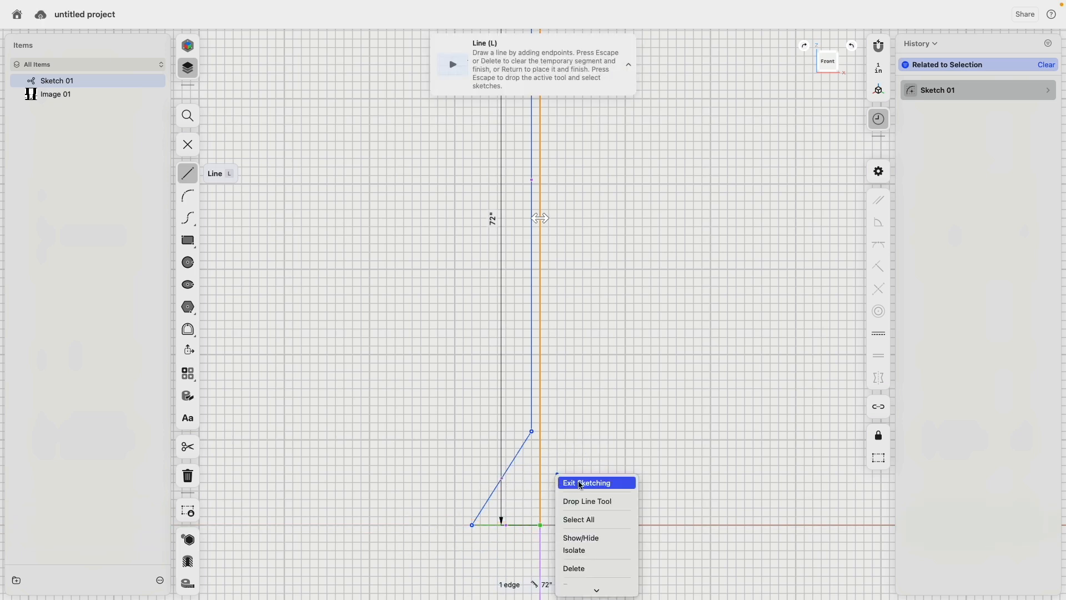
{"action": "left_click", "coordinate": [572, 503]}
- Set the length of the shade's horizontal base line to 12.2/2 inches, half of the shade diameter
{"action": "left_click", "coordinate": [517, 526]}
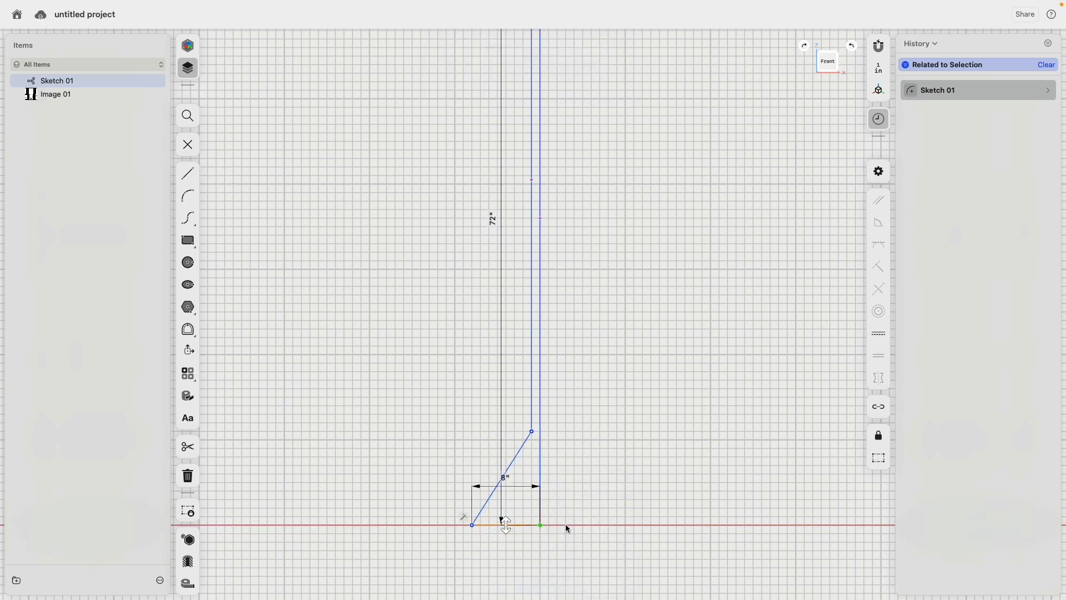
{"action": "left_click", "coordinate": [508, 480]}
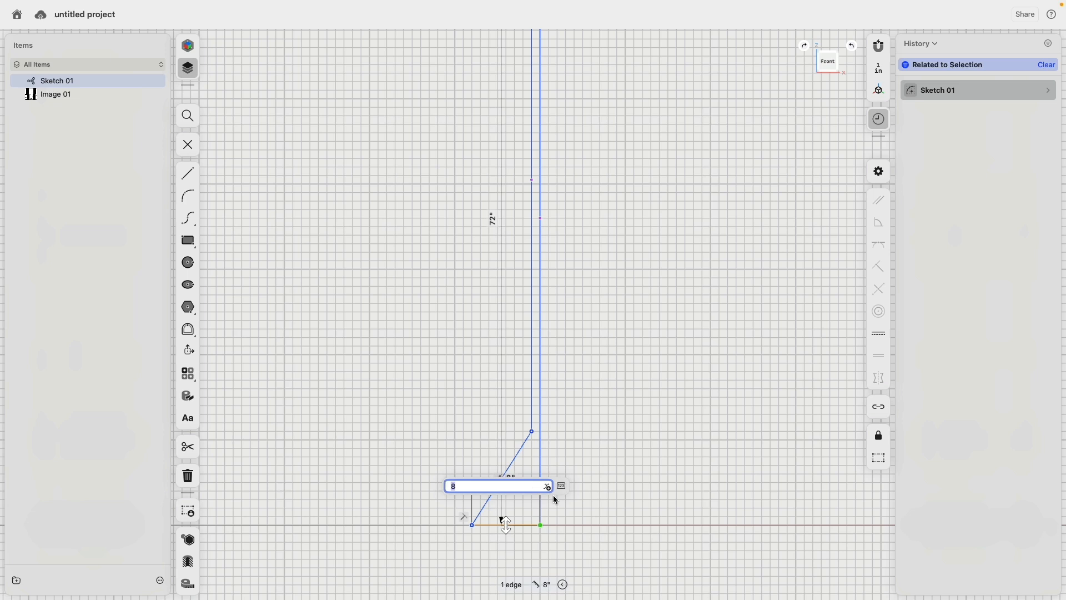
{"action": "type", "text": "12.2/2"}
{"action": "key", "text": "Return"}
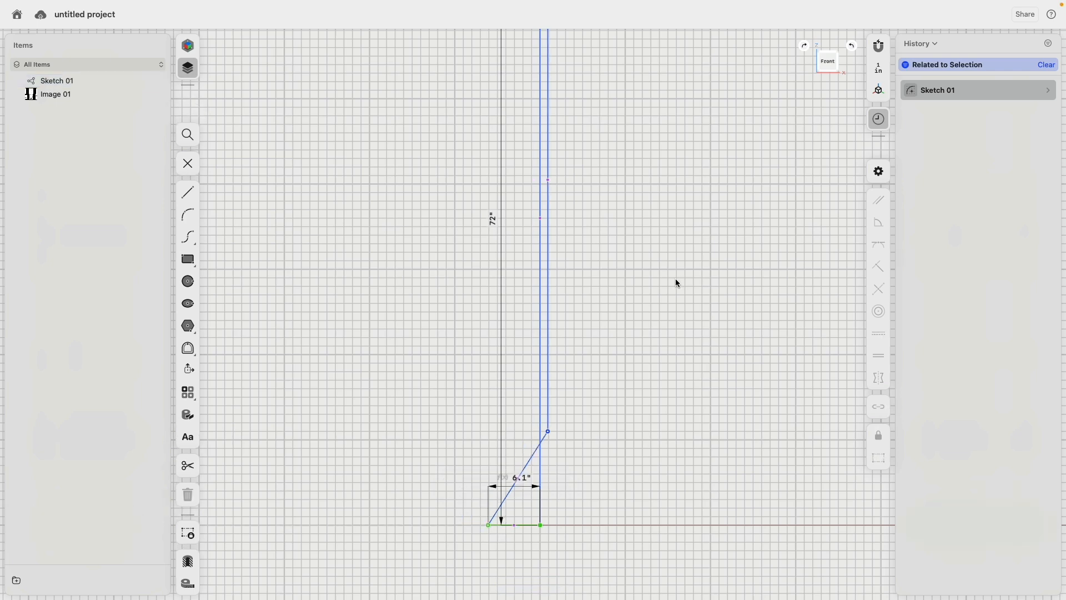
- Move the stem line to the canopy side of the 72" axis line and set the distance between the two lines to 0.2"
{"action": "scroll", "coordinate": [590, 407], "scroll_direction": "up", "scroll_amount": 10}
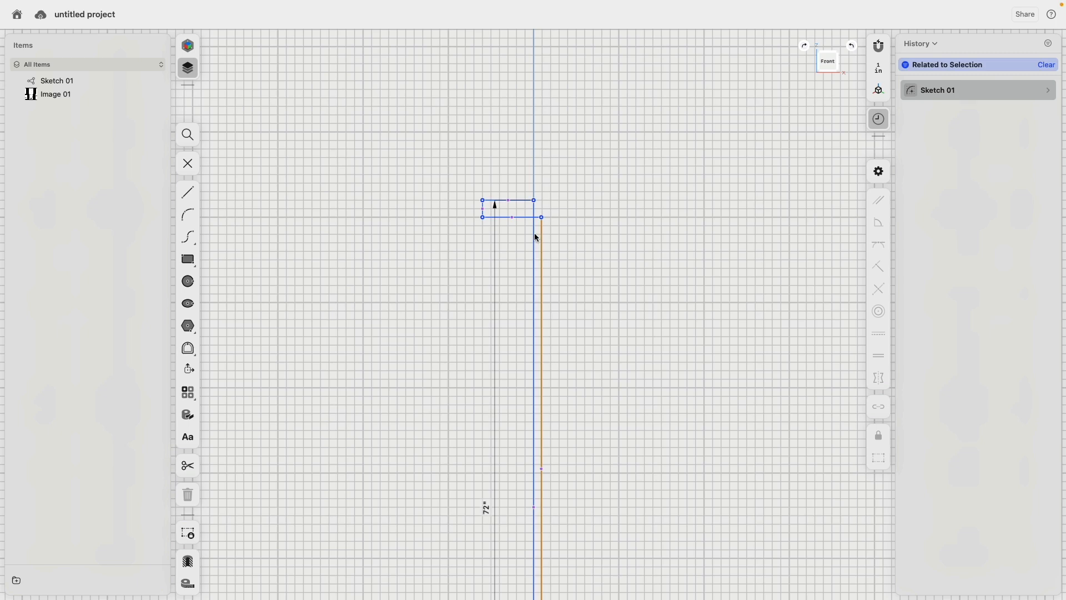
{"action": "left_click_drag", "start_coordinate": [536, 237], "coordinate": [524, 235]}
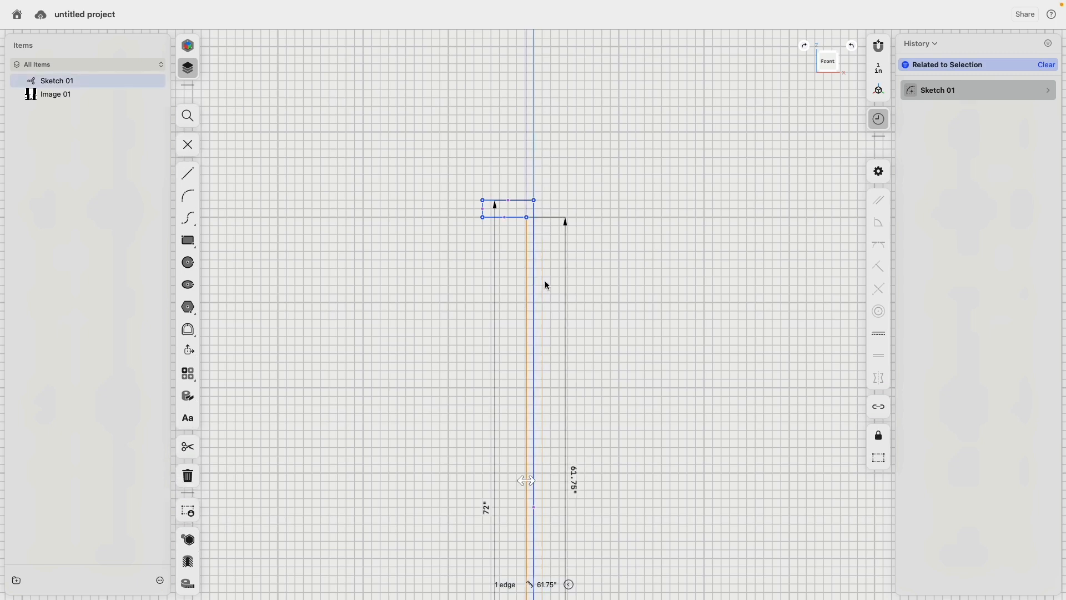
{"action": "left_click", "coordinate": [534, 238]}
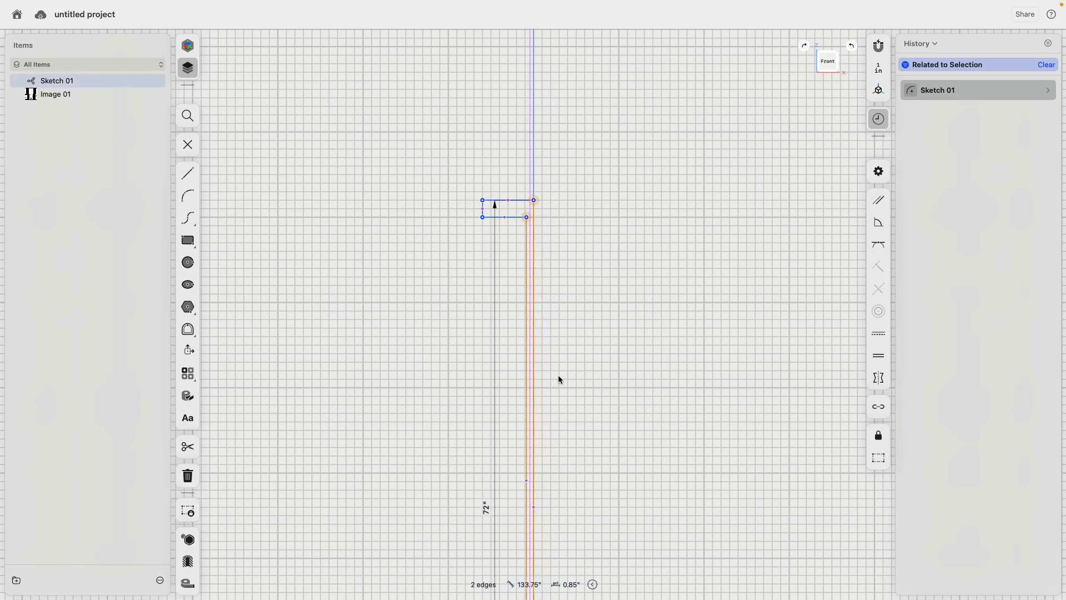
{"action": "scroll", "coordinate": [560, 379], "scroll_direction": "down", "scroll_amount": 10}
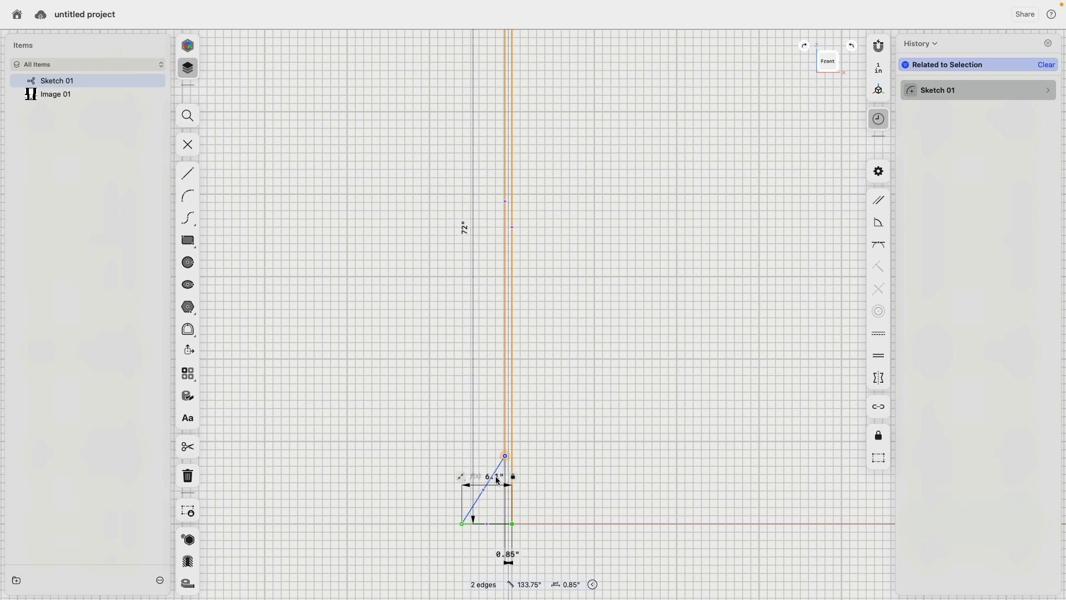
{"action": "mouse_move", "coordinate": [509, 562]}
{"action": "left_mouse_down"}
{"action": "mouse_move", "coordinate": [571, 448]}
{"action": "mouse_move", "coordinate": [575, 319]}
{"action": "left_mouse_up"}
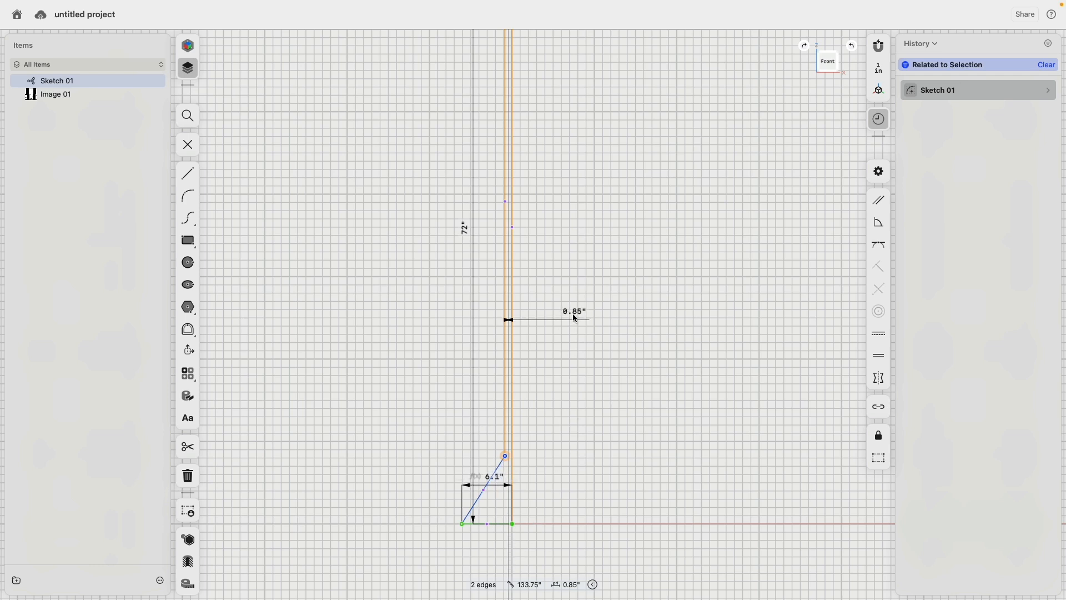
{"action": "double_click", "coordinate": [578, 317]}
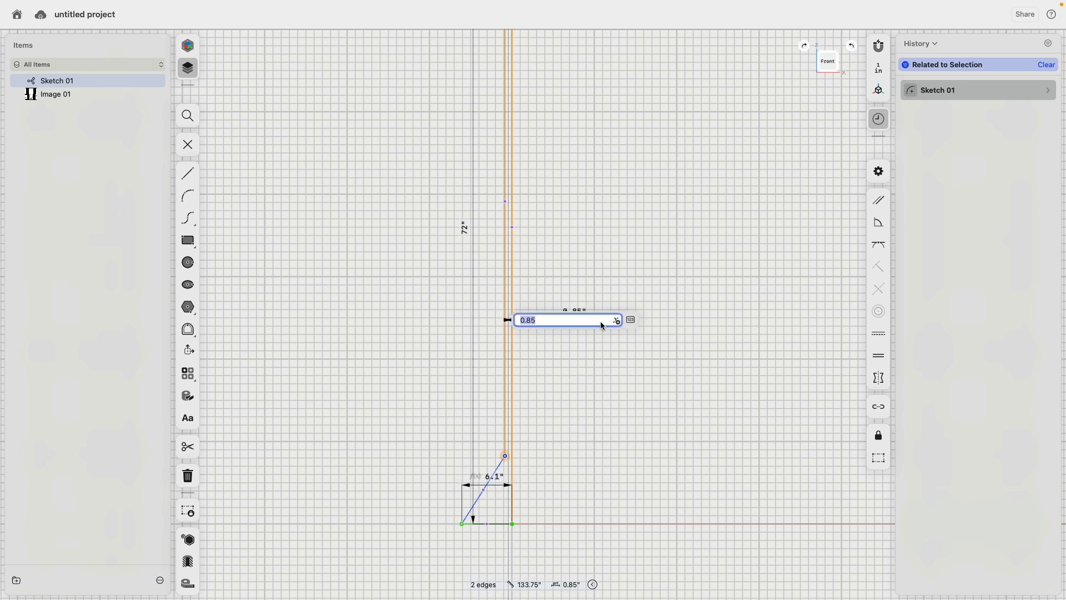
{"action": "type", "text": "0.2"}
{"action": "key", "text": "Return"}
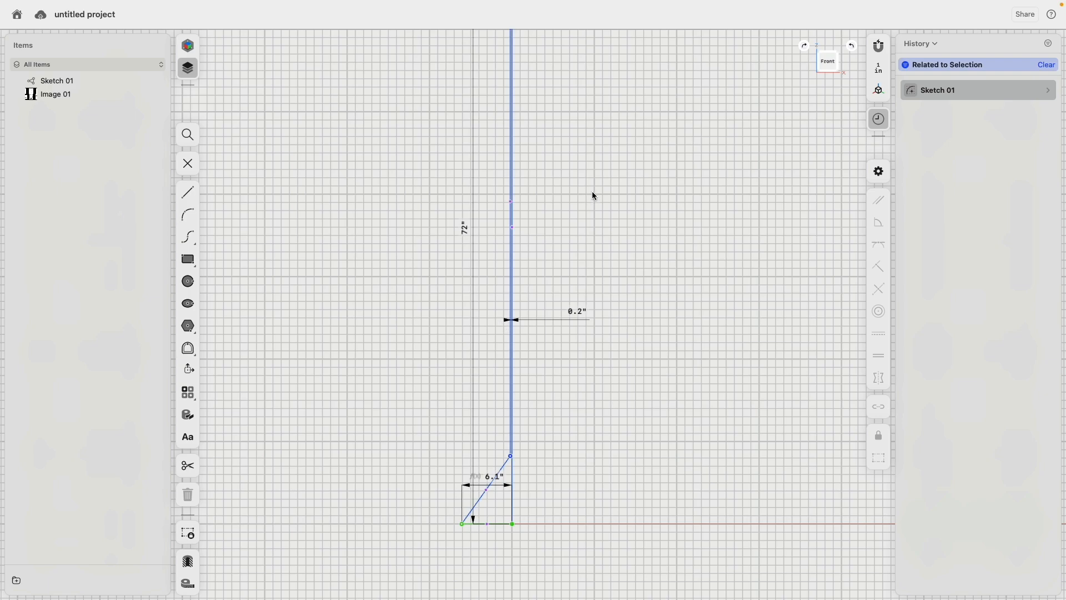
- Apply the horizontal/vertical constraint to every line of the profile sketch except the slanted shade side
{"action": "scroll", "coordinate": [577, 222], "scroll_direction": "up", "scroll_amount": 5}
{"action": "middle_click_drag", "start_coordinate": [555, 362], "coordinate": [547, 133]}
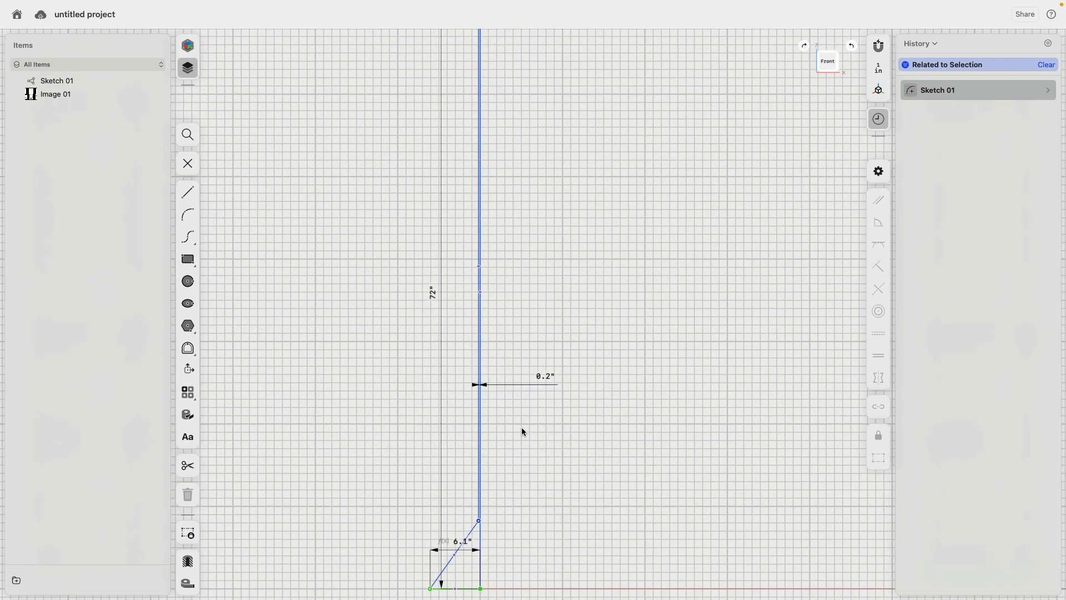
{"action": "scroll", "coordinate": [525, 432], "scroll_direction": "down", "scroll_amount": 4}
{"action": "left_click", "coordinate": [523, 369]}
{"action": "scroll", "coordinate": [527, 365], "scroll_direction": "up", "scroll_amount": 2}
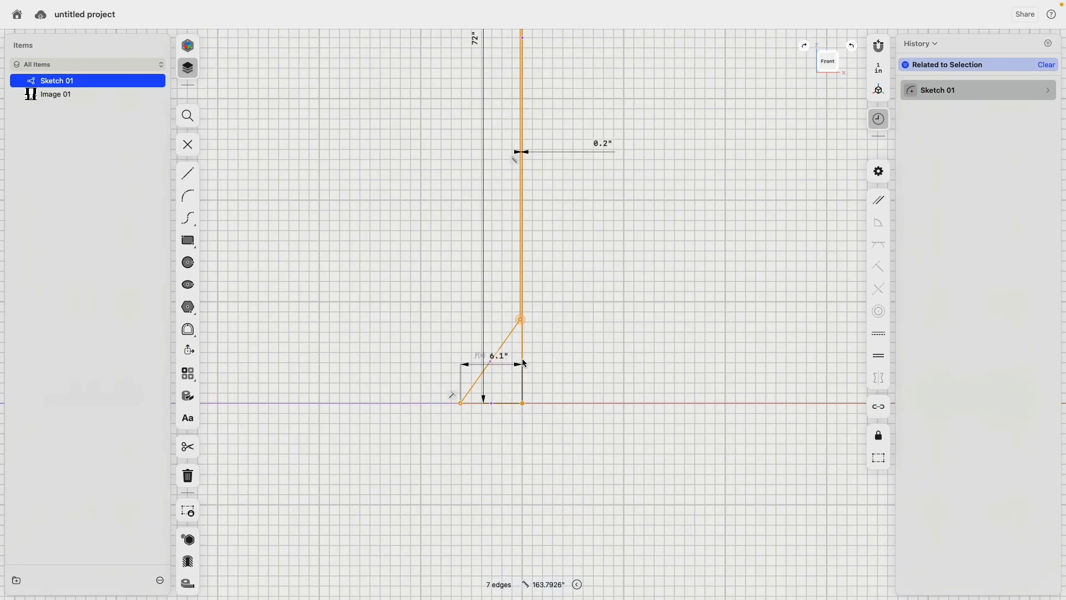
{"action": "scroll", "coordinate": [525, 364], "scroll_direction": "up", "scroll_amount": 3}
{"action": "left_click", "coordinate": [491, 315]}
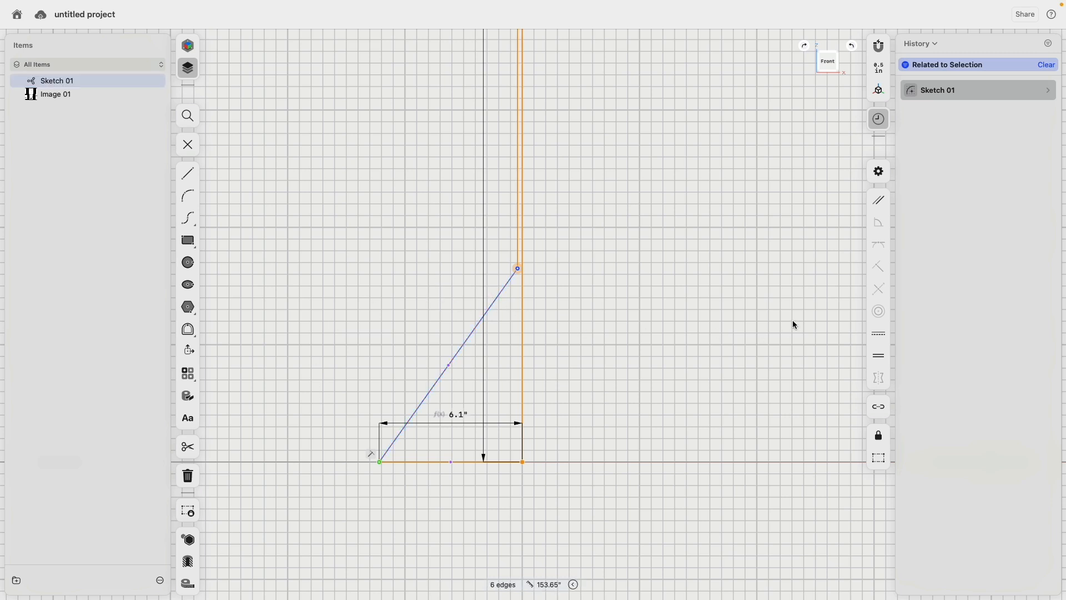
{"action": "left_click", "coordinate": [875, 338]}
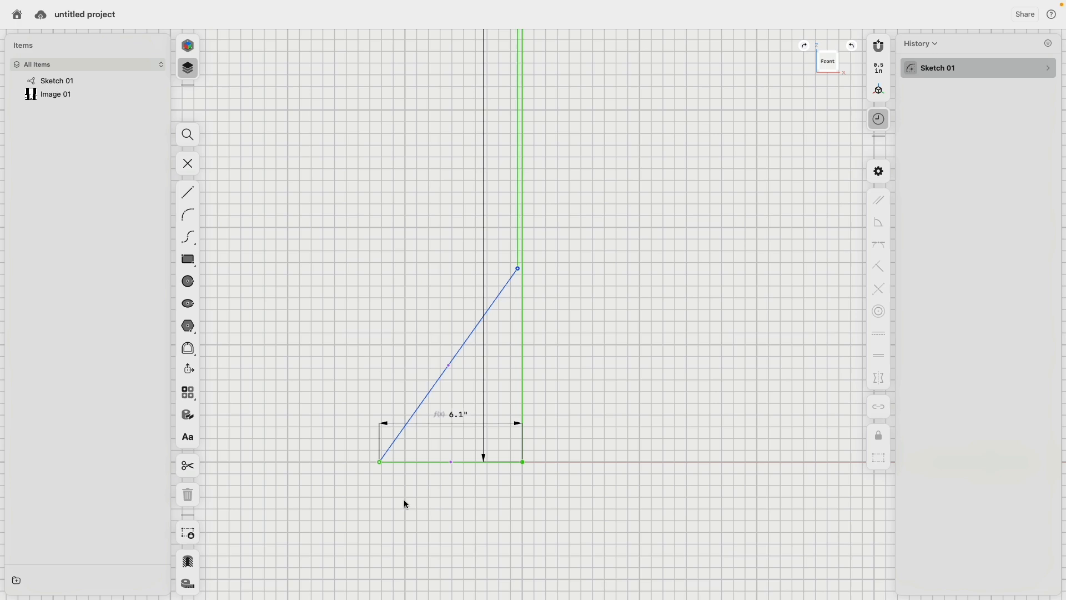
- Draw an inner slanted line about 9" long from the shade's base line up to the vertical axis line
{"action": "left_click", "coordinate": [187, 192]}
{"action": "scroll", "coordinate": [467, 339], "scroll_direction": "up", "scroll_amount": 5}
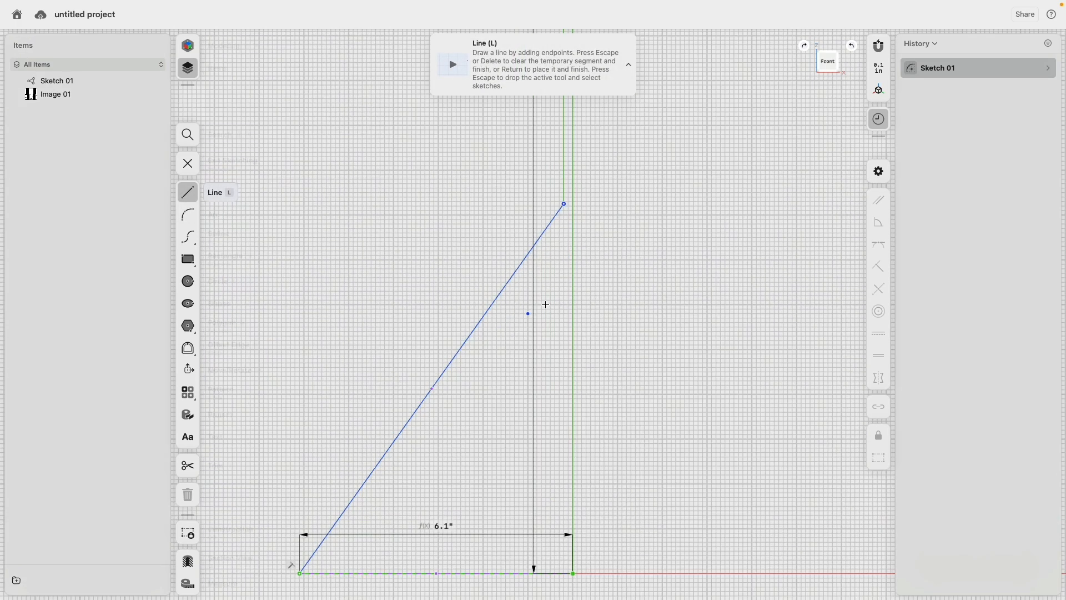
{"action": "left_click", "coordinate": [349, 574]}
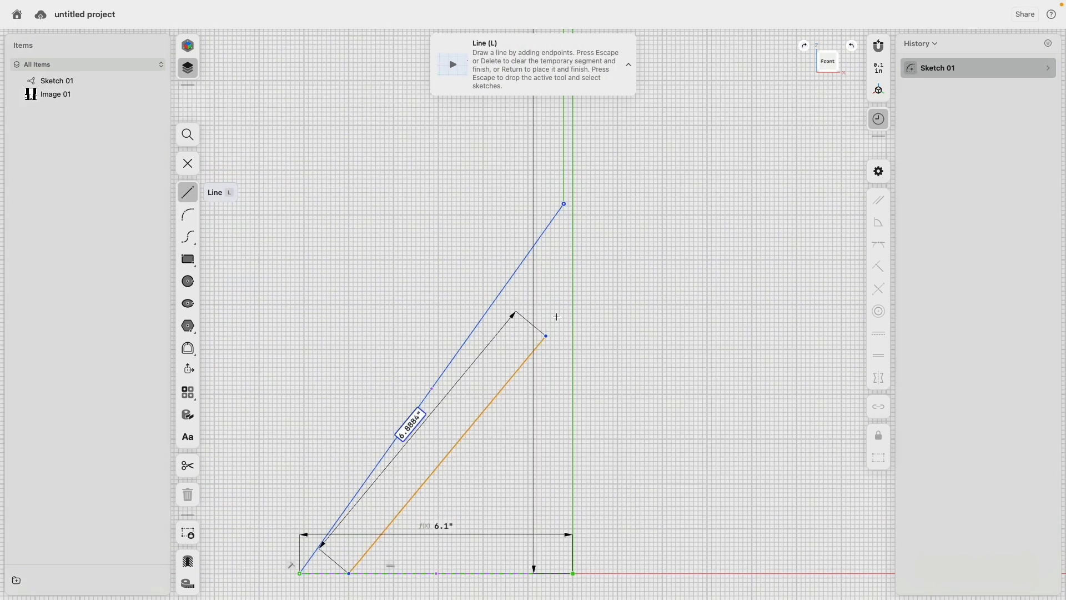
{"action": "left_click", "coordinate": [574, 238]}
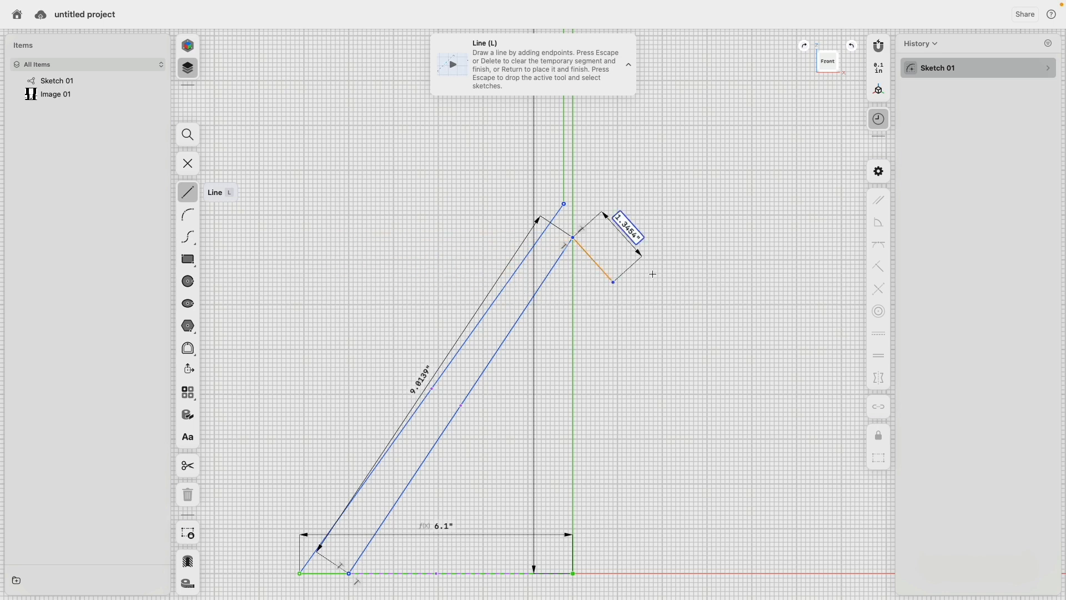
{"action": "key", "text": "Escape"}
{"action": "right_click", "coordinate": [655, 298]}
{"action": "left_click", "coordinate": [689, 322]}
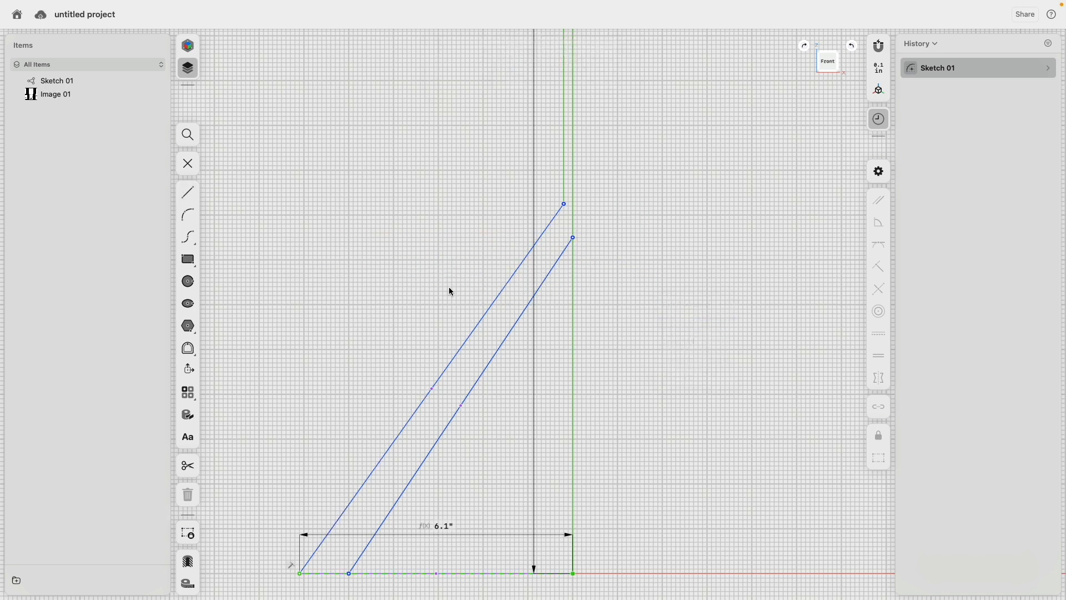
- Make the two slanted shade lines parallel and set the distance between their lower endpoints to 0.75"
{"action": "left_click_drag", "start_coordinate": [444, 286], "coordinate": [502, 391]}
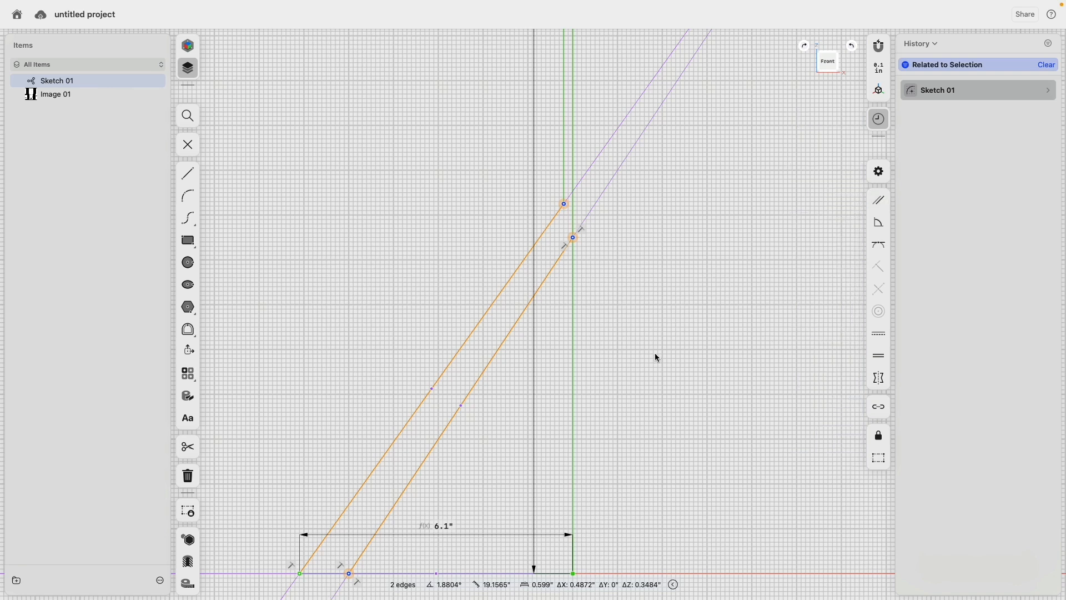
{"action": "left_click", "coordinate": [879, 200]}
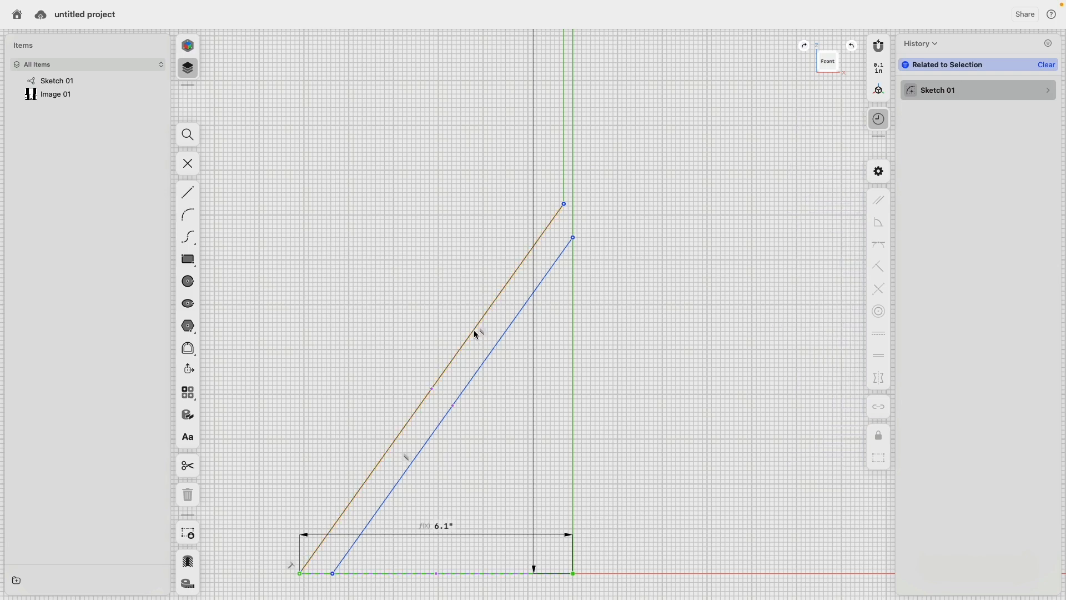
{"action": "left_click", "coordinate": [482, 363]}
{"action": "middle_click_drag", "start_coordinate": [311, 412], "coordinate": [428, 196]}
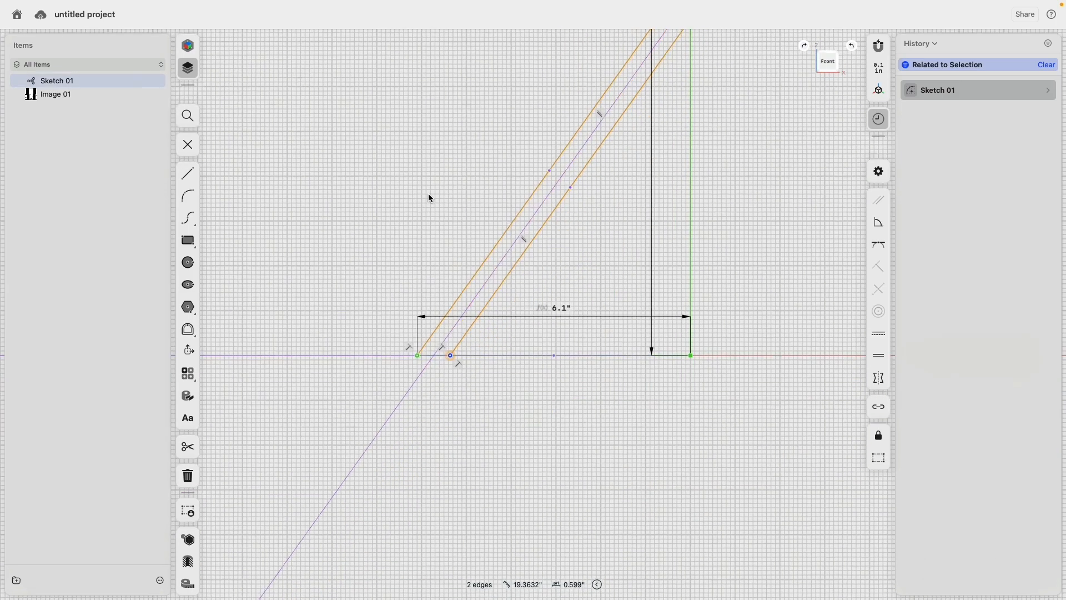
{"action": "left_click", "coordinate": [419, 361]}
{"action": "left_click", "coordinate": [452, 358]}
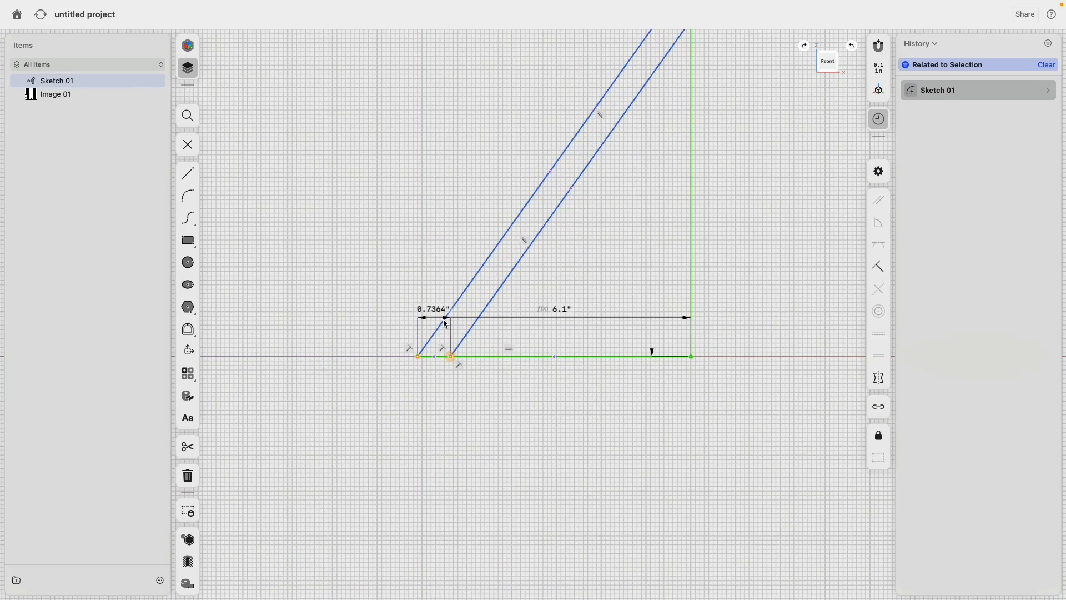
{"action": "left_click", "coordinate": [447, 449]}
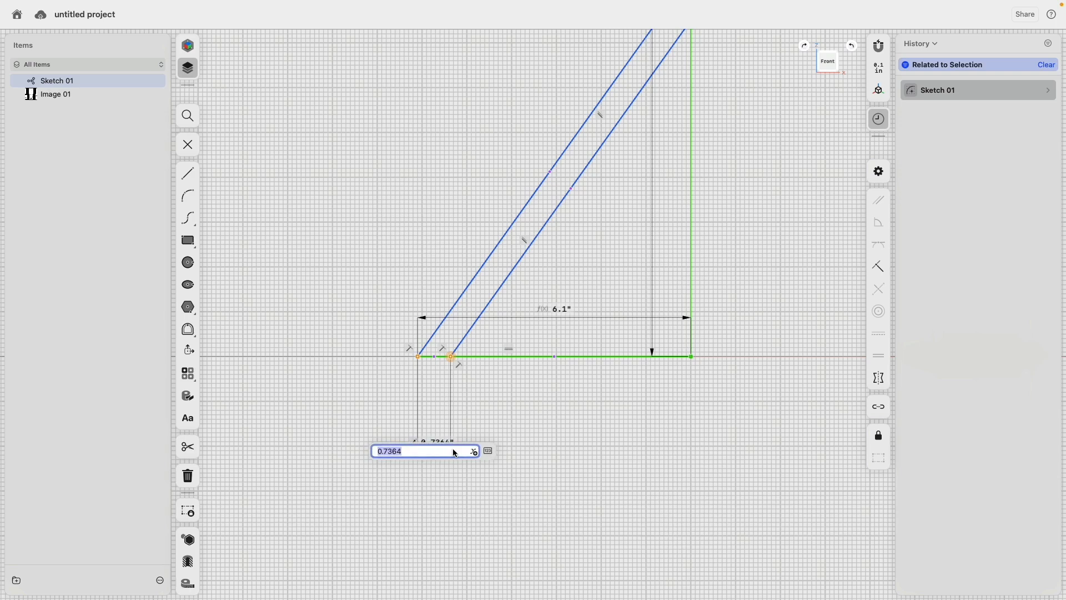
{"action": "type", "text": ".75"}
{"action": "key", "text": "Return"}
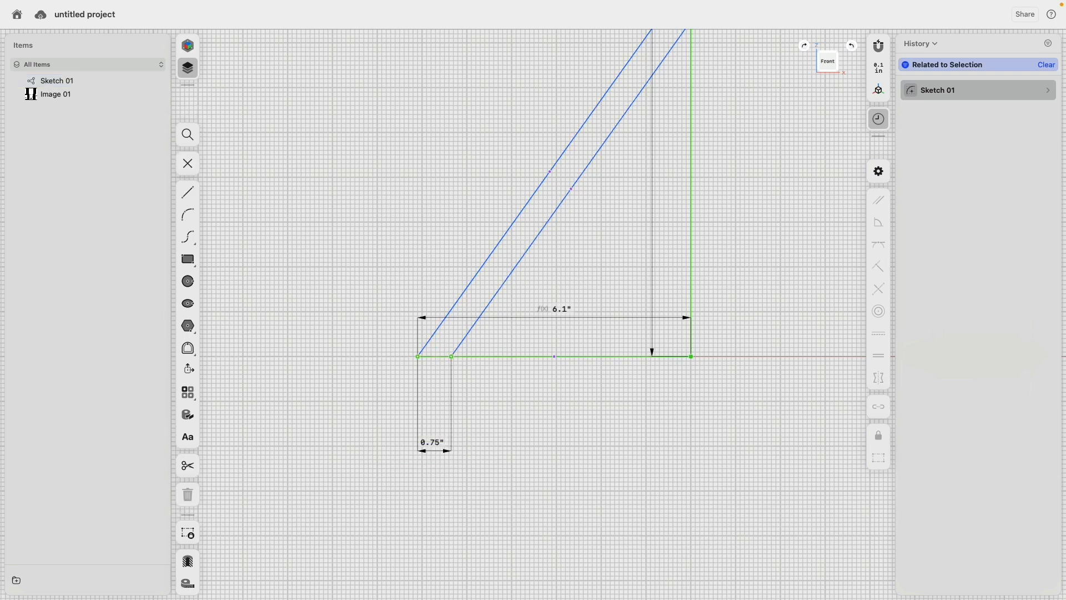
- Draw a shallow rectangular recess 0.05" deep on the base line between the slanted lines' lower ends, and exit the sketch
{"action": "left_click", "coordinate": [188, 193]}
{"action": "scroll", "coordinate": [411, 356], "scroll_direction": "up", "scroll_amount": 5}
{"action": "scroll", "coordinate": [415, 390], "scroll_direction": "up", "scroll_amount": 3}
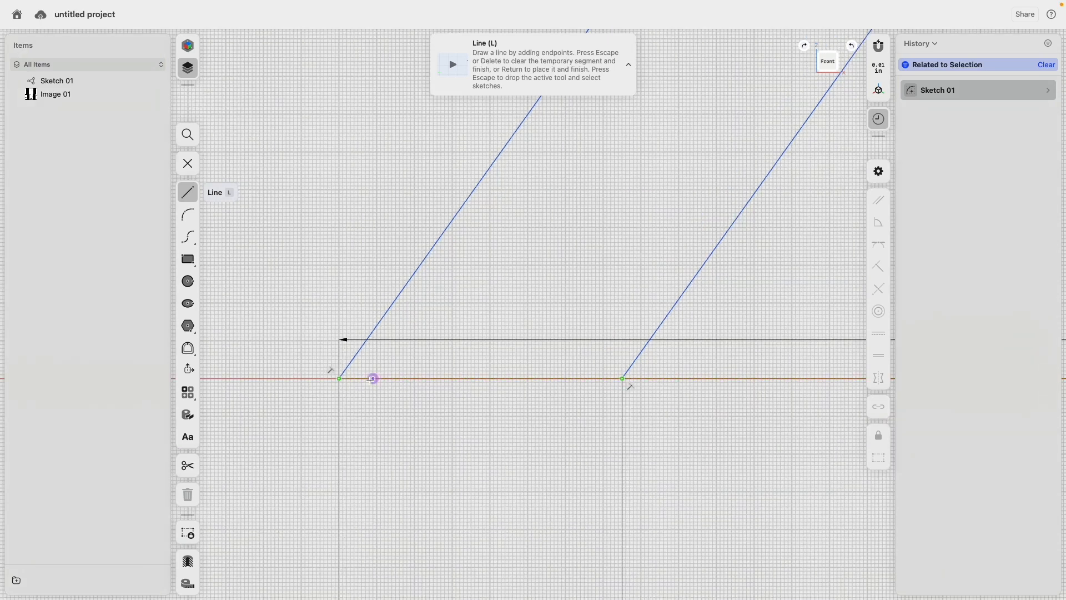
{"action": "scroll", "coordinate": [385, 389], "scroll_direction": "down", "scroll_amount": 5}
{"action": "left_click", "coordinate": [382, 379]}
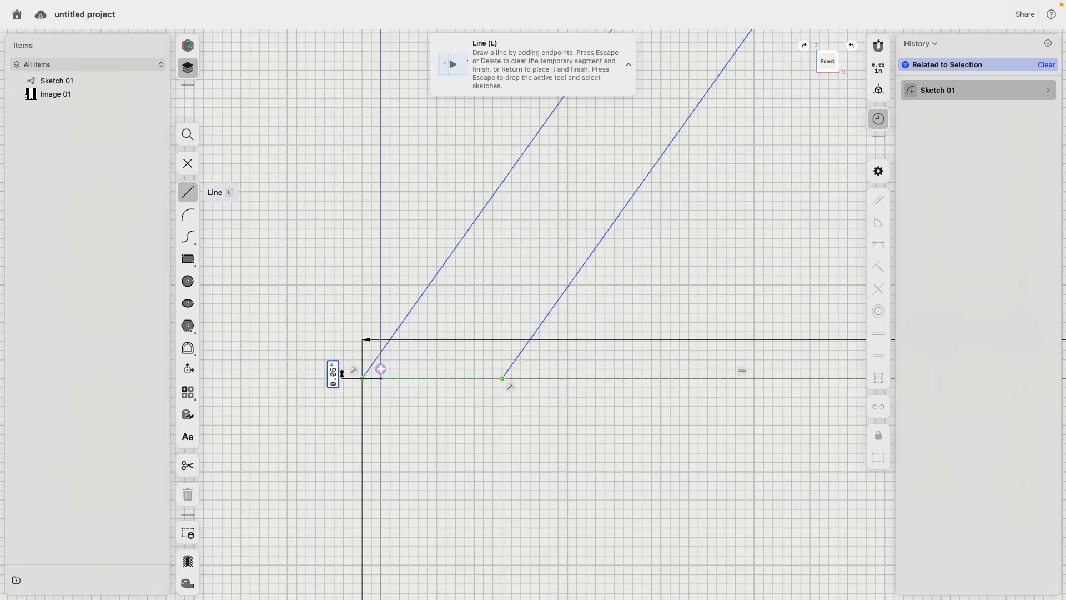
{"action": "left_click", "coordinate": [381, 369]}
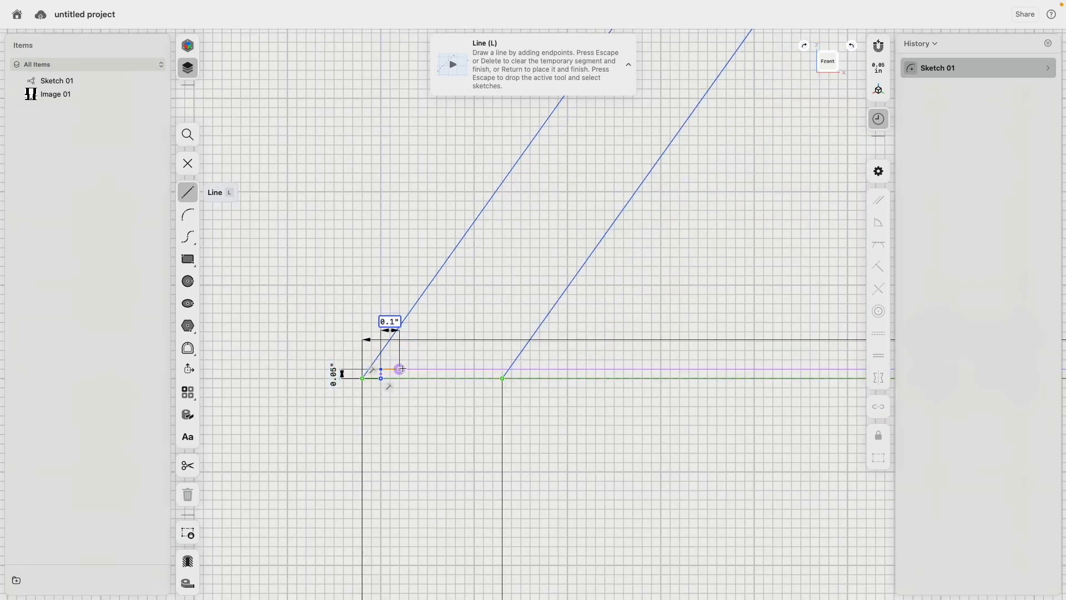
{"action": "left_click", "coordinate": [483, 369]}
{"action": "left_click", "coordinate": [485, 379]}
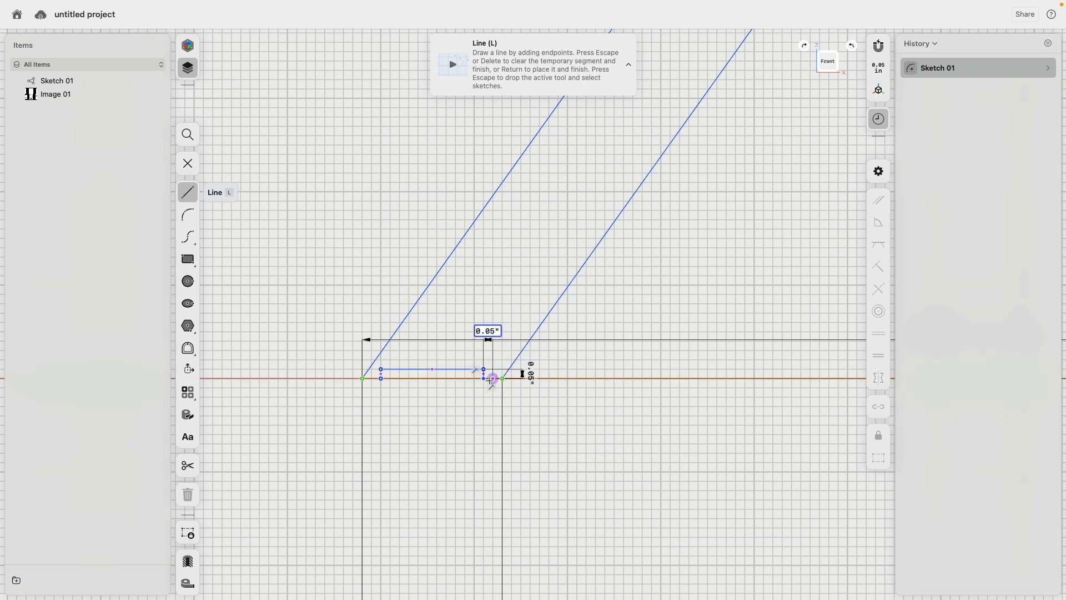
{"action": "left_click", "coordinate": [189, 165]}
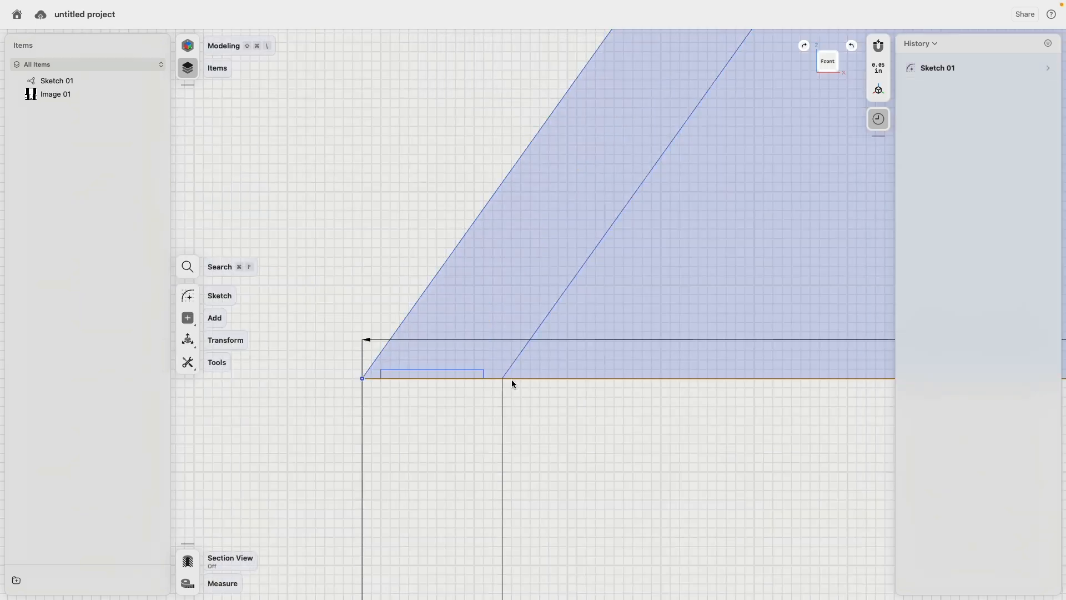
- Revolve the small recess rectangle at the shade's base around the vertical axis line into a thin ring body
{"action": "mouse_move", "coordinate": [460, 455]}
{"action": "right_mouse_down"}
{"action": "mouse_move", "coordinate": [467, 396]}
{"action": "mouse_move", "coordinate": [738, 393]}
{"action": "right_mouse_up"}
{"action": "left_click", "coordinate": [472, 374]}
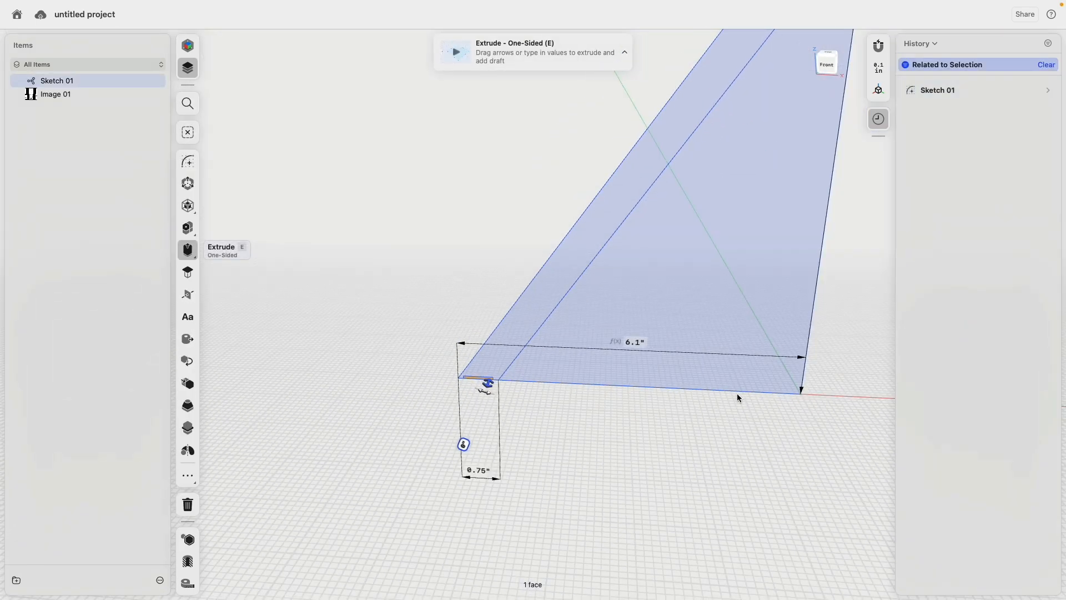
{"action": "left_click", "coordinate": [810, 330]}
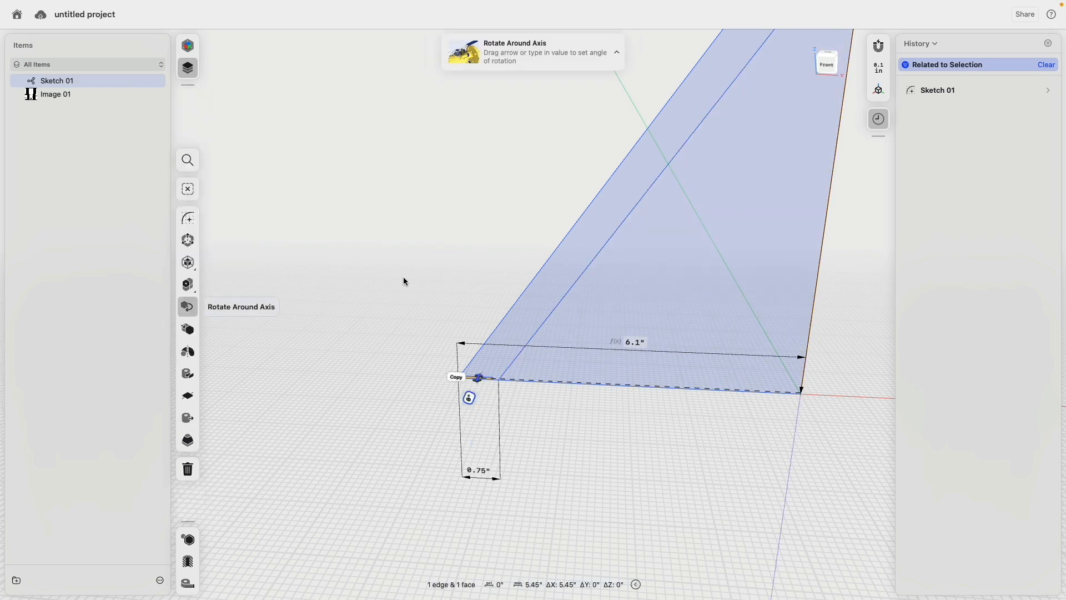
{"action": "left_click", "coordinate": [192, 356]}
- Revolve the shade, rod and canopy profile 360° around the vertical axis line to form the cone pendant body
{"action": "scroll", "coordinate": [472, 374], "scroll_direction": "up", "scroll_amount": 5}
{"action": "left_click", "coordinate": [551, 281]}
{"action": "scroll", "coordinate": [616, 380], "scroll_direction": "down", "scroll_amount": 5}
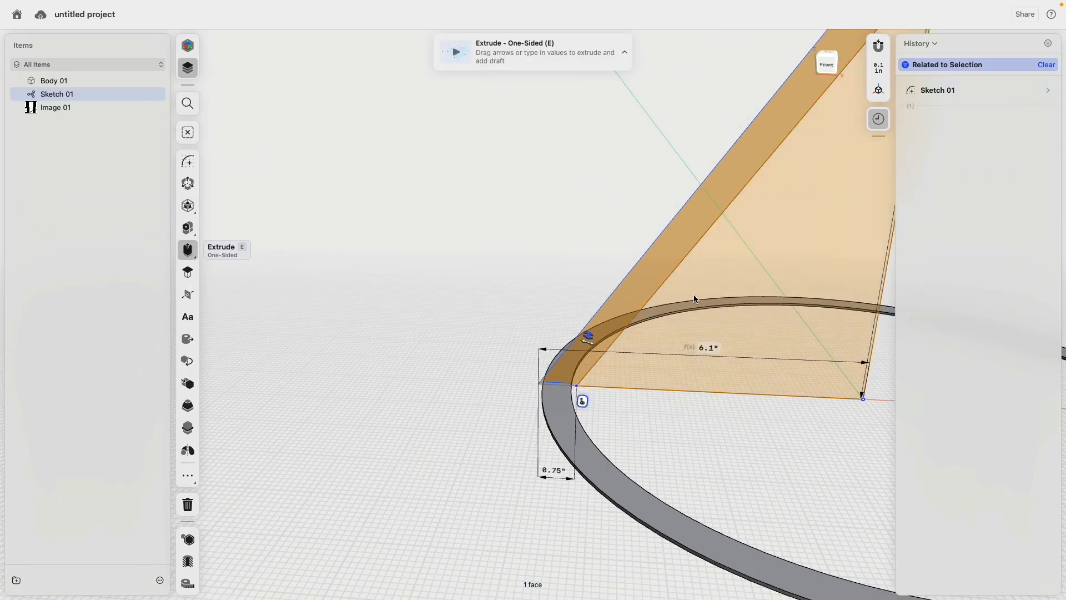
{"action": "middle_click_drag", "start_coordinate": [694, 299], "coordinate": [551, 345]}
{"action": "left_click", "coordinate": [524, 306]}
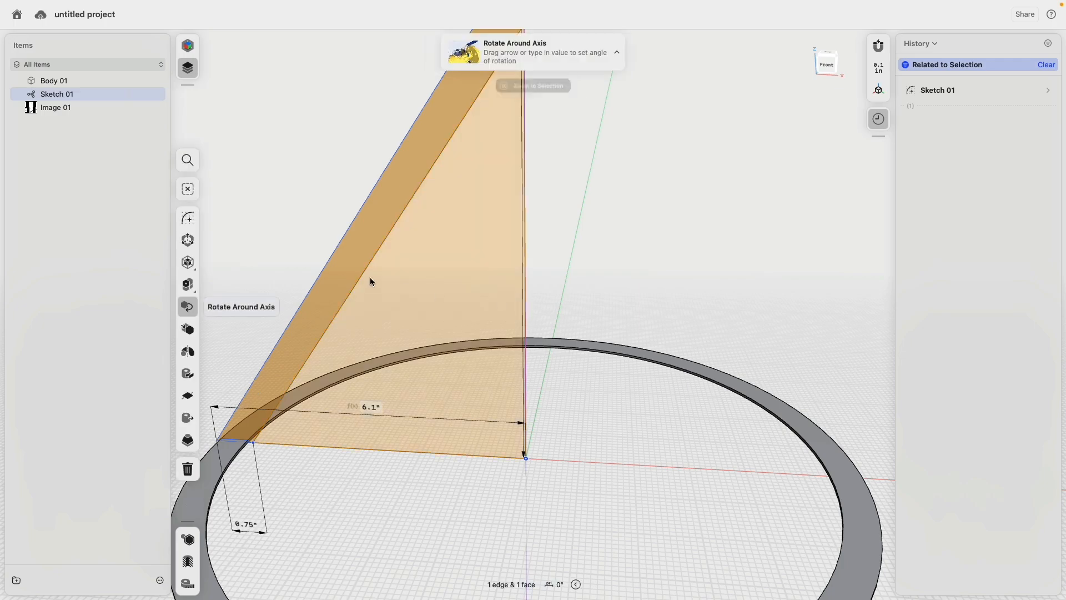
{"action": "left_click", "coordinate": [188, 351]}
{"action": "scroll", "coordinate": [494, 471], "scroll_direction": "down", "scroll_amount": 5}
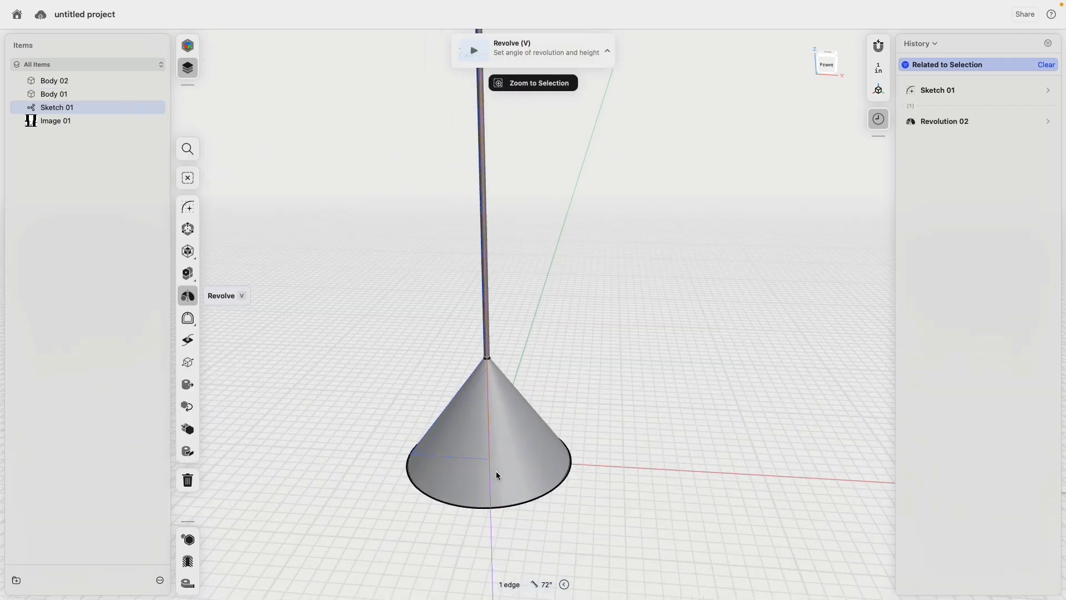
{"action": "right_click_drag", "start_coordinate": [608, 441], "coordinate": [615, 414]}
{"action": "scroll", "coordinate": [606, 457], "scroll_direction": "down", "scroll_amount": 8}
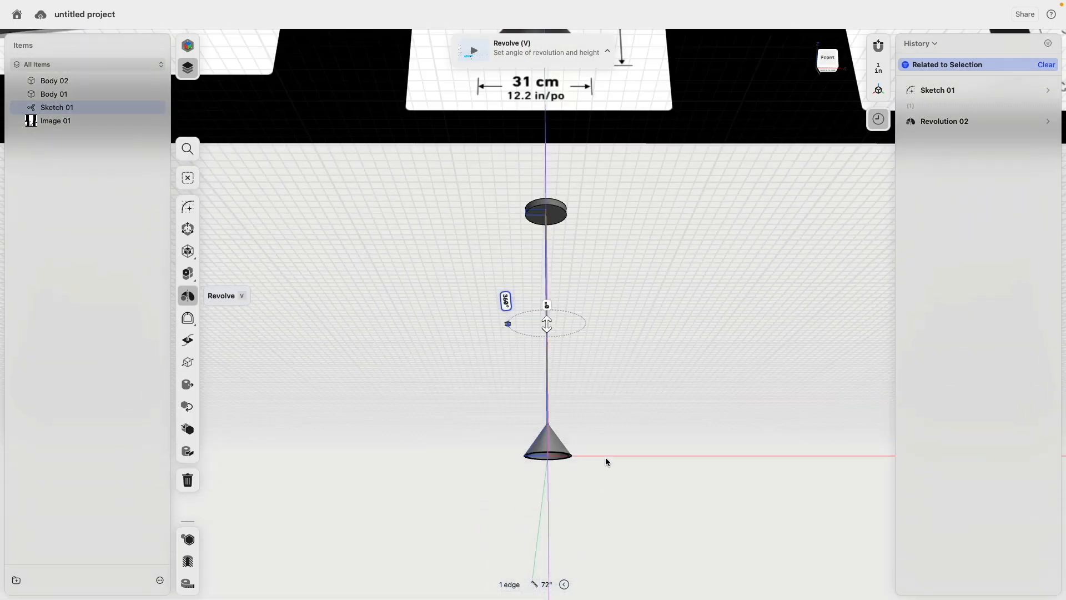
{"action": "right_click_drag", "start_coordinate": [606, 458], "coordinate": [572, 522]}
{"action": "scroll", "coordinate": [574, 486], "scroll_direction": "down", "scroll_amount": 5}
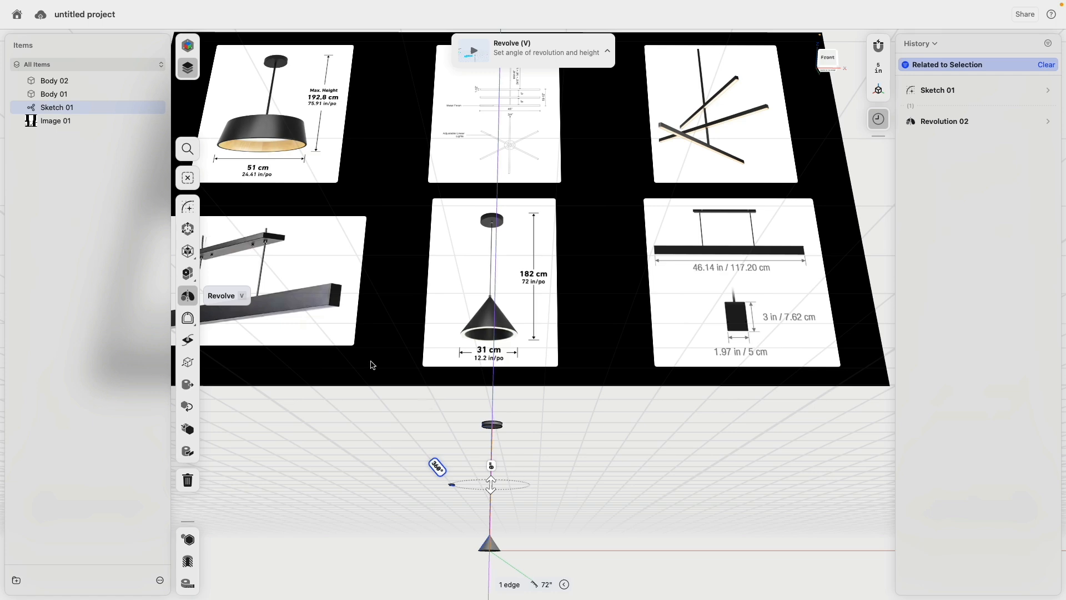
{"action": "left_click", "coordinate": [318, 482]}
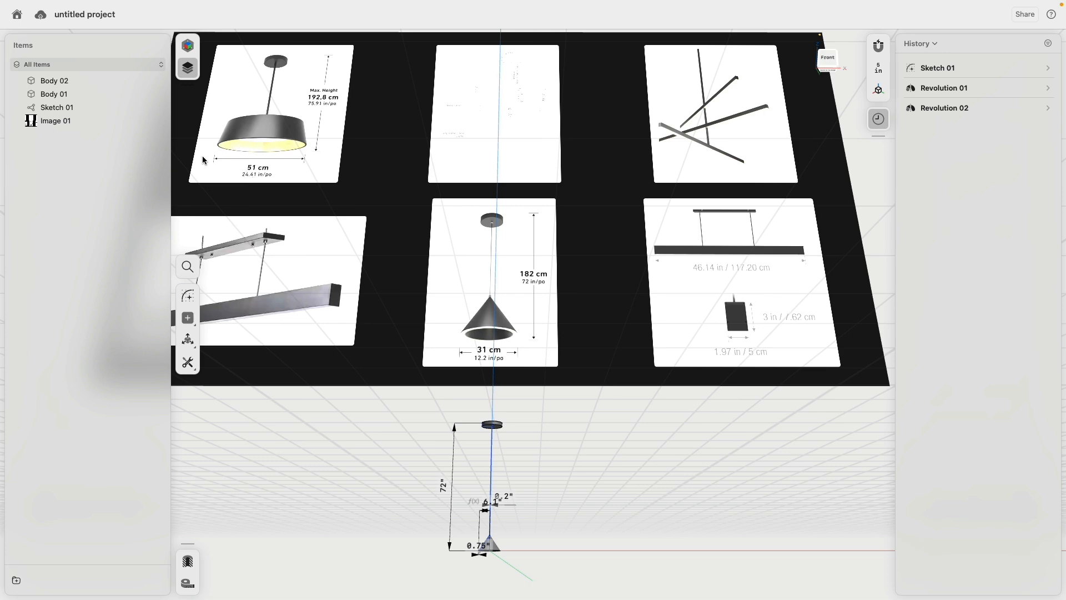
- Open Sketch 01 for editing and place a copy of the whole pendant profile horizontally to the right of the original
{"action": "double_click", "coordinate": [61, 107]}
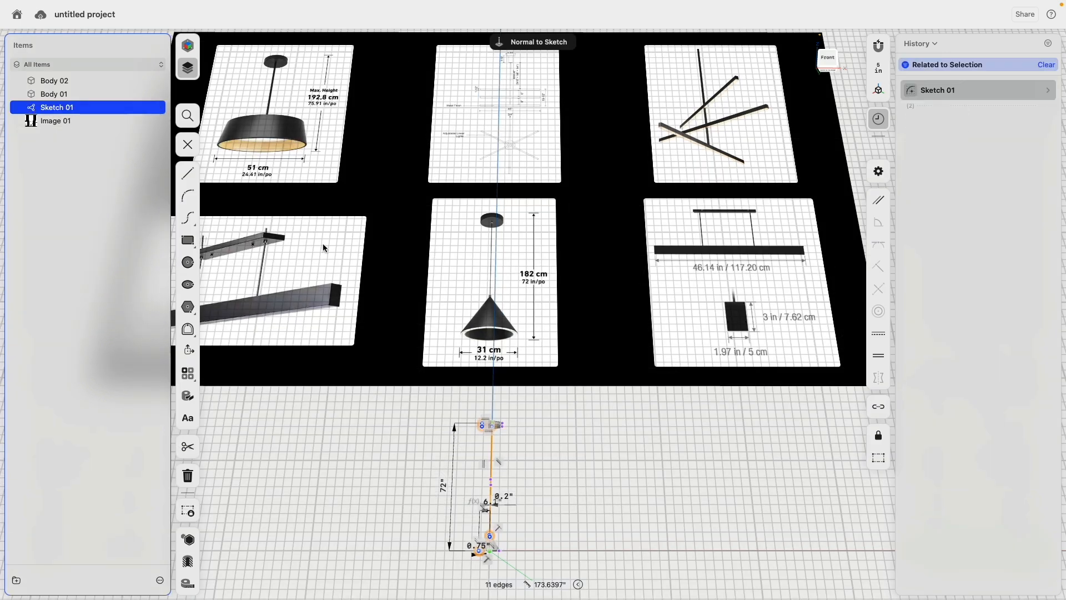
{"action": "left_click", "coordinate": [830, 60]}
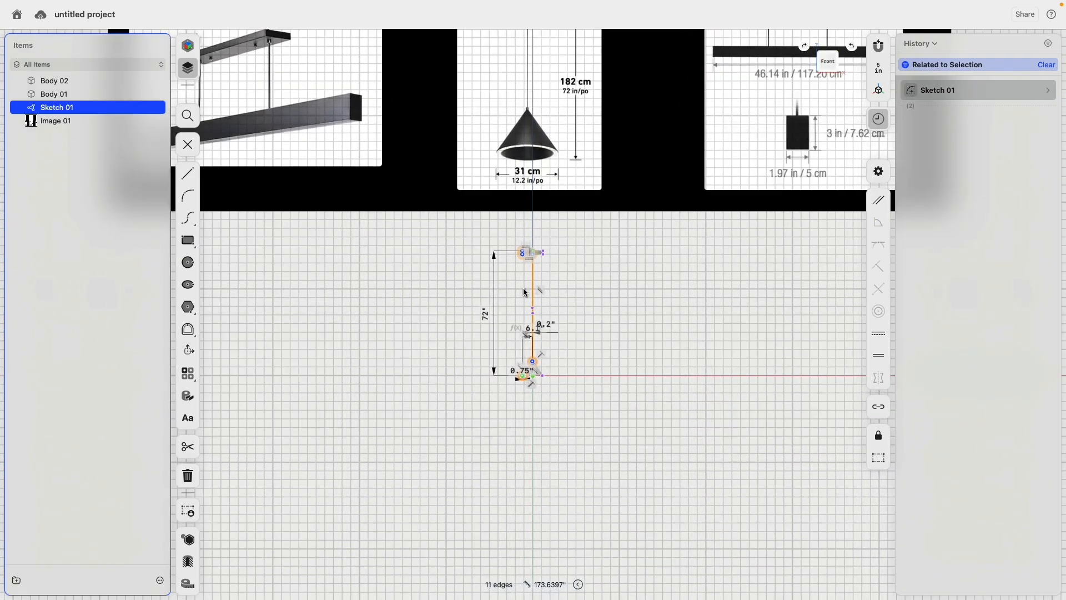
{"action": "scroll", "coordinate": [524, 290], "scroll_direction": "up", "scroll_amount": 8}
{"action": "scroll", "coordinate": [447, 325], "scroll_direction": "down", "scroll_amount": 5}
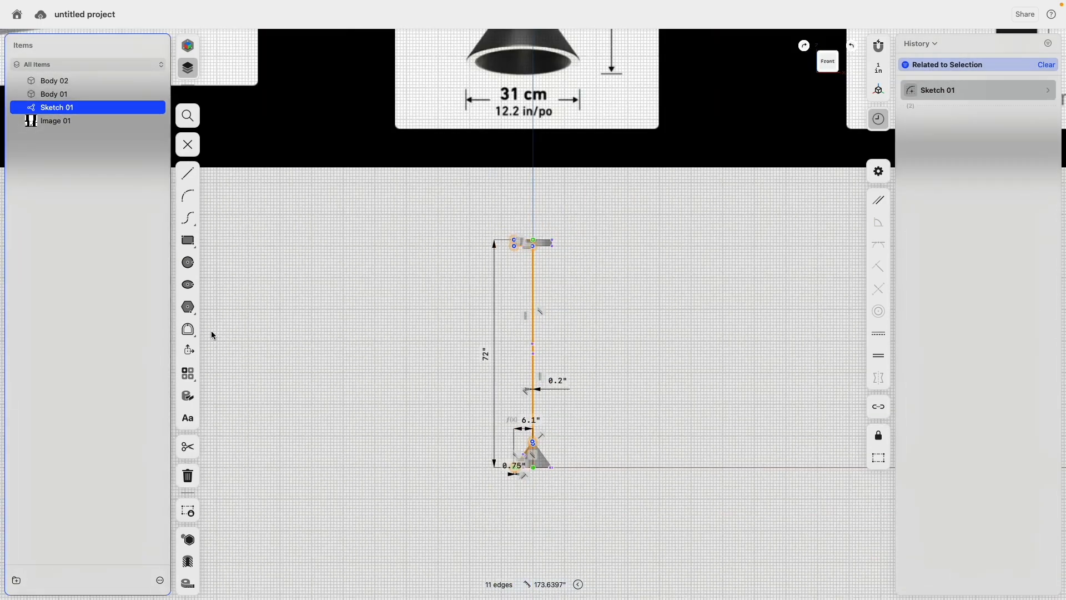
{"action": "left_click", "coordinate": [188, 350]}
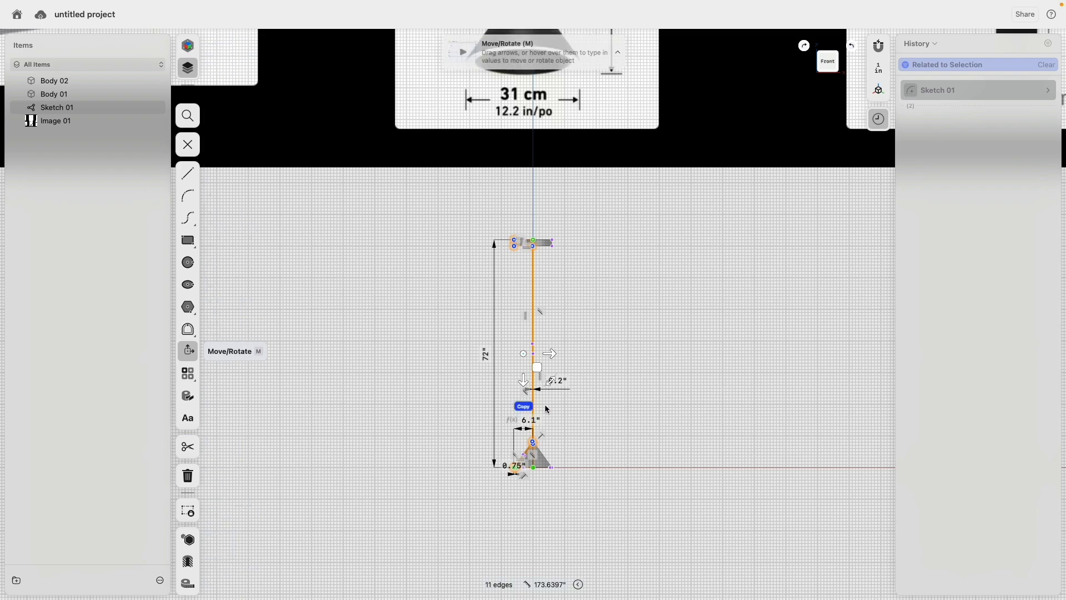
{"action": "scroll", "coordinate": [547, 410], "scroll_direction": "right", "scroll_amount": 6}
{"action": "left_click_drag", "start_coordinate": [380, 359], "coordinate": [509, 360]}
{"action": "scroll", "coordinate": [499, 489], "scroll_direction": "up", "scroll_amount": 10}
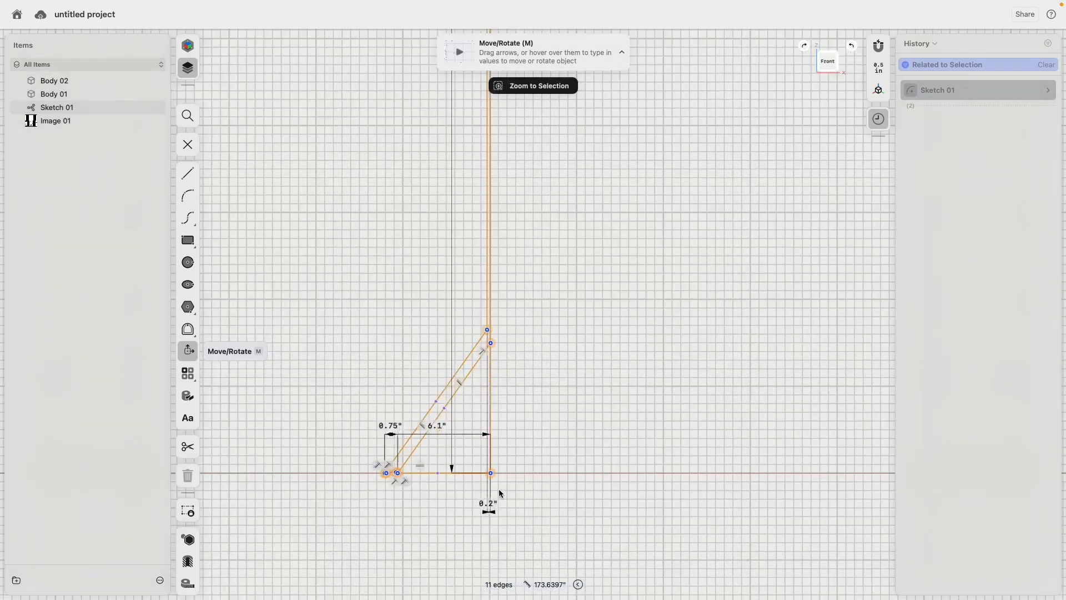
{"action": "scroll", "coordinate": [546, 419], "scroll_direction": "down", "scroll_amount": 10}
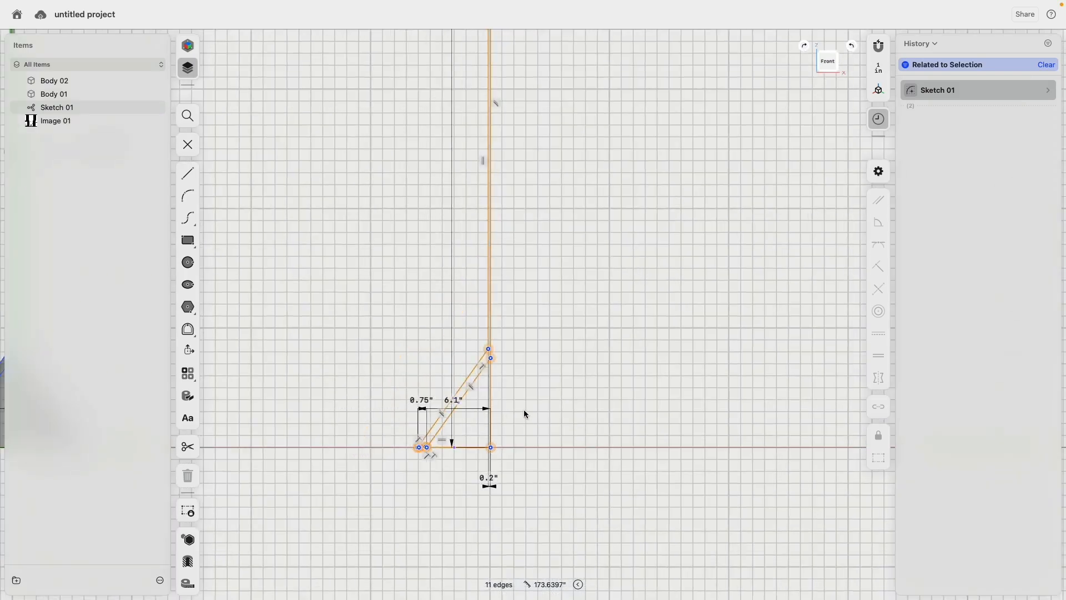
- Shift the copied profile slightly to the left along the base line and deselect it
{"action": "left_click", "coordinate": [498, 398]}
{"action": "double_click", "coordinate": [491, 388]}
{"action": "scroll", "coordinate": [493, 471], "scroll_direction": "up", "scroll_amount": 5}
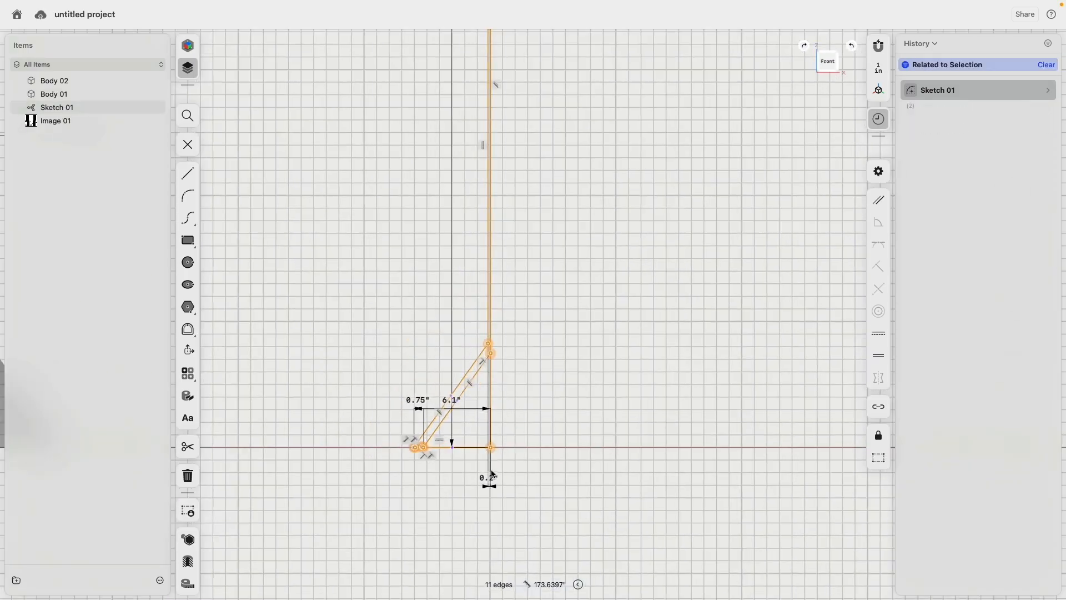
{"action": "mouse_move", "coordinate": [491, 446]}
{"action": "left_mouse_down"}
{"action": "mouse_move", "coordinate": [489, 376]}
{"action": "mouse_move", "coordinate": [474, 445]}
{"action": "mouse_move", "coordinate": [485, 447]}
{"action": "left_mouse_up"}
{"action": "scroll", "coordinate": [500, 462], "scroll_direction": "up", "scroll_amount": 8}
{"action": "left_click", "coordinate": [501, 471]}
{"action": "scroll", "coordinate": [505, 473], "scroll_direction": "down", "scroll_amount": 4}
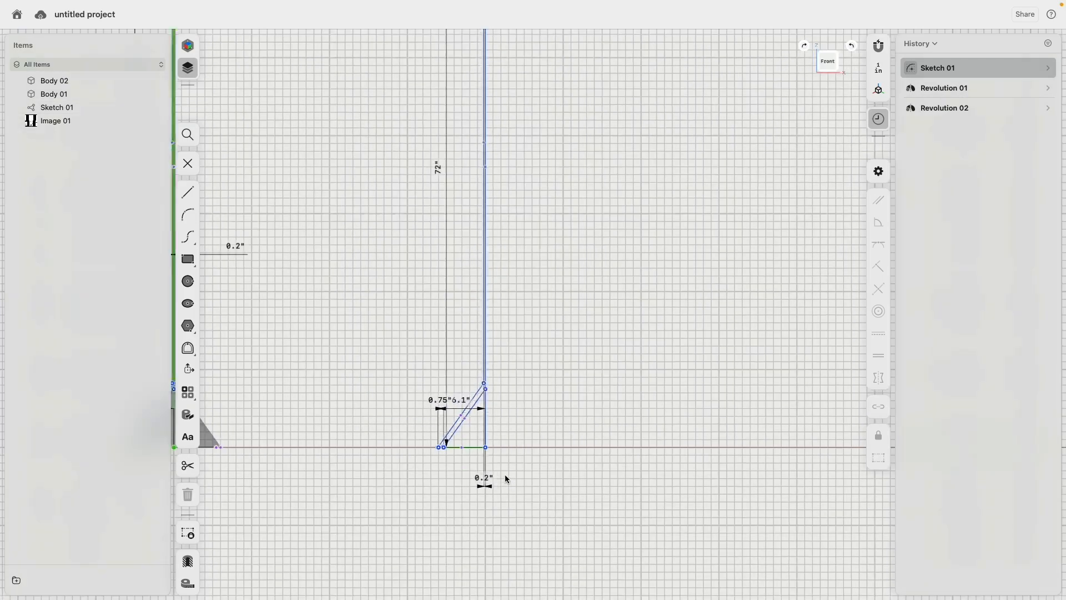
- Move the copied rod's width dimension up beside the rod and set it to 0.5"
{"action": "scroll", "coordinate": [502, 474], "scroll_direction": "down", "scroll_amount": 6}
{"action": "scroll", "coordinate": [502, 476], "scroll_direction": "up", "scroll_amount": 10}
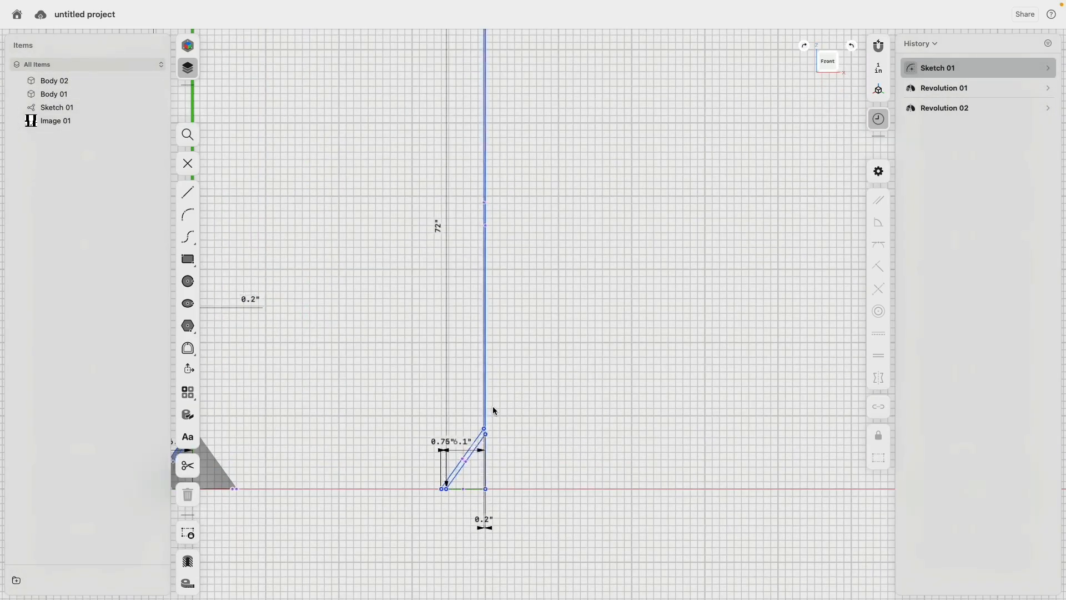
{"action": "left_click_drag", "start_coordinate": [494, 525], "coordinate": [555, 335]}
{"action": "double_click", "coordinate": [556, 335]}
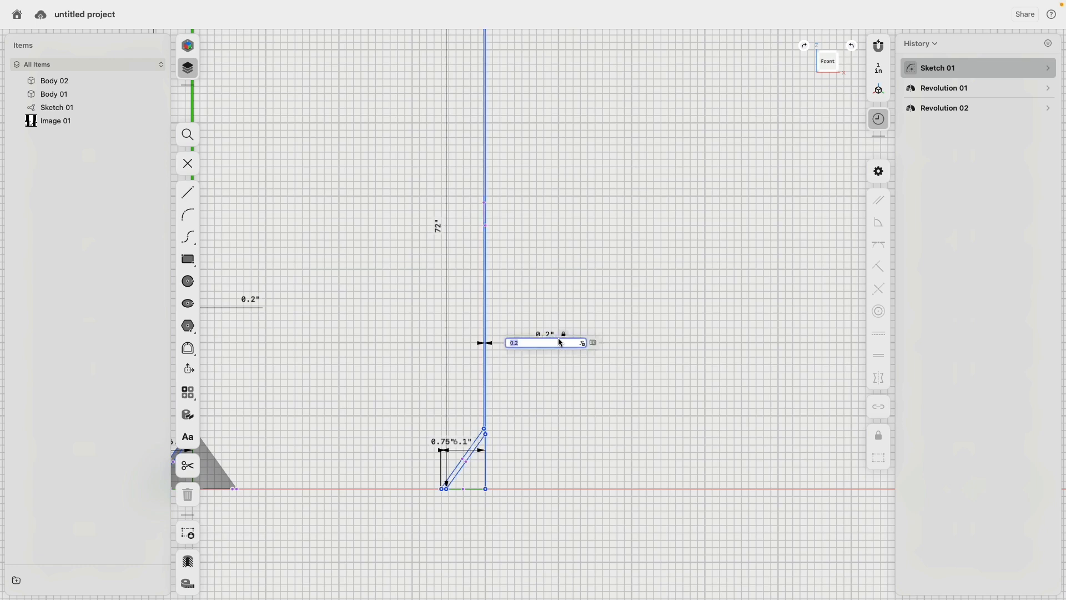
{"action": "type", "text": "0.5"}
{"action": "key", "text": "Return"}
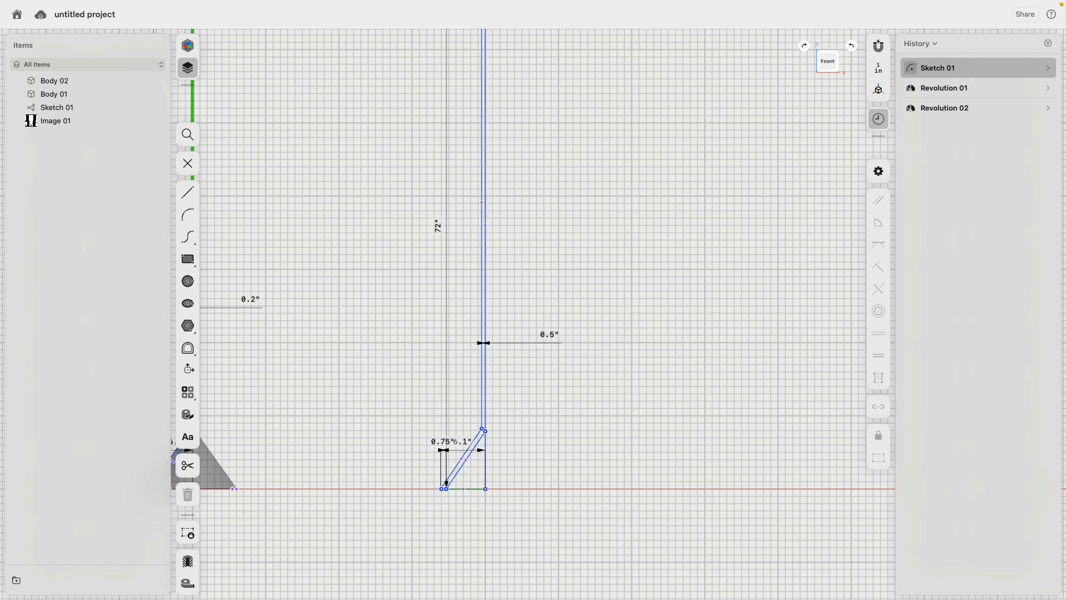
{"action": "scroll", "coordinate": [487, 493], "scroll_direction": "up", "scroll_amount": 3}
{"action": "left_click", "coordinate": [485, 496]}
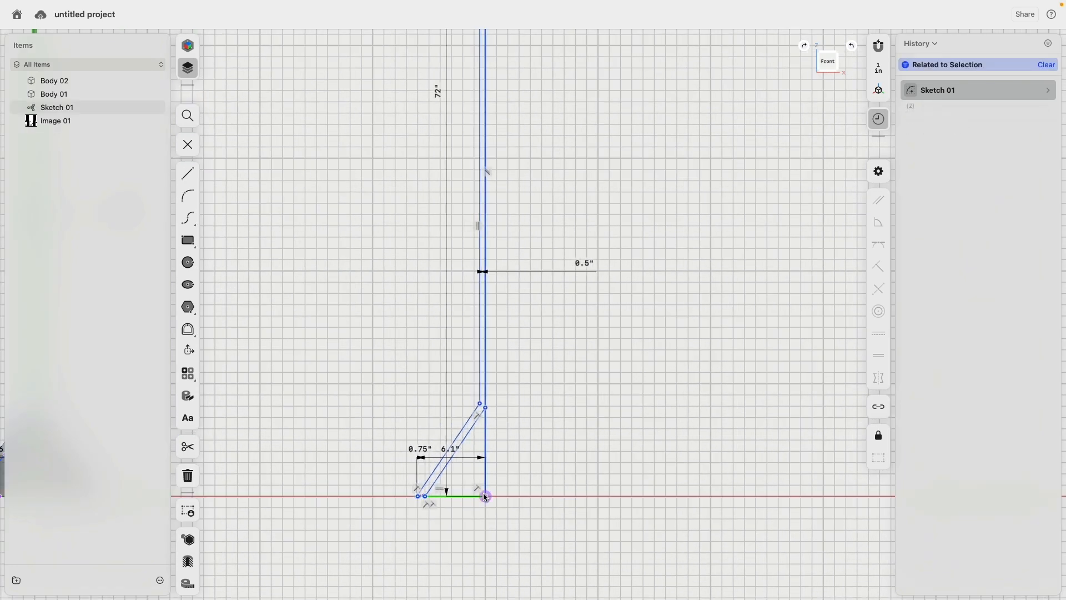
{"action": "scroll", "coordinate": [496, 515], "scroll_direction": "down", "scroll_amount": 3}
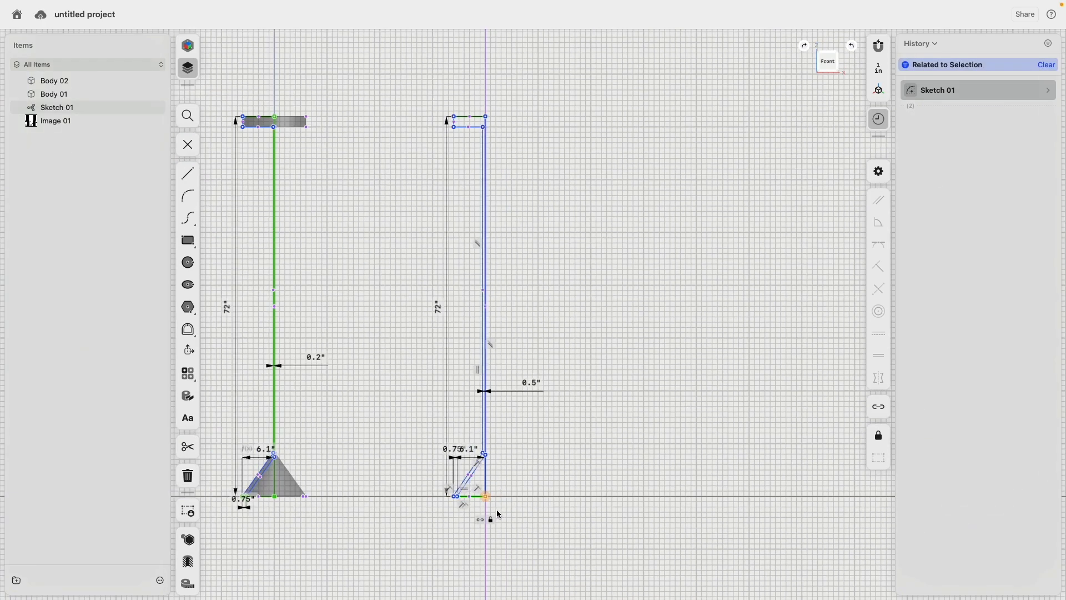
{"action": "left_click", "coordinate": [402, 373]}
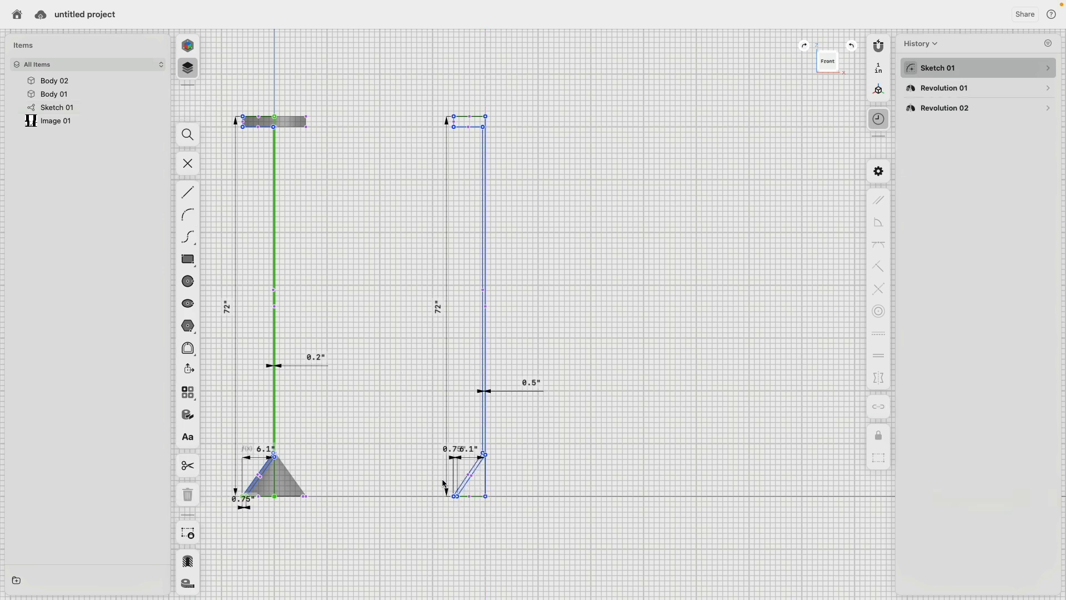
- Delete the two slanted shade lines from the copied profile
{"action": "scroll", "coordinate": [459, 494], "scroll_direction": "up", "scroll_amount": 5}
{"action": "left_click", "coordinate": [529, 384]}
{"action": "key", "text": "Delete"}
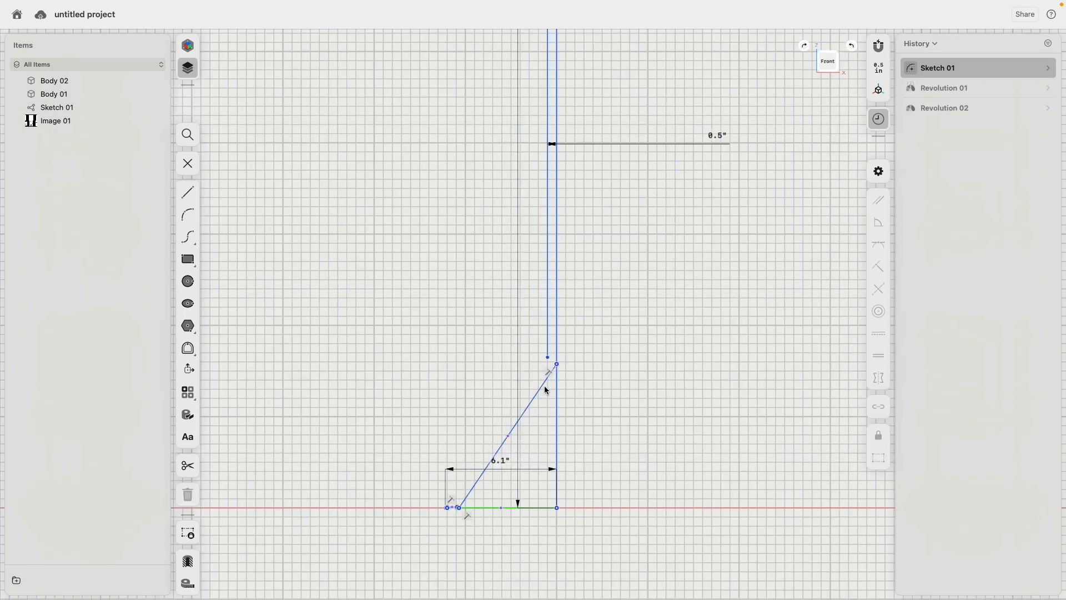
{"action": "left_click", "coordinate": [541, 383]}
{"action": "key", "text": "Delete"}
- Delete the recess rectangle's three lines and the horizontal base line from the copied profile
{"action": "scroll", "coordinate": [448, 510], "scroll_direction": "up", "scroll_amount": 5}
{"action": "scroll", "coordinate": [458, 517], "scroll_direction": "up", "scroll_amount": 5}
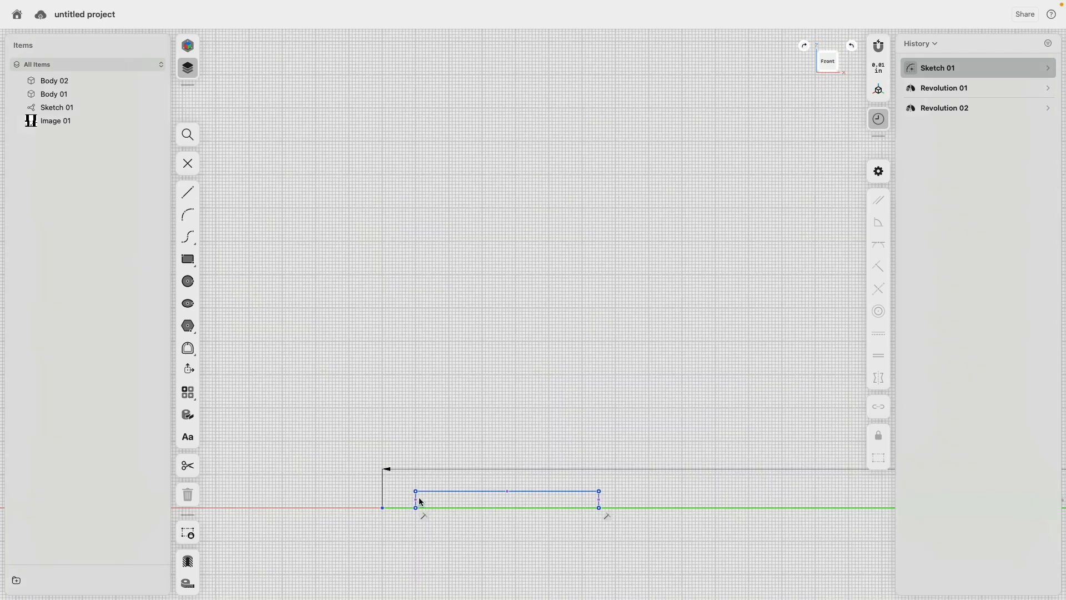
{"action": "left_click", "coordinate": [415, 496]}
{"action": "key", "text": "Delete"}
{"action": "left_click", "coordinate": [442, 492]}
{"action": "key", "text": "Delete"}
{"action": "left_click", "coordinate": [599, 499]}
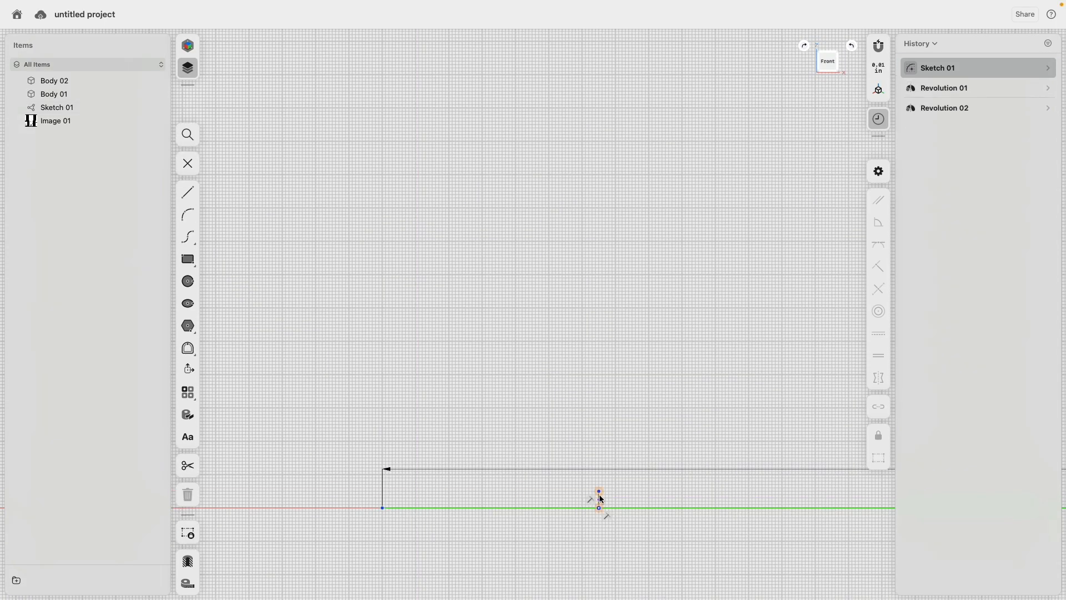
{"action": "key", "text": "Delete"}
{"action": "scroll", "coordinate": [539, 489], "scroll_direction": "down", "scroll_amount": 5}
{"action": "scroll", "coordinate": [540, 491], "scroll_direction": "down", "scroll_amount": 2}
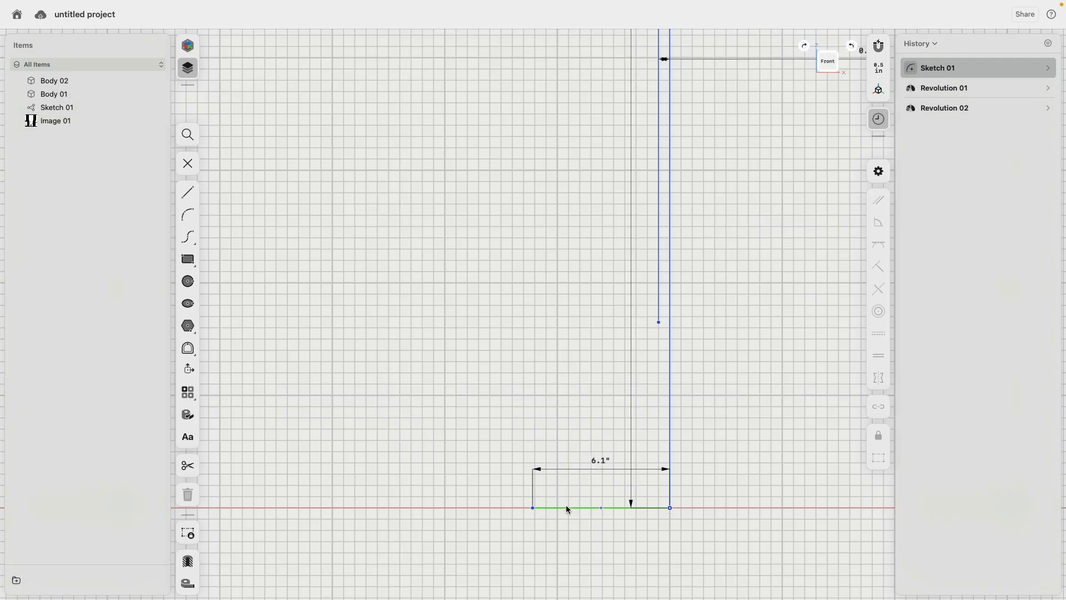
{"action": "left_click", "coordinate": [566, 507]}
{"action": "key", "text": "Delete"}
- Examine the drum pendant's height and diameter on the reference image
{"action": "scroll", "coordinate": [443, 452], "scroll_direction": "up", "scroll_amount": 5}
{"action": "scroll", "coordinate": [444, 458], "scroll_direction": "down", "scroll_amount": 10}
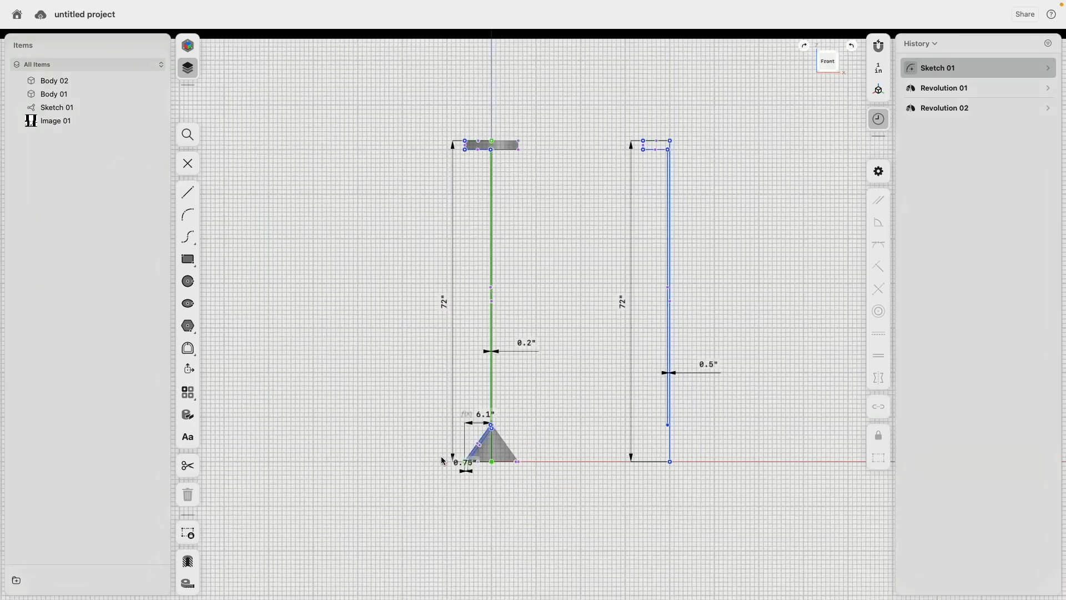
{"action": "scroll", "coordinate": [445, 349], "scroll_direction": "up", "scroll_amount": 5}
{"action": "scroll", "coordinate": [444, 349], "scroll_direction": "left", "scroll_amount": 6}
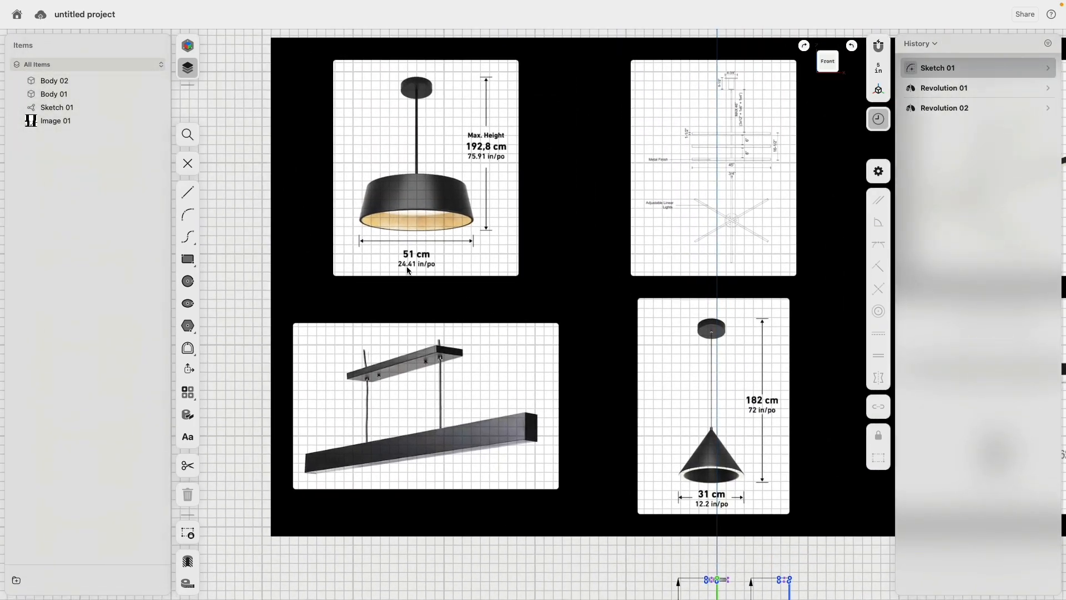
{"action": "scroll", "coordinate": [587, 476], "scroll_direction": "down", "scroll_amount": 3}
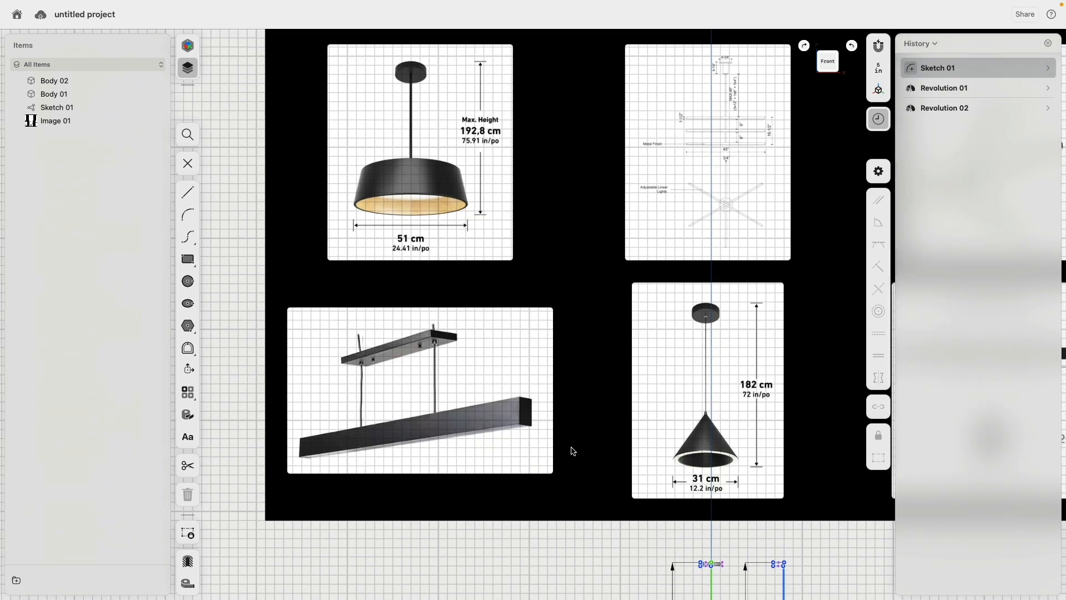
{"action": "scroll", "coordinate": [573, 451], "scroll_direction": "down", "scroll_amount": 15}
{"action": "scroll", "coordinate": [574, 451], "scroll_direction": "right", "scroll_amount": 10}
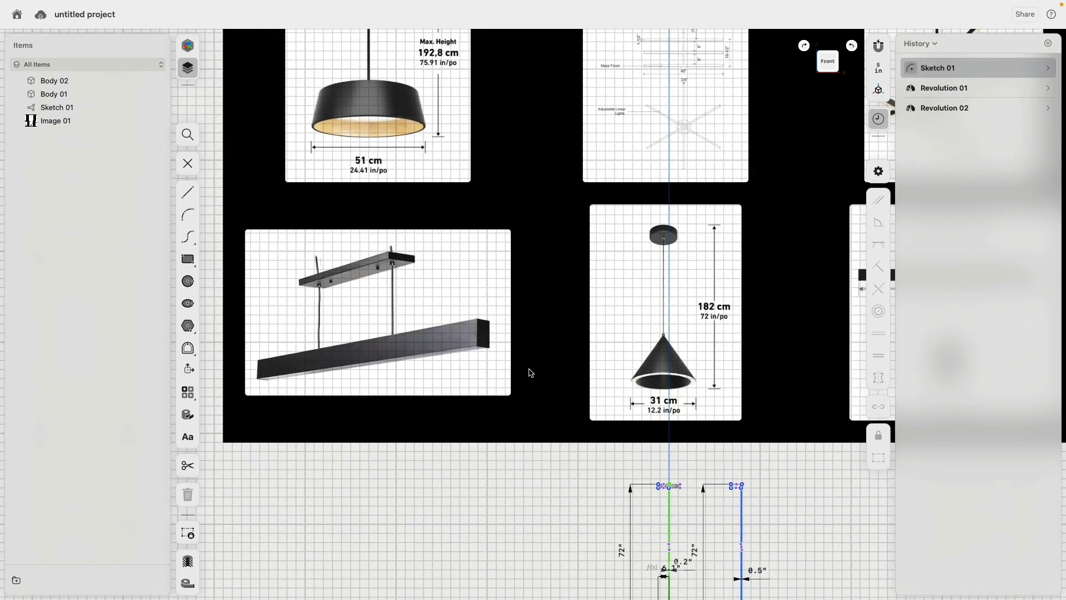
{"action": "scroll", "coordinate": [472, 346], "scroll_direction": "up", "scroll_amount": 10}
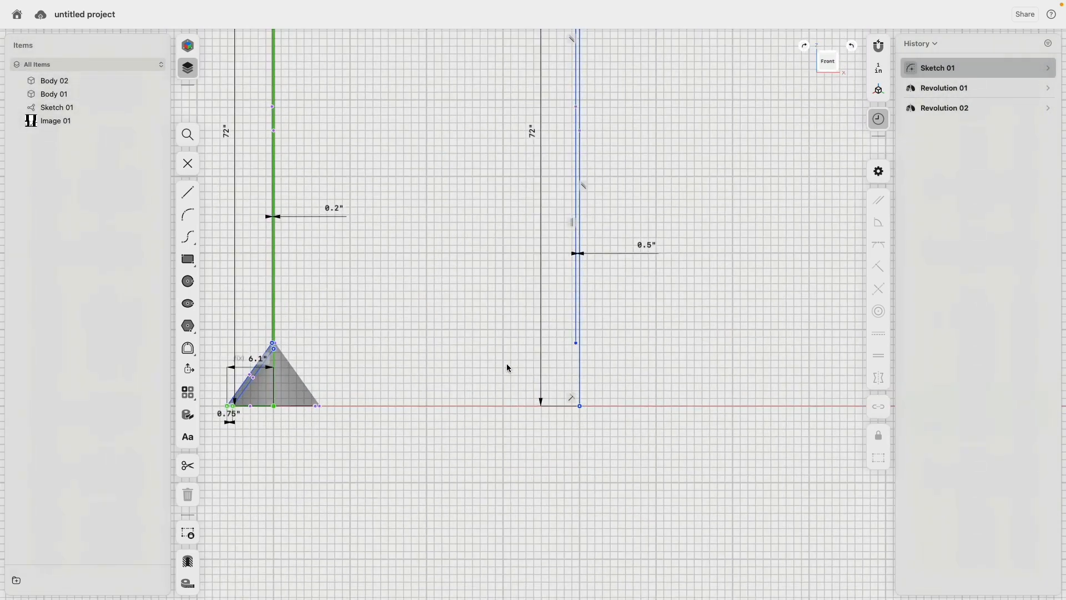
- Draw an upright rectangle about 1" wide and 10" high on the base level, between the original pendant and the copied rod
{"action": "left_click", "coordinate": [187, 258]}
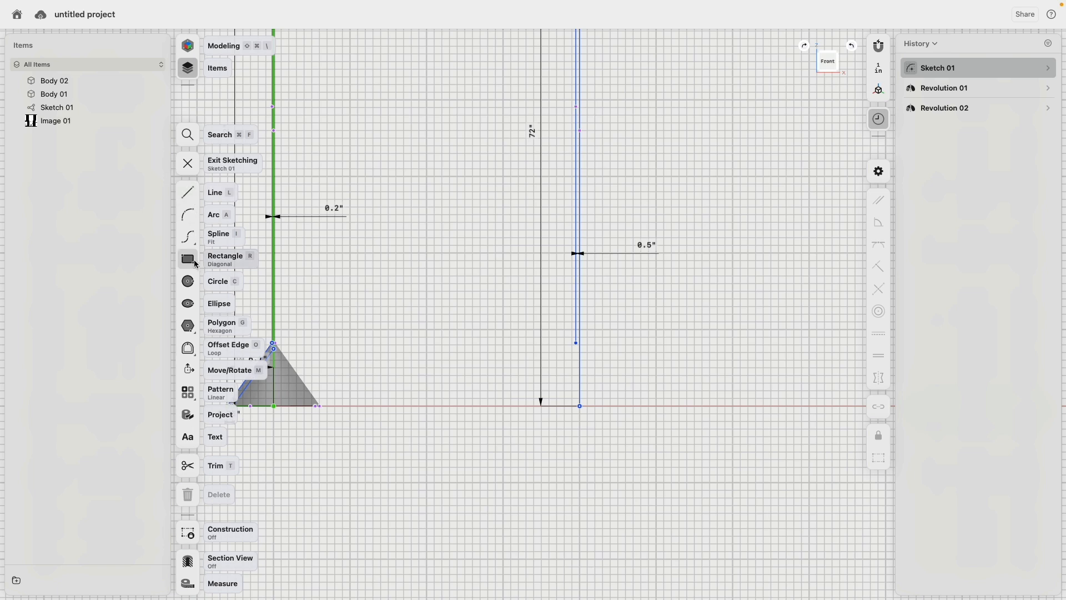
{"action": "left_click", "coordinate": [465, 330]}
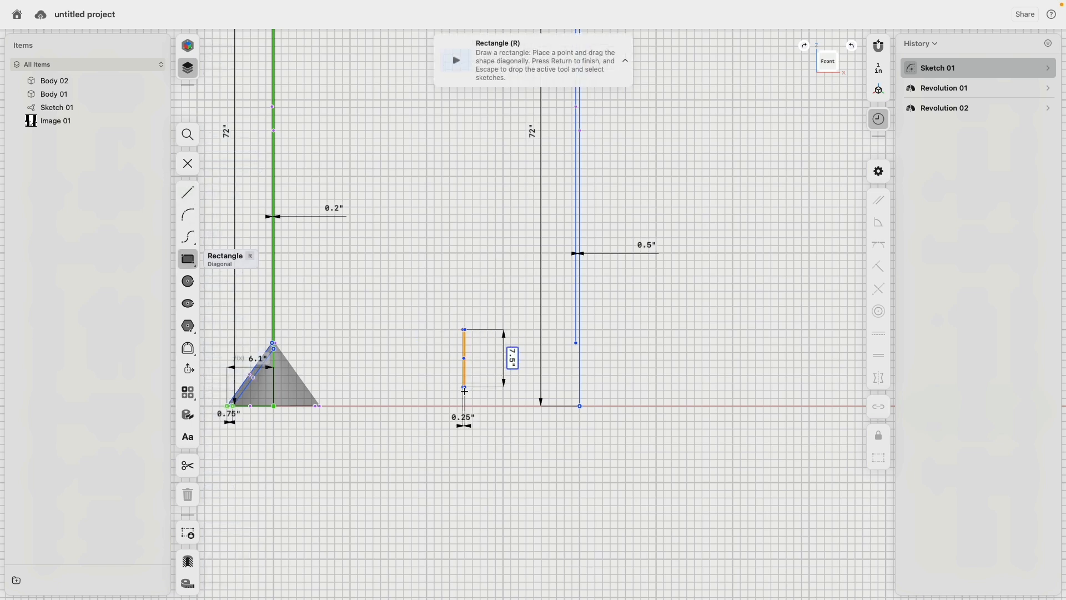
{"action": "left_click", "coordinate": [473, 406]}
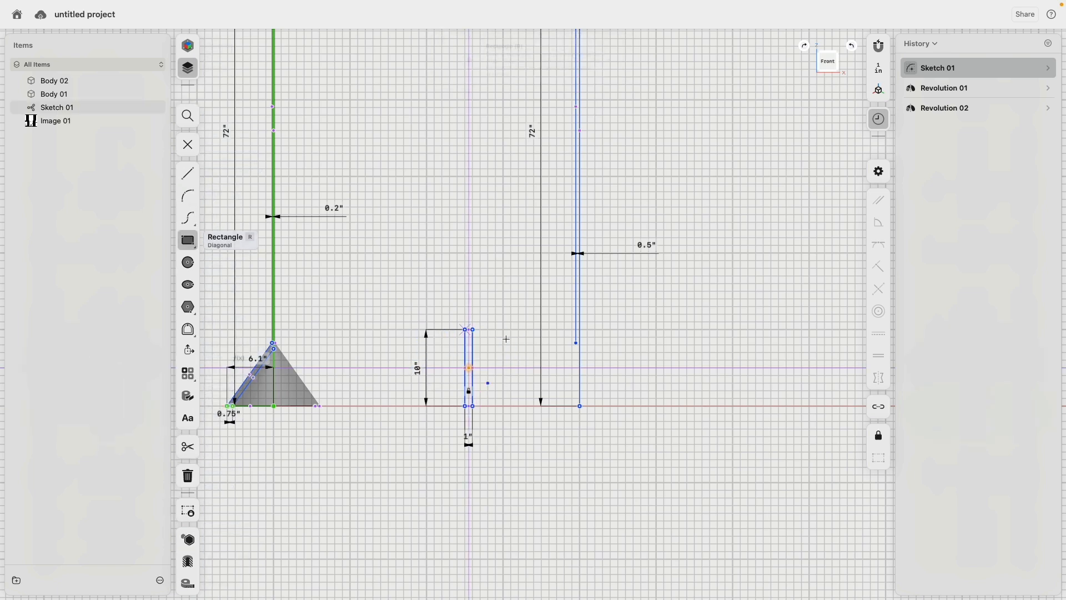
{"action": "scroll", "coordinate": [483, 337], "scroll_direction": "up", "scroll_amount": 3}
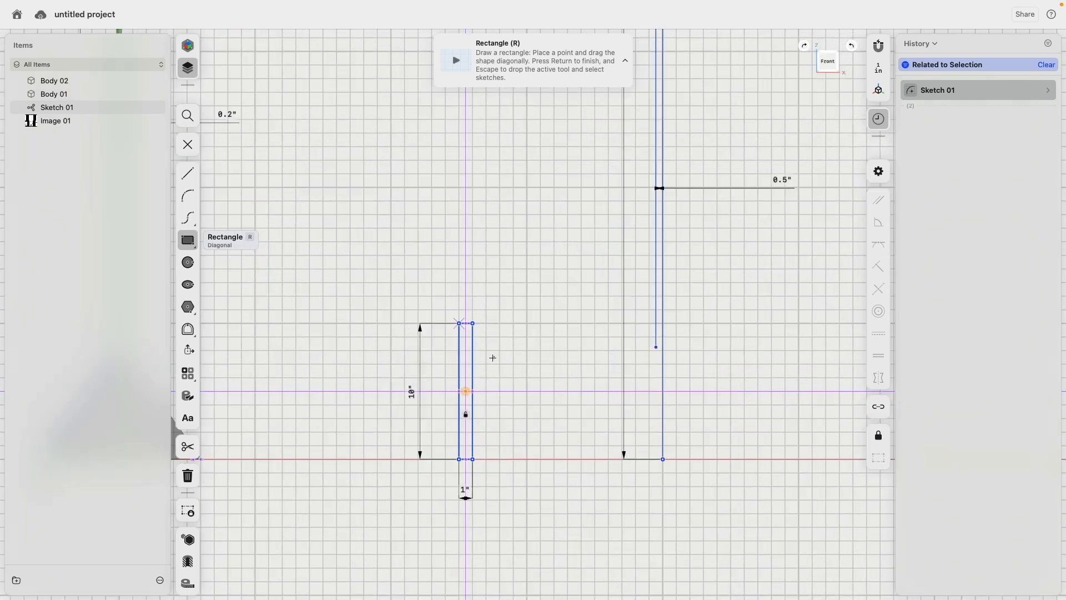
- Set the distance between the rectangle's outer lower corner and the copied rod's lower endpoint to 12.5"
{"action": "right_click", "coordinate": [503, 297]}
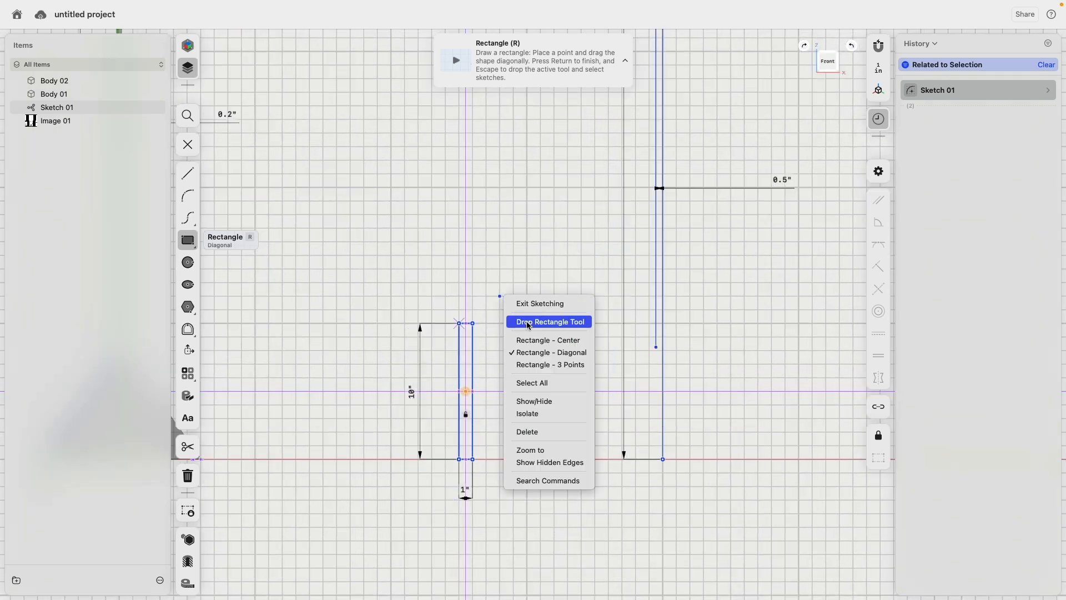
{"action": "left_click", "coordinate": [545, 323]}
{"action": "left_click", "coordinate": [459, 460]}
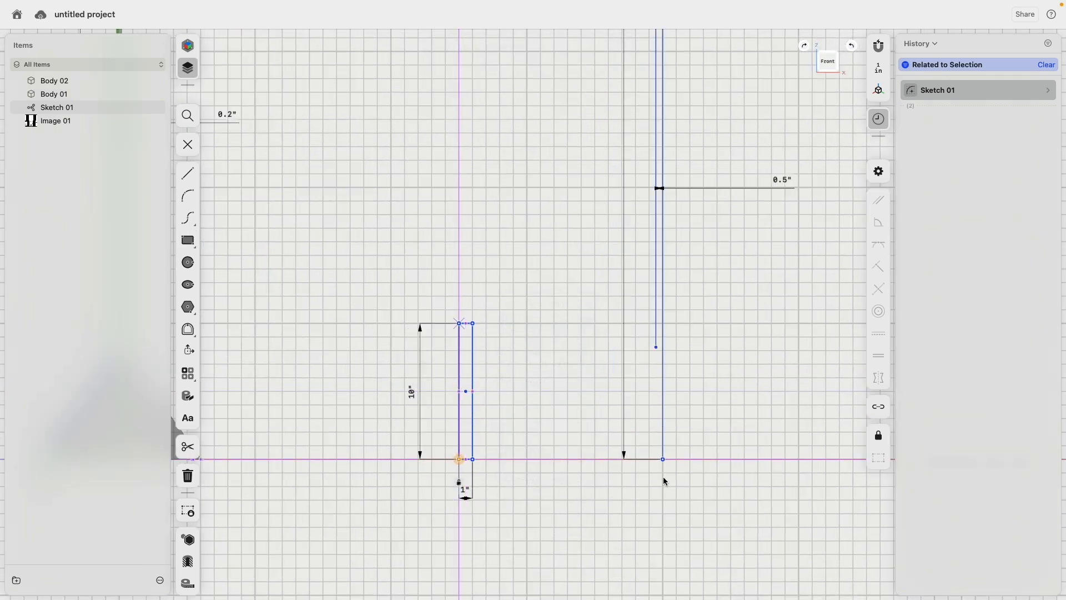
{"action": "left_click", "coordinate": [663, 459]}
{"action": "left_click", "coordinate": [561, 412]}
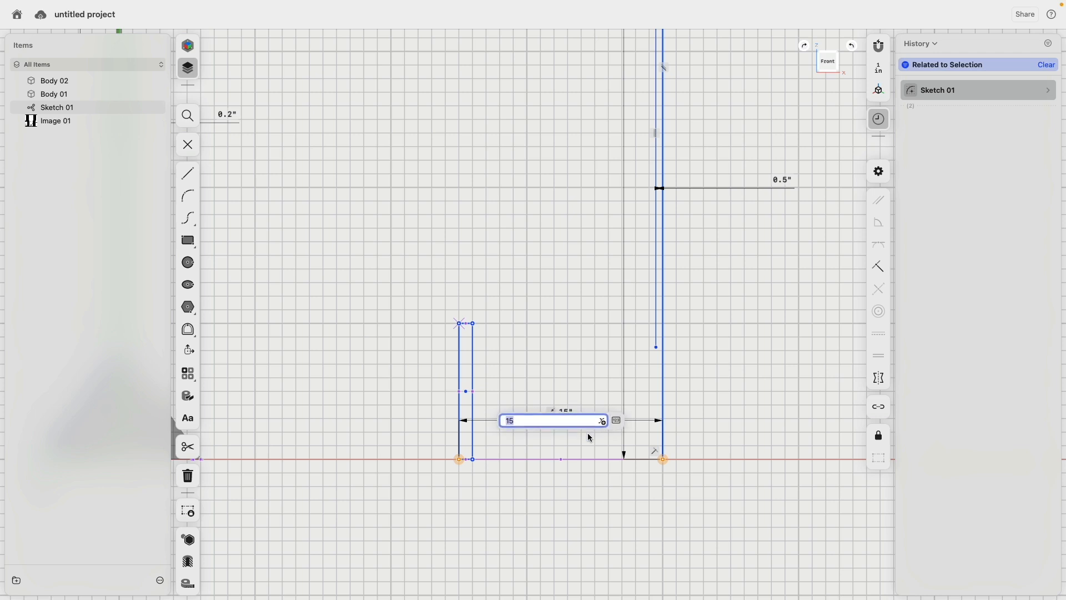
{"action": "type", "text": "12.5"}
{"action": "key", "text": "Return"}
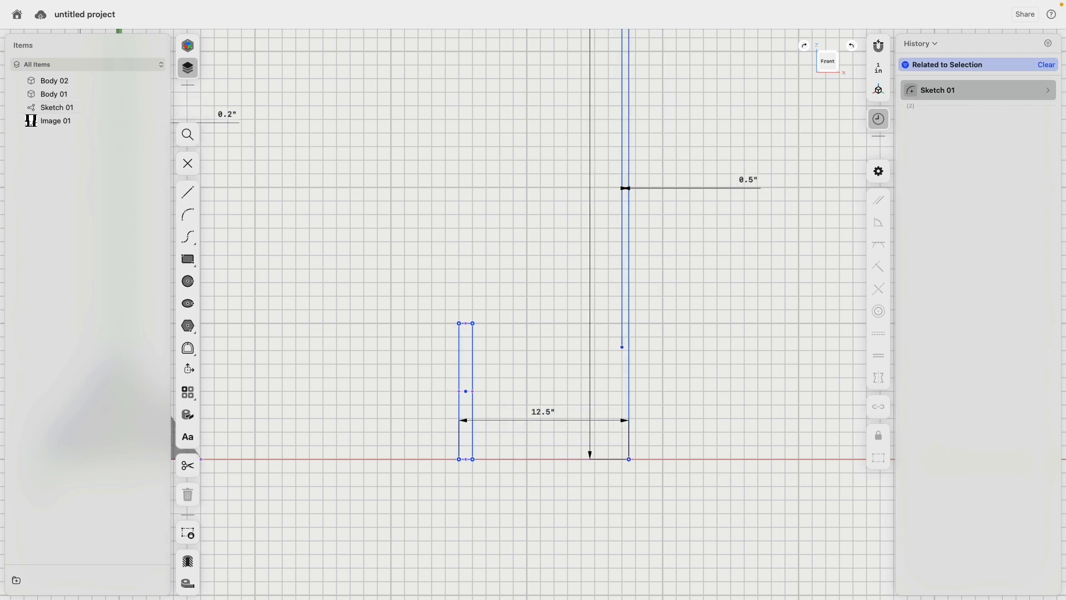
- Move the copied rod's profile farther away from the rectangle along the base line and lock its lower endpoint
{"action": "left_click", "coordinate": [629, 460]}
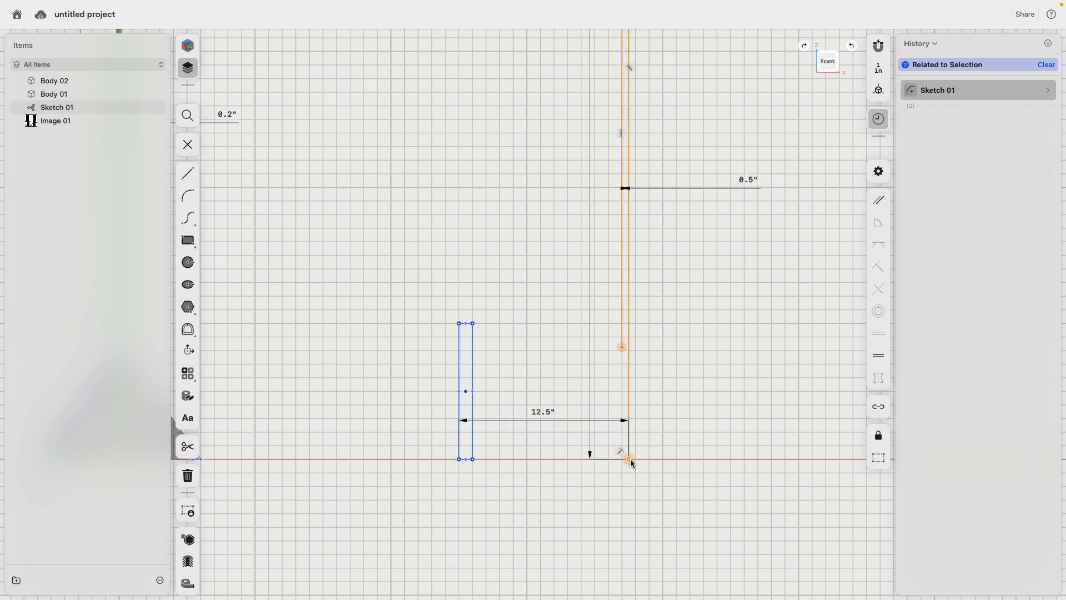
{"action": "left_click_drag", "start_coordinate": [629, 459], "coordinate": [665, 461]}
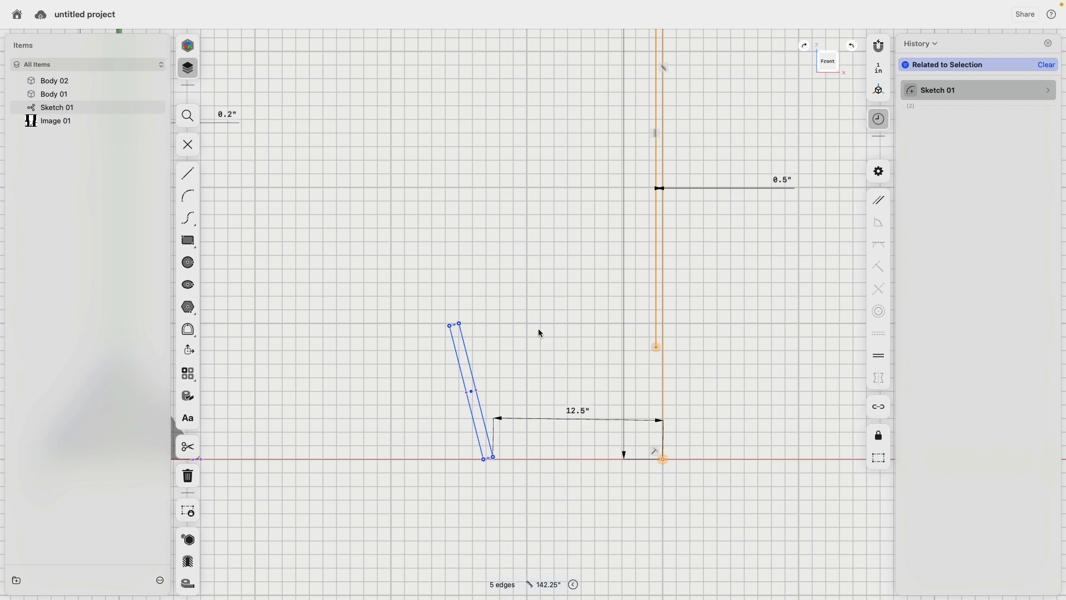
{"action": "left_click", "coordinate": [520, 481]}
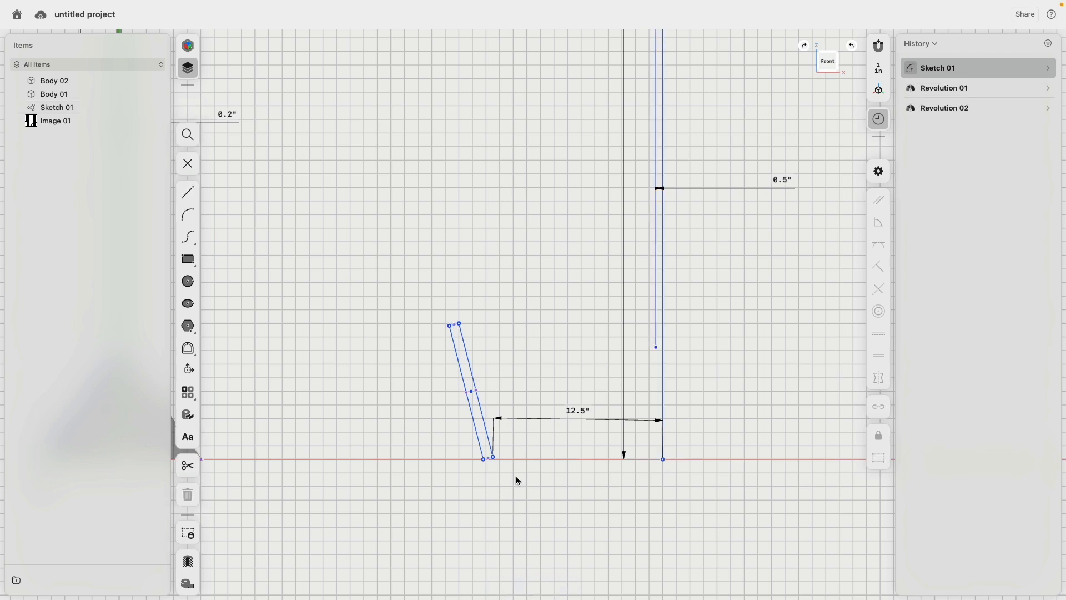
{"action": "left_click", "coordinate": [664, 461]}
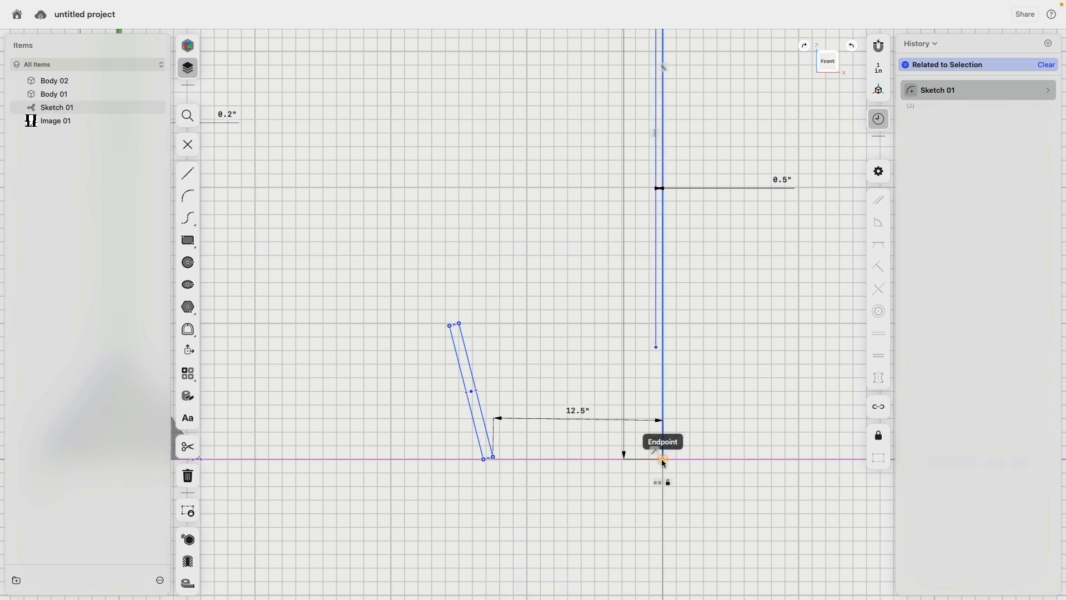
{"action": "left_click", "coordinate": [879, 436]}
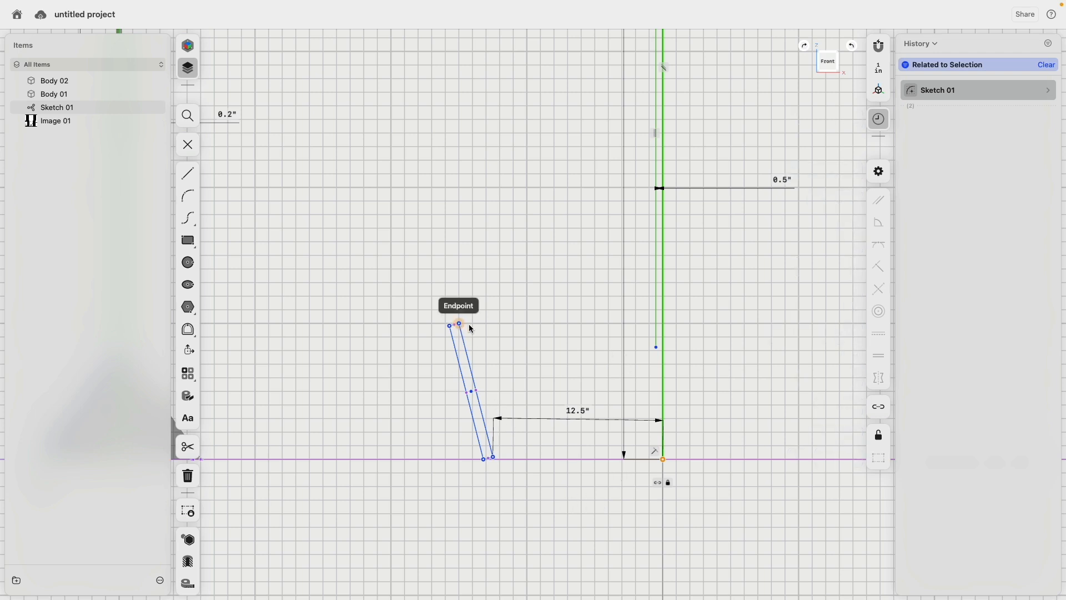
- Swing the tilted rectangle's upper corner toward the rod and set its long side to 10"
{"action": "mouse_move", "coordinate": [463, 328]}
{"action": "left_mouse_down"}
{"action": "mouse_move", "coordinate": [528, 339]}
{"action": "mouse_move", "coordinate": [510, 335]}
{"action": "left_mouse_up"}
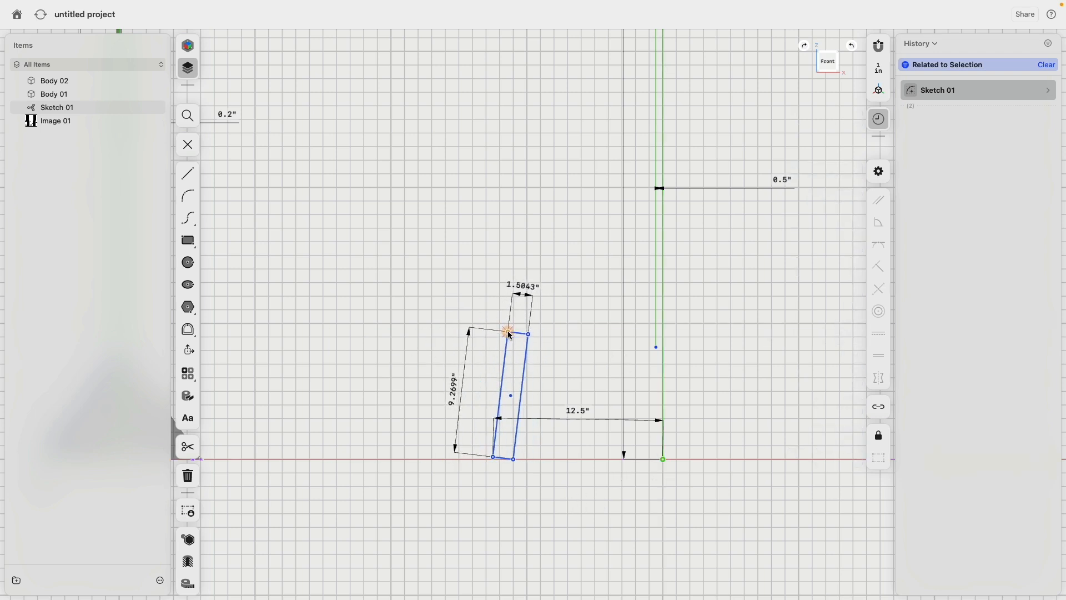
{"action": "left_click", "coordinate": [504, 375]}
{"action": "left_click", "coordinate": [451, 404]}
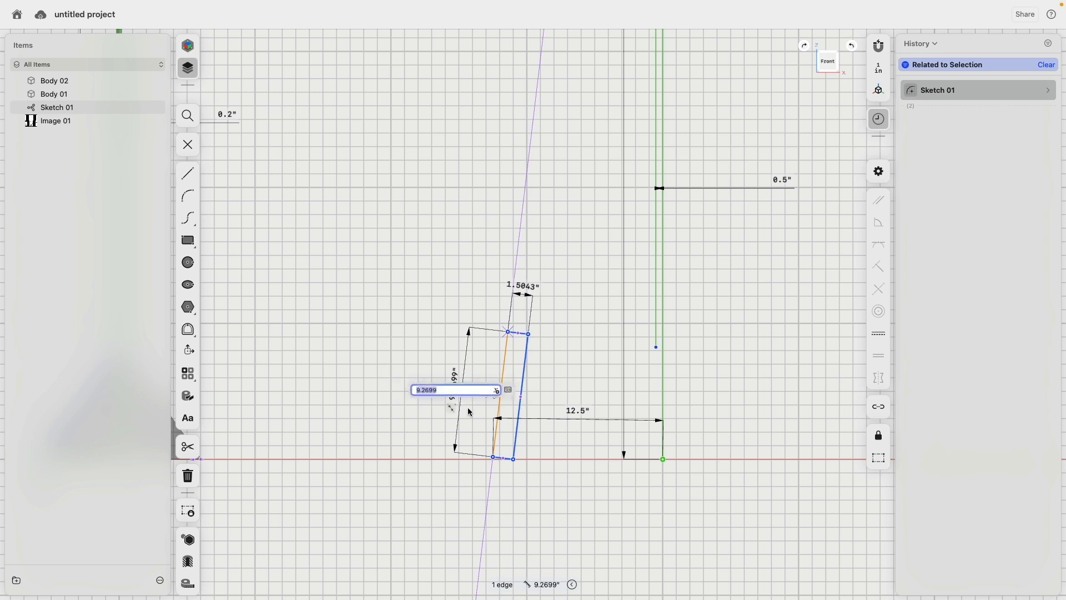
{"action": "type", "text": "10"}
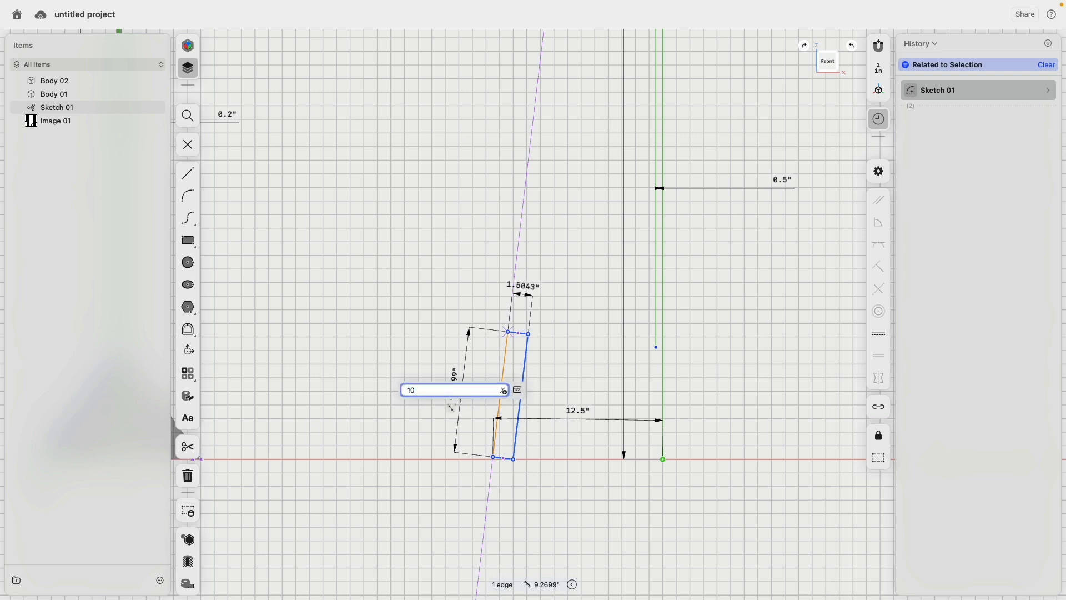
{"action": "key", "text": "Return"}
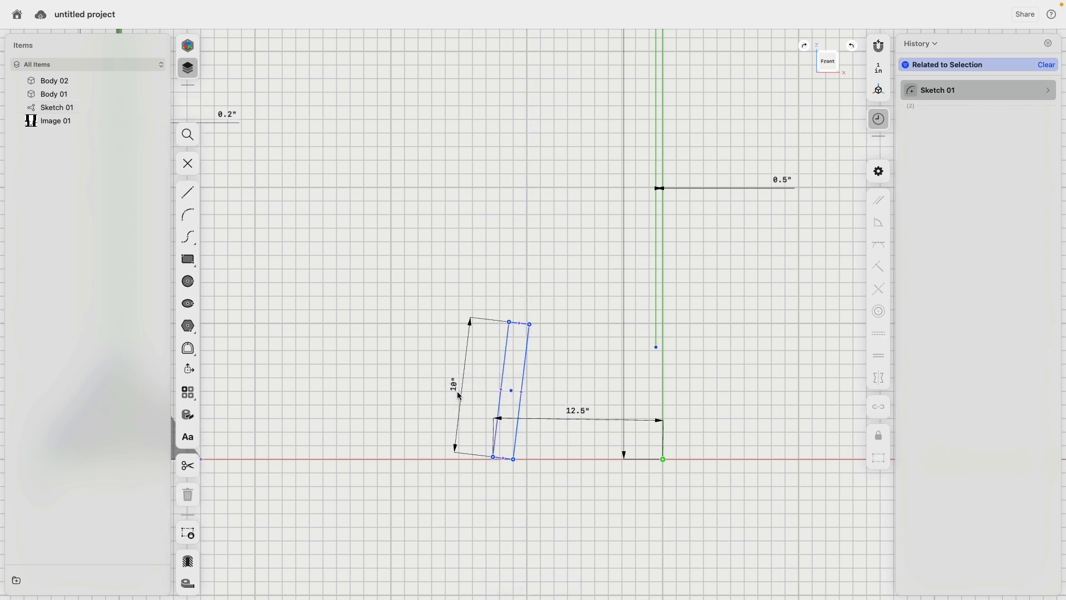
- Set the short side of the leaning rectangle to 0.25"
{"action": "left_click", "coordinate": [517, 326]}
{"action": "left_click", "coordinate": [525, 277]}
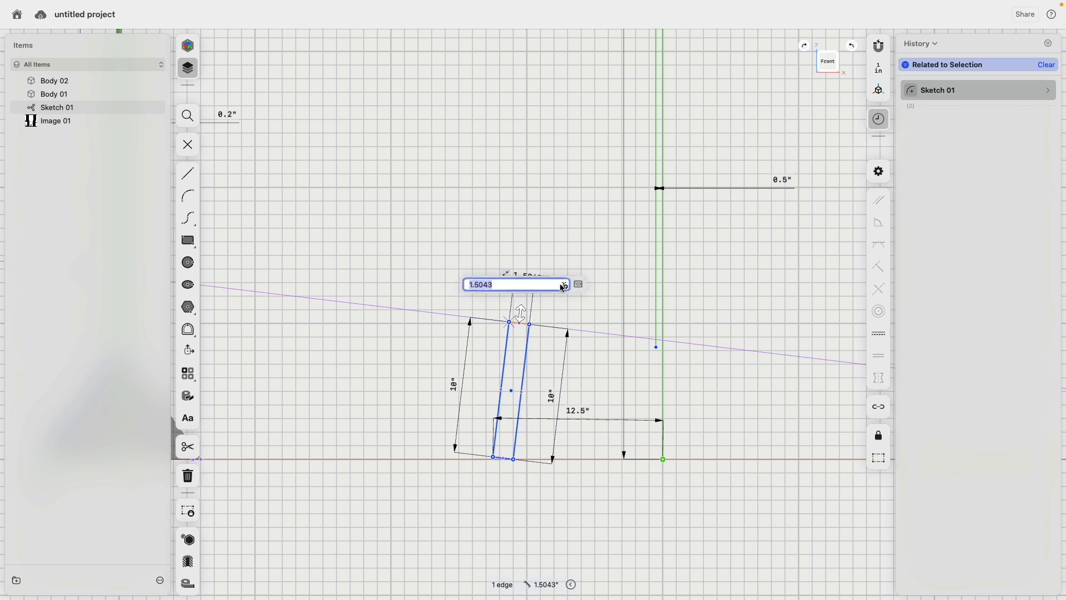
{"action": "type", "text": ".25"}
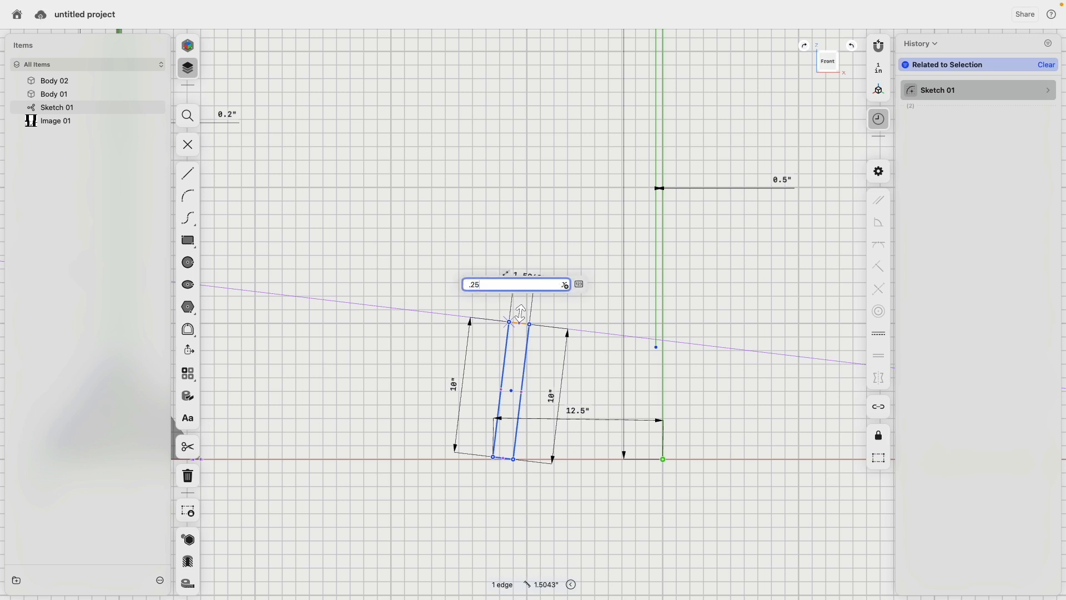
{"action": "key", "text": "Return"}
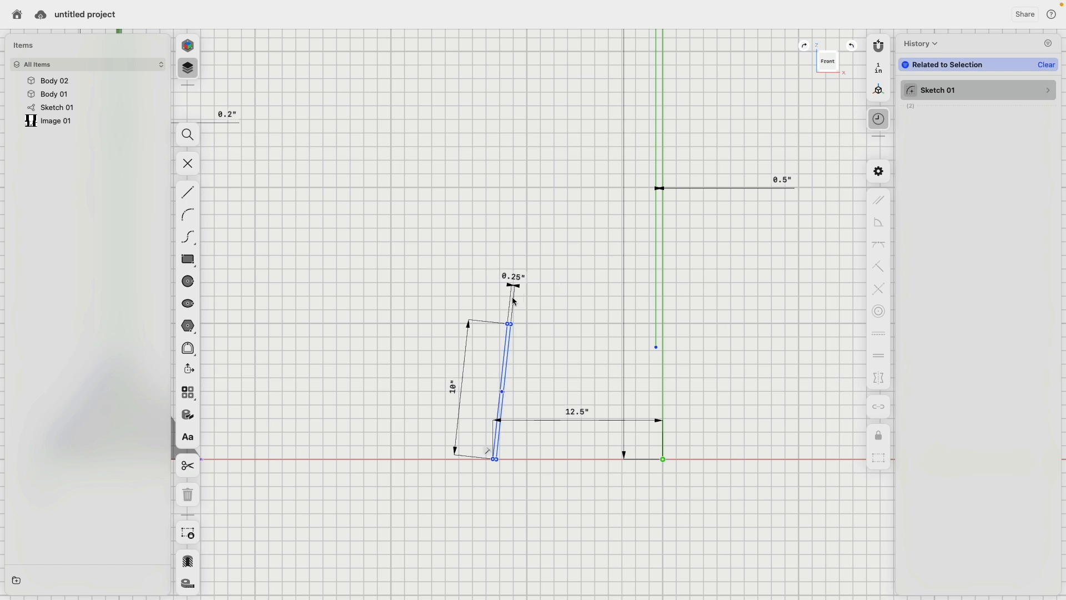
- Tilt the thin rectangle slightly further toward the rod by moving its upper outer corner
{"action": "scroll", "coordinate": [512, 361], "scroll_direction": "up", "scroll_amount": 5}
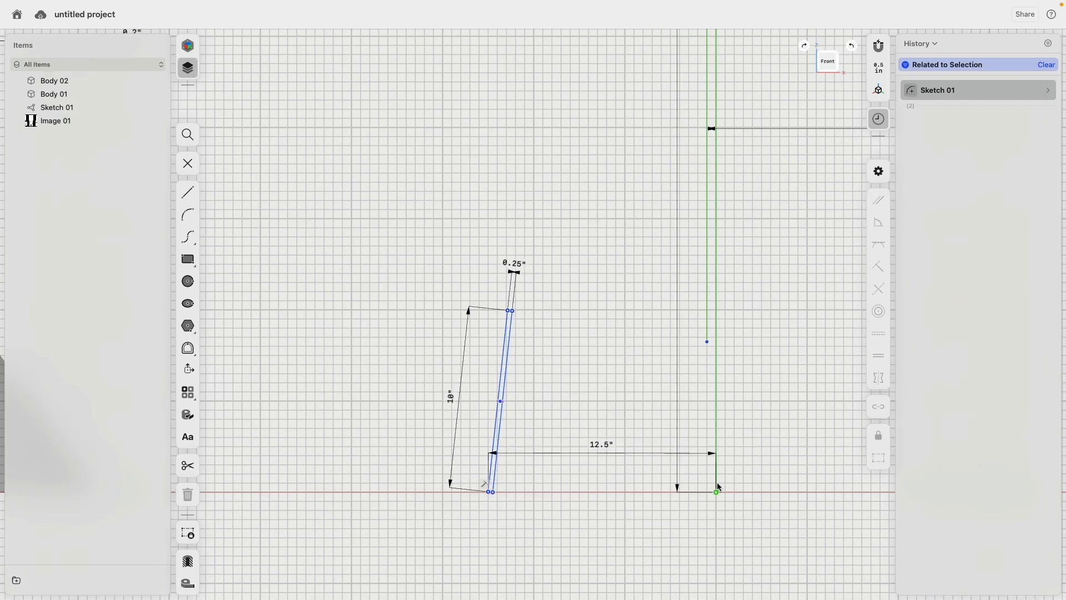
{"action": "left_click", "coordinate": [489, 492]}
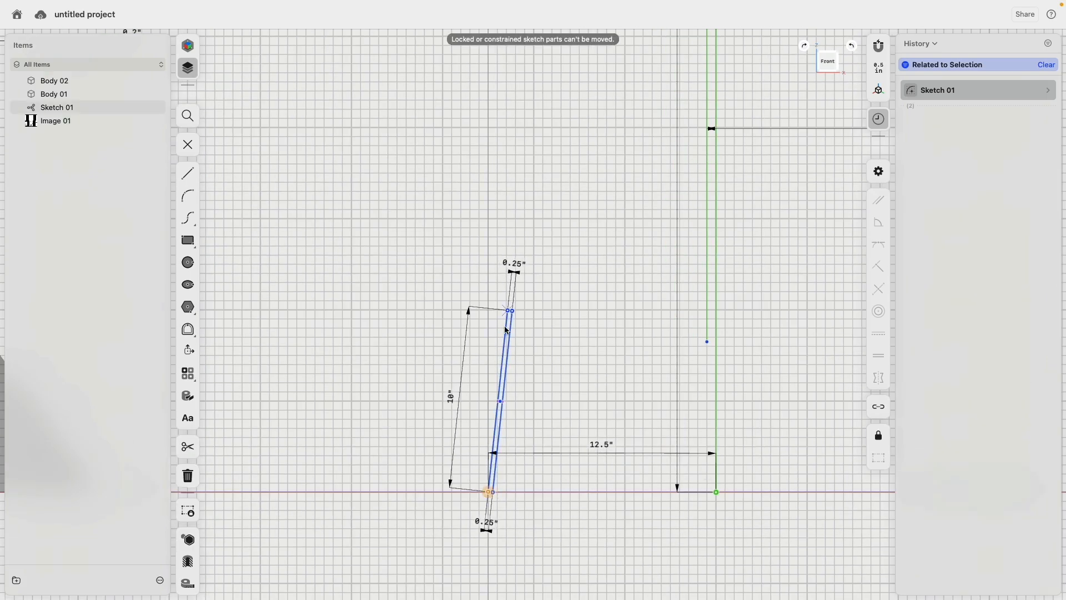
{"action": "mouse_move", "coordinate": [508, 315]}
{"action": "left_mouse_down"}
{"action": "mouse_move", "coordinate": [345, 371]}
{"action": "mouse_move", "coordinate": [612, 321]}
{"action": "mouse_move", "coordinate": [510, 322]}
{"action": "left_mouse_up"}
- Try to straighten the thin rectangle by moving its lower outer corner, and undo that move
{"action": "scroll", "coordinate": [502, 564], "scroll_direction": "up", "scroll_amount": 15}
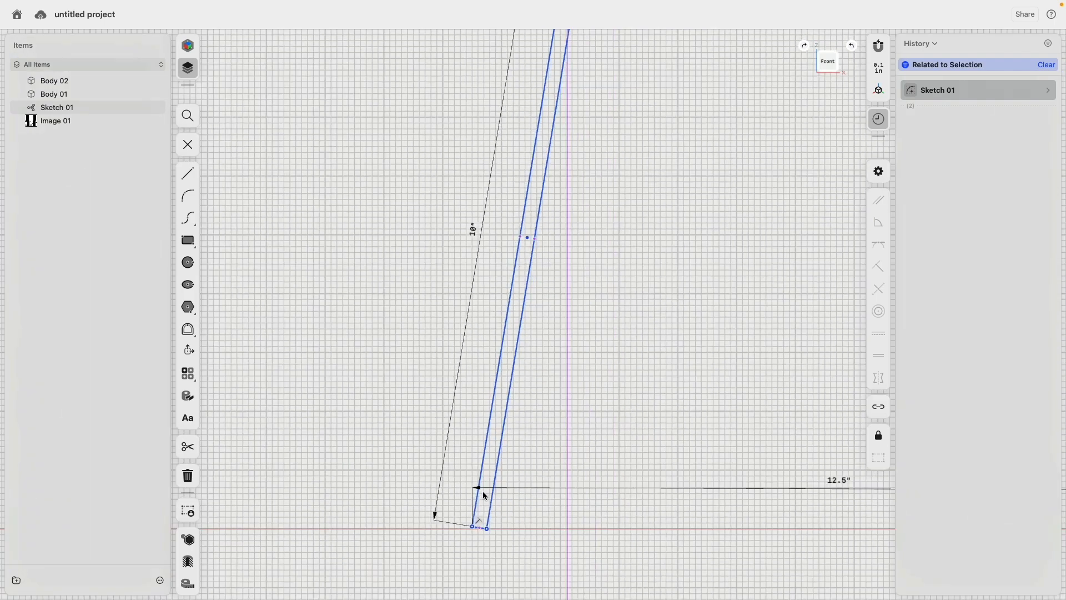
{"action": "scroll", "coordinate": [483, 492], "scroll_direction": "down", "scroll_amount": 5}
{"action": "left_click_drag", "start_coordinate": [476, 518], "coordinate": [482, 512]}
{"action": "scroll", "coordinate": [416, 454], "scroll_direction": "down", "scroll_amount": 5}
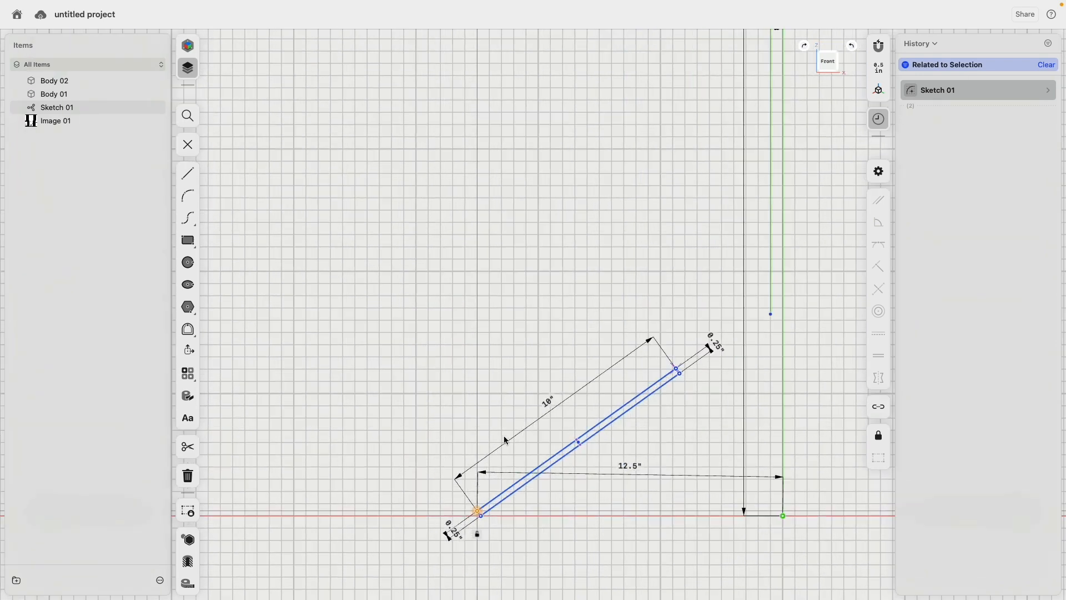
{"action": "key", "text": "ctrl+z"}
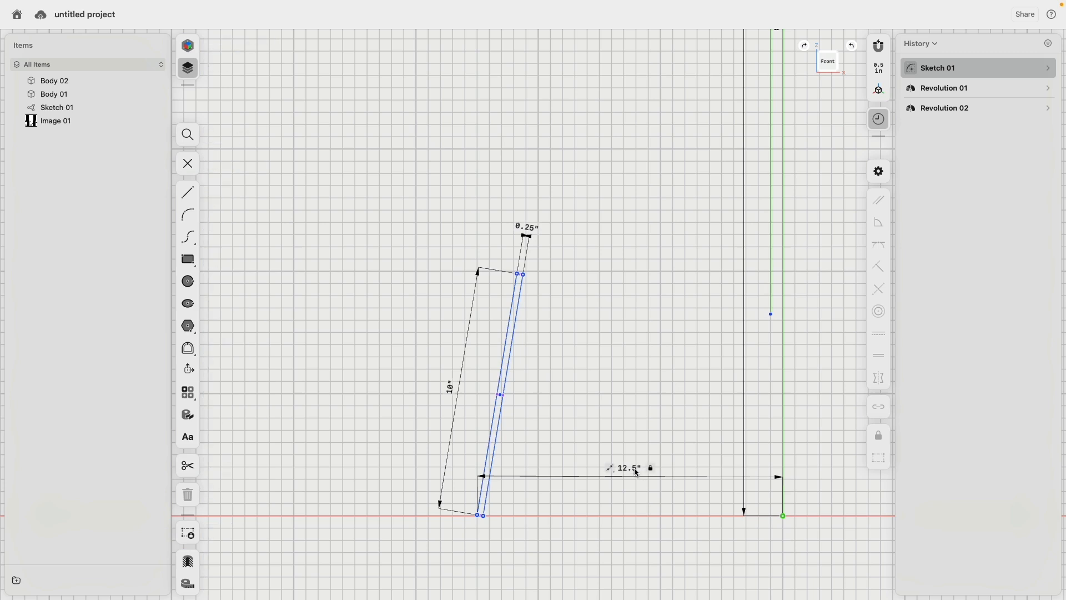
- Remove the 12.5" distance constraint and shift the thin rectangle slightly toward the rod along the base line
{"action": "left_click", "coordinate": [651, 469]}
{"action": "left_click_drag", "start_coordinate": [484, 517], "coordinate": [495, 549]}
{"action": "left_click", "coordinate": [561, 546]}
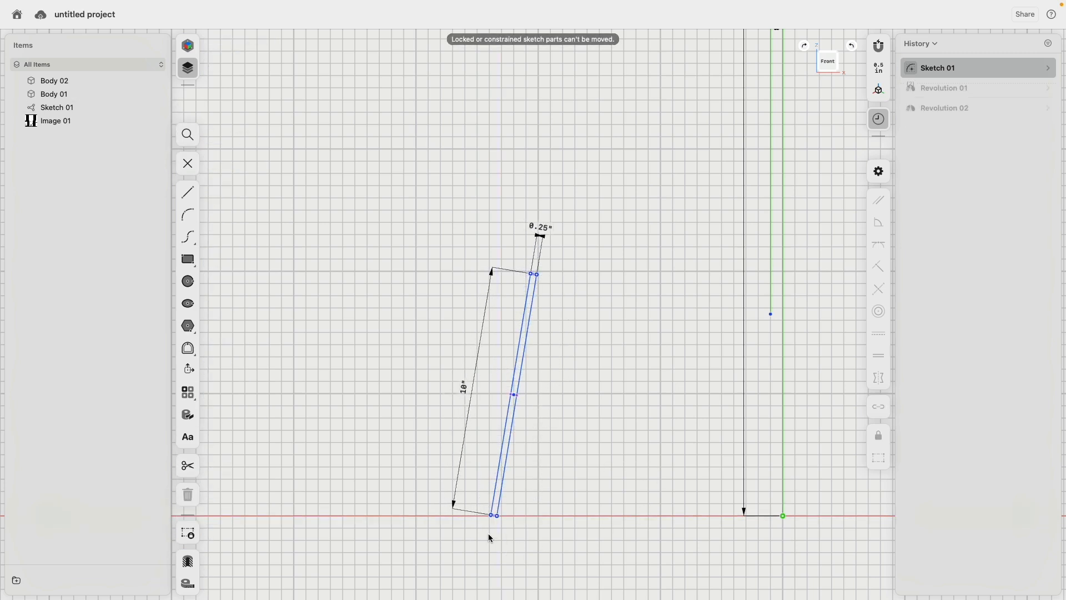
- Move the thin rectangle by its inner lower corner so that it sits slightly above the base line
{"action": "left_click", "coordinate": [494, 519]}
{"action": "scroll", "coordinate": [533, 541], "scroll_direction": "up", "scroll_amount": 5}
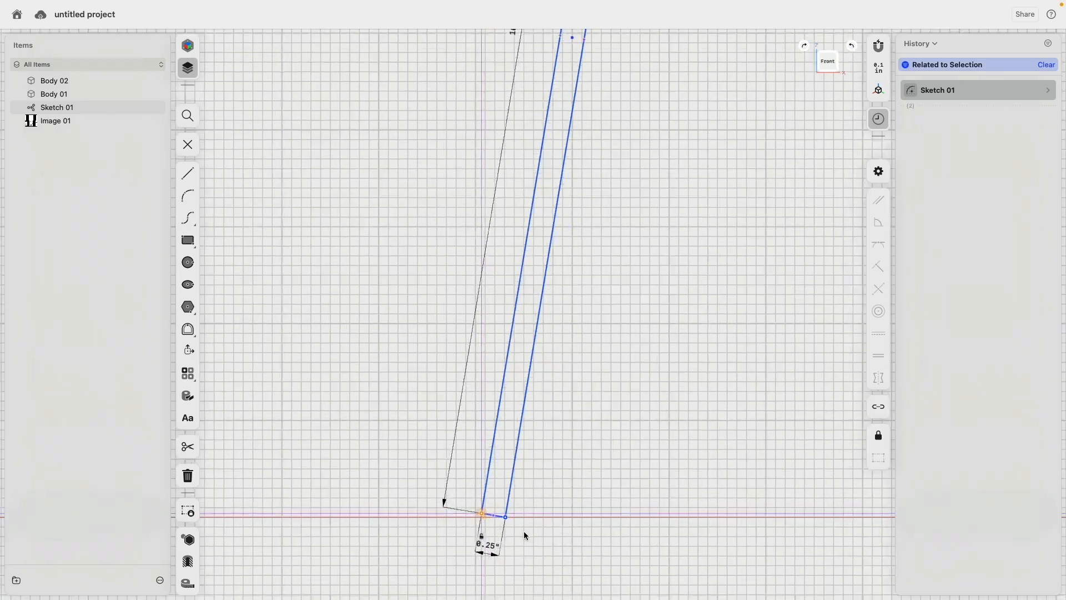
{"action": "left_click", "coordinate": [532, 544]}
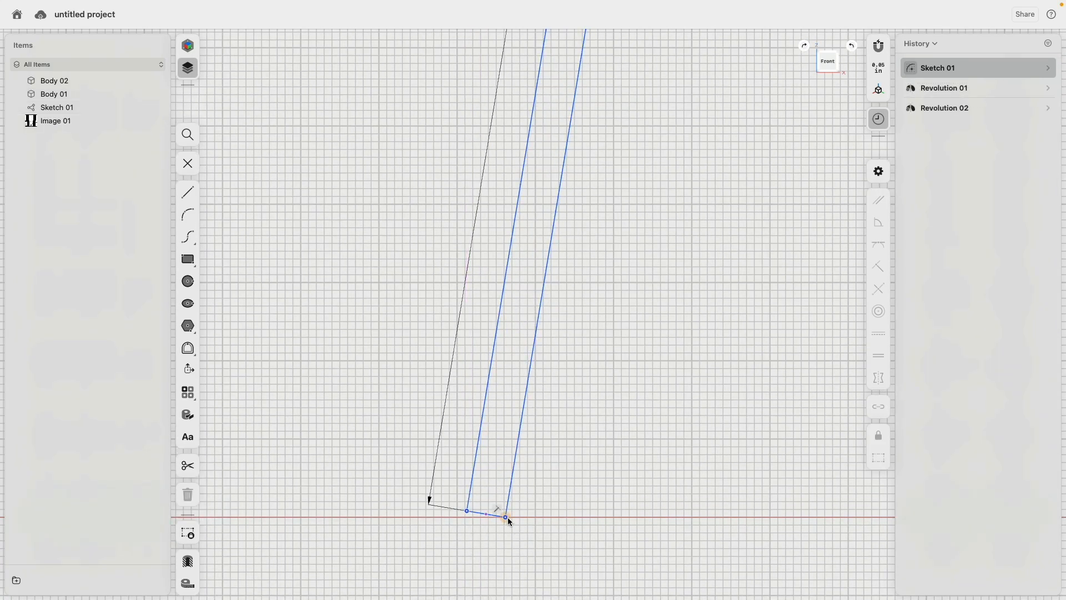
{"action": "left_click", "coordinate": [498, 508]}
{"action": "left_click", "coordinate": [510, 530]}
{"action": "left_click", "coordinate": [504, 516]}
{"action": "left_click_drag", "start_coordinate": [507, 503], "coordinate": [491, 469]}
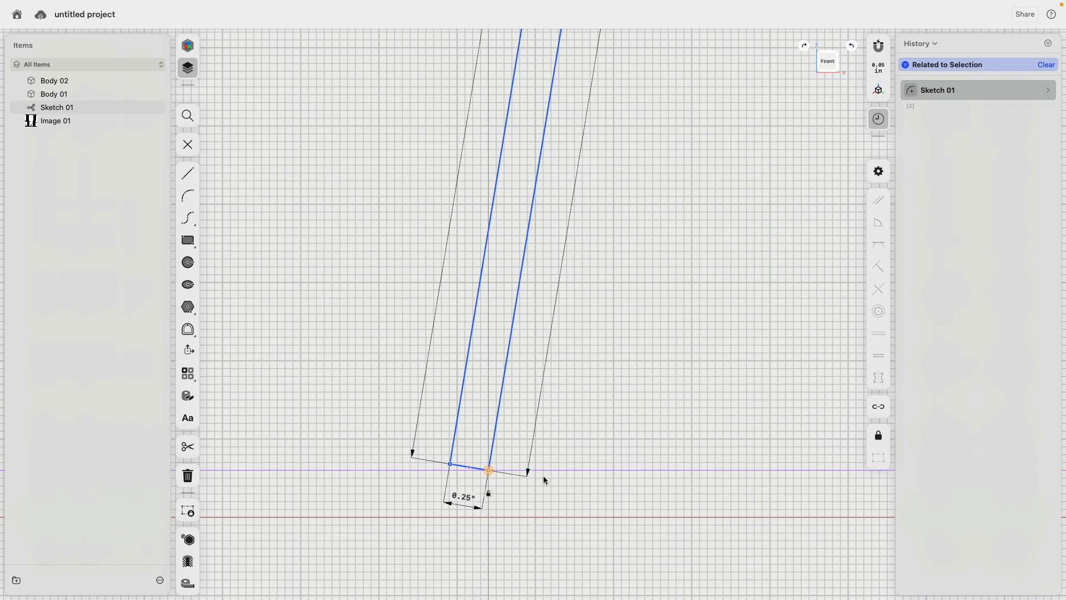
{"action": "left_click", "coordinate": [565, 487]}
{"action": "scroll", "coordinate": [569, 489], "scroll_direction": "down", "scroll_amount": 5}
{"action": "scroll", "coordinate": [570, 484], "scroll_direction": "down", "scroll_amount": 5}
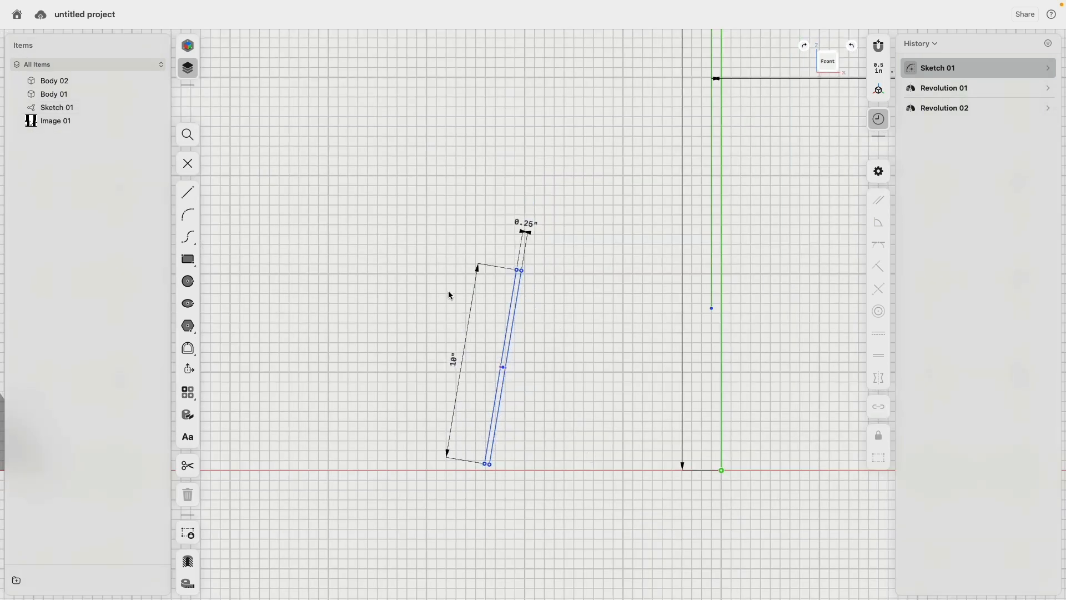
- Draw a line from the thin rectangle's inner lower corner to the rod's locked lower endpoint
{"action": "left_click", "coordinate": [188, 195]}
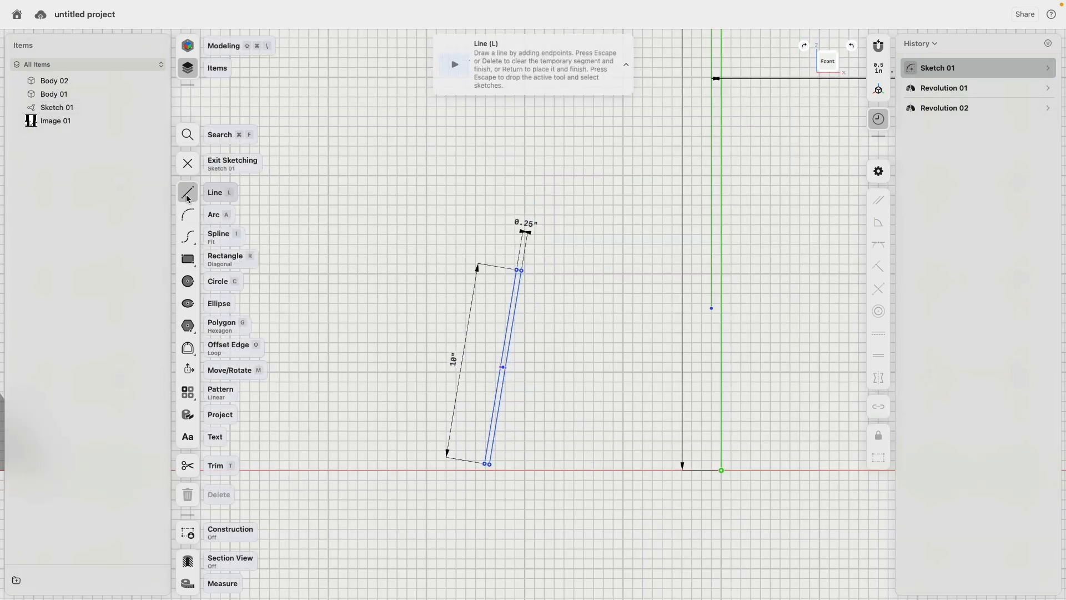
{"action": "left_click", "coordinate": [491, 466]}
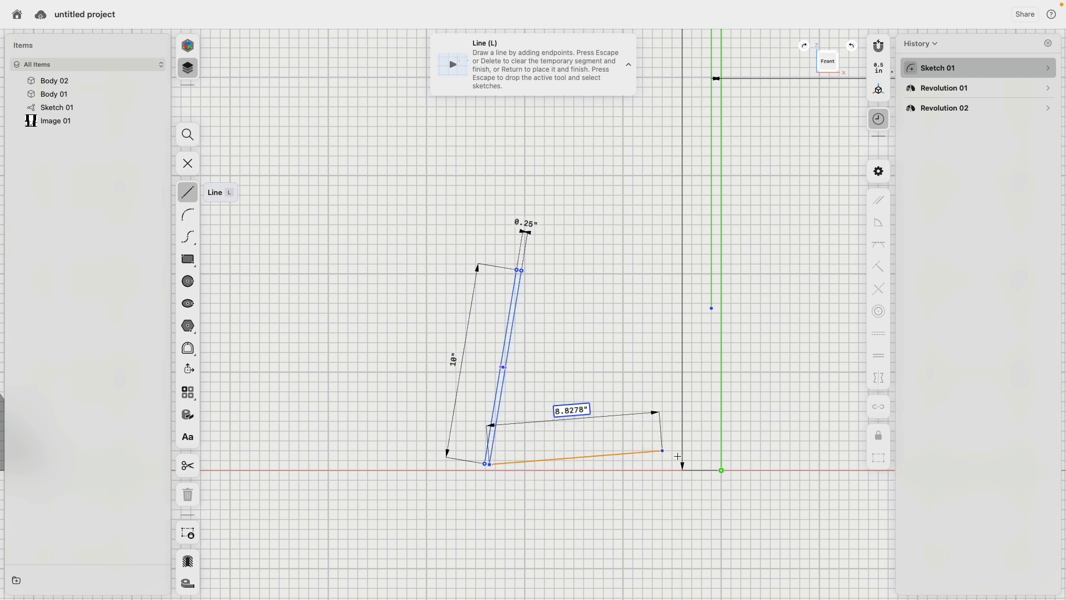
{"action": "left_click", "coordinate": [722, 471]}
{"action": "key", "text": "Escape"}
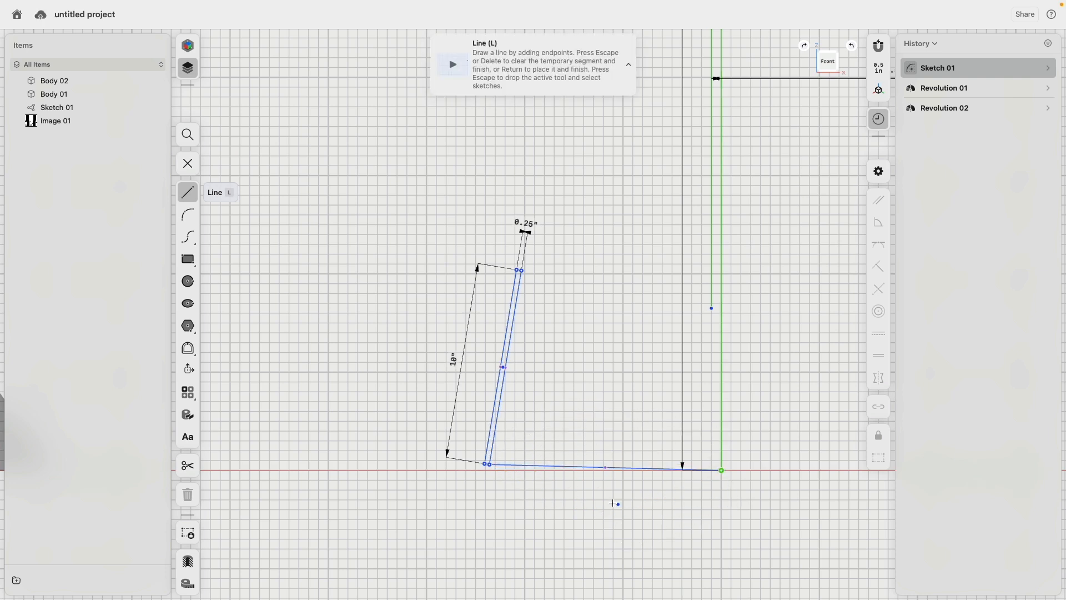
{"action": "right_click", "coordinate": [606, 502]}
{"action": "left_click", "coordinate": [621, 529]}
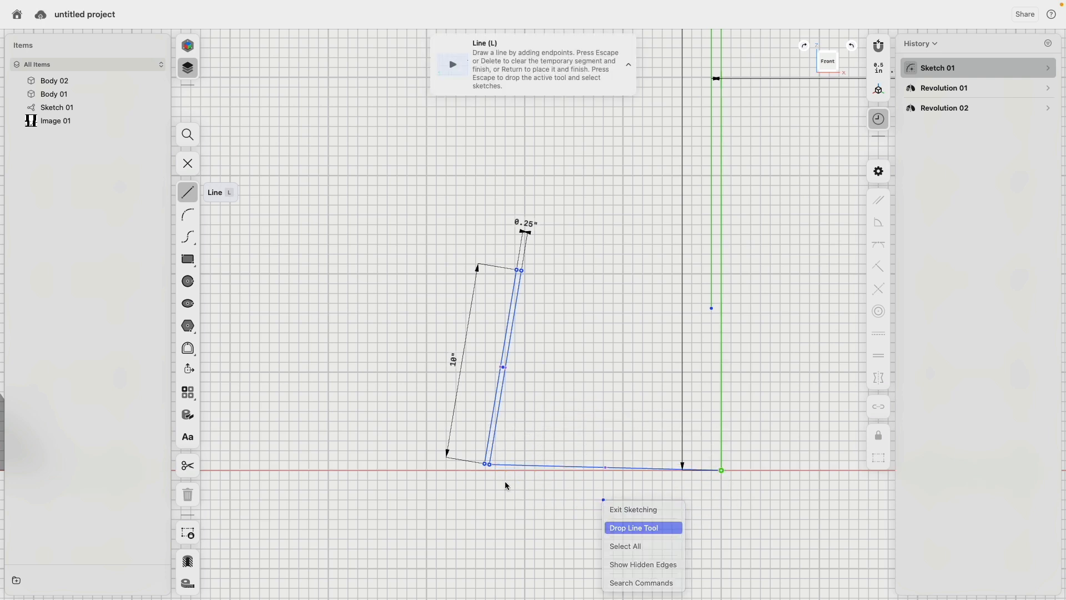
- Turn the line between the rectangle and the rod into a construction line and constrain it horizontal
{"action": "left_click", "coordinate": [534, 466]}
{"action": "left_click", "coordinate": [879, 458]}
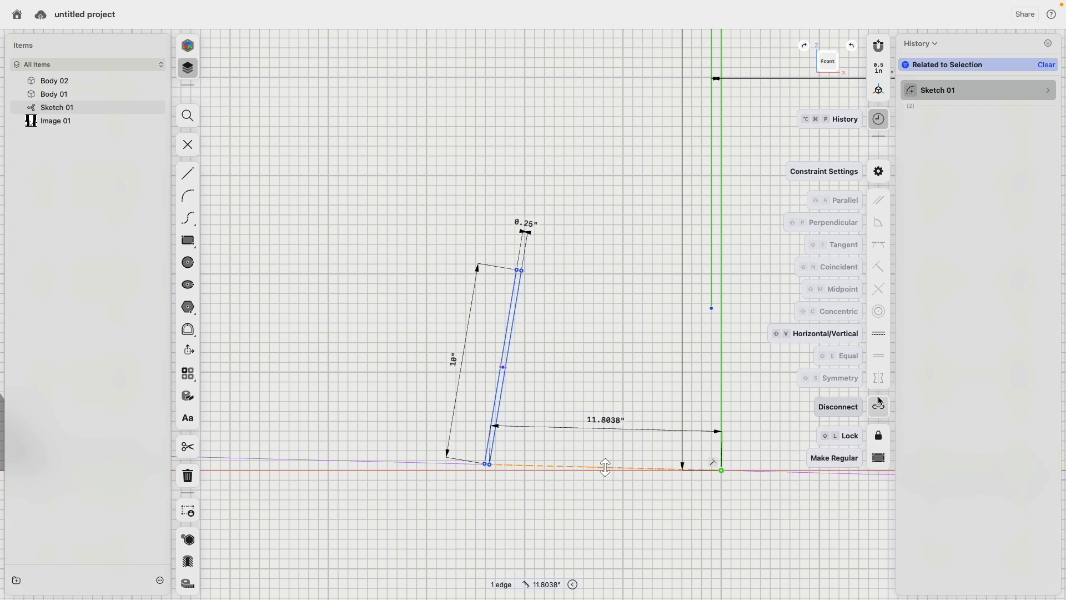
{"action": "left_click", "coordinate": [877, 336]}
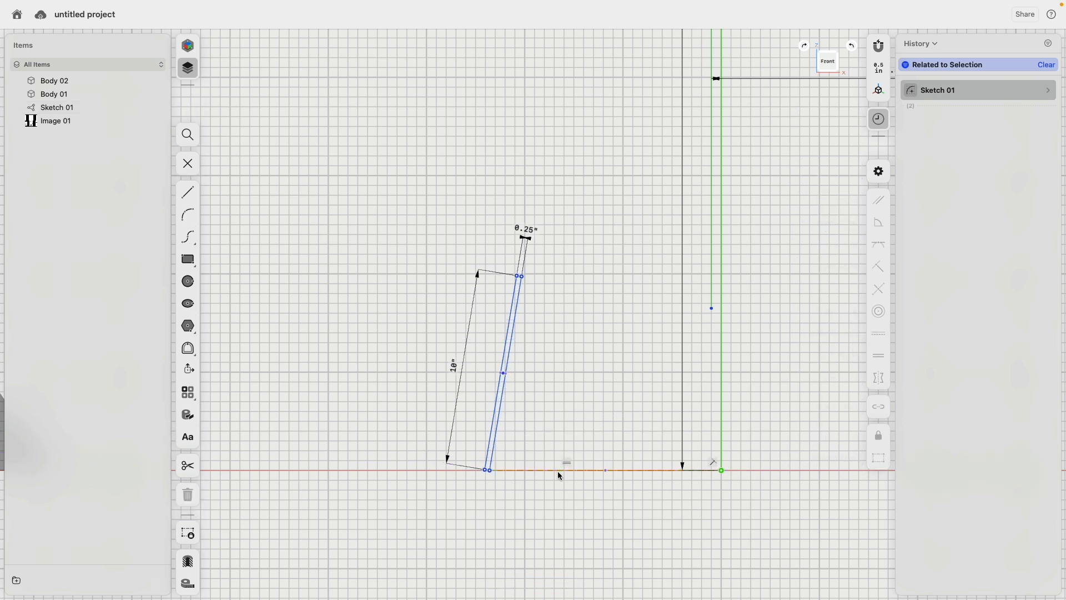
- Set the horizontal construction line's length to 12.5" and lock that dimension between the rectangle and the rod
{"action": "left_click", "coordinate": [558, 471]}
{"action": "left_click", "coordinate": [606, 428]}
{"action": "type", "text": "12"}
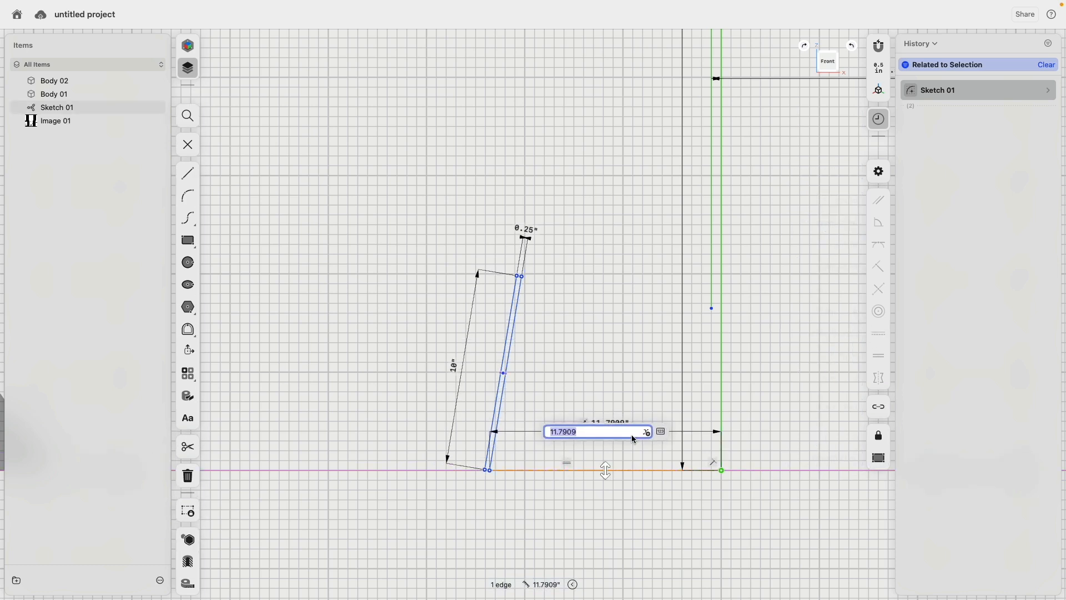
{"action": "type", "text": ".5"}
{"action": "key", "text": "Return"}
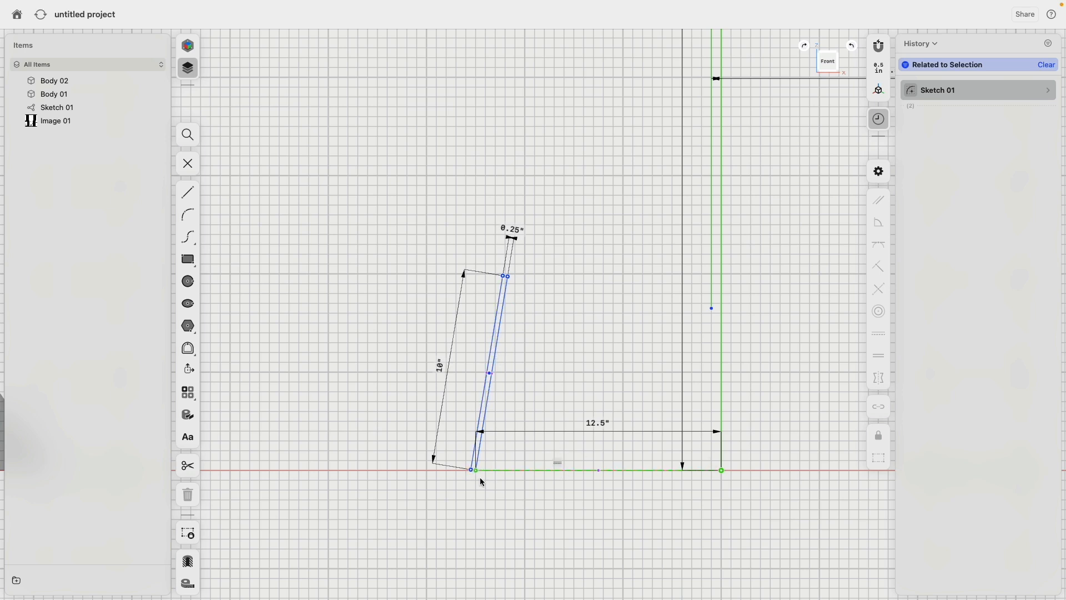
{"action": "left_click_drag", "start_coordinate": [478, 475], "coordinate": [477, 474]}
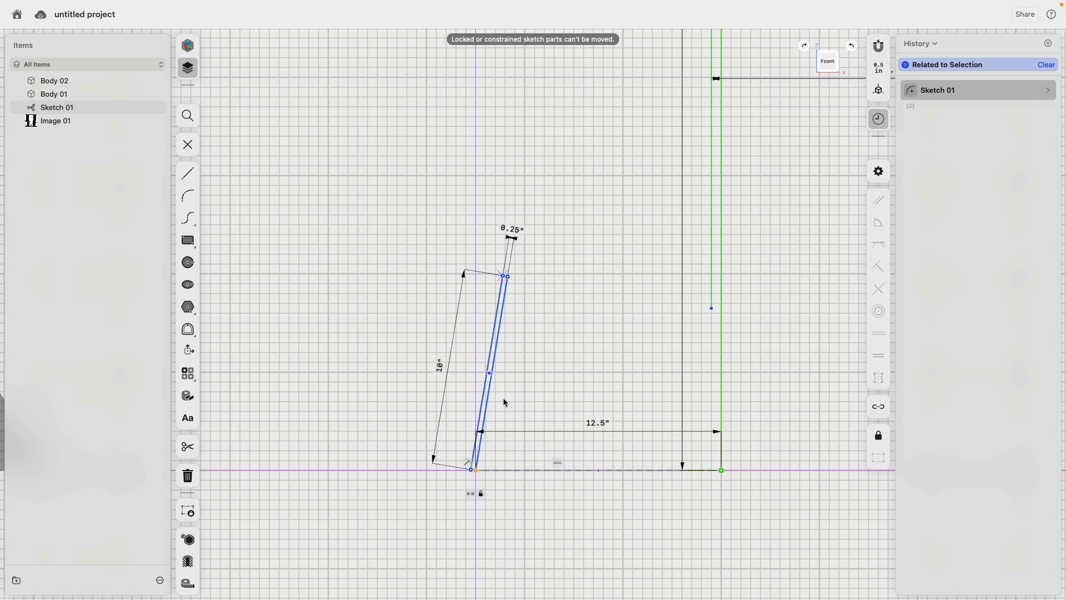
- Set the angle between the thin rectangle's inner edge and the horizontal construction line to 80°
{"action": "left_click", "coordinate": [488, 398]}
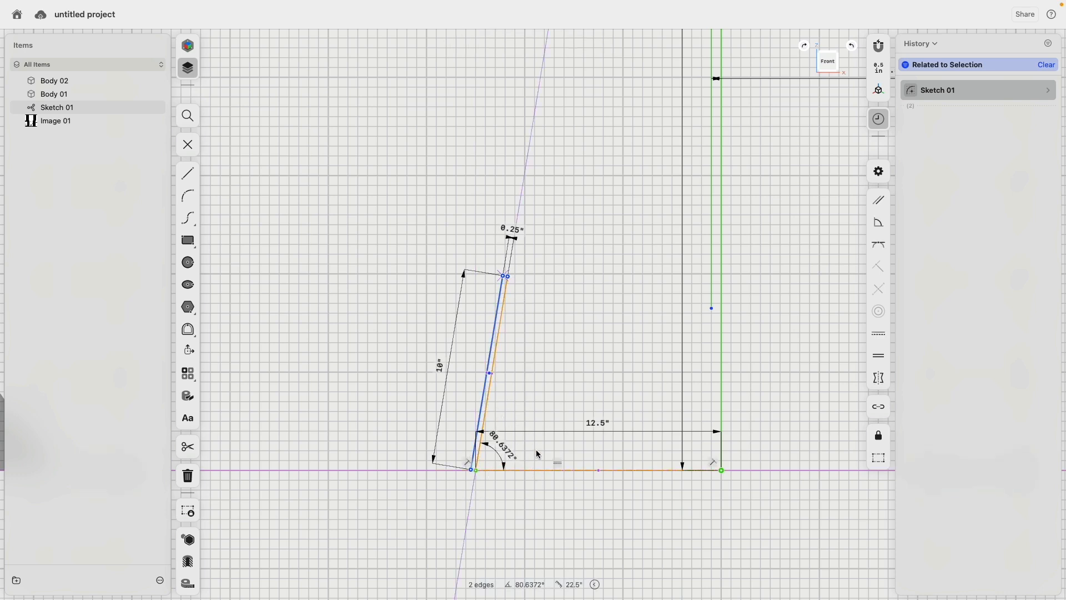
{"action": "left_click", "coordinate": [502, 445]}
{"action": "type", "text": "80"}
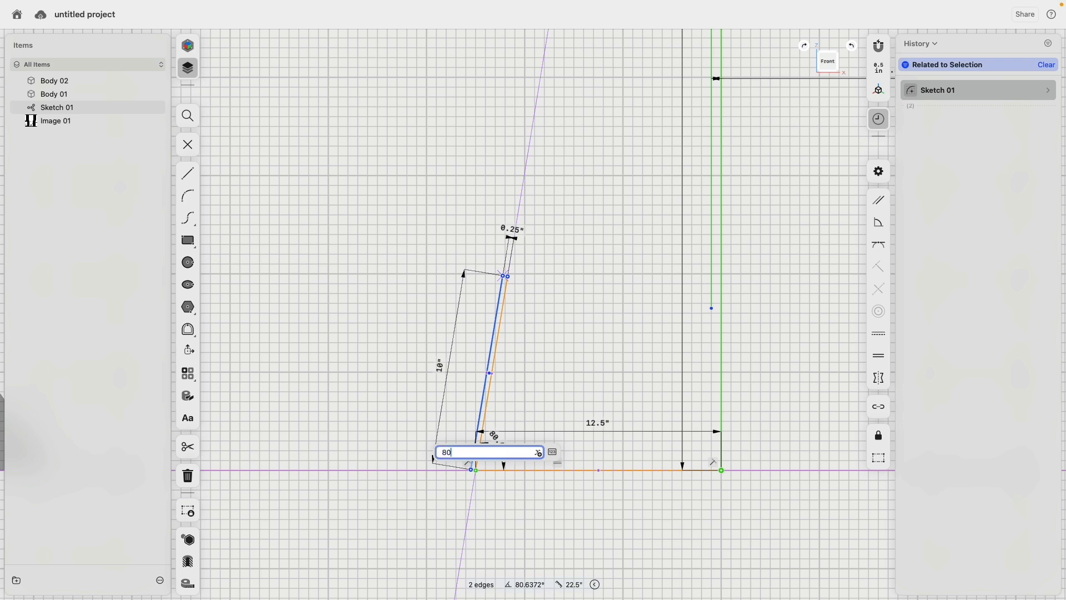
{"action": "key", "text": "Return"}
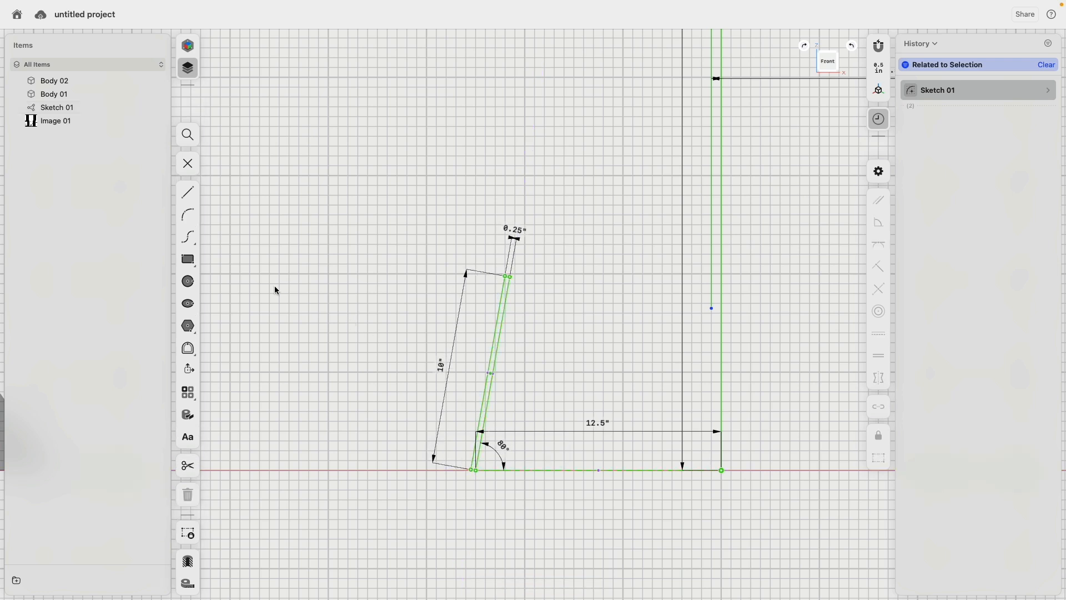
- Draw a three-point arc between the thin rectangle's inner upper and lower corners, bulging toward the rod with a radius of about 5.7"
{"action": "left_click", "coordinate": [189, 215]}
{"action": "left_click", "coordinate": [510, 276]}
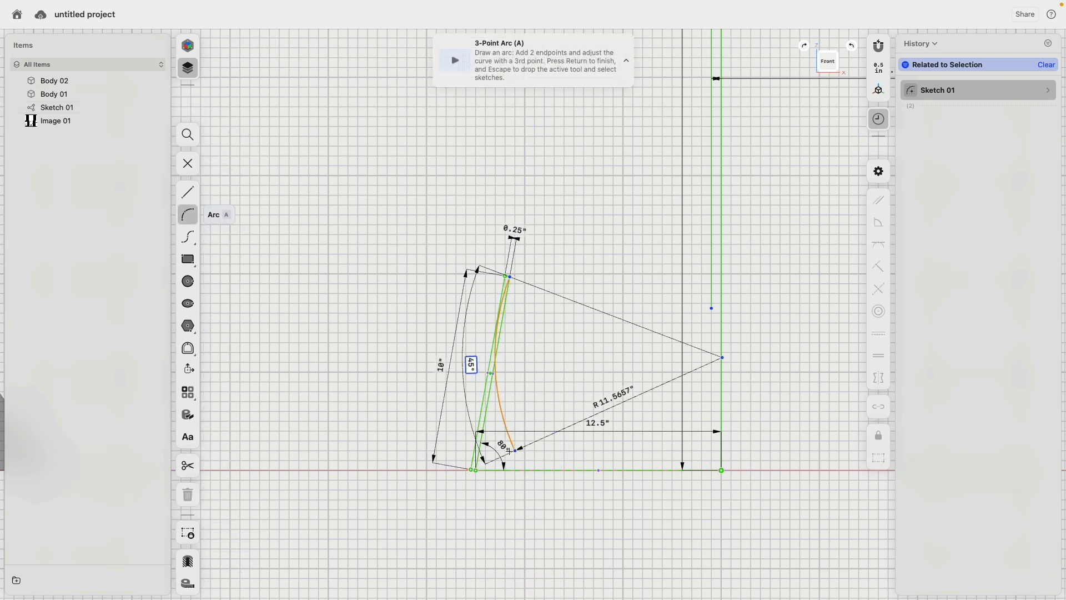
{"action": "left_click", "coordinate": [477, 470]}
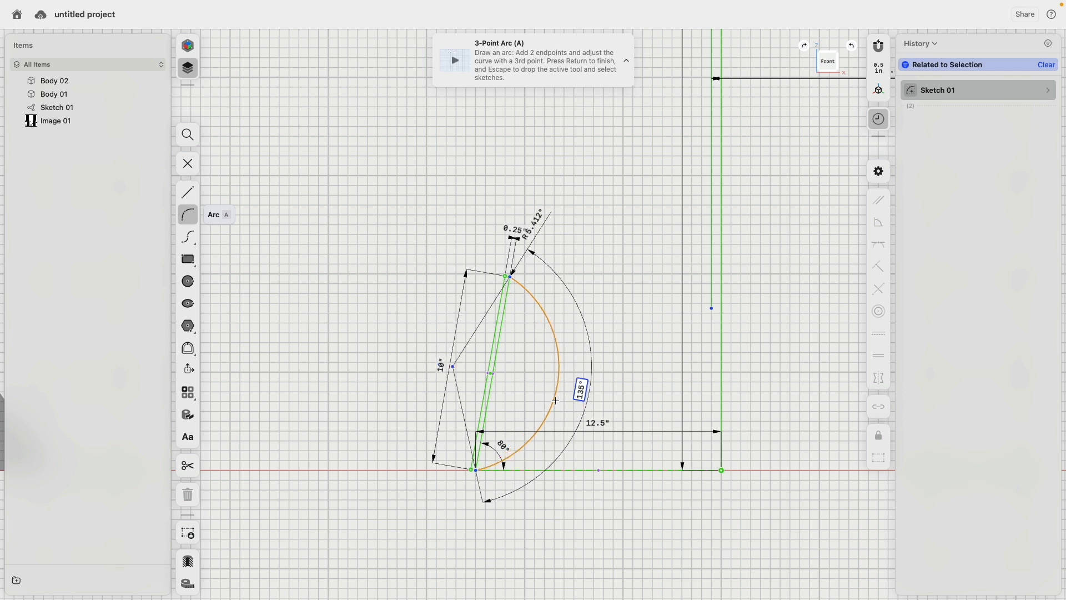
{"action": "left_click", "coordinate": [549, 395]}
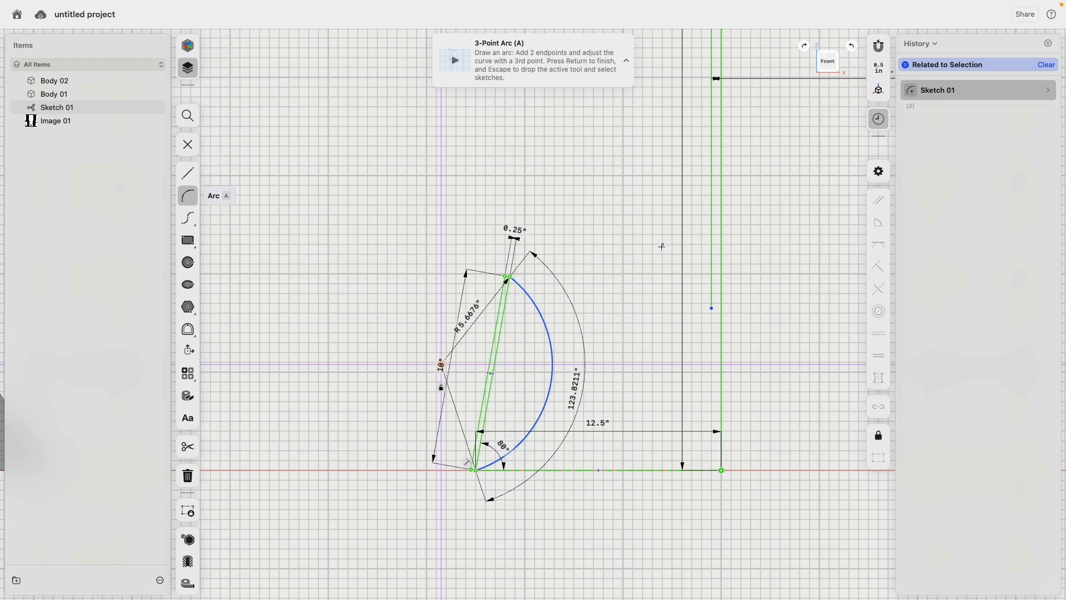
- Draw a line about 10.76" long from the thin rectangle's inner upper corner straight across to the rod's axis edge
{"action": "middle_click_drag", "start_coordinate": [661, 245], "coordinate": [601, 337]}
{"action": "scroll", "coordinate": [487, 378], "scroll_direction": "up", "scroll_amount": 3}
{"action": "scroll", "coordinate": [487, 378], "scroll_direction": "up", "scroll_amount": 1}
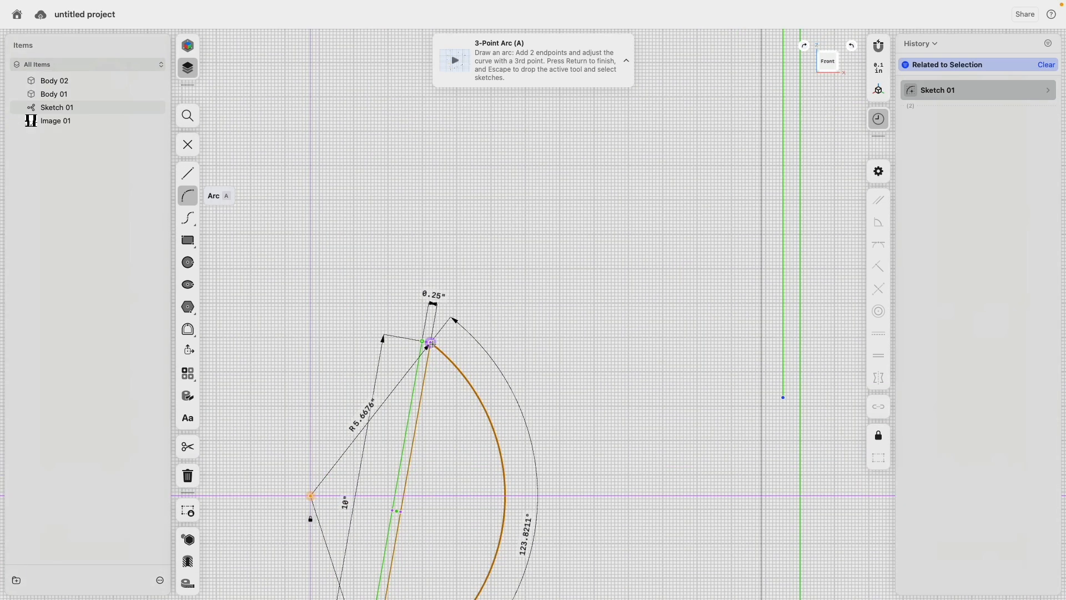
{"action": "left_click", "coordinate": [432, 343]}
{"action": "left_click", "coordinate": [189, 173]}
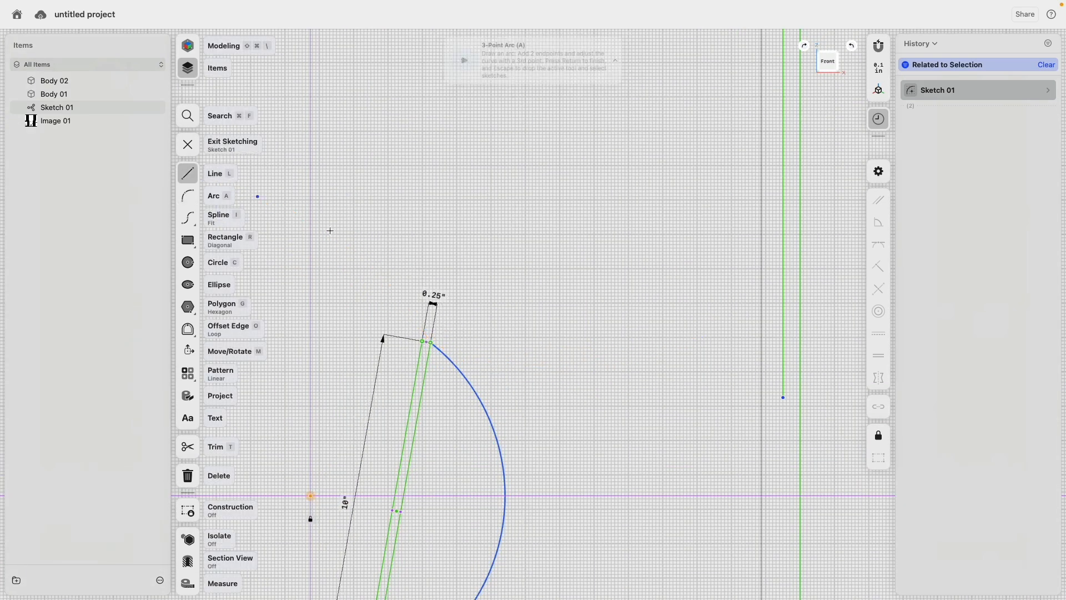
{"action": "left_click", "coordinate": [432, 343]}
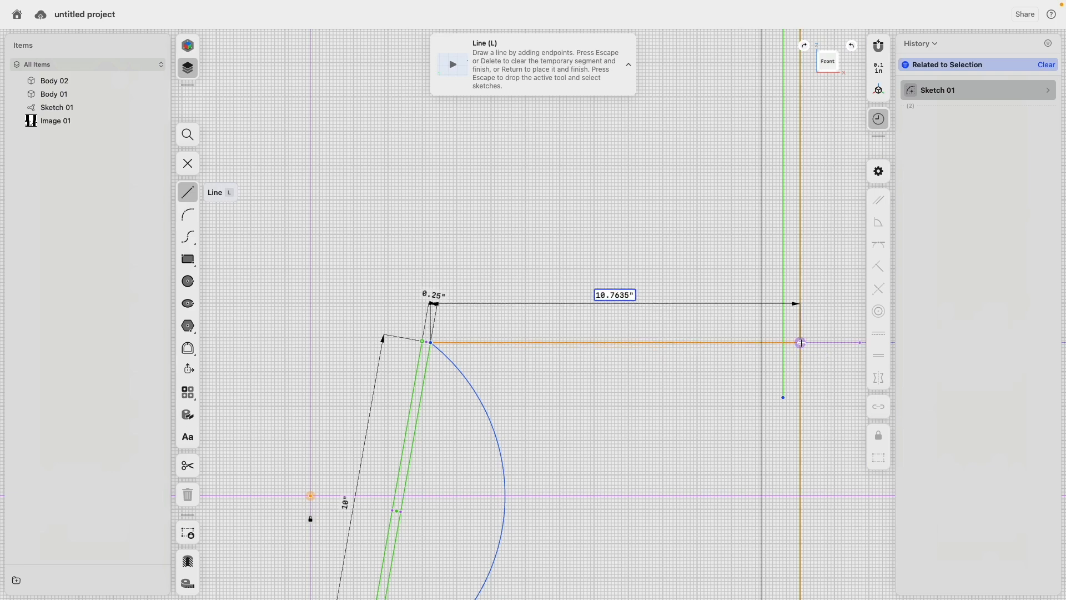
{"action": "left_click", "coordinate": [801, 343]}
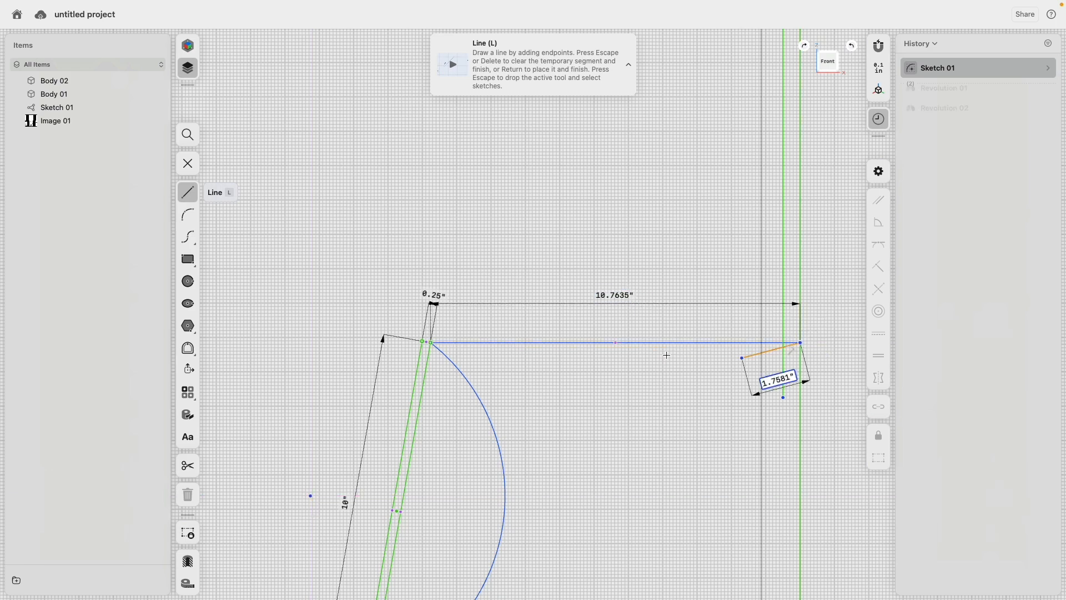
{"action": "key", "text": "Escape"}
{"action": "right_click", "coordinate": [707, 377]}
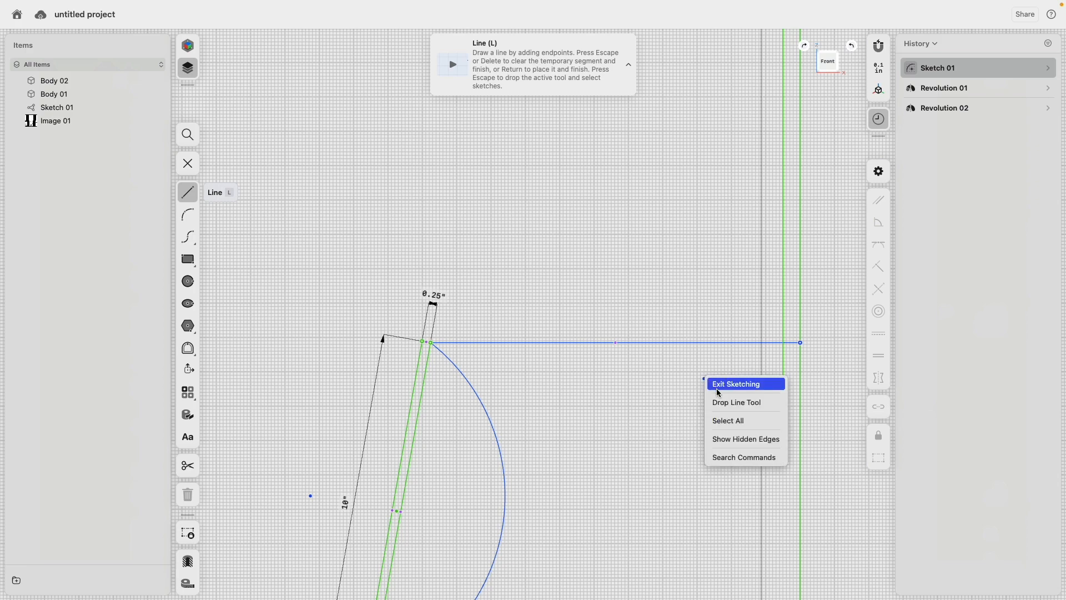
{"action": "left_click", "coordinate": [738, 400]}
- Turn the upper line between the shade wall and the rod into a construction line and constrain it horizontal
{"action": "left_click", "coordinate": [710, 344]}
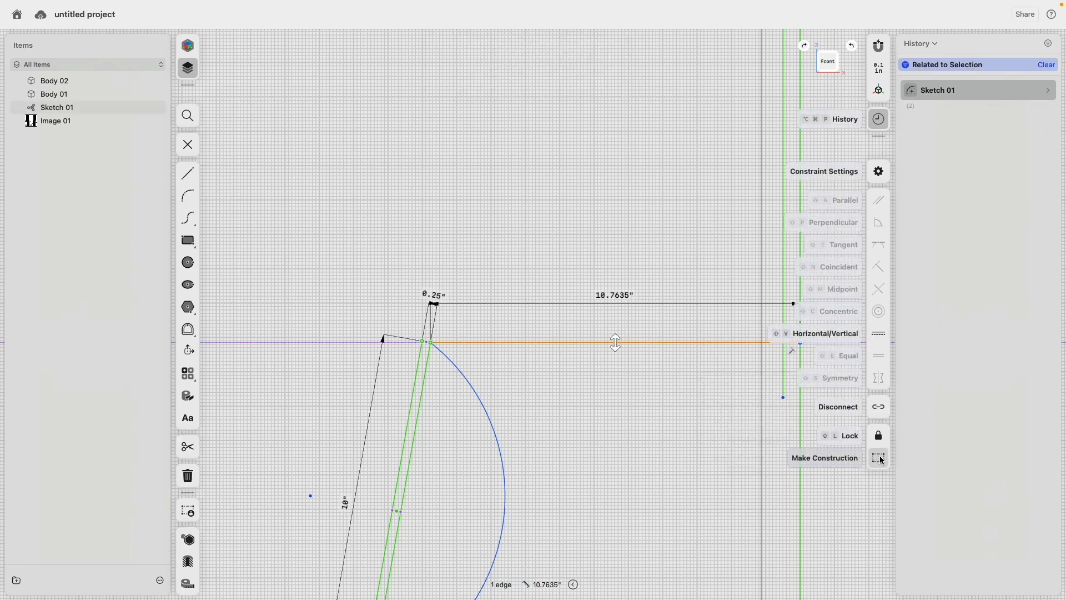
{"action": "left_click", "coordinate": [882, 460]}
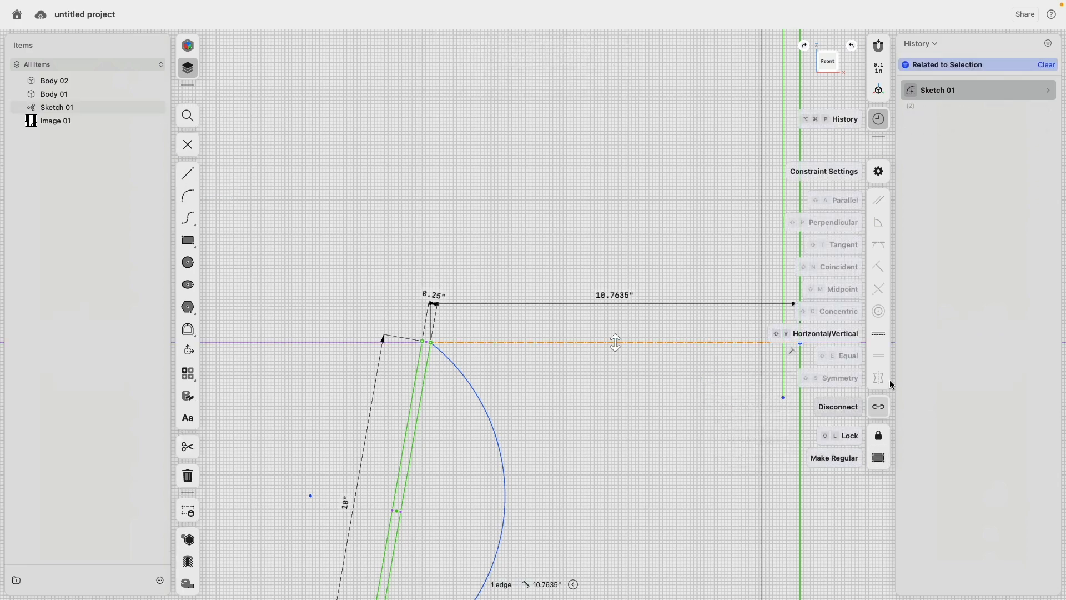
{"action": "left_click", "coordinate": [882, 335]}
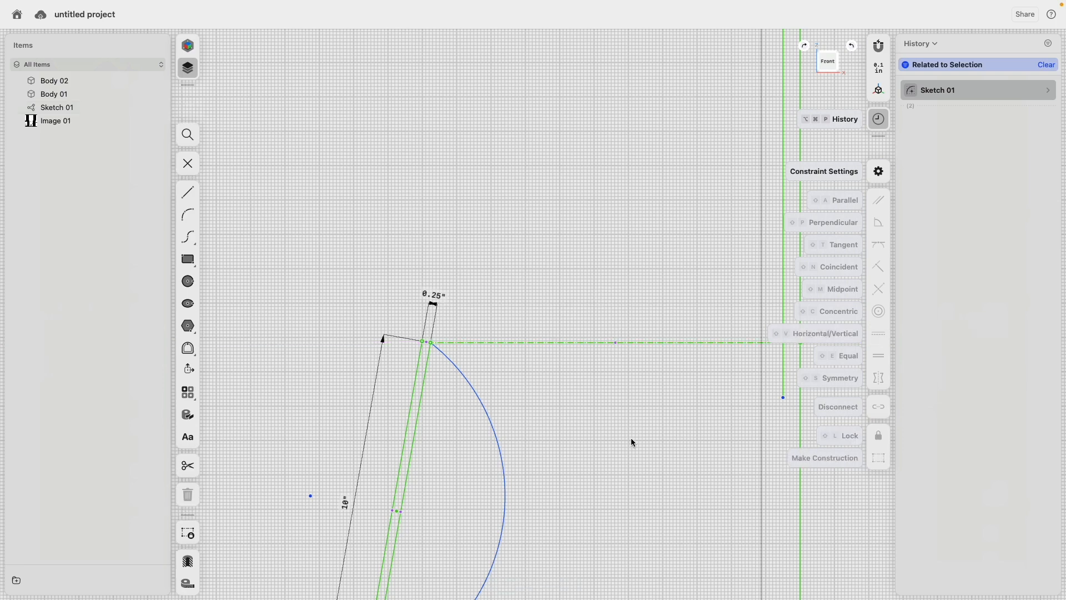
- Extend the rod's outer edge down by its free lower endpoint to the intersection with the base construction line
{"action": "scroll", "coordinate": [631, 438], "scroll_direction": "down", "scroll_amount": 5}
{"action": "middle_click_drag", "start_coordinate": [644, 432], "coordinate": [552, 391]}
{"action": "right_click_drag", "start_coordinate": [557, 360], "coordinate": [503, 421]}
{"action": "scroll", "coordinate": [519, 361], "scroll_direction": "up", "scroll_amount": 5}
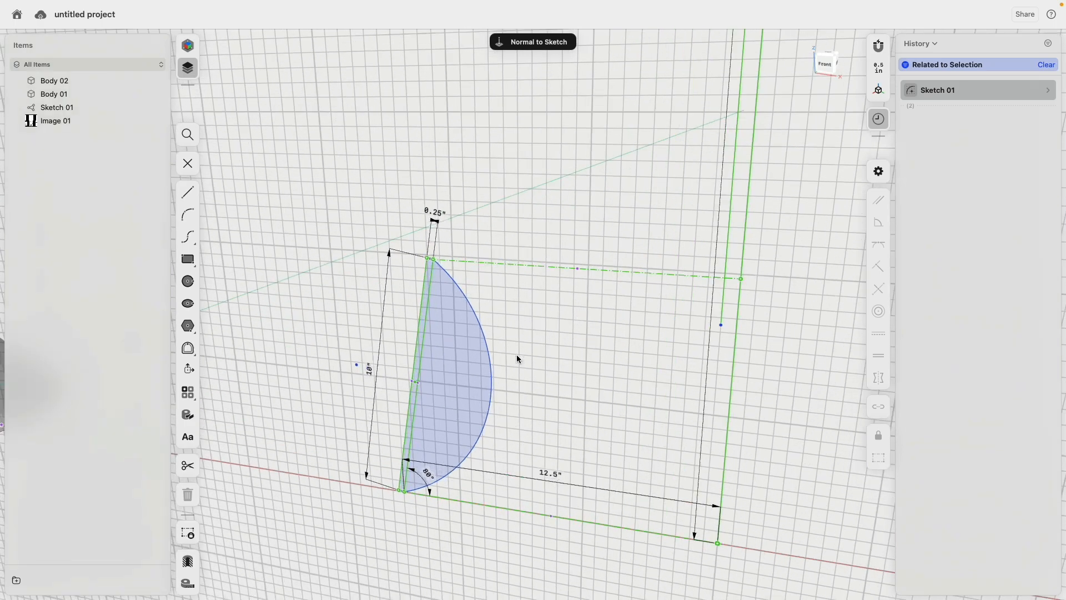
{"action": "mouse_move", "coordinate": [602, 328]}
{"action": "middle_mouse_down"}
{"action": "mouse_move", "coordinate": [488, 489]}
{"action": "mouse_move", "coordinate": [488, 290]}
{"action": "middle_mouse_up"}
{"action": "scroll", "coordinate": [487, 485], "scroll_direction": "down", "scroll_amount": 5}
{"action": "scroll", "coordinate": [512, 495], "scroll_direction": "up", "scroll_amount": 5}
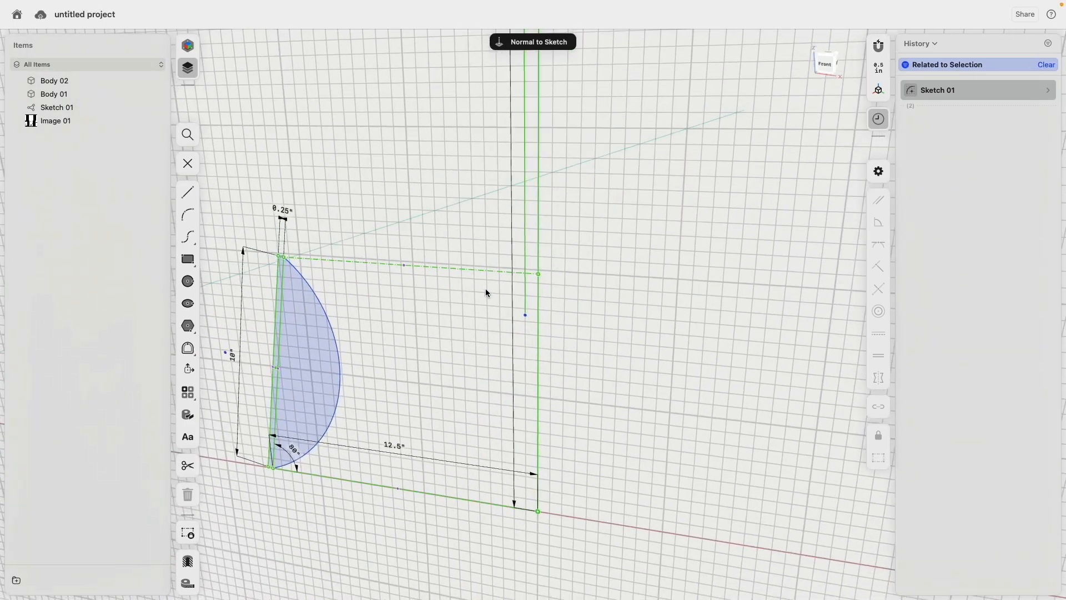
{"action": "left_click", "coordinate": [527, 319]}
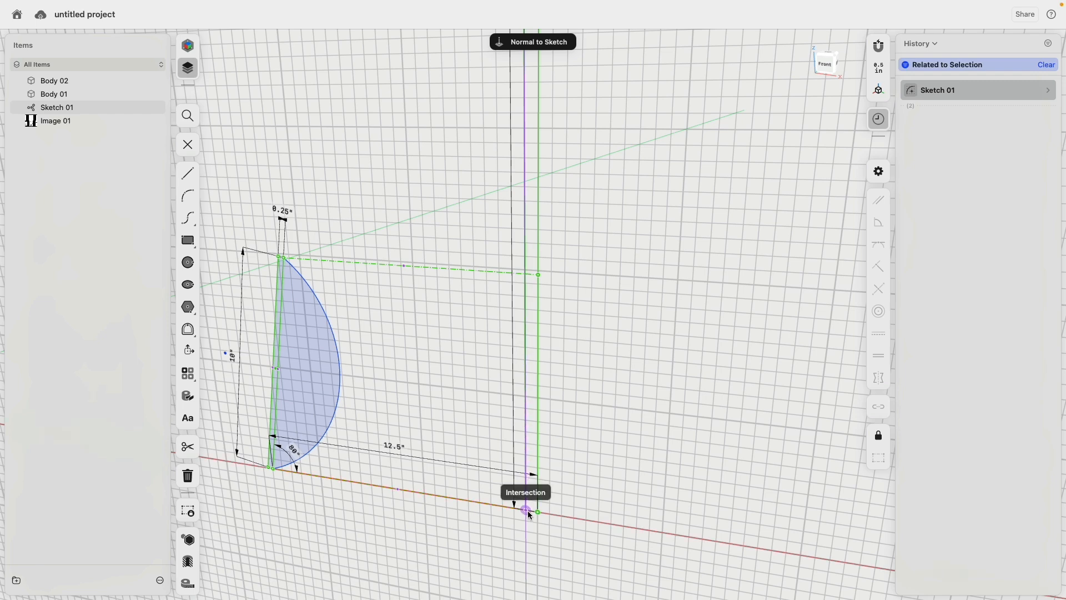
{"action": "left_click", "coordinate": [611, 354]}
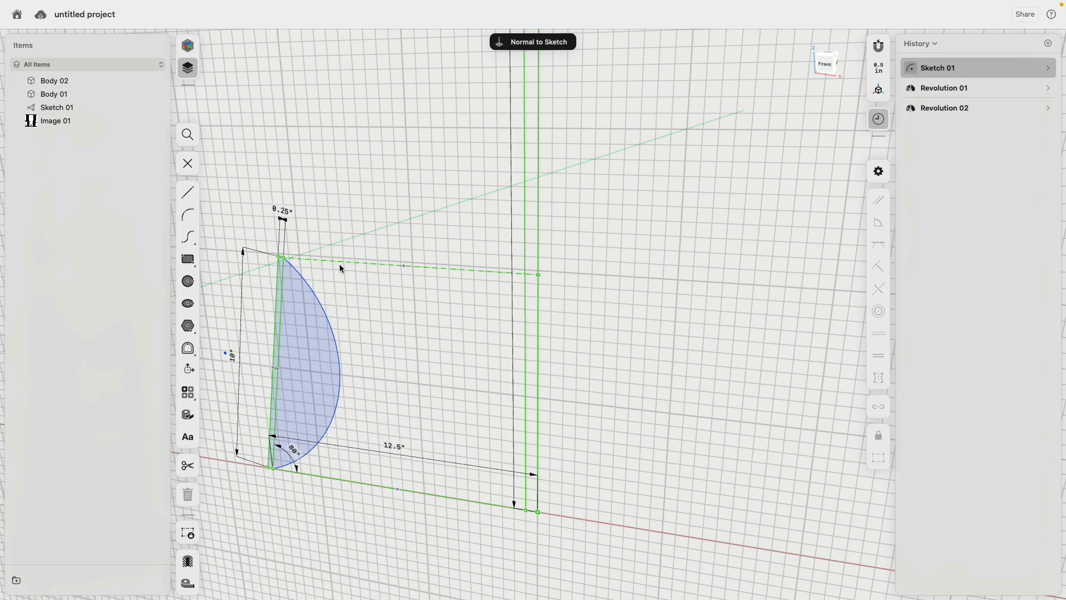
- Draw a circle about 2.7" in diameter centred on the rod's axis, with its edge through the upper construction line's endpoint
{"action": "left_click", "coordinate": [189, 284]}
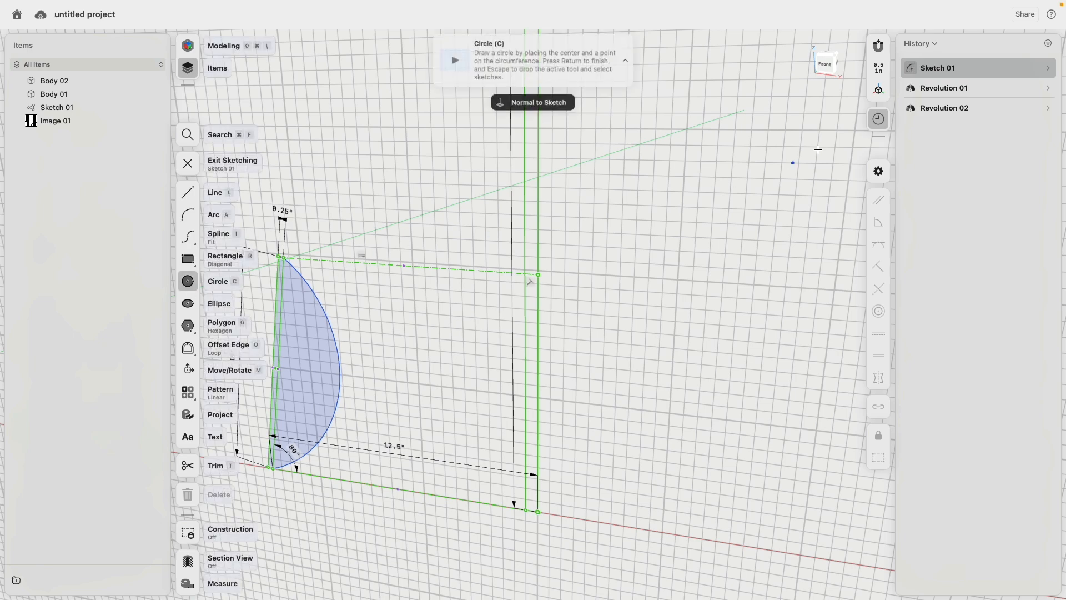
{"action": "left_click", "coordinate": [827, 64]}
{"action": "scroll", "coordinate": [589, 337], "scroll_direction": "up", "scroll_amount": 5}
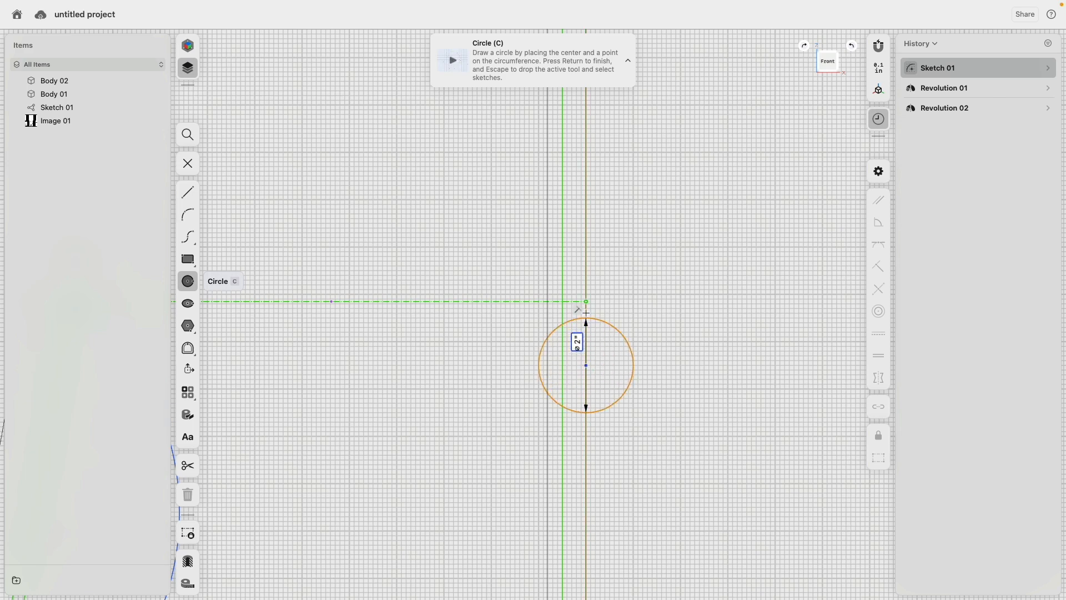
{"action": "left_click", "coordinate": [587, 303]}
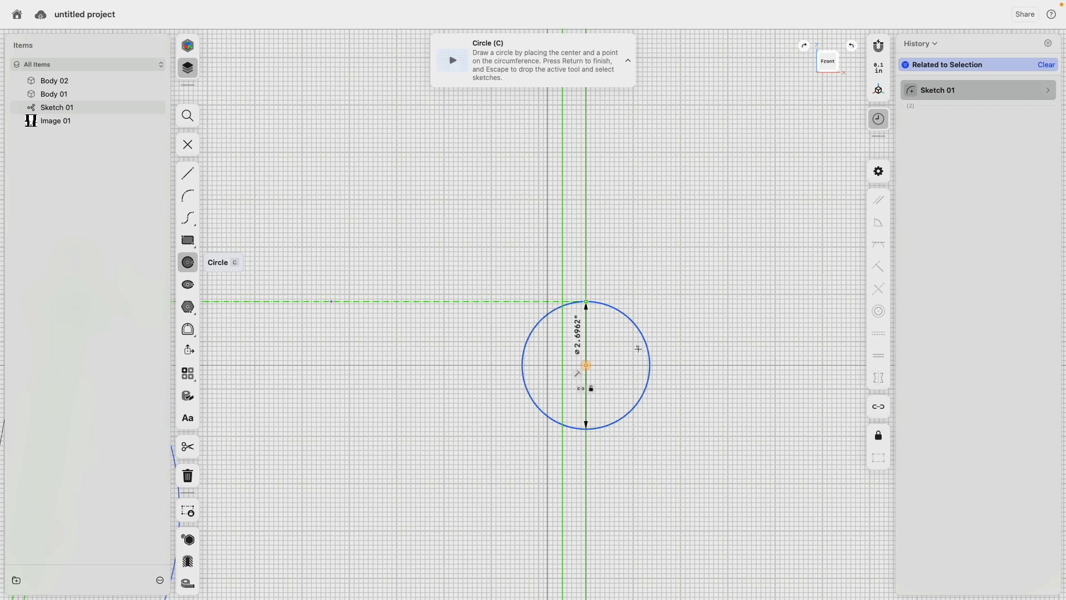
{"action": "right_click", "coordinate": [687, 315]}
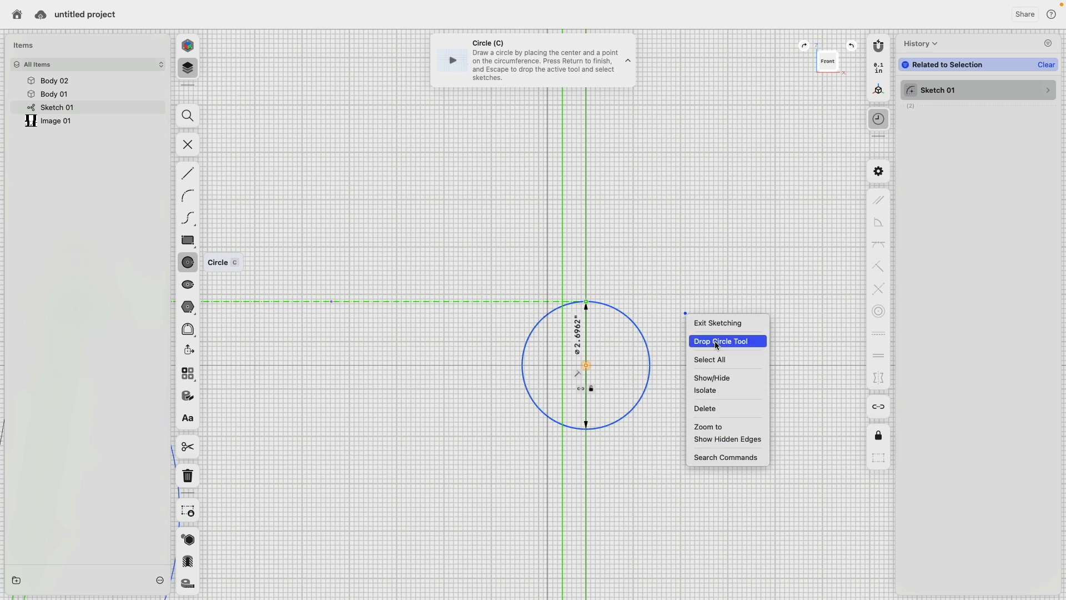
{"action": "left_click", "coordinate": [717, 342]}
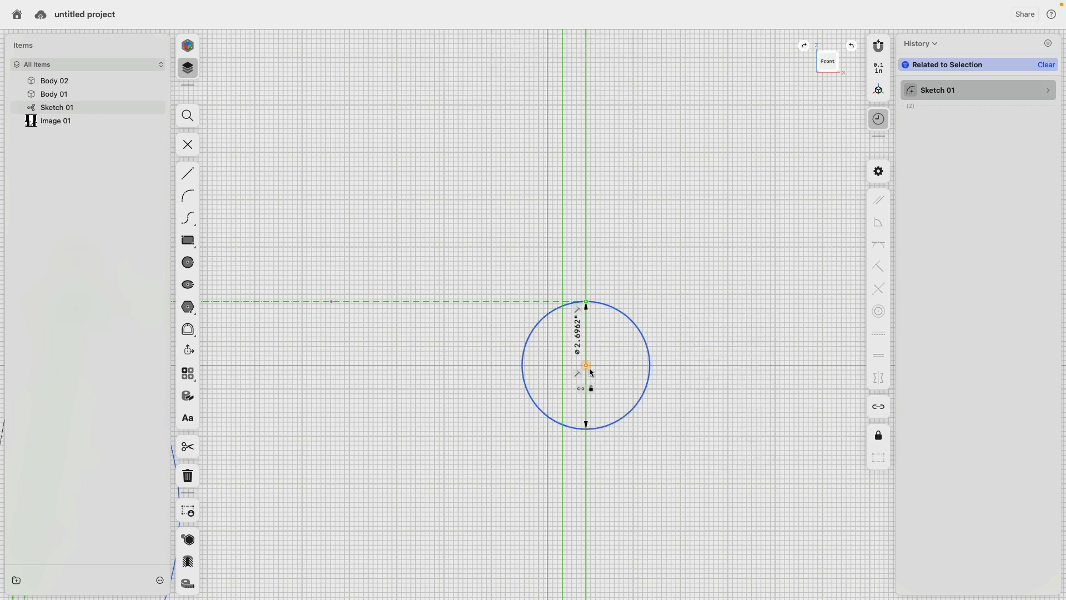
- Make the circle coincident with the upper construction line's endpoint on the rod axis and shrink it by moving its centre up the axis
{"action": "mouse_move", "coordinate": [590, 369]}
{"action": "left_mouse_down"}
{"action": "mouse_move", "coordinate": [588, 351]}
{"action": "mouse_move", "coordinate": [588, 404]}
{"action": "mouse_move", "coordinate": [587, 386]}
{"action": "left_mouse_up"}
{"action": "left_click", "coordinate": [605, 326]}
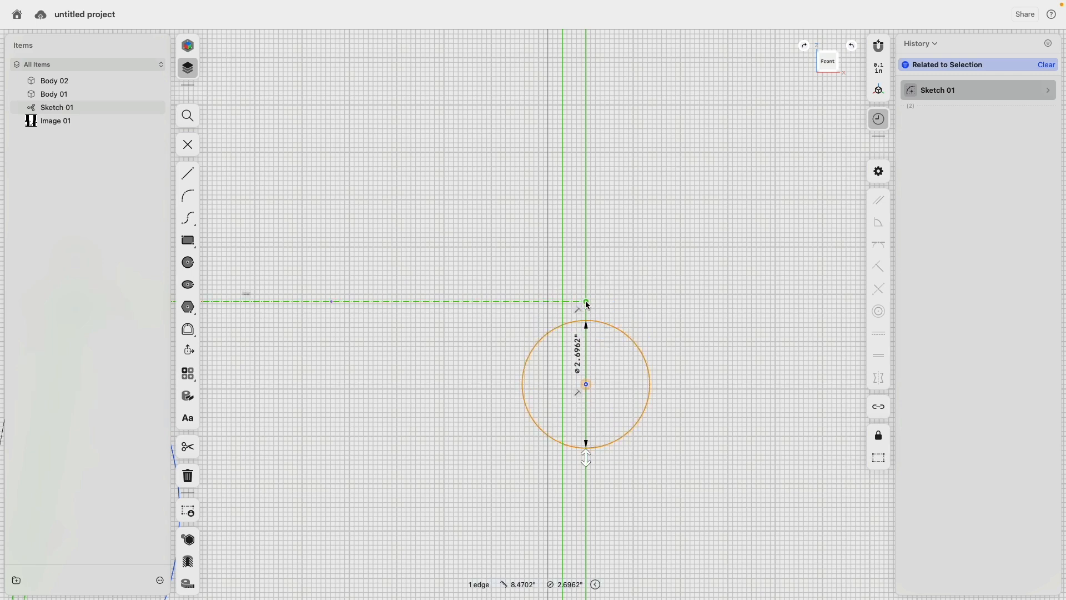
{"action": "left_click", "coordinate": [587, 302], "text": "shift"}
{"action": "left_click", "coordinate": [879, 268]}
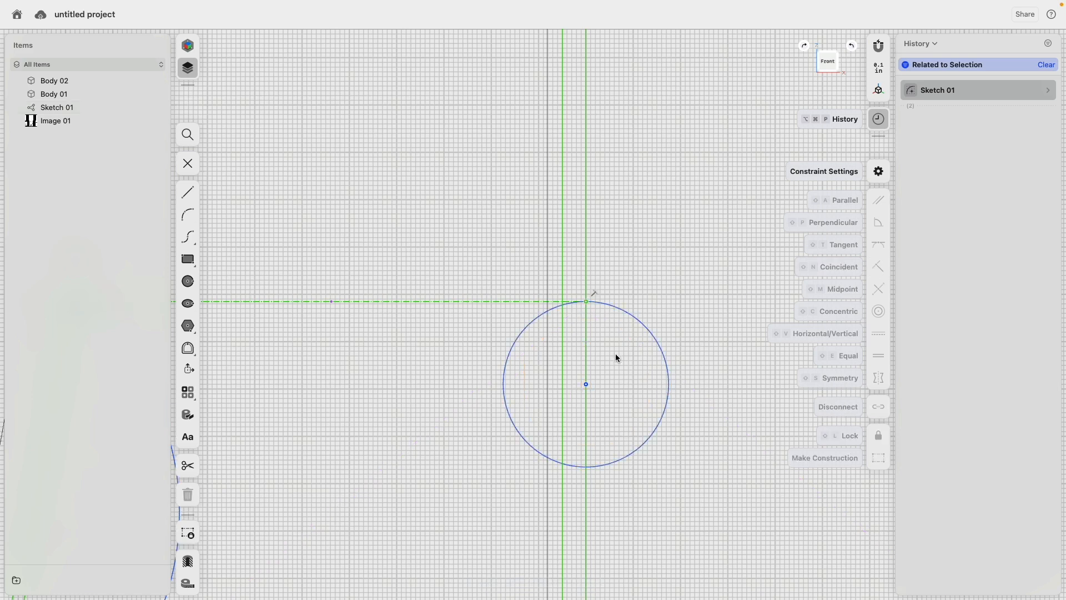
{"action": "left_click_drag", "start_coordinate": [586, 384], "coordinate": [592, 348]}
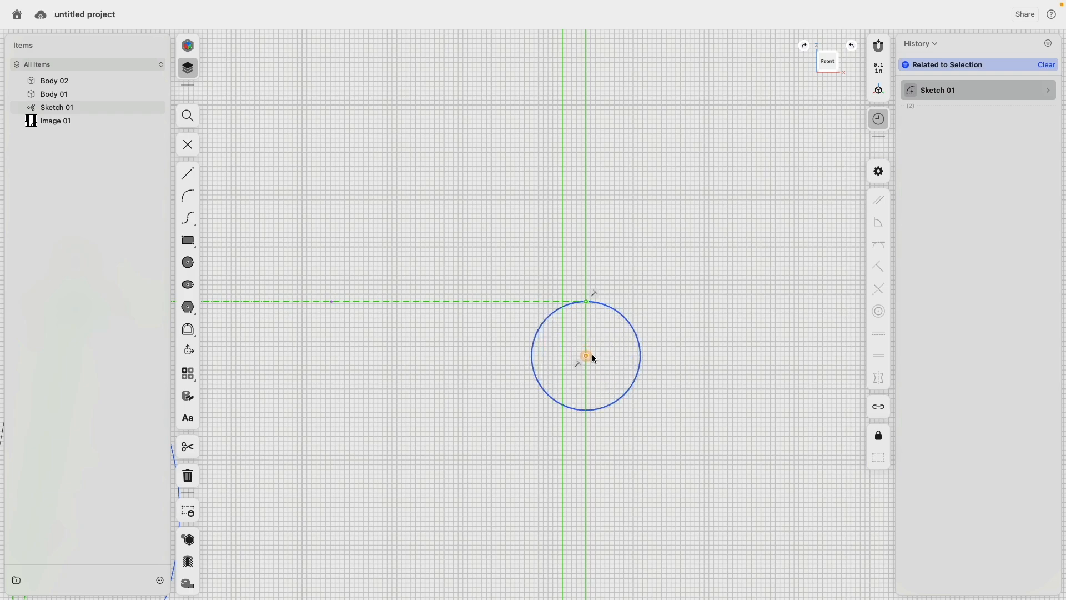
- Revolve the narrow rod profile above the circle around the rod's vertical axis edge to form a solid rod
{"action": "scroll", "coordinate": [468, 443], "scroll_direction": "down", "scroll_amount": 5}
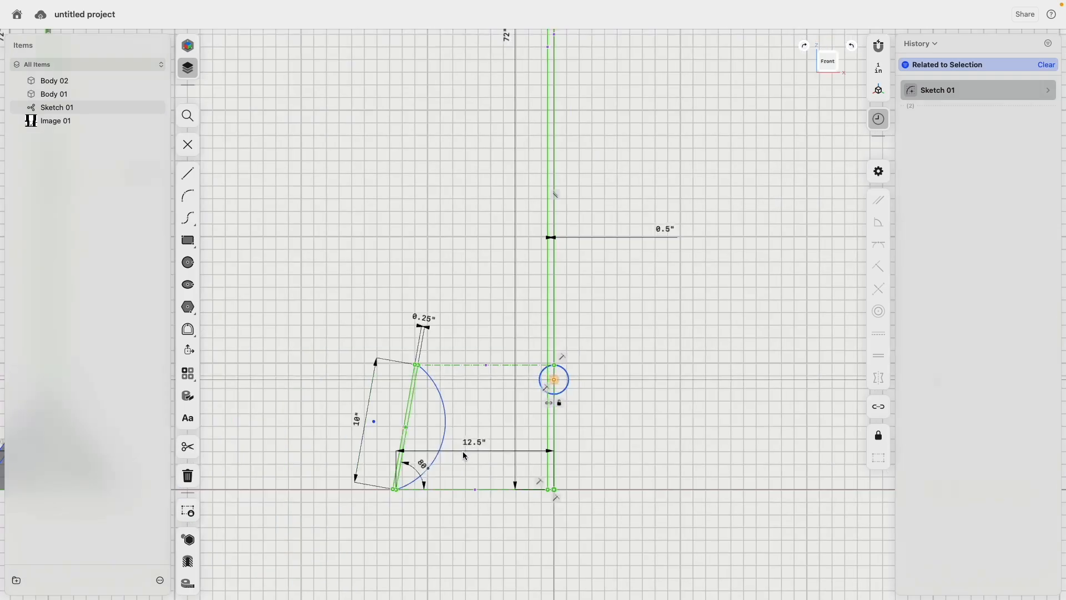
{"action": "scroll", "coordinate": [463, 452], "scroll_direction": "down", "scroll_amount": 4}
{"action": "middle_click_drag", "start_coordinate": [474, 357], "coordinate": [518, 306]}
{"action": "right_click_drag", "start_coordinate": [518, 307], "coordinate": [498, 369]}
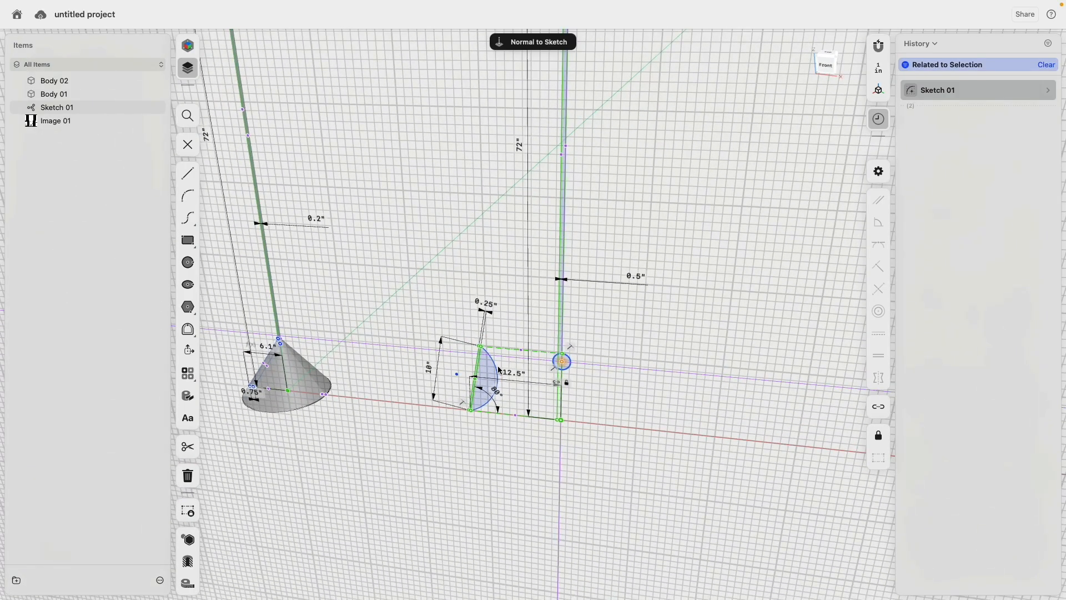
{"action": "scroll", "coordinate": [572, 338], "scroll_direction": "up", "scroll_amount": 6}
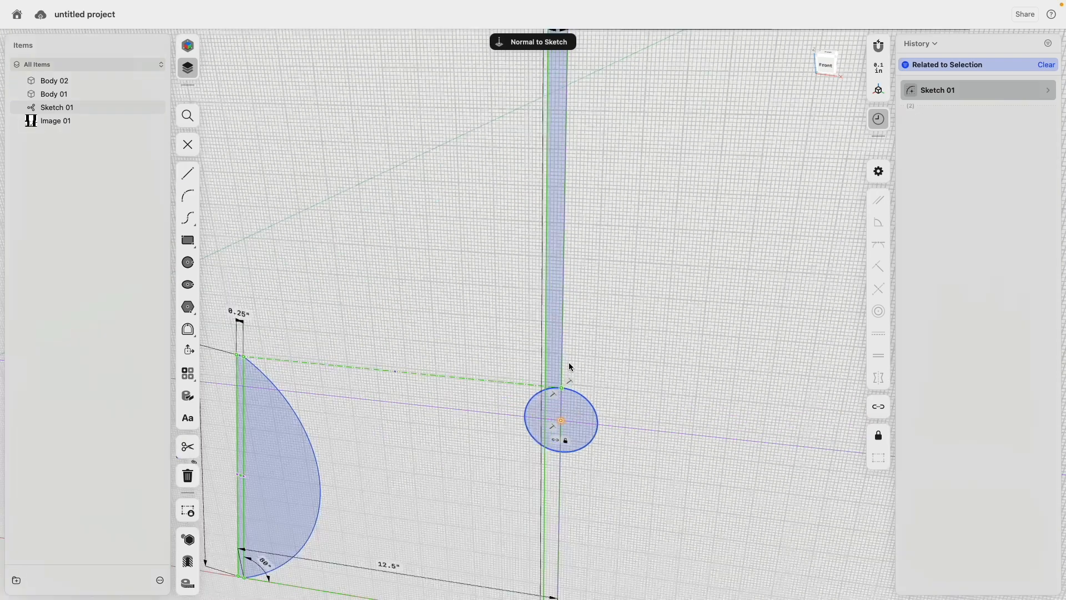
{"action": "left_click", "coordinate": [551, 352]}
{"action": "scroll", "coordinate": [588, 353], "scroll_direction": "down", "scroll_amount": 5}
{"action": "scroll", "coordinate": [573, 377], "scroll_direction": "up", "scroll_amount": 5}
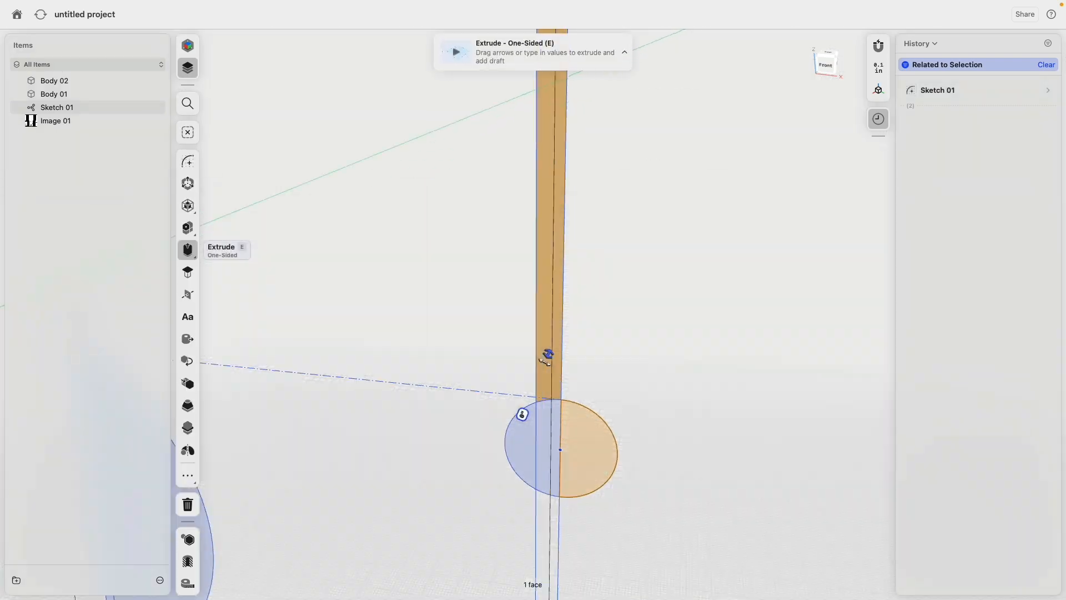
{"action": "left_click", "coordinate": [562, 340]}
{"action": "scroll", "coordinate": [575, 329], "scroll_direction": "down", "scroll_amount": 5}
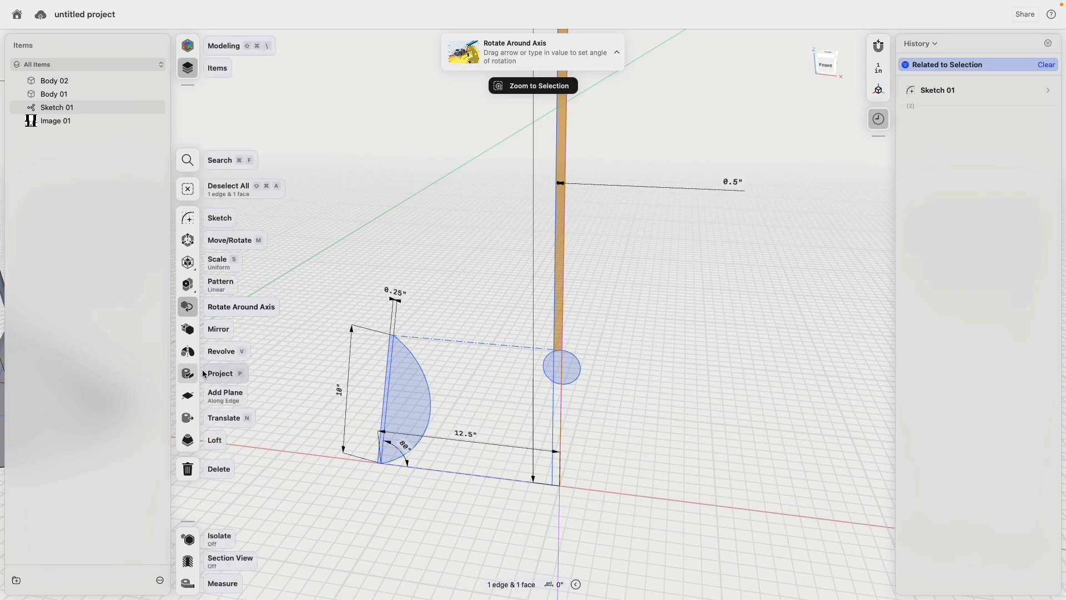
{"action": "left_click", "coordinate": [194, 358]}
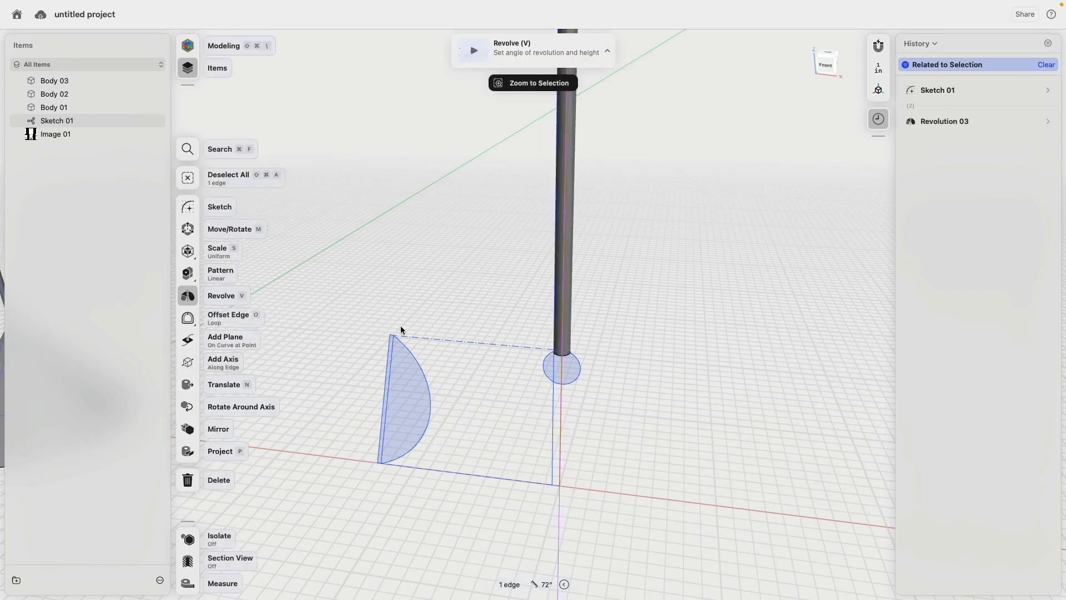
- Revolve the arc-bounded face inside the shade wall 360° around the rod's vertical axis edge
{"action": "scroll", "coordinate": [397, 390], "scroll_direction": "up", "scroll_amount": 5}
{"action": "left_click", "coordinate": [428, 391]}
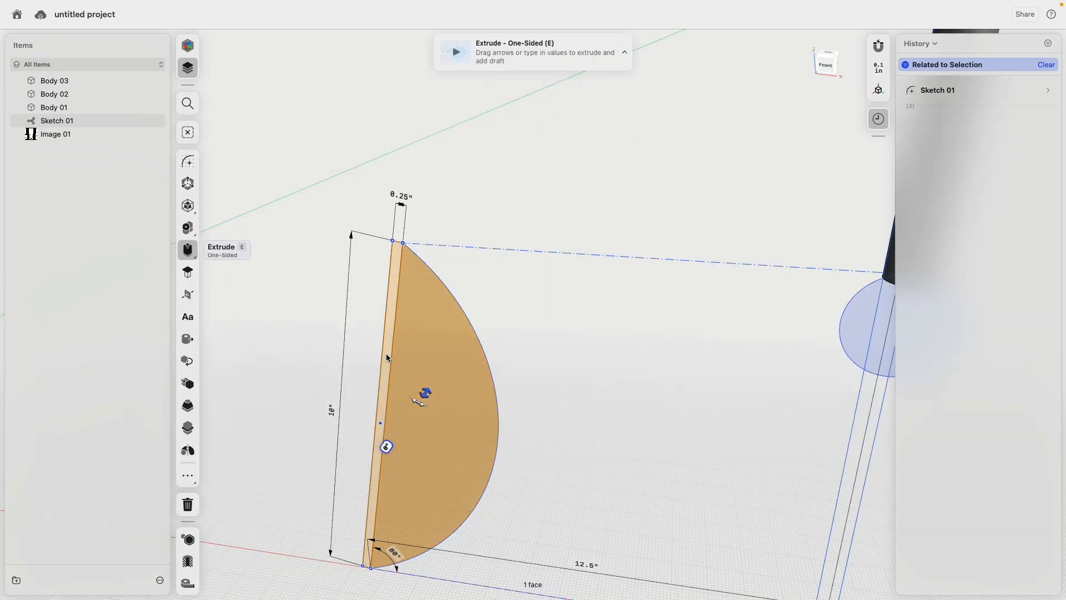
{"action": "scroll", "coordinate": [777, 405], "scroll_direction": "down", "scroll_amount": 3}
{"action": "left_click", "coordinate": [813, 418]}
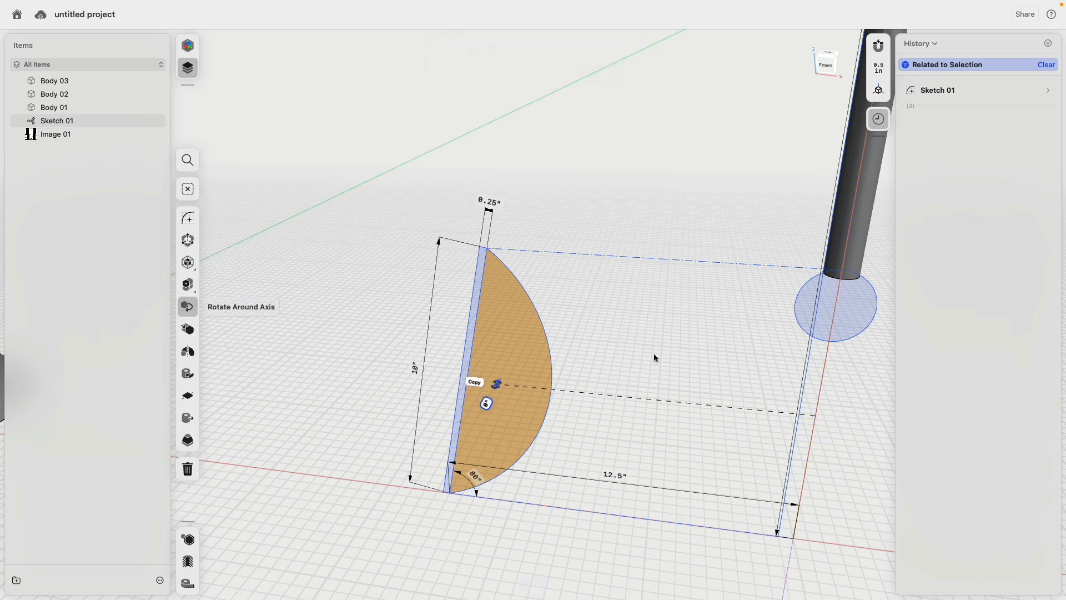
{"action": "left_click", "coordinate": [190, 355]}
{"action": "scroll", "coordinate": [484, 286], "scroll_direction": "up", "scroll_amount": 5}
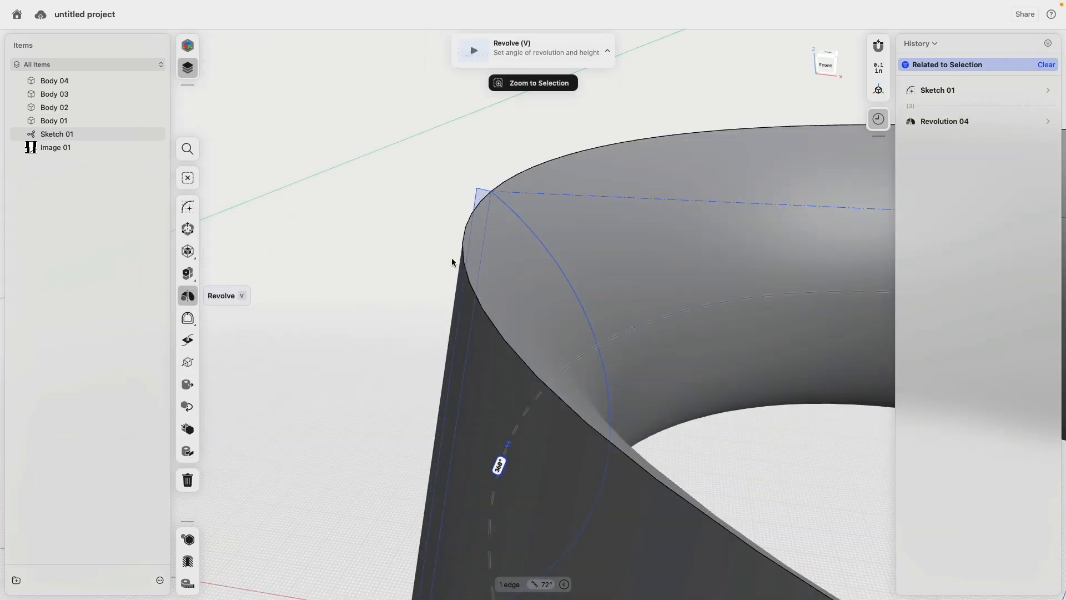
- Revolve the thin 0.25" wall profile at the shade's outer edge around the rod's vertical axis edge
{"action": "right_click_drag", "start_coordinate": [451, 258], "coordinate": [431, 231]}
{"action": "left_click", "coordinate": [357, 208]}
{"action": "scroll", "coordinate": [472, 317], "scroll_direction": "down", "scroll_amount": 5}
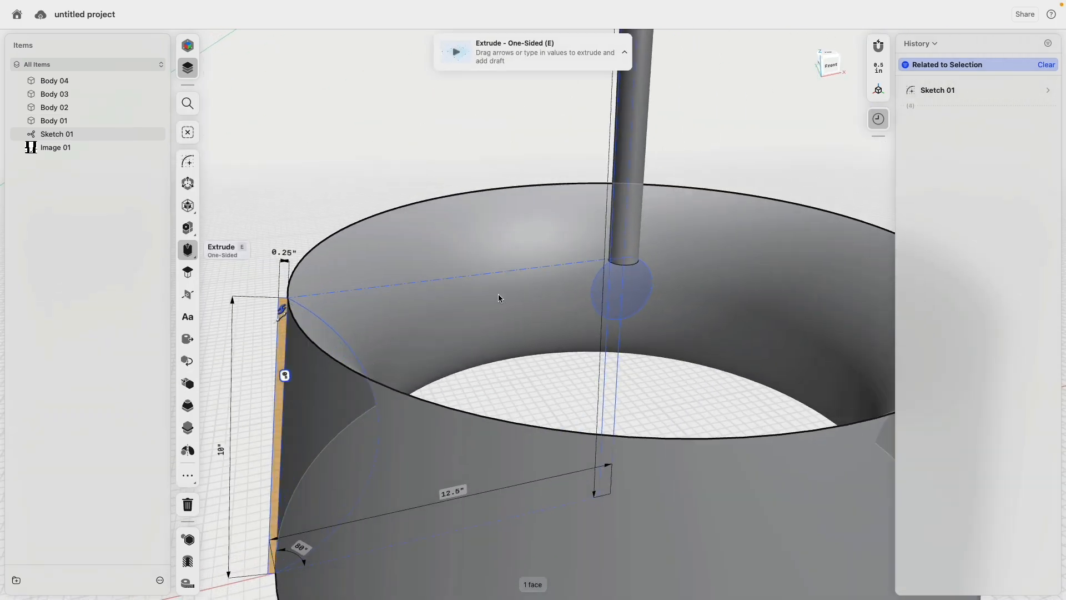
{"action": "left_click", "coordinate": [575, 366]}
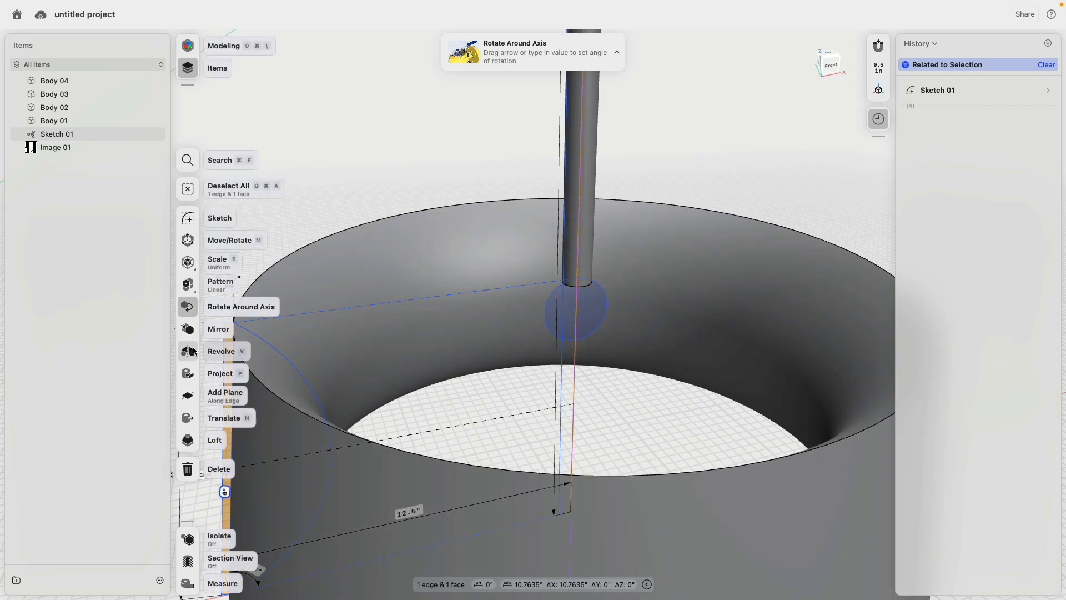
{"action": "left_click", "coordinate": [188, 351]}
{"action": "right_click_drag", "start_coordinate": [514, 341], "coordinate": [486, 350]}
- Extrude the three faces of the circle below the rod symmetrically up to the shade's inner wall to form a crossbar
{"action": "left_click", "coordinate": [589, 323]}
{"action": "right_click_drag", "start_coordinate": [578, 326], "coordinate": [559, 314]}
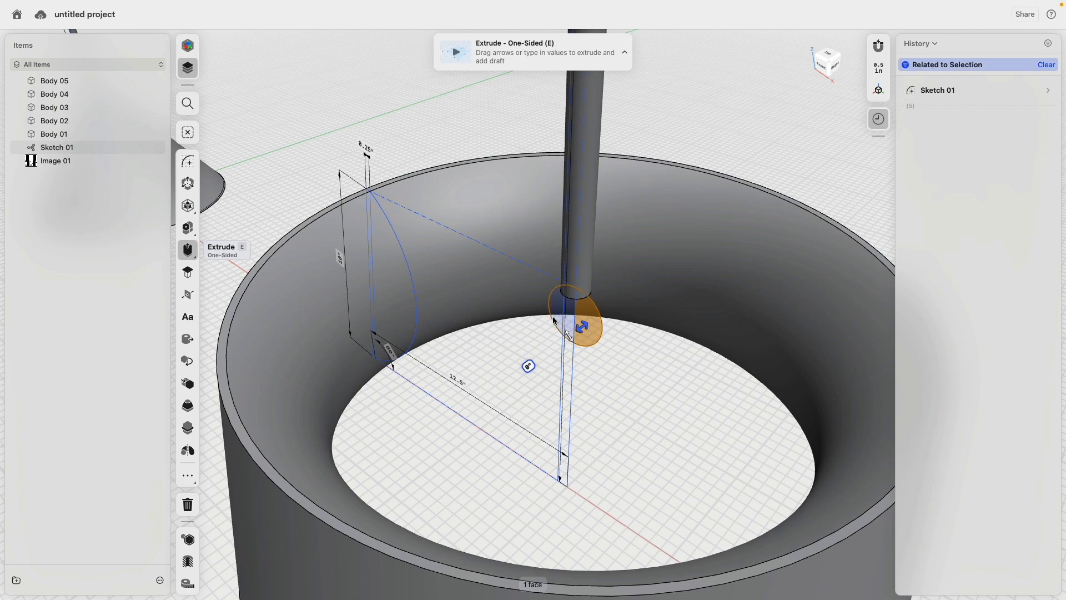
{"action": "left_click", "coordinate": [569, 313]}
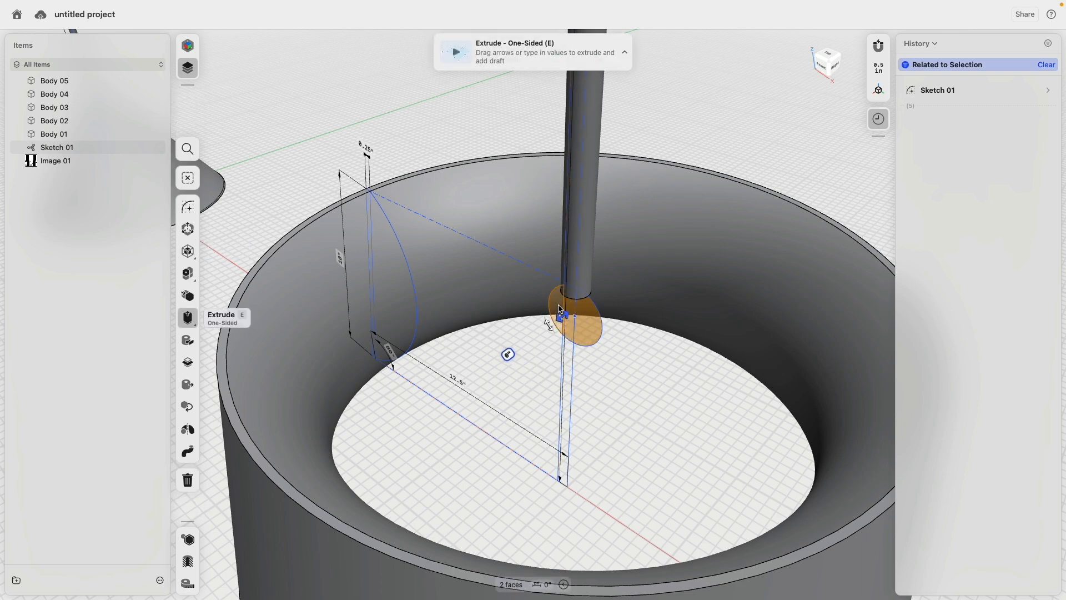
{"action": "left_click", "coordinate": [557, 307]}
{"action": "mouse_move", "coordinate": [577, 315]}
{"action": "right_mouse_down"}
{"action": "mouse_move", "coordinate": [639, 307]}
{"action": "mouse_move", "coordinate": [616, 297]}
{"action": "mouse_move", "coordinate": [560, 314]}
{"action": "right_mouse_up"}
{"action": "left_click", "coordinate": [191, 338]}
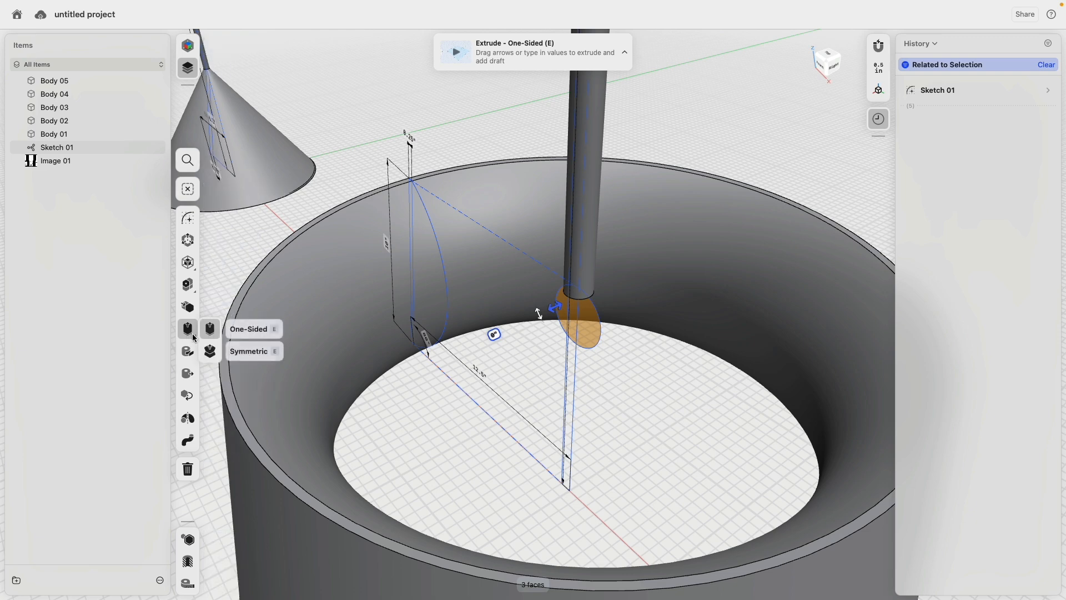
{"action": "left_click", "coordinate": [212, 355]}
{"action": "left_click_drag", "start_coordinate": [556, 307], "coordinate": [542, 317]}
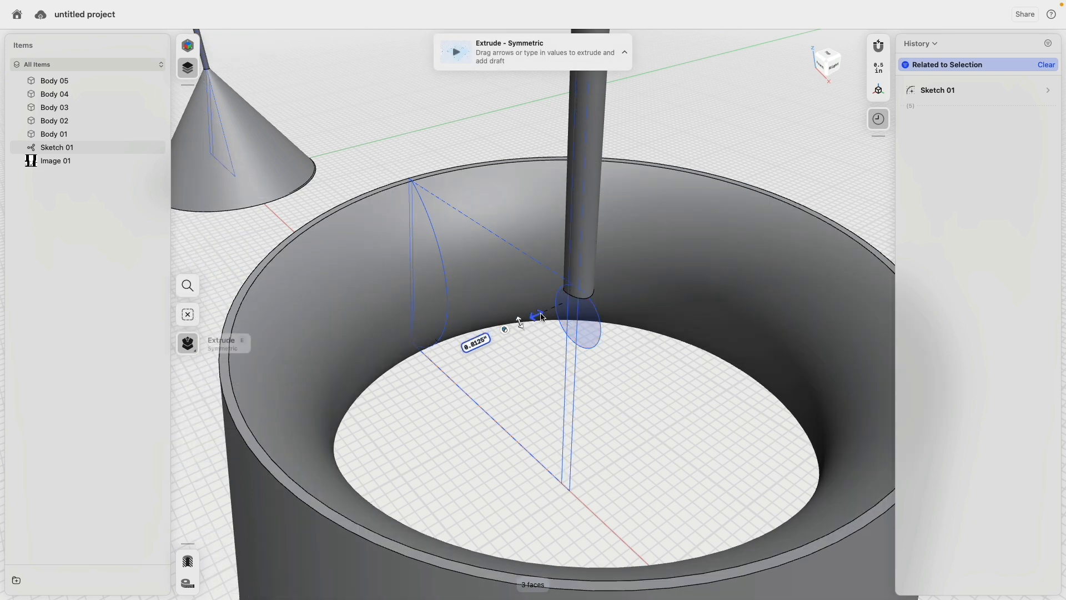
{"action": "left_click", "coordinate": [323, 376]}
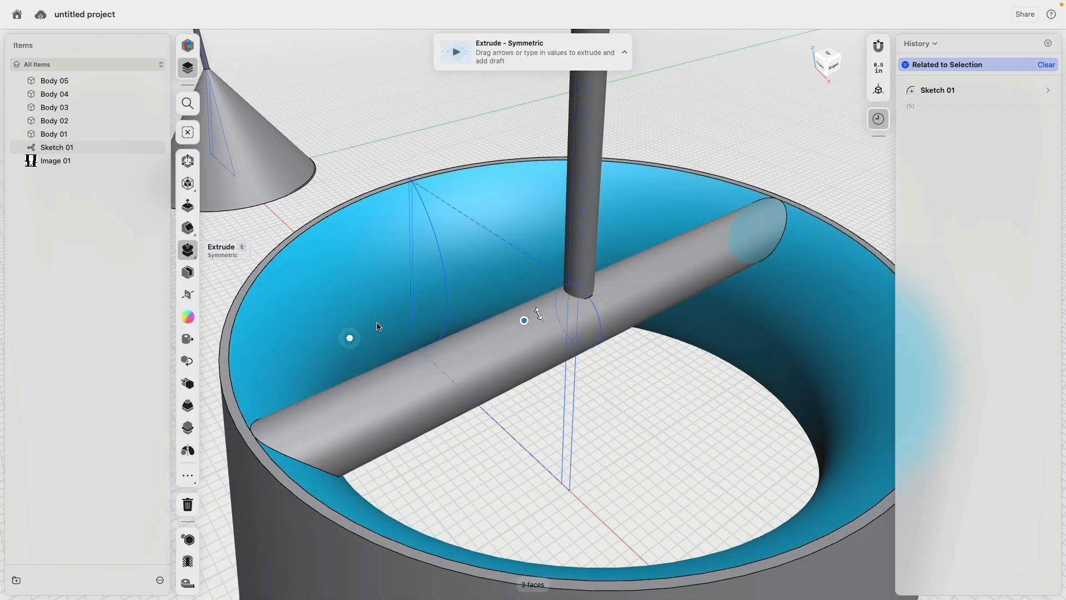
{"action": "left_click_drag", "start_coordinate": [378, 327], "coordinate": [447, 333]}
{"action": "left_click_drag", "start_coordinate": [366, 284], "coordinate": [471, 440]}
{"action": "left_click_drag", "start_coordinate": [374, 375], "coordinate": [326, 314]}
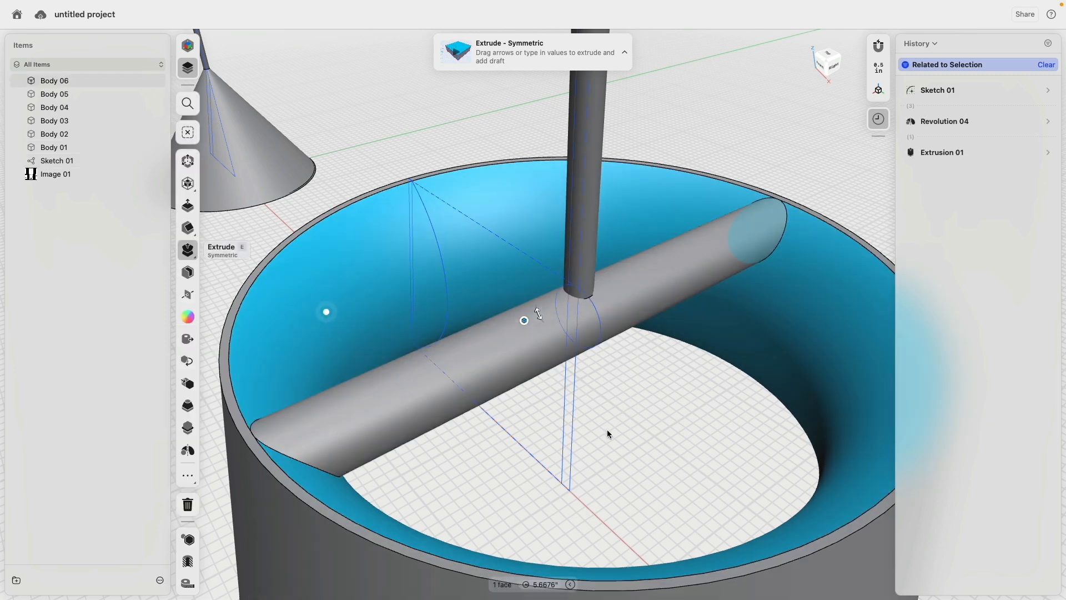
- Open the circle's sketch and shrink the crossbar circle to a 1.25" diameter
{"action": "right_click_drag", "start_coordinate": [609, 426], "coordinate": [409, 315]}
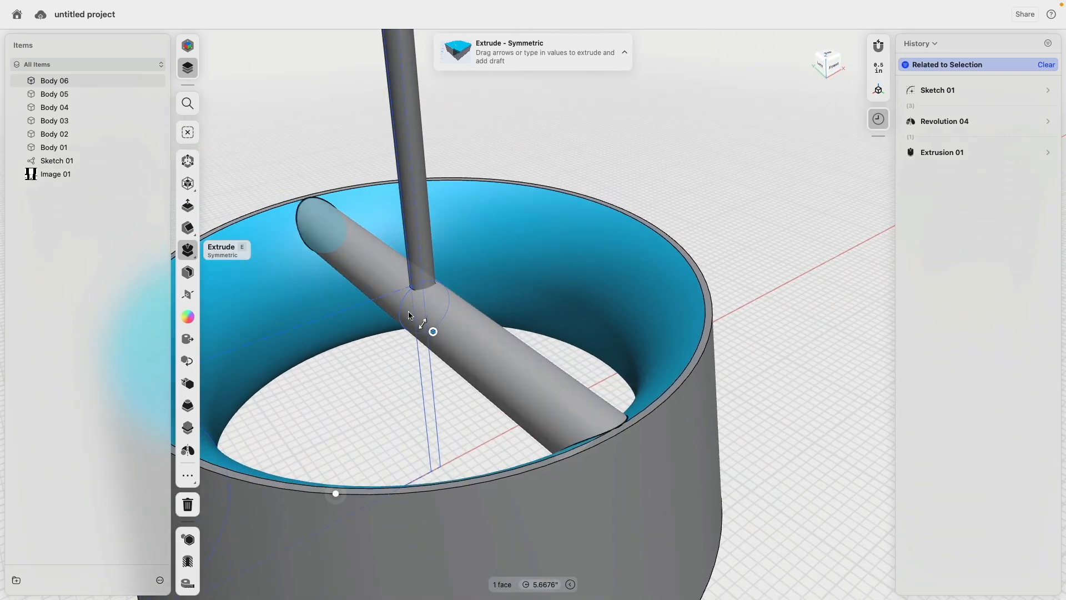
{"action": "double_click", "coordinate": [425, 319]}
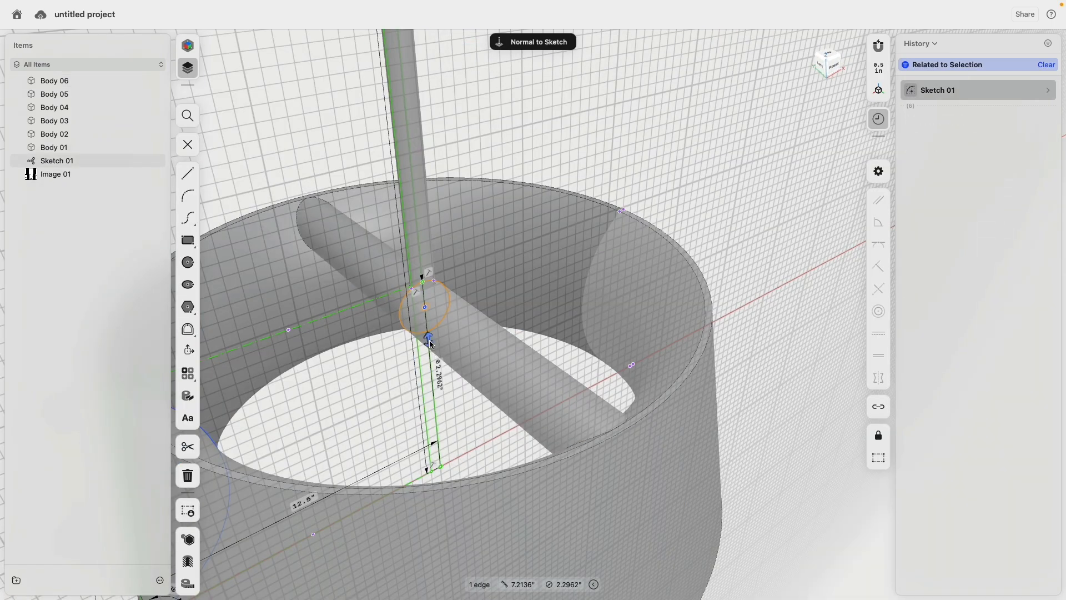
{"action": "left_click_drag", "start_coordinate": [430, 338], "coordinate": [422, 314]}
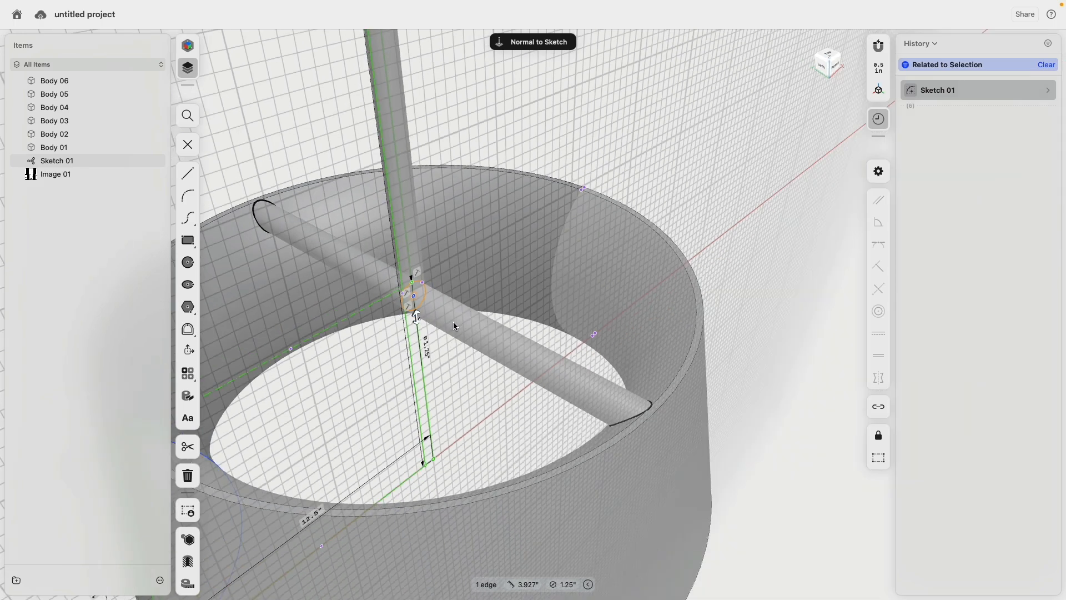
{"action": "right_click_drag", "start_coordinate": [455, 327], "coordinate": [406, 212]}
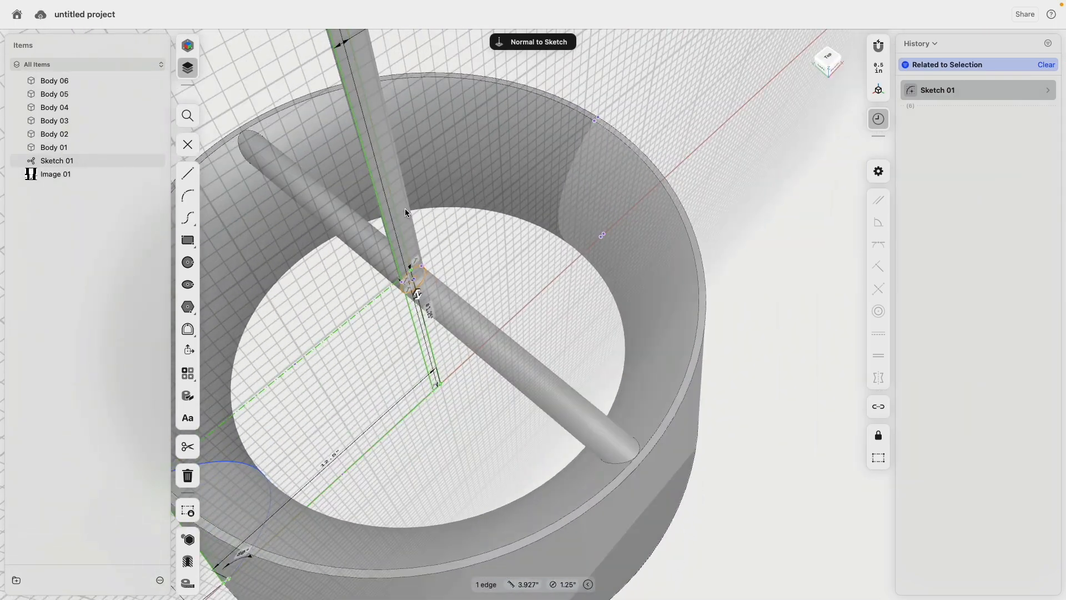
{"action": "double_click", "coordinate": [404, 210]}
- Reopen the sketch and move the circle's centre down the rod's axis so its diameter is about 1.5"
{"action": "mouse_move", "coordinate": [491, 318]}
{"action": "right_mouse_down"}
{"action": "mouse_move", "coordinate": [454, 264]}
{"action": "mouse_move", "coordinate": [680, 301]}
{"action": "right_mouse_up"}
{"action": "right_click_drag", "start_coordinate": [526, 315], "coordinate": [457, 390]}
{"action": "scroll", "coordinate": [456, 387], "scroll_direction": "up", "scroll_amount": 3}
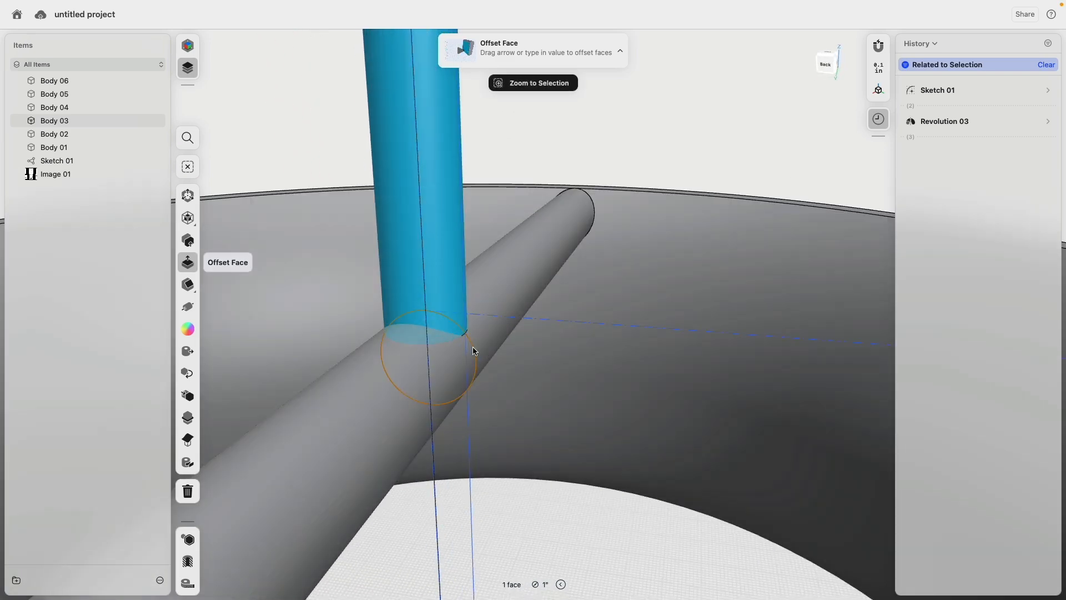
{"action": "left_click", "coordinate": [473, 348]}
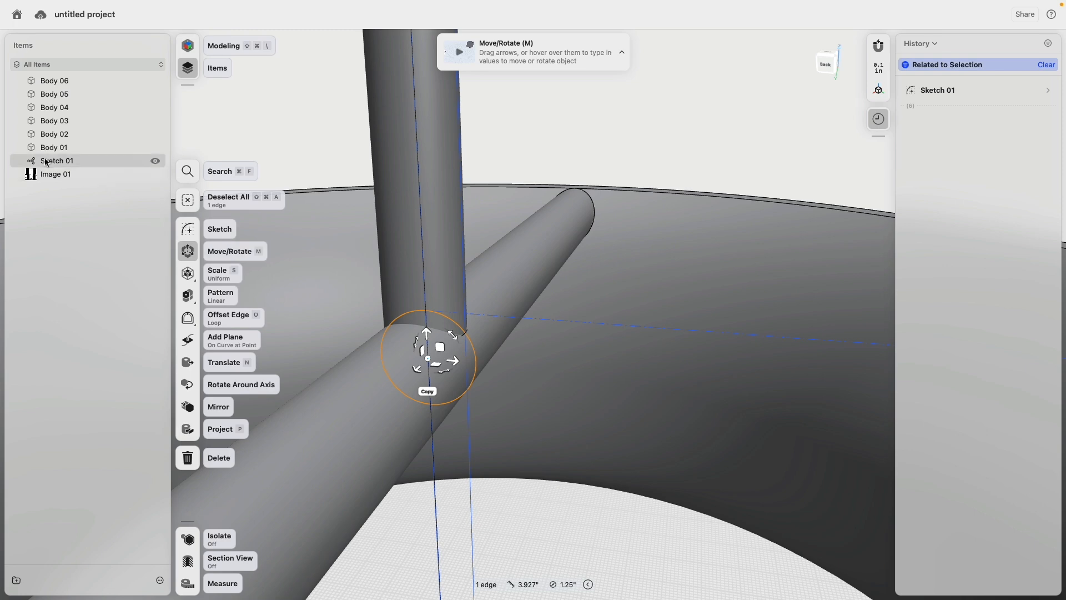
{"action": "double_click", "coordinate": [53, 161]}
{"action": "scroll", "coordinate": [444, 345], "scroll_direction": "up", "scroll_amount": 2}
{"action": "left_click", "coordinate": [433, 314]}
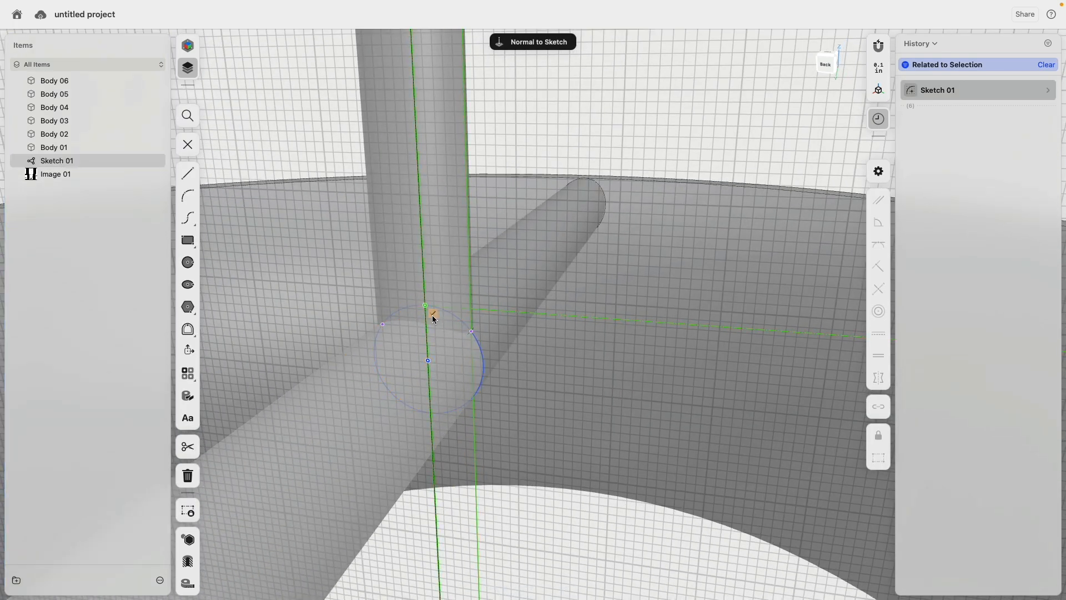
{"action": "left_click", "coordinate": [455, 369]}
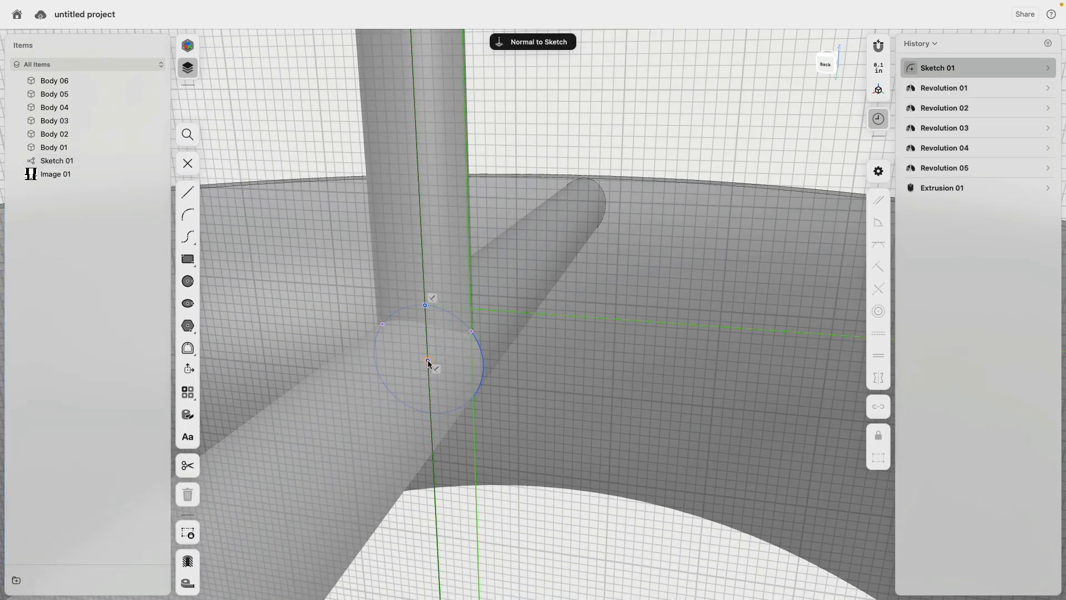
{"action": "left_click", "coordinate": [428, 360]}
{"action": "left_click_drag", "start_coordinate": [429, 368], "coordinate": [429, 374]}
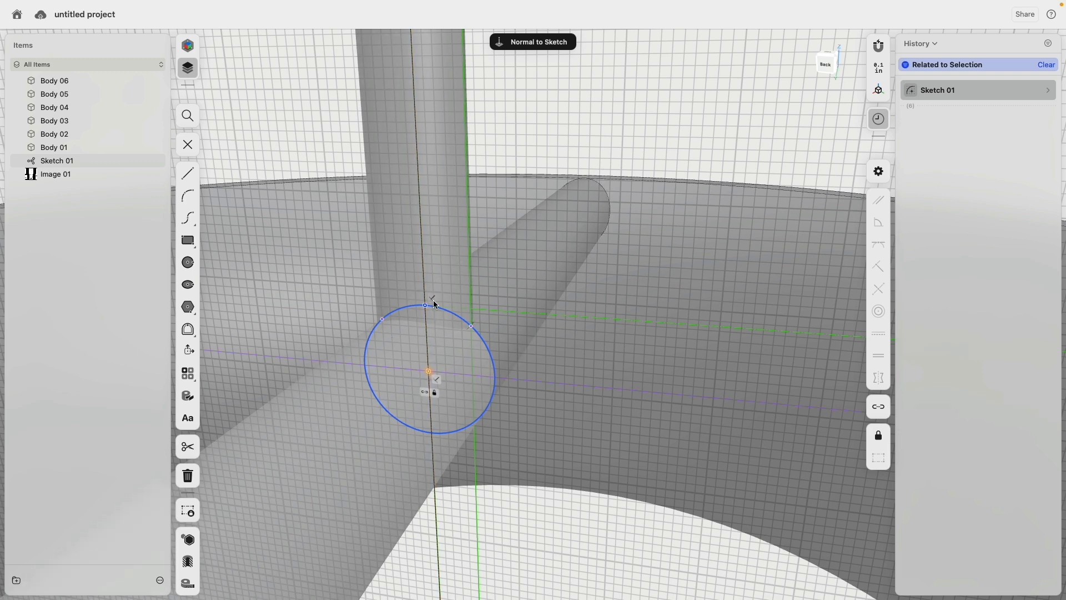
- Delete the coincident constraint at the circle's top point, move the circle slightly downward, and exit the sketch
{"action": "left_click", "coordinate": [434, 299]}
{"action": "key", "text": "Delete"}
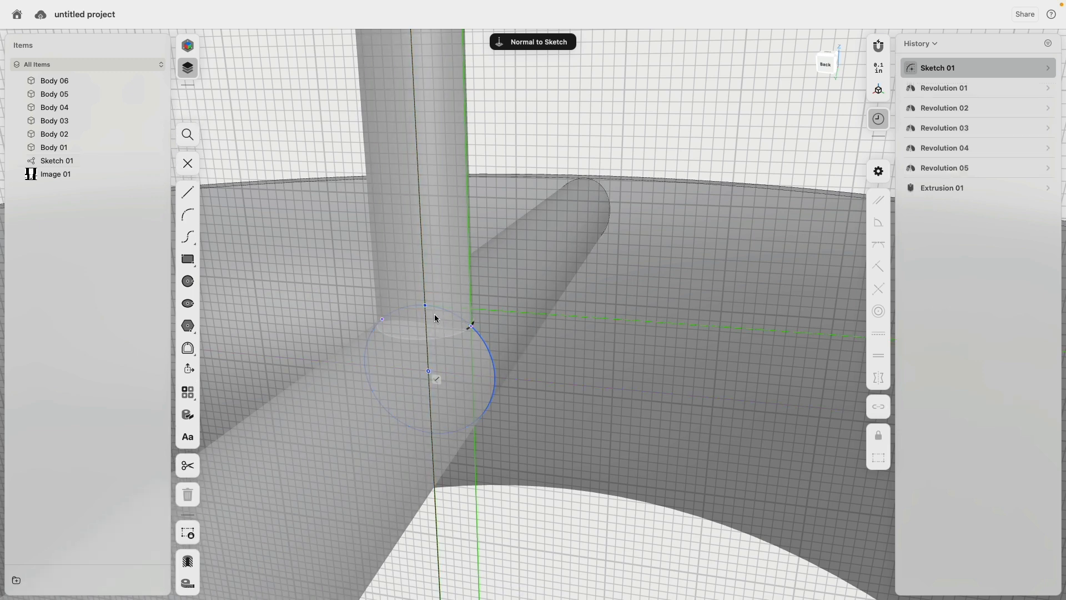
{"action": "left_click", "coordinate": [429, 371]}
{"action": "mouse_move", "coordinate": [431, 376]}
{"action": "left_mouse_down"}
{"action": "mouse_move", "coordinate": [436, 412]}
{"action": "mouse_move", "coordinate": [435, 382]}
{"action": "left_mouse_up"}
{"action": "scroll", "coordinate": [465, 385], "scroll_direction": "down", "scroll_amount": 5}
{"action": "left_click", "coordinate": [638, 246]}
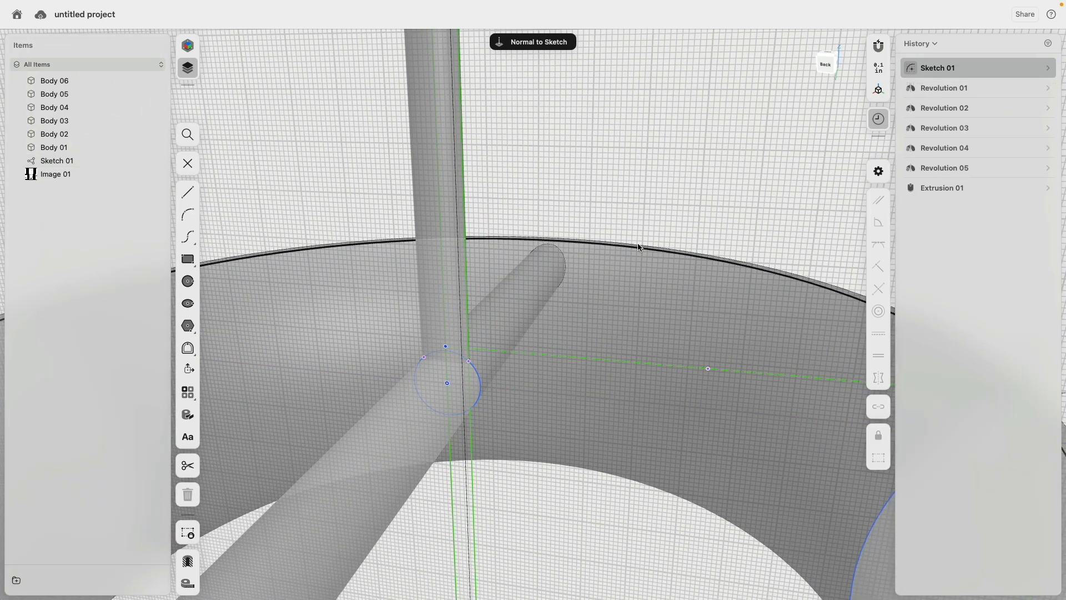
{"action": "right_click_drag", "start_coordinate": [638, 245], "coordinate": [600, 233]}
{"action": "double_click", "coordinate": [658, 203]}
{"action": "mouse_move", "coordinate": [658, 203]}
{"action": "middle_mouse_down"}
{"action": "mouse_move", "coordinate": [691, 226]}
{"action": "mouse_move", "coordinate": [748, 236]}
{"action": "middle_mouse_up"}
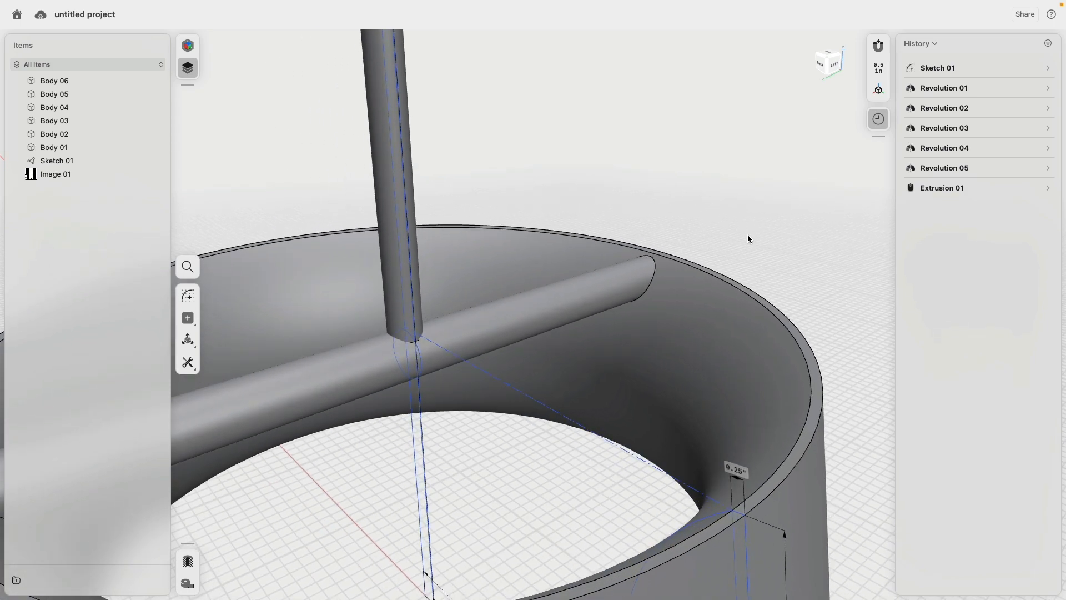
- Examine up close the joint between the rod's lower end and the crossbar
{"action": "mouse_move", "coordinate": [747, 236]}
{"action": "right_mouse_down"}
{"action": "mouse_move", "coordinate": [740, 241]}
{"action": "mouse_move", "coordinate": [758, 229]}
{"action": "right_mouse_up"}
{"action": "scroll", "coordinate": [481, 336], "scroll_direction": "up", "scroll_amount": 5}
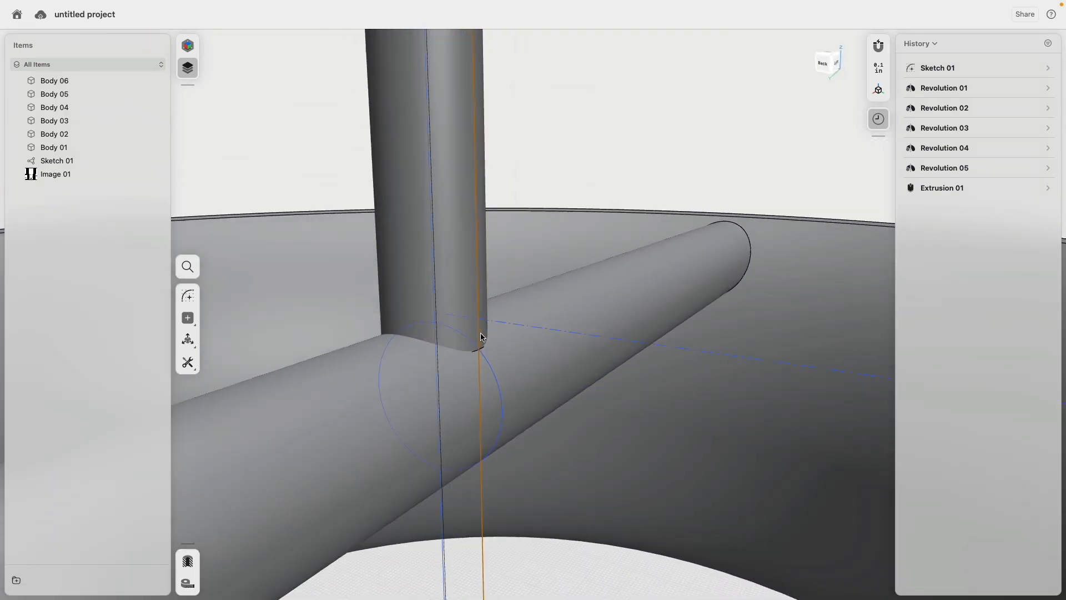
{"action": "scroll", "coordinate": [482, 339], "scroll_direction": "up", "scroll_amount": 5}
{"action": "mouse_move", "coordinate": [486, 345]}
{"action": "right_mouse_down"}
{"action": "mouse_move", "coordinate": [502, 359]}
{"action": "mouse_move", "coordinate": [481, 330]}
{"action": "mouse_move", "coordinate": [502, 344]}
{"action": "right_mouse_up"}
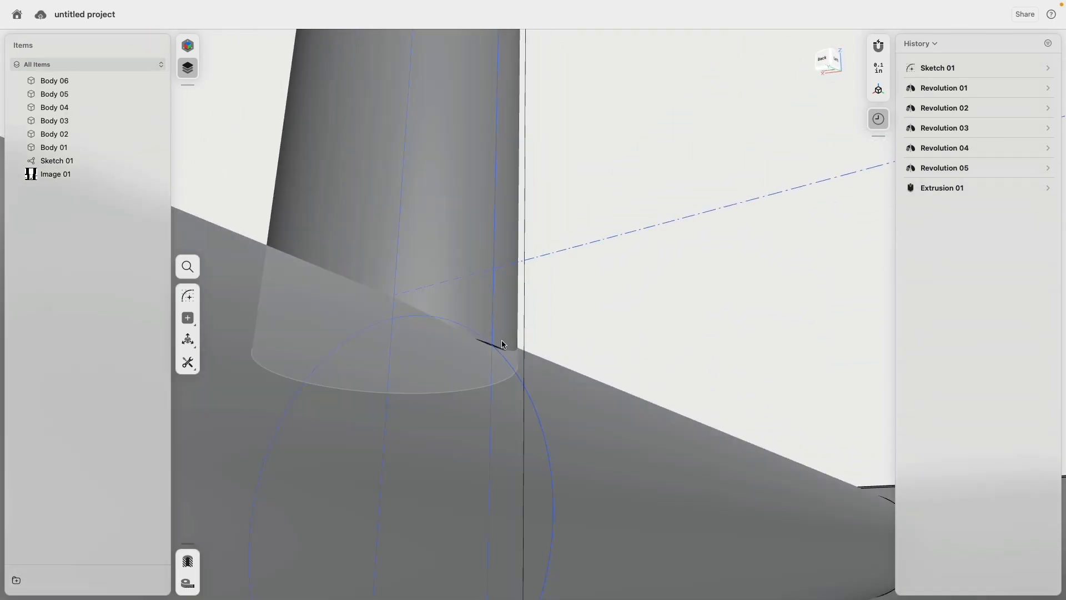
{"action": "scroll", "coordinate": [490, 350], "scroll_direction": "up", "scroll_amount": 5}
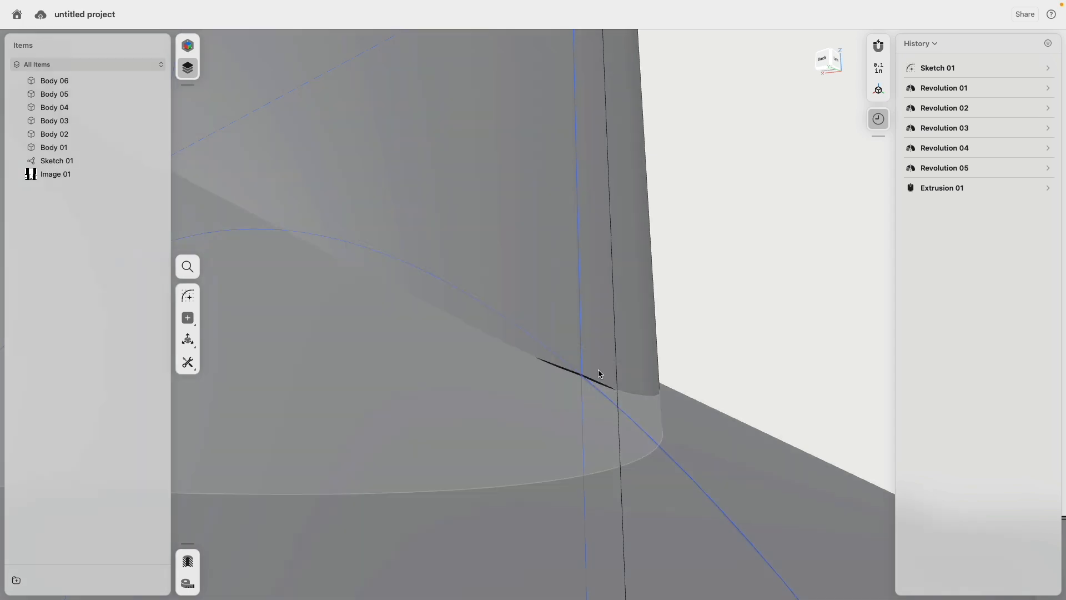
{"action": "scroll", "coordinate": [600, 370], "scroll_direction": "up", "scroll_amount": 3}
{"action": "scroll", "coordinate": [584, 418], "scroll_direction": "down", "scroll_amount": 8}
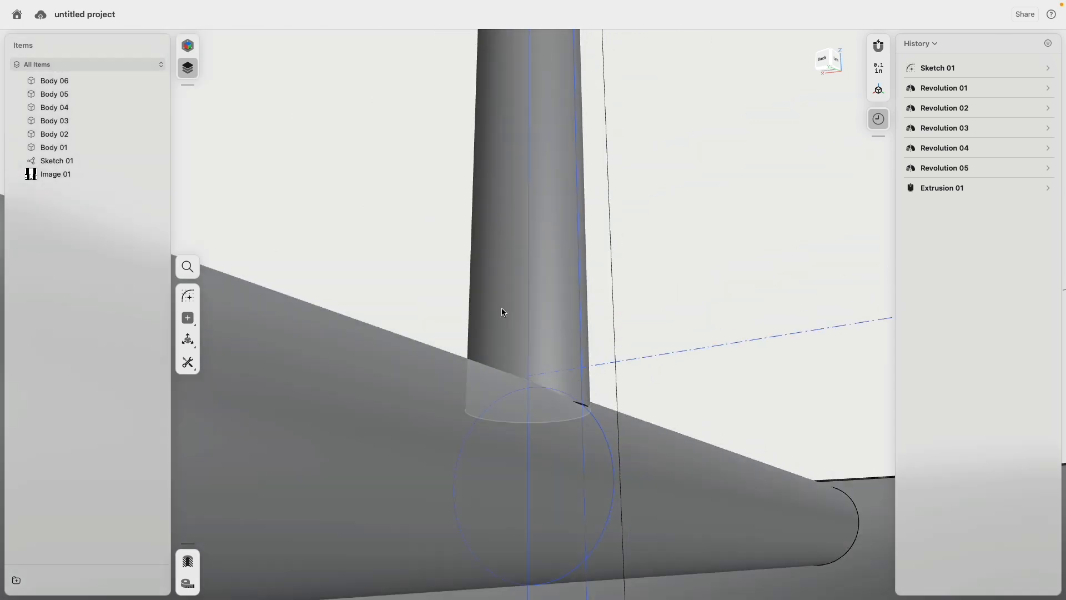
{"action": "left_click", "coordinate": [527, 321]}
{"action": "left_click", "coordinate": [642, 290]}
- Hide the crossbar body and offset the rod's bottom end face downward so the rod reaches deeper into the circle
{"action": "left_click", "coordinate": [487, 405]}
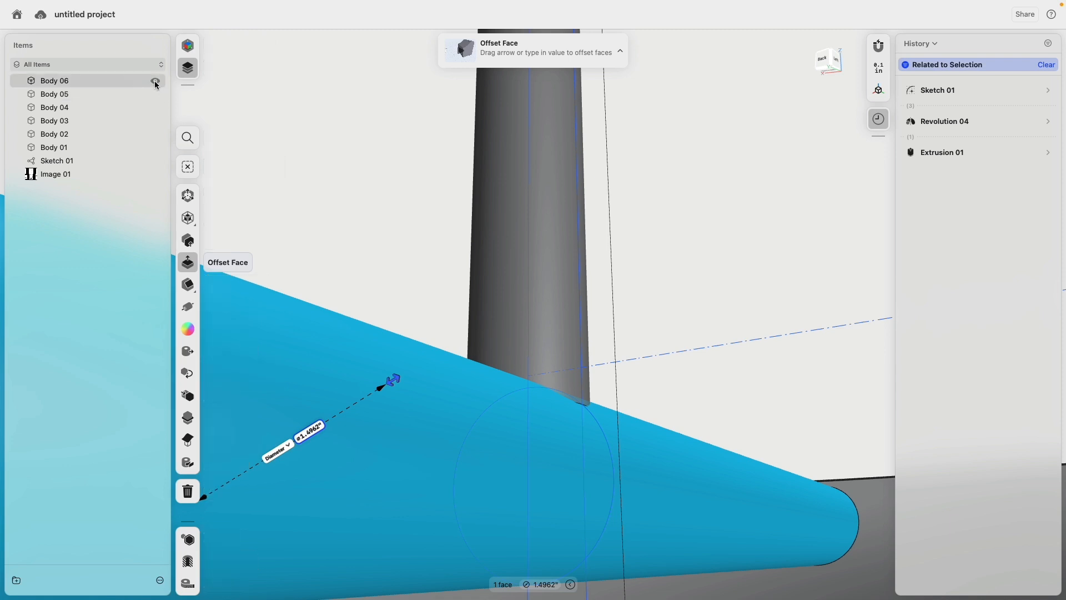
{"action": "left_click", "coordinate": [155, 81]}
{"action": "right_click_drag", "start_coordinate": [448, 288], "coordinate": [464, 254]}
{"action": "left_click", "coordinate": [501, 383]}
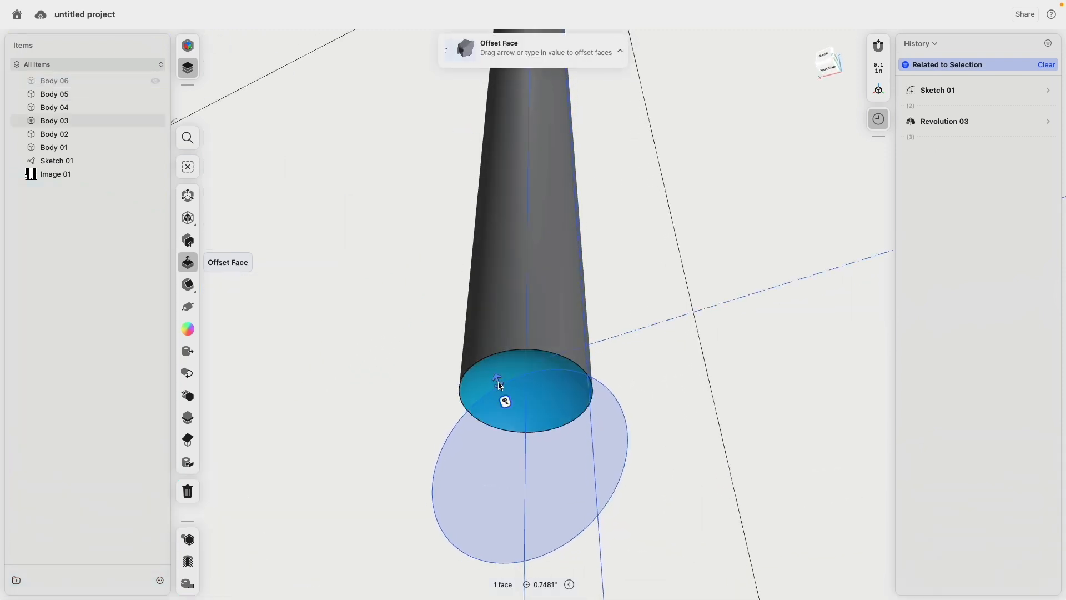
{"action": "key", "text": "Delete"}
{"action": "mouse_move", "coordinate": [499, 383]}
{"action": "left_mouse_down"}
{"action": "mouse_move", "coordinate": [502, 428]}
{"action": "mouse_move", "coordinate": [503, 397]}
{"action": "left_mouse_up"}
{"action": "right_click_drag", "start_coordinate": [461, 364], "coordinate": [447, 396]}
{"action": "left_click_drag", "start_coordinate": [500, 407], "coordinate": [501, 393]}
{"action": "left_click", "coordinate": [326, 260]}
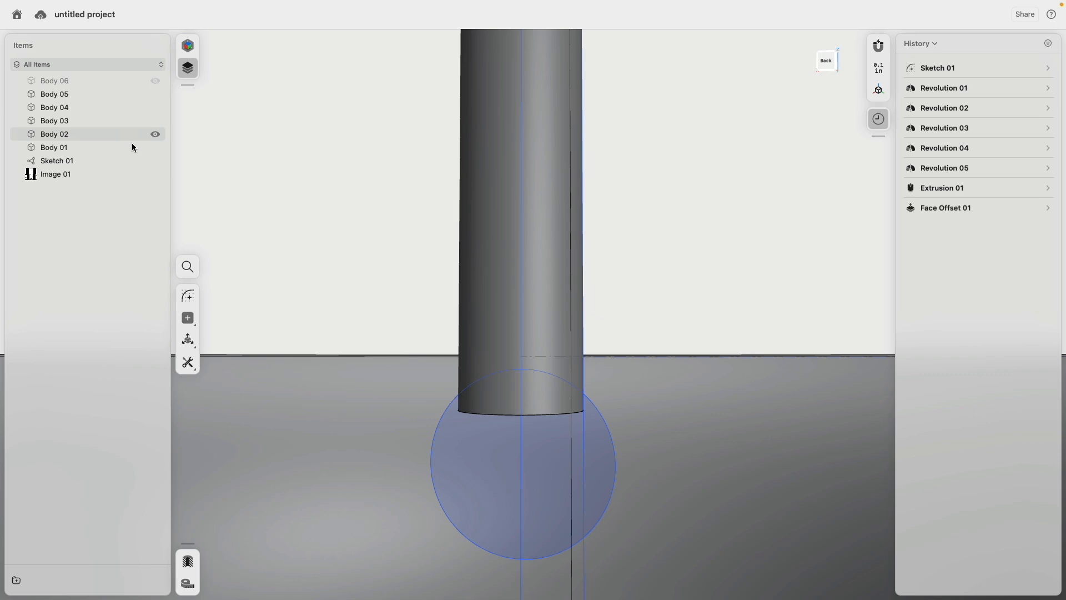
- Make the hidden crossbar body visible again inside the shade
{"action": "left_click", "coordinate": [159, 83]}
{"action": "scroll", "coordinate": [424, 353], "scroll_direction": "down", "scroll_amount": 6}
{"action": "right_click_drag", "start_coordinate": [426, 355], "coordinate": [431, 371]}
{"action": "scroll", "coordinate": [563, 274], "scroll_direction": "down", "scroll_amount": 5}
{"action": "scroll", "coordinate": [475, 329], "scroll_direction": "down", "scroll_amount": 5}
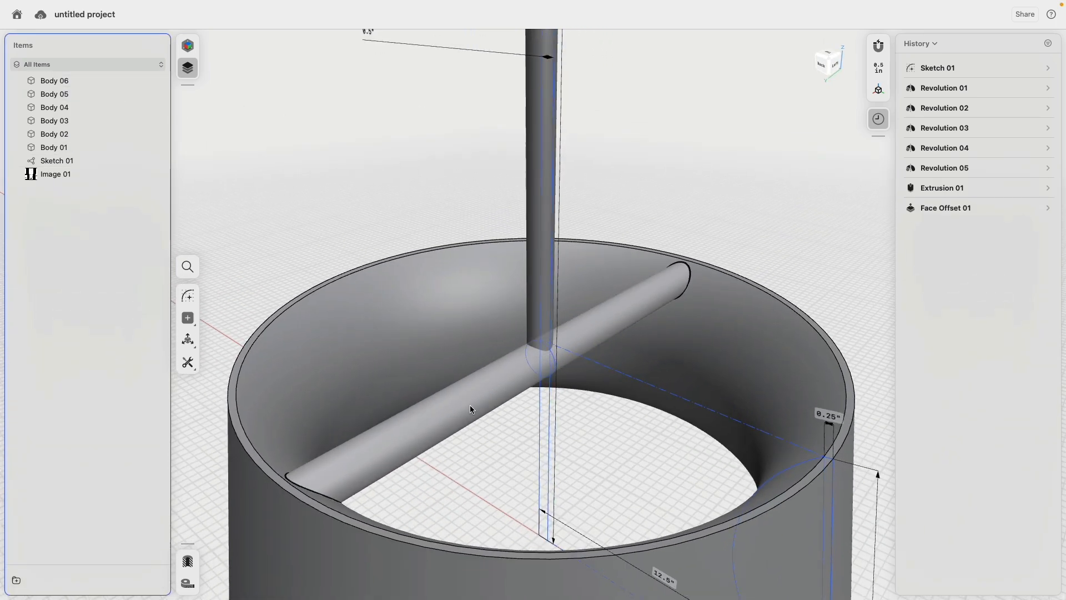
- Select the crossbar and the vertical rod as the two bodies for a Union
{"action": "scroll", "coordinate": [475, 329], "scroll_direction": "up", "scroll_amount": 5}
{"action": "left_click", "coordinate": [448, 408]}
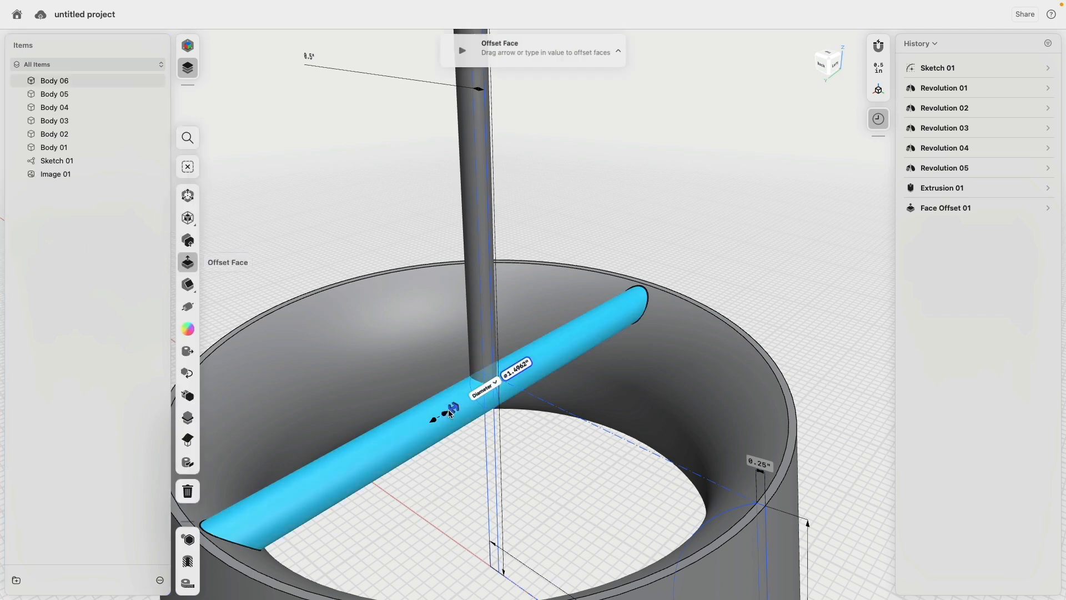
{"action": "key", "text": "m"}
{"action": "left_click", "coordinate": [476, 296]}
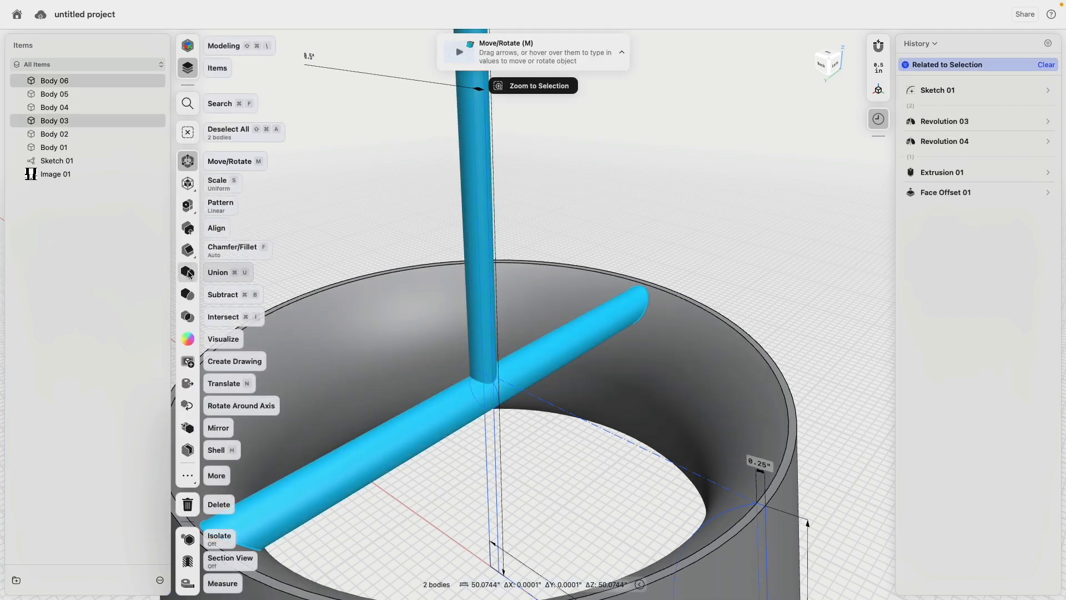
- Union the selected vertical rod and horizontal crossbar into one body
{"action": "left_click", "coordinate": [189, 274]}
{"action": "left_click", "coordinate": [188, 283]}
{"action": "scroll", "coordinate": [446, 434], "scroll_direction": "down", "scroll_amount": 3}
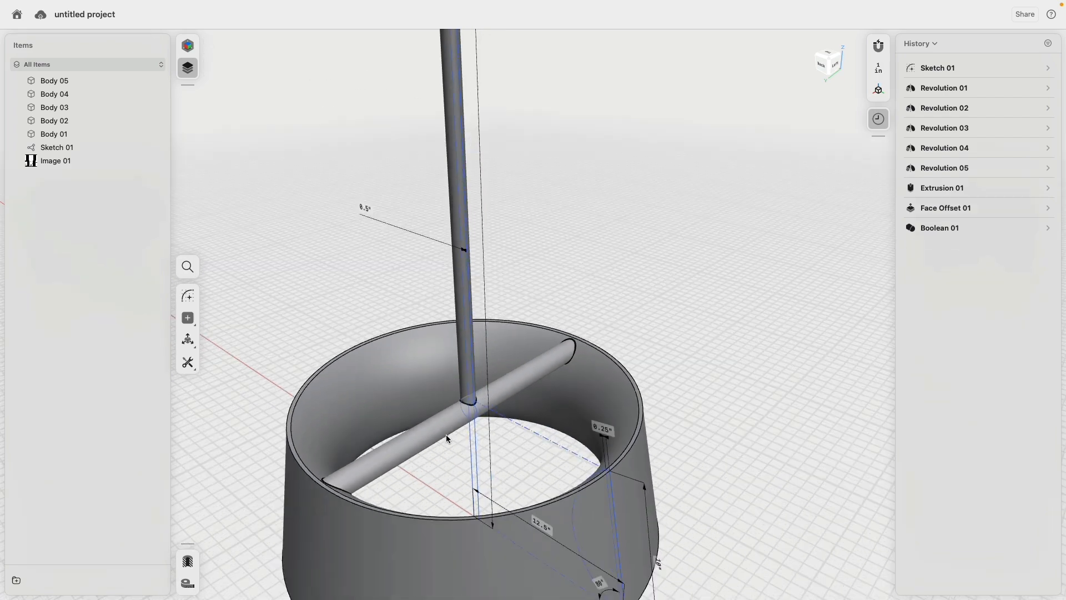
- Switch to the front view and open Sketch 01 for editing
{"action": "scroll", "coordinate": [391, 335], "scroll_direction": "down", "scroll_amount": 4}
{"action": "scroll", "coordinate": [531, 378], "scroll_direction": "down", "scroll_amount": 6}
{"action": "right_click_drag", "start_coordinate": [531, 378], "coordinate": [749, 341]}
{"action": "scroll", "coordinate": [681, 328], "scroll_direction": "down", "scroll_amount": 5}
{"action": "middle_click_drag", "start_coordinate": [681, 329], "coordinate": [525, 521]}
{"action": "middle_click_drag", "start_coordinate": [608, 448], "coordinate": [482, 525]}
{"action": "middle_click_drag", "start_coordinate": [554, 492], "coordinate": [525, 401]}
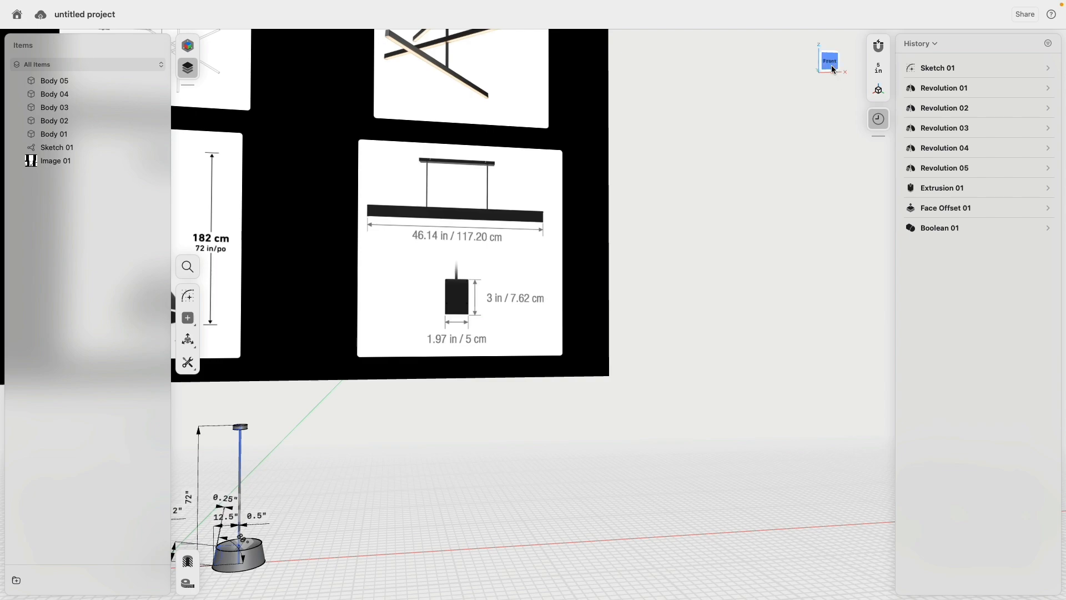
{"action": "left_click", "coordinate": [832, 63]}
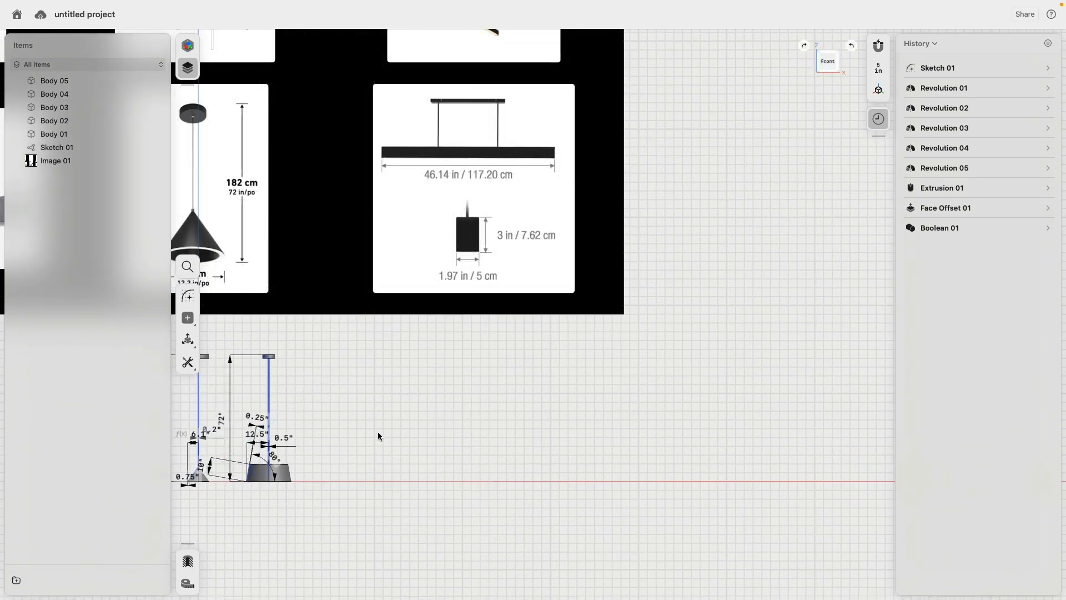
{"action": "middle_click_drag", "start_coordinate": [374, 438], "coordinate": [409, 484]}
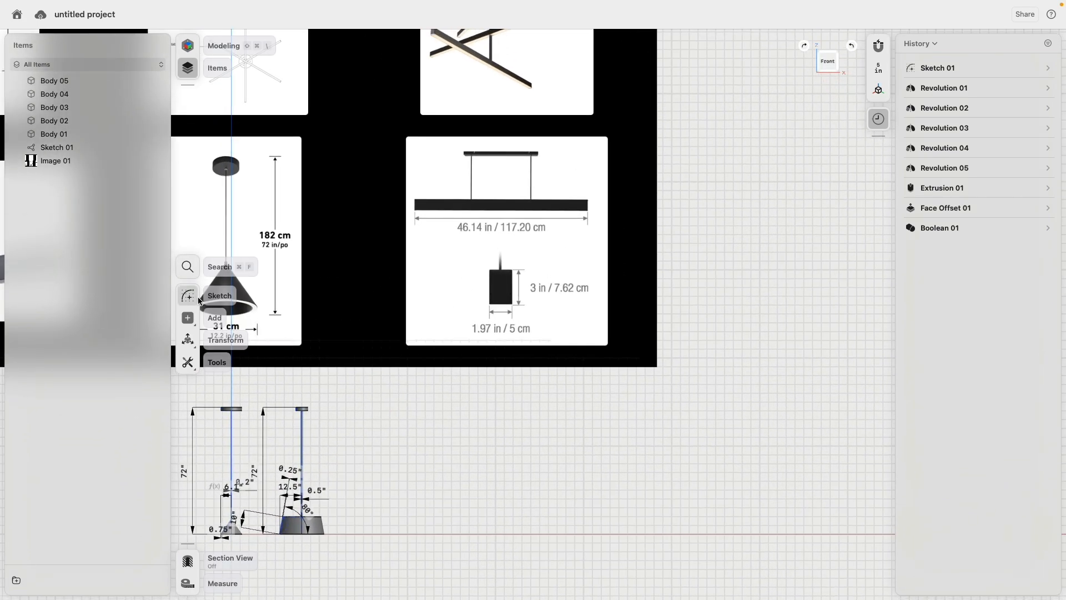
{"action": "left_click", "coordinate": [55, 150]}
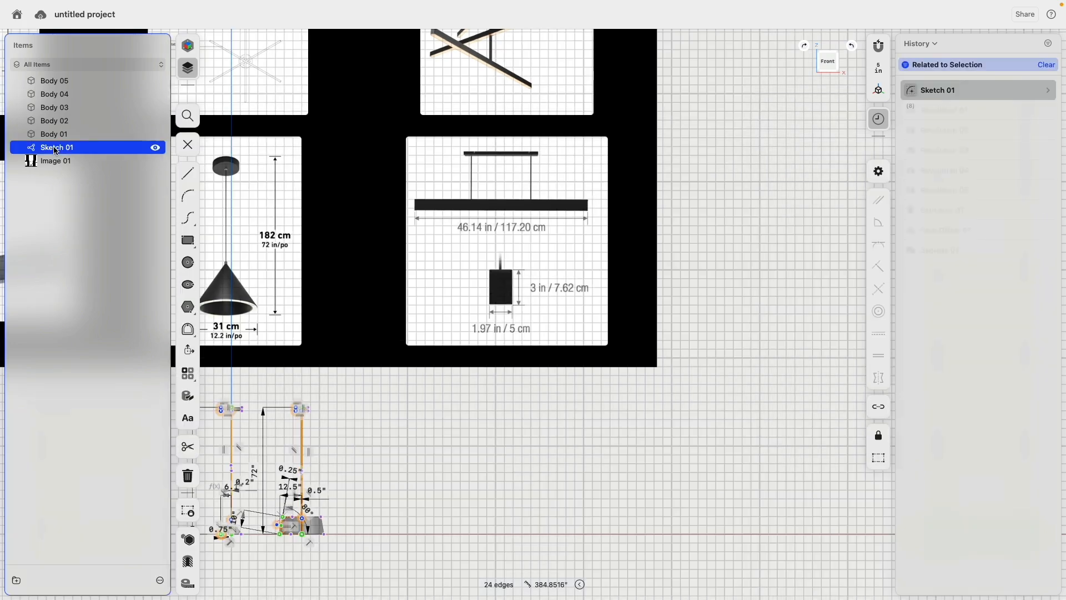
- Sketch a 46 by 3 in rectangle sitting on the ground axis below the linear pendant reference, as the light bar
{"action": "scroll", "coordinate": [241, 250], "scroll_direction": "up", "scroll_amount": 2}
{"action": "middle_click_drag", "start_coordinate": [578, 444], "coordinate": [463, 373]}
{"action": "scroll", "coordinate": [494, 392], "scroll_direction": "up", "scroll_amount": 1}
{"action": "scroll", "coordinate": [494, 388], "scroll_direction": "up", "scroll_amount": 1}
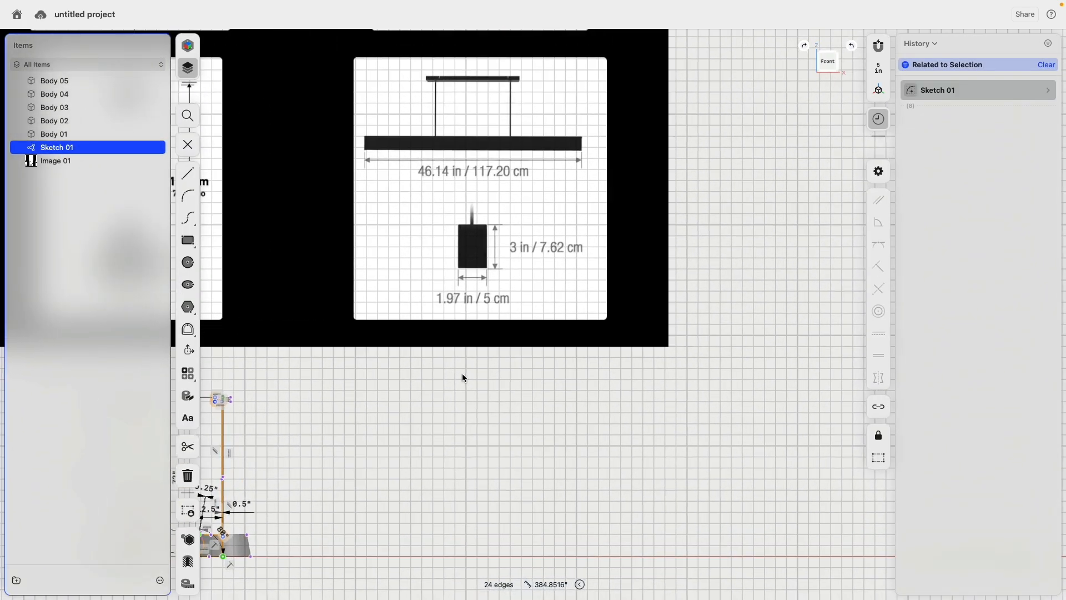
{"action": "left_click", "coordinate": [187, 240]}
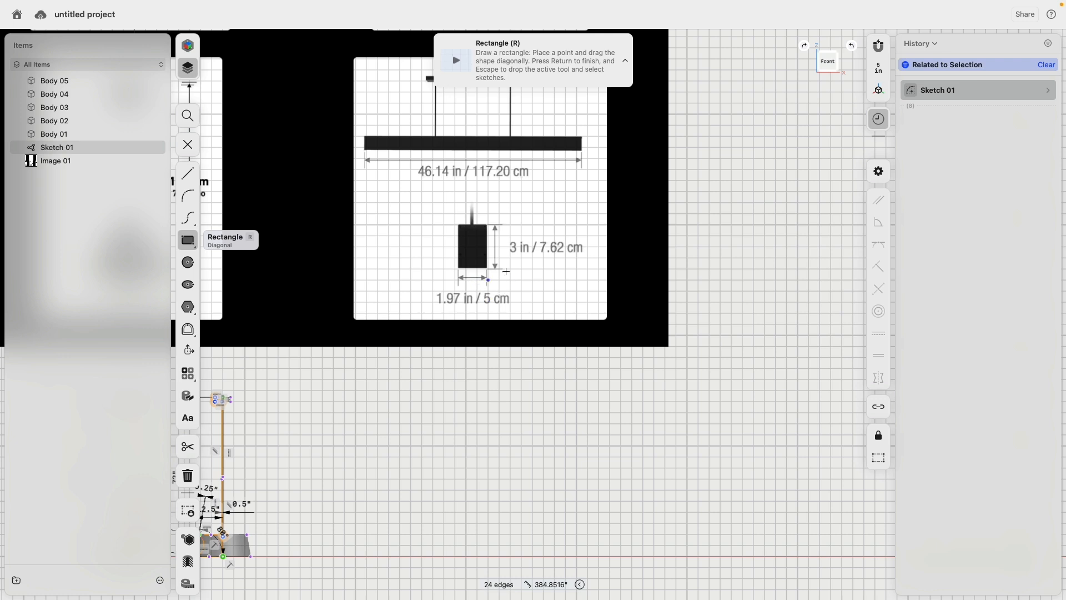
{"action": "left_click", "coordinate": [411, 556]}
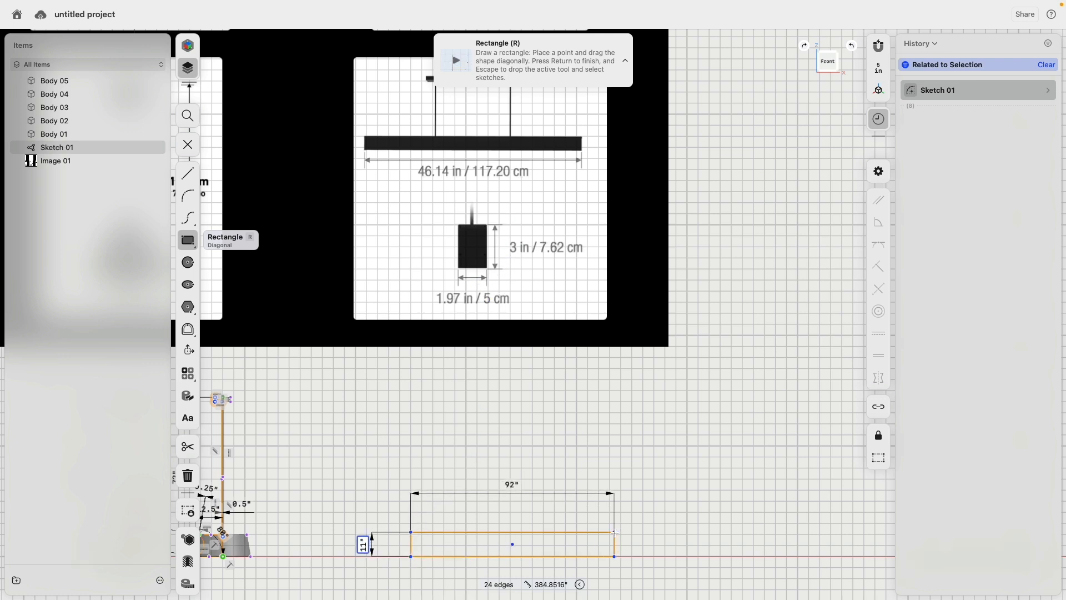
{"action": "type", "text": "3"}
{"action": "key", "text": "Tab"}
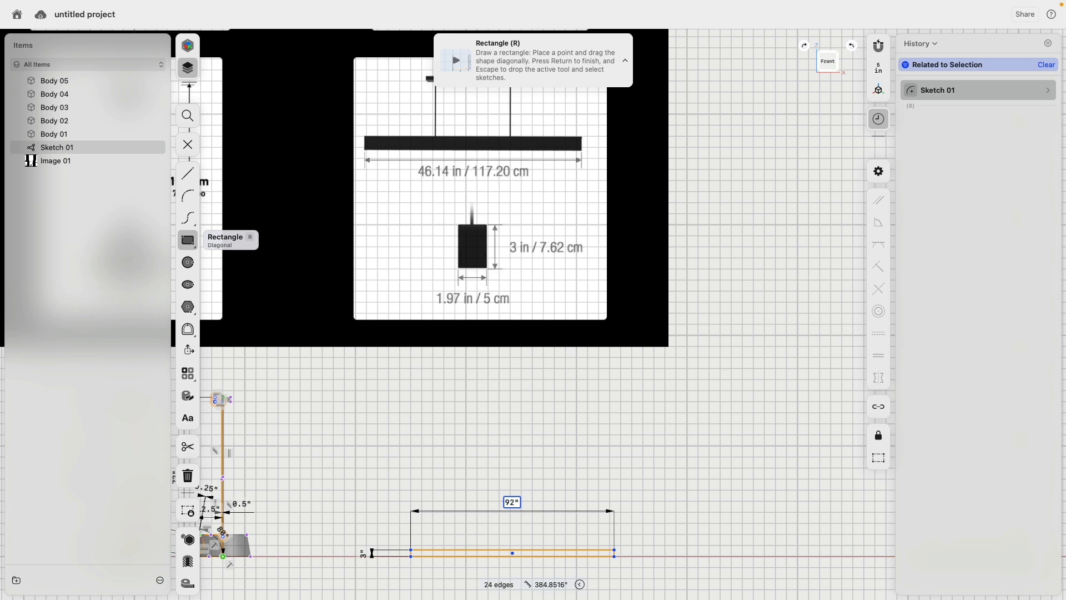
{"action": "type", "text": "46"}
{"action": "key", "text": "Return"}
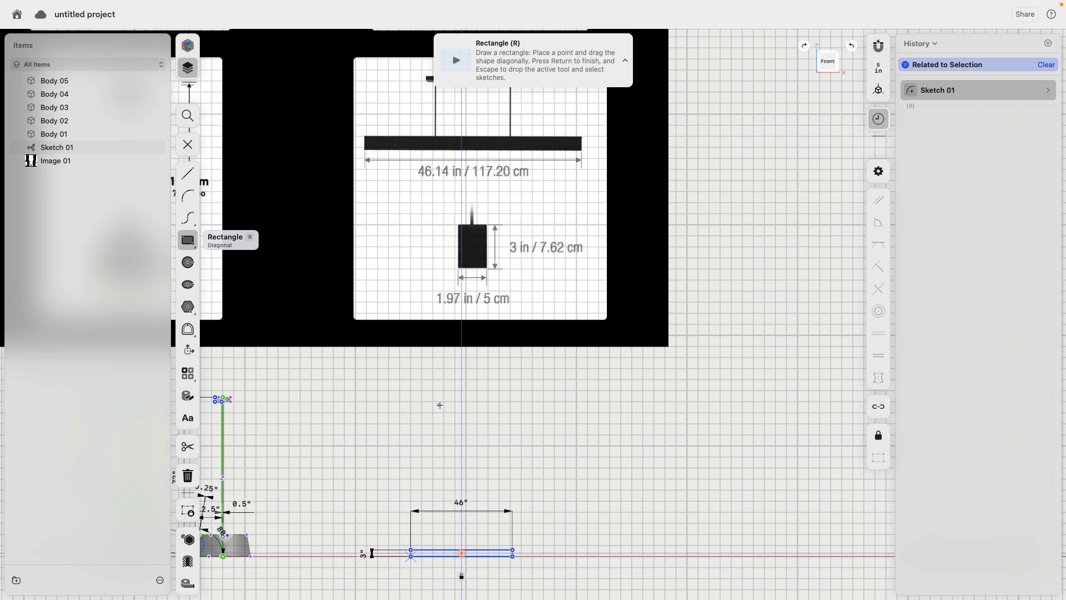
- Sketch a 24 by 1 in canopy rectangle to the right of the drum lamp's canopy, at the same top height
{"action": "scroll", "coordinate": [243, 386], "scroll_direction": "up", "scroll_amount": 5}
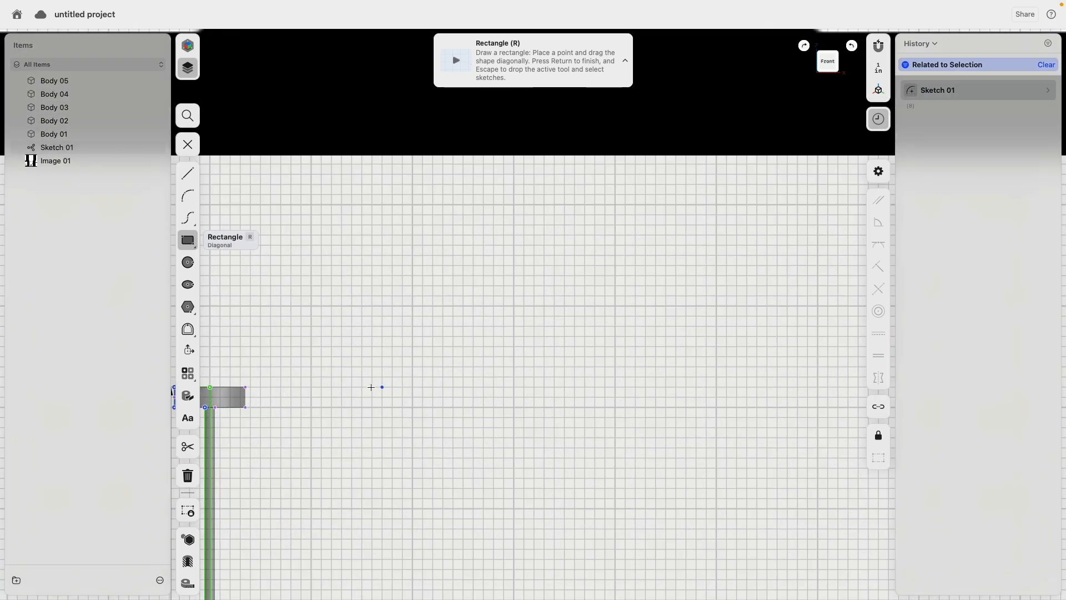
{"action": "left_click", "coordinate": [615, 398]}
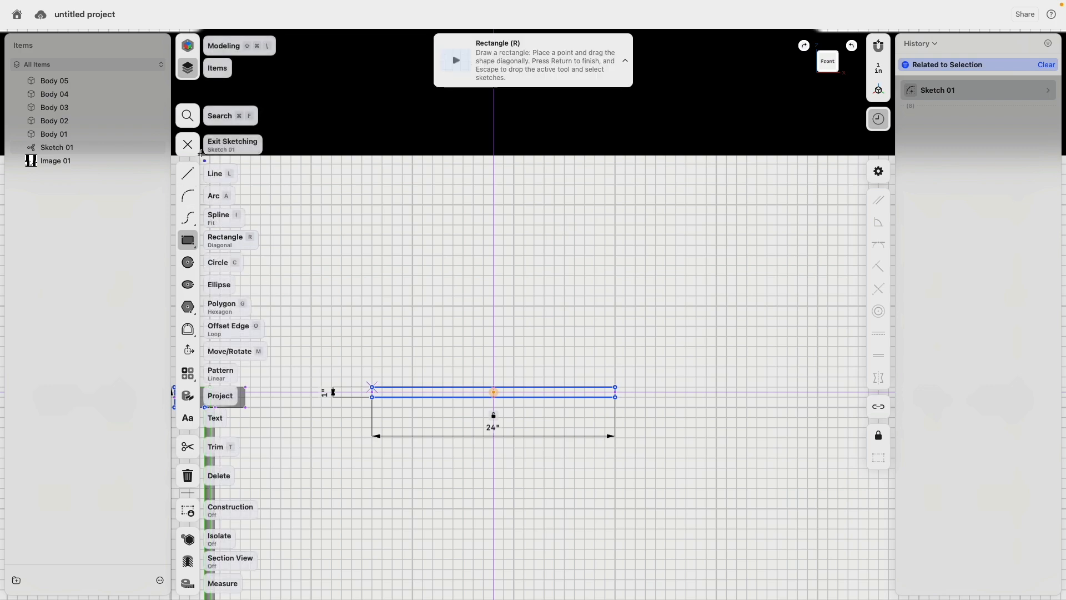
{"action": "scroll", "coordinate": [458, 388], "scroll_direction": "down", "scroll_amount": 5}
{"action": "right_click", "coordinate": [522, 369]}
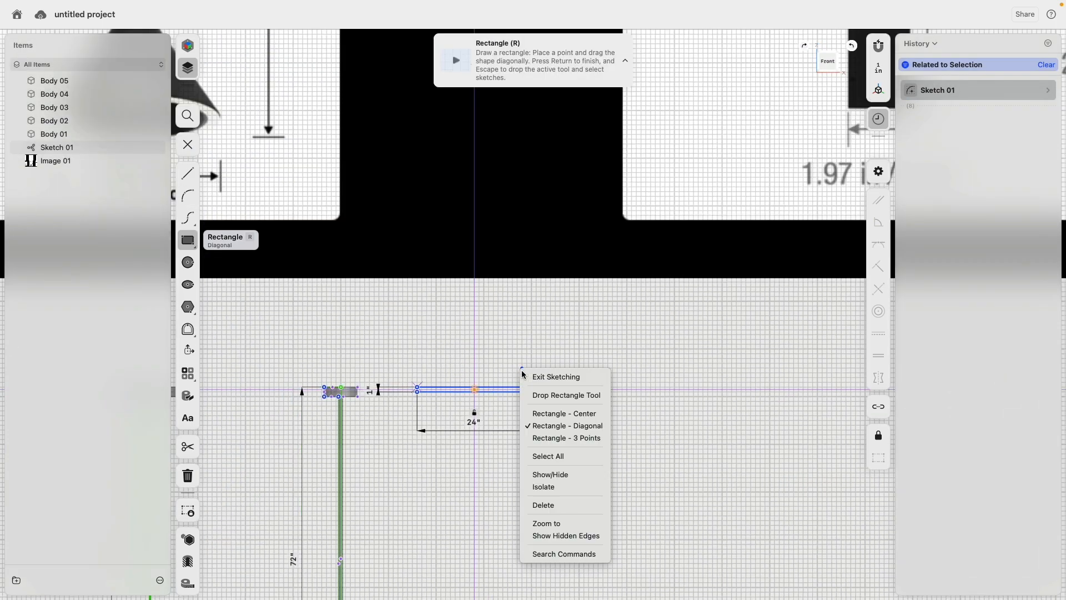
{"action": "left_click", "coordinate": [550, 395]}
- Move the 24 in canopy rectangle about 79.88 in to the right, so it sits above the 46 in bar
{"action": "scroll", "coordinate": [500, 428], "scroll_direction": "down", "scroll_amount": 5}
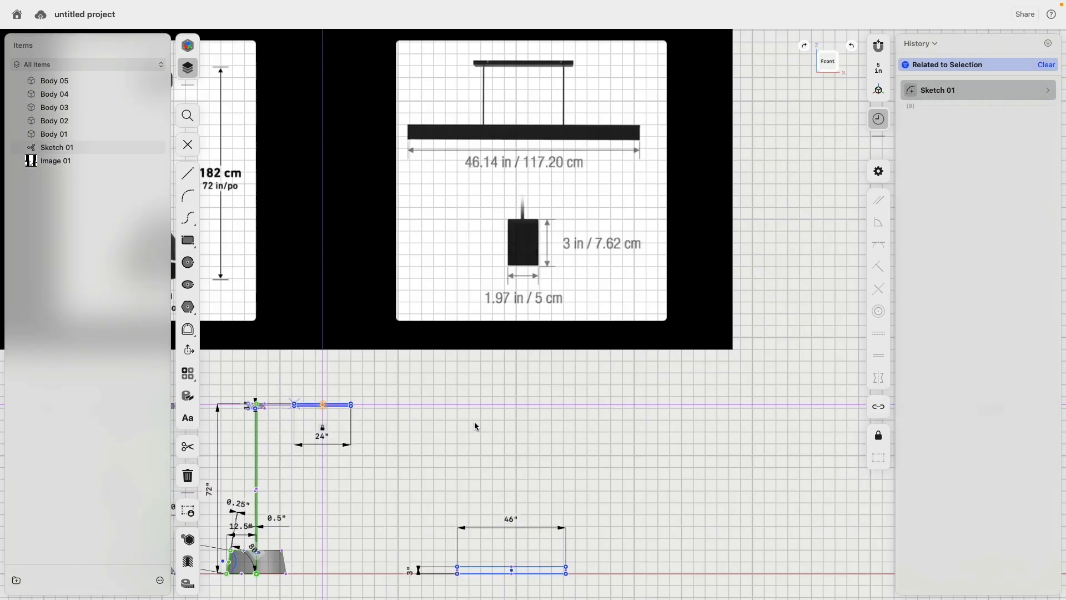
{"action": "right_click", "coordinate": [490, 419]}
{"action": "left_click", "coordinate": [353, 409]}
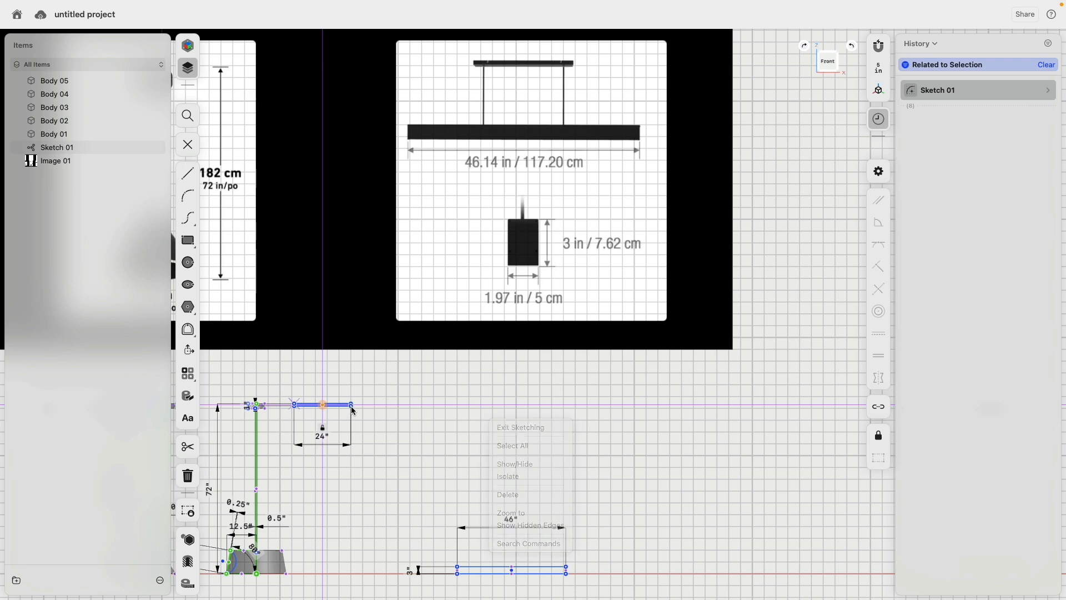
{"action": "double_click", "coordinate": [351, 408]}
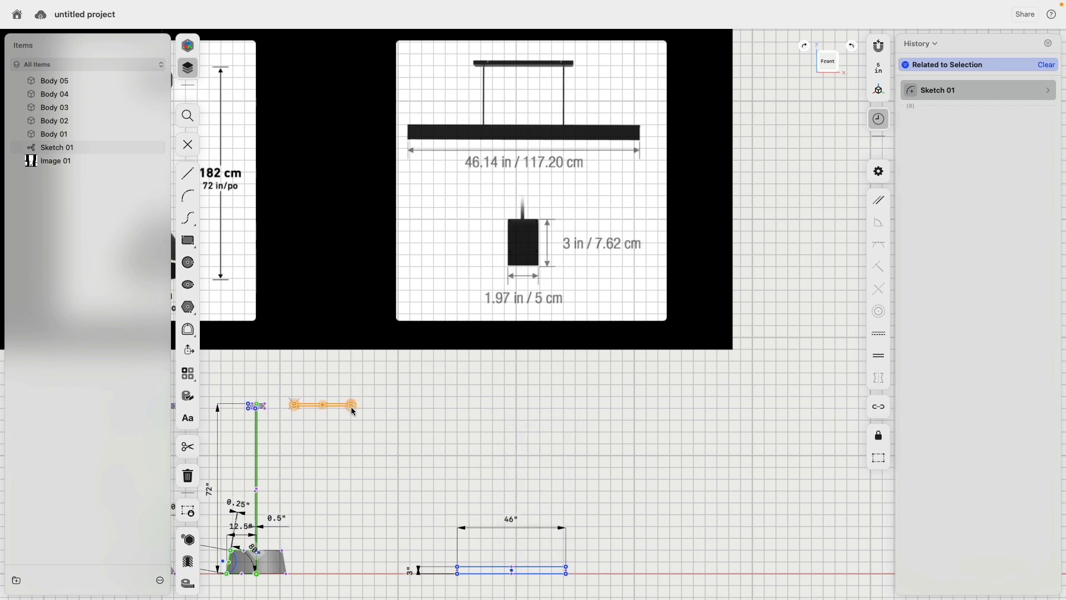
{"action": "left_click", "coordinate": [188, 350]}
{"action": "left_click_drag", "start_coordinate": [355, 418], "coordinate": [541, 428]}
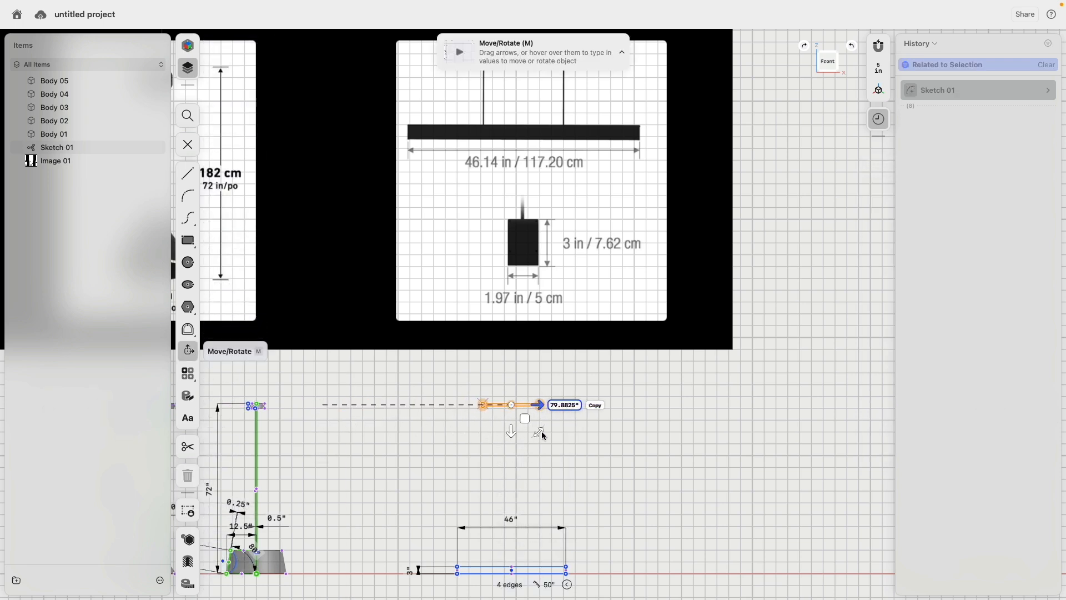
{"action": "left_click", "coordinate": [575, 488]}
{"action": "scroll", "coordinate": [576, 479], "scroll_direction": "down", "scroll_amount": 5}
{"action": "scroll", "coordinate": [406, 496], "scroll_direction": "up", "scroll_amount": 7}
{"action": "scroll", "coordinate": [405, 496], "scroll_direction": "down", "scroll_amount": 5}
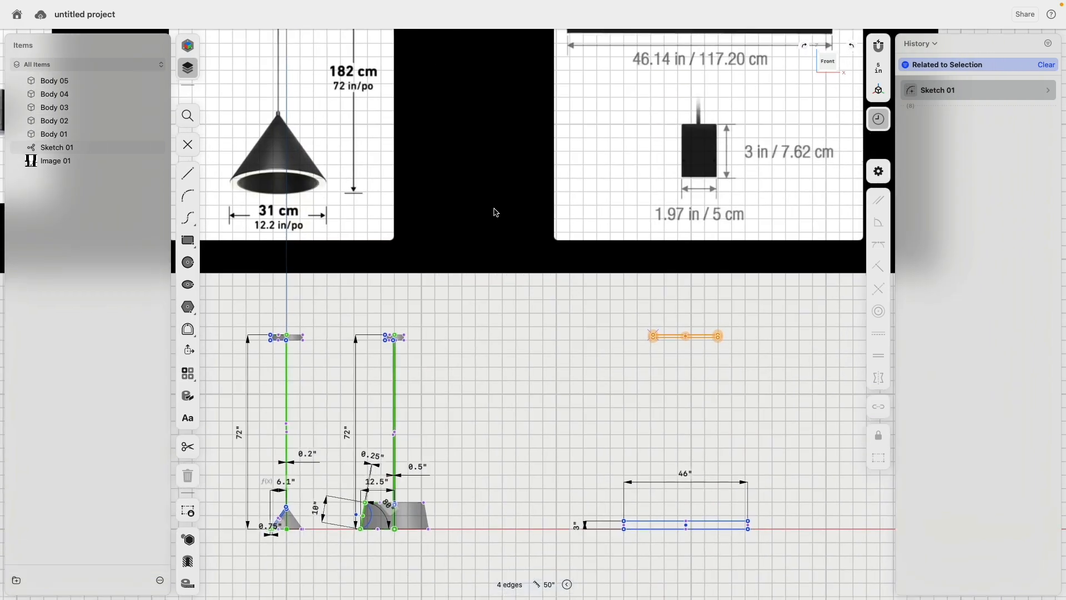
{"action": "left_click", "coordinate": [539, 354]}
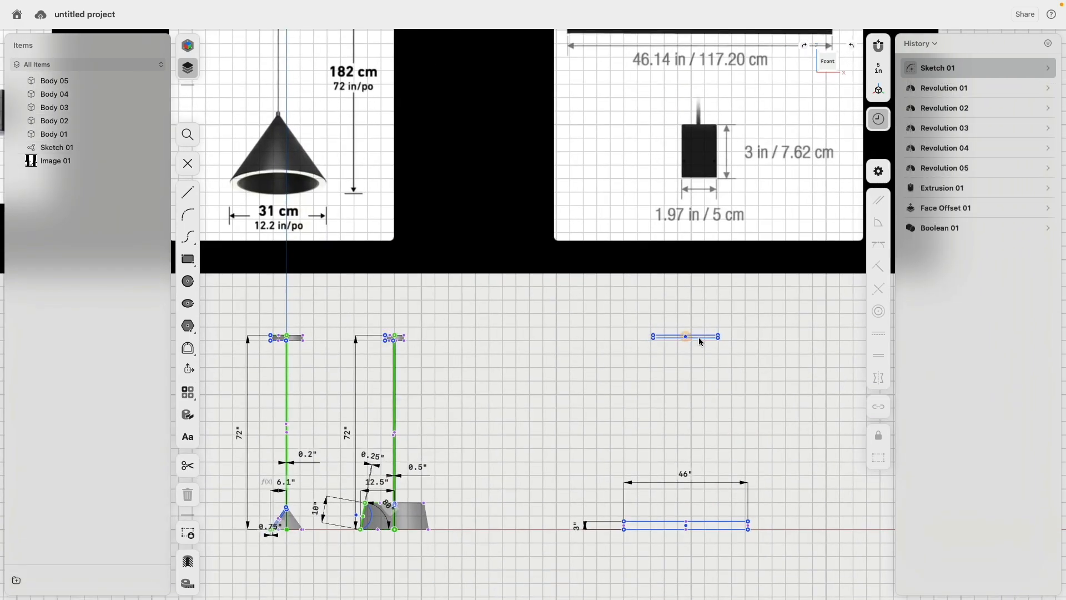
- Apply a Tangent constraint between the new canopy rectangle's top edge and the drum lamp canopy's top edge to line them up
{"action": "scroll", "coordinate": [701, 337], "scroll_direction": "up", "scroll_amount": 3}
{"action": "left_click", "coordinate": [665, 334]}
{"action": "middle_click_drag", "start_coordinate": [392, 311], "coordinate": [606, 325]}
{"action": "scroll", "coordinate": [503, 345], "scroll_direction": "up", "scroll_amount": 4}
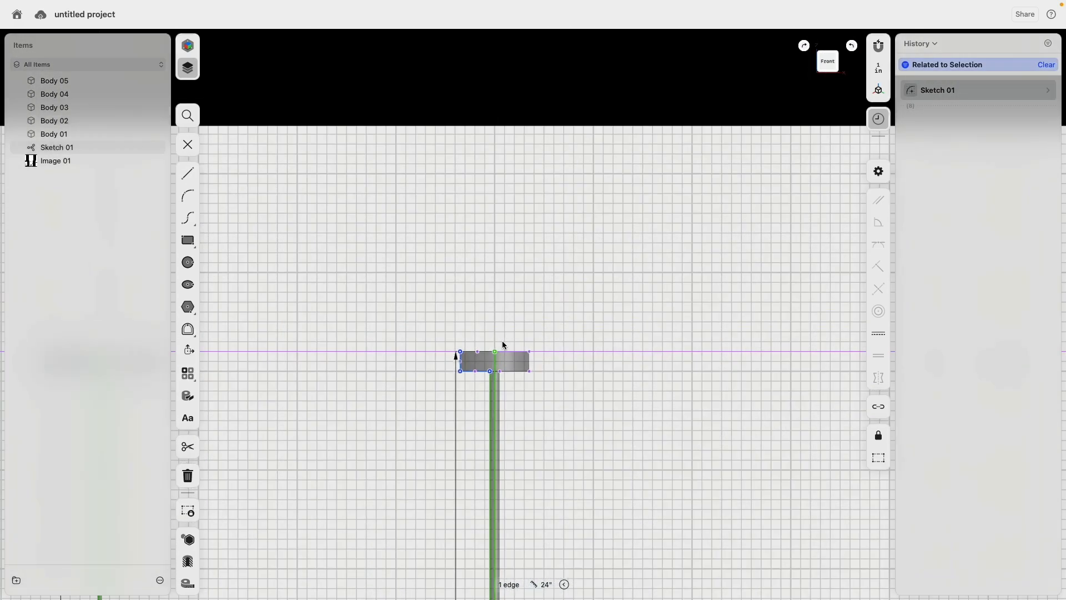
{"action": "scroll", "coordinate": [489, 353], "scroll_direction": "down", "scroll_amount": 6}
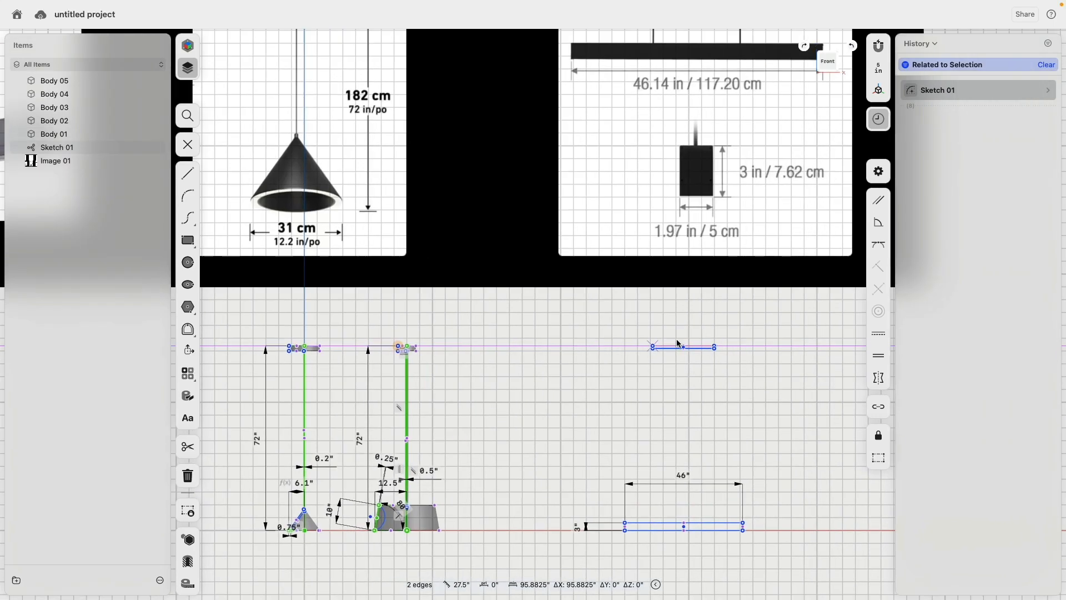
{"action": "left_click", "coordinate": [884, 245]}
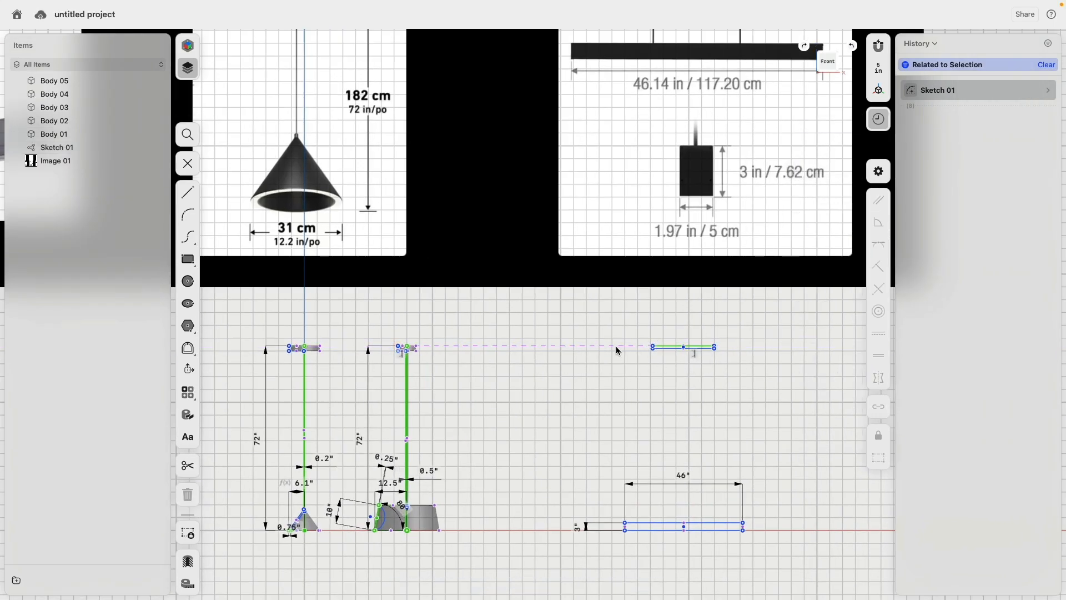
- Draw a line about 68 in long from the midpoint of the canopy's lower edge to the midpoint of the bar's upper edge
{"action": "middle_click_drag", "start_coordinate": [714, 367], "coordinate": [549, 240]}
{"action": "scroll", "coordinate": [553, 338], "scroll_direction": "up", "scroll_amount": 3}
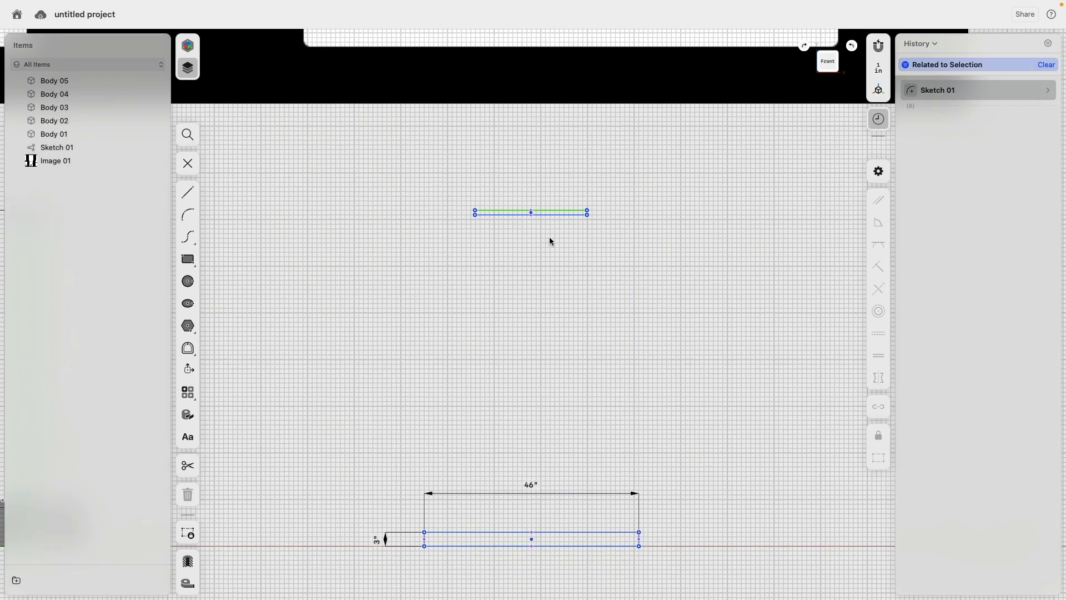
{"action": "left_click", "coordinate": [188, 192]}
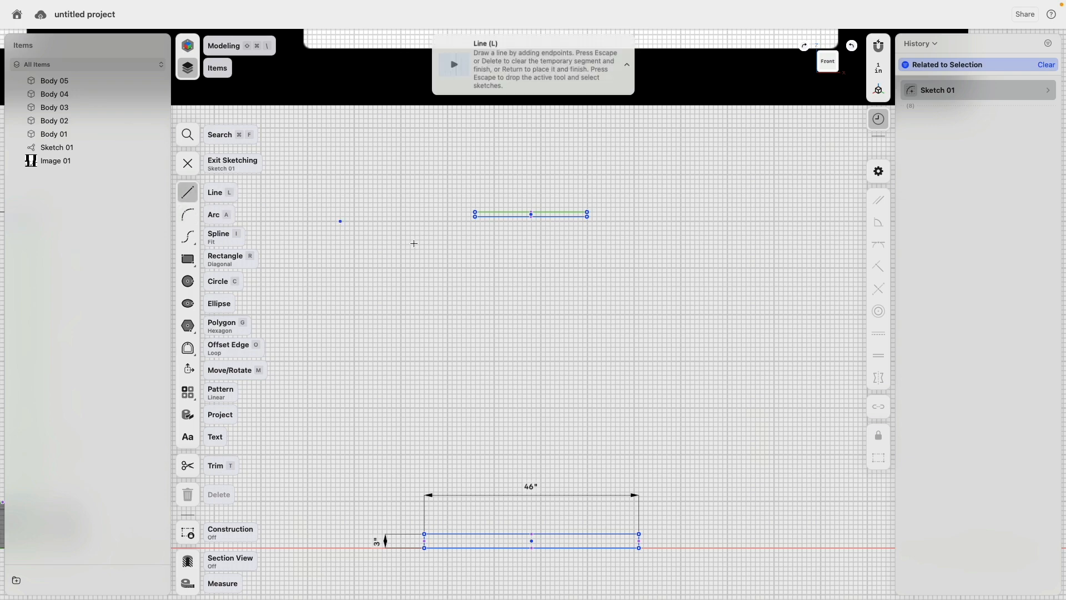
{"action": "scroll", "coordinate": [536, 229], "scroll_direction": "up", "scroll_amount": 3}
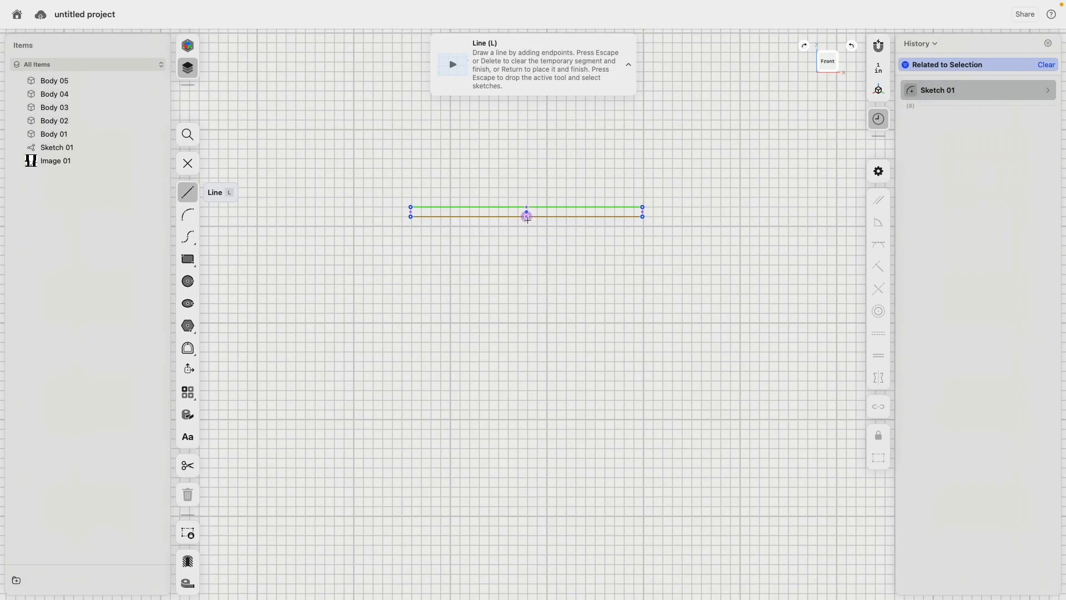
{"action": "left_click", "coordinate": [527, 218]}
{"action": "scroll", "coordinate": [556, 278], "scroll_direction": "down", "scroll_amount": 10}
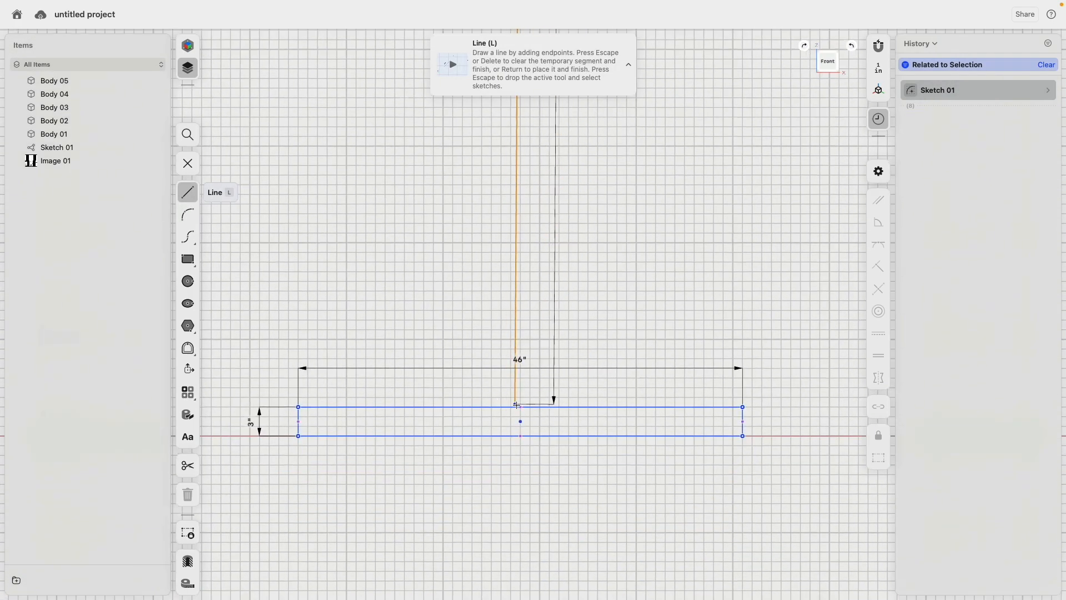
{"action": "left_click", "coordinate": [519, 406]}
{"action": "scroll", "coordinate": [494, 444], "scroll_direction": "down", "scroll_amount": 6}
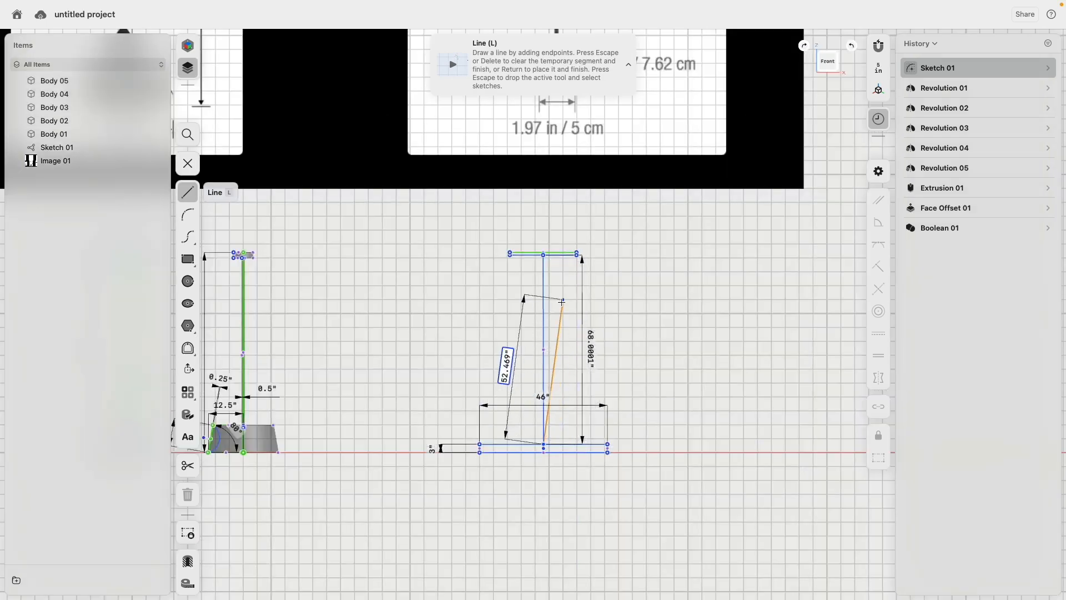
{"action": "key", "text": "Escape"}
{"action": "right_click", "coordinate": [557, 323]}
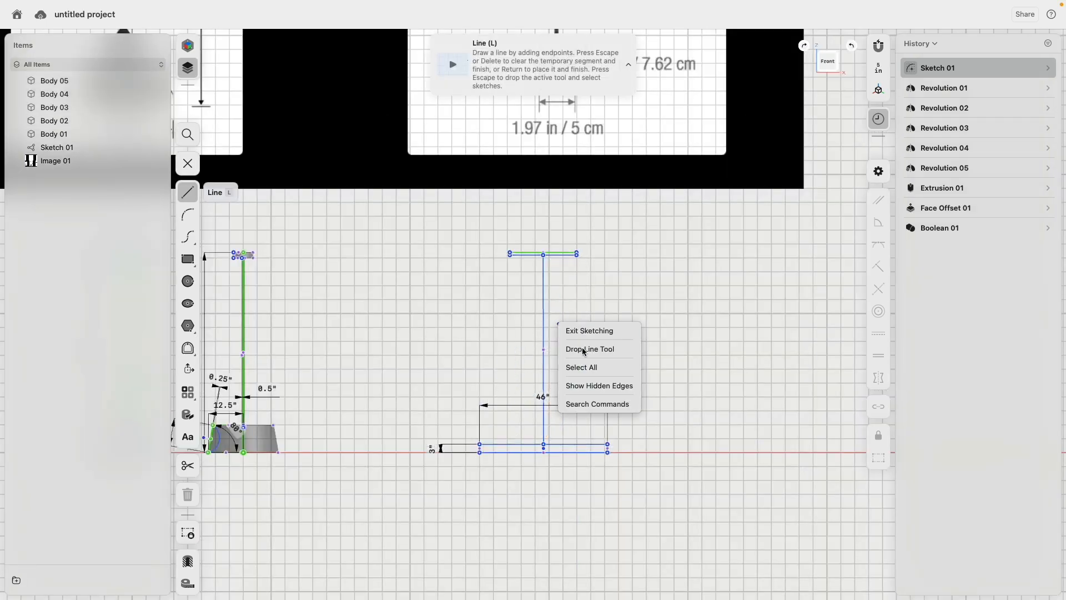
{"action": "left_click", "coordinate": [584, 349]}
- Constrain the centre line between canopy and bar as vertical and turn it into a construction line
{"action": "left_click", "coordinate": [541, 303]}
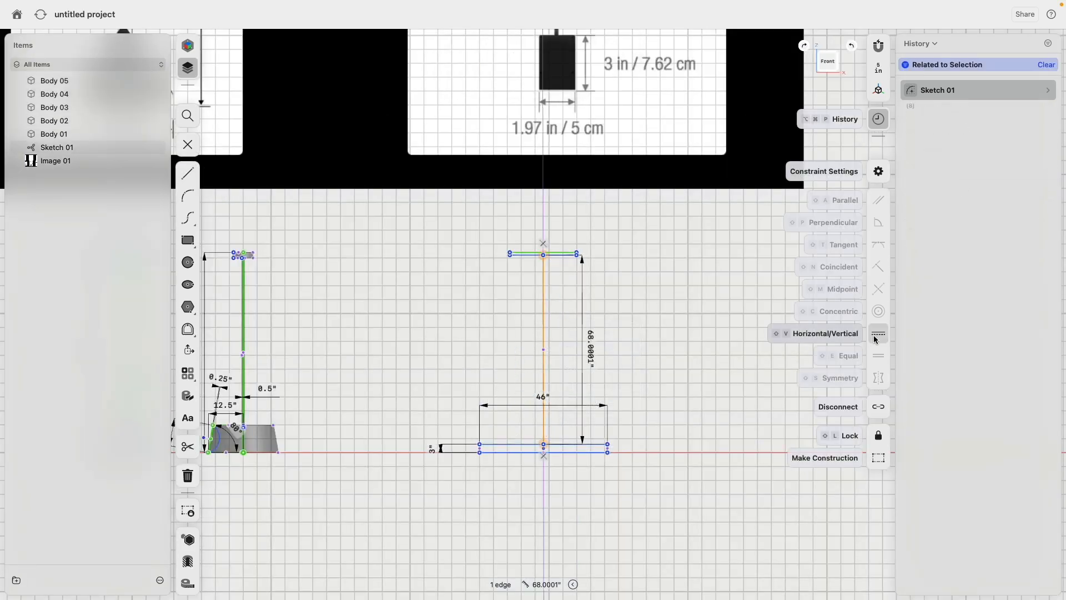
{"action": "left_click", "coordinate": [878, 458]}
{"action": "left_click", "coordinate": [581, 341]}
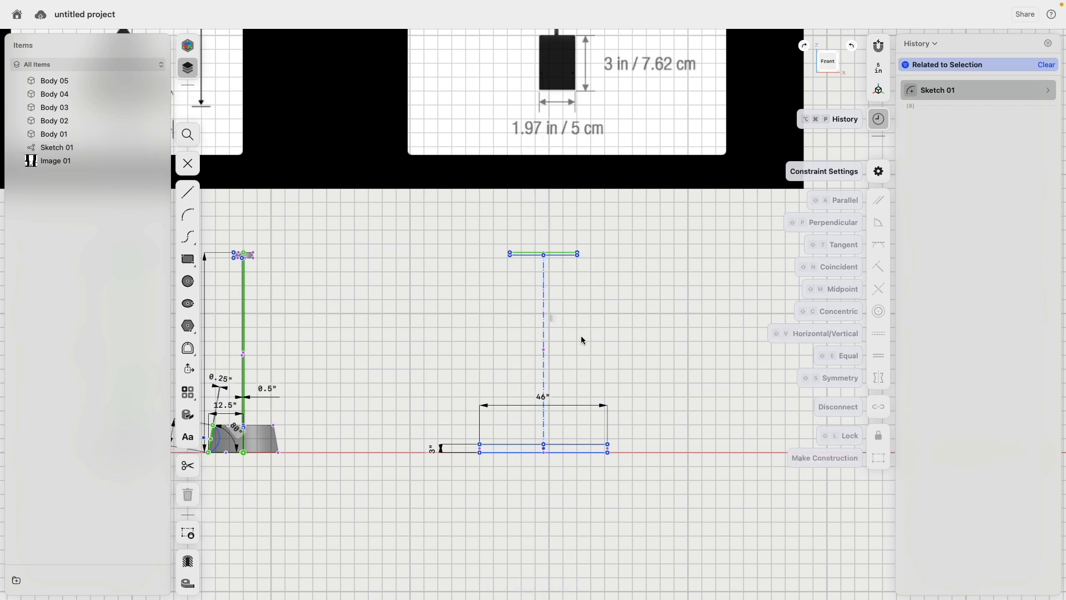
- Draw two lines about 68 in long from the canopy's lower edge to the bar's upper edge, left of the construction line
{"action": "left_click", "coordinate": [188, 192]}
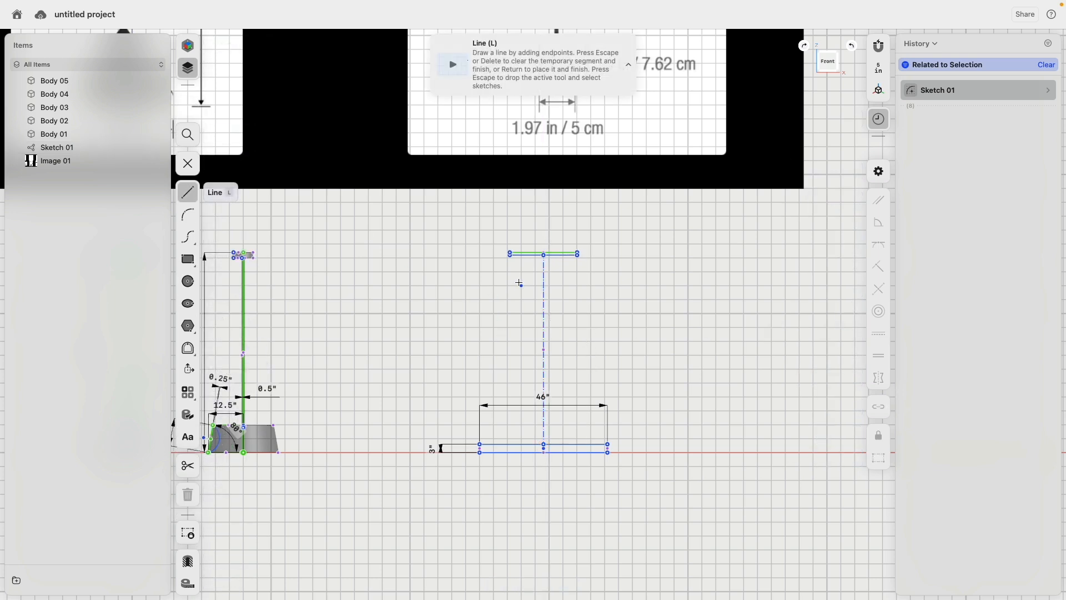
{"action": "scroll", "coordinate": [521, 282], "scroll_direction": "up", "scroll_amount": 5}
{"action": "middle_click_drag", "start_coordinate": [524, 253], "coordinate": [518, 220]}
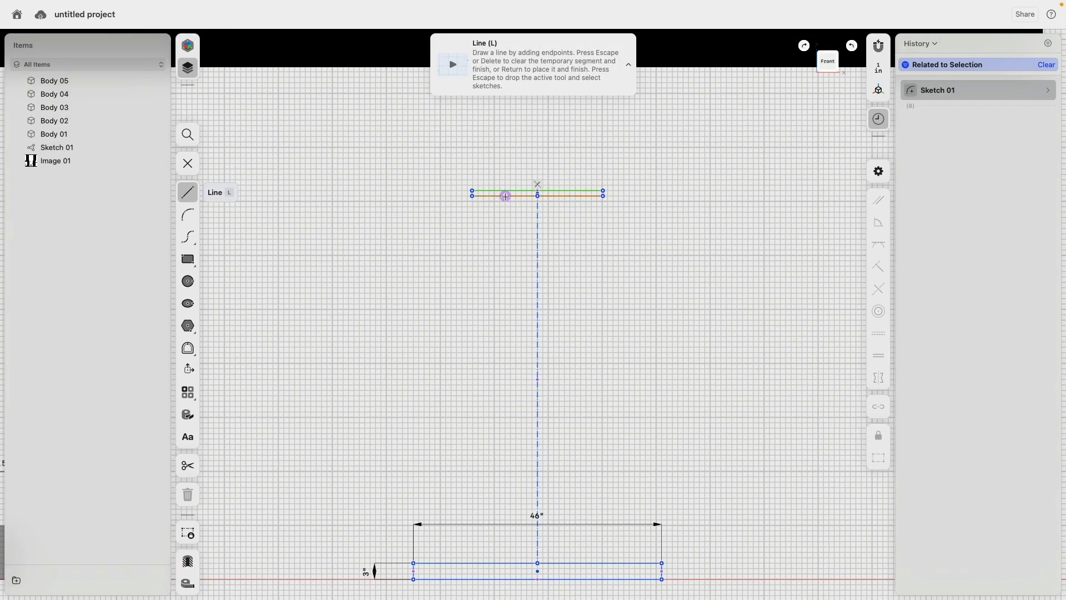
{"action": "left_click", "coordinate": [506, 196]}
{"action": "left_click", "coordinate": [500, 563]}
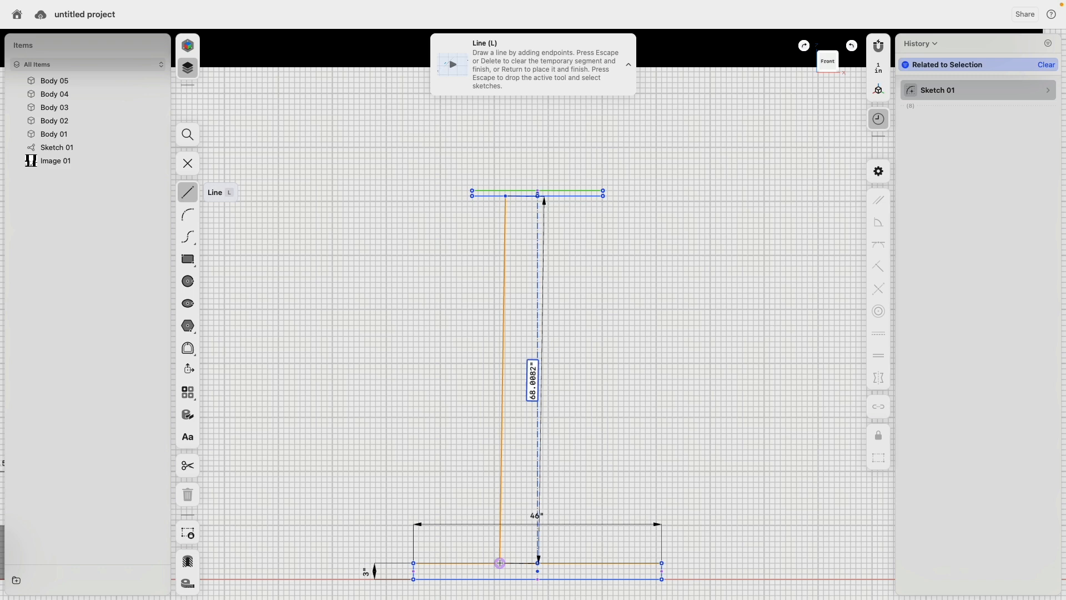
{"action": "key", "text": "Escape"}
{"action": "left_click", "coordinate": [491, 196]}
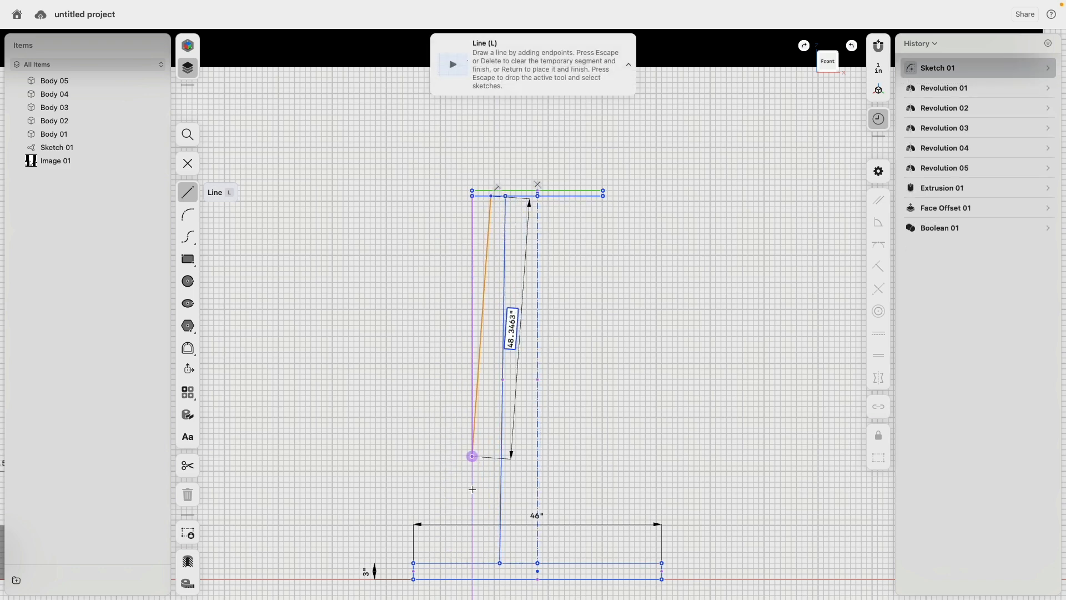
{"action": "left_click", "coordinate": [489, 562]}
{"action": "right_click", "coordinate": [457, 337]}
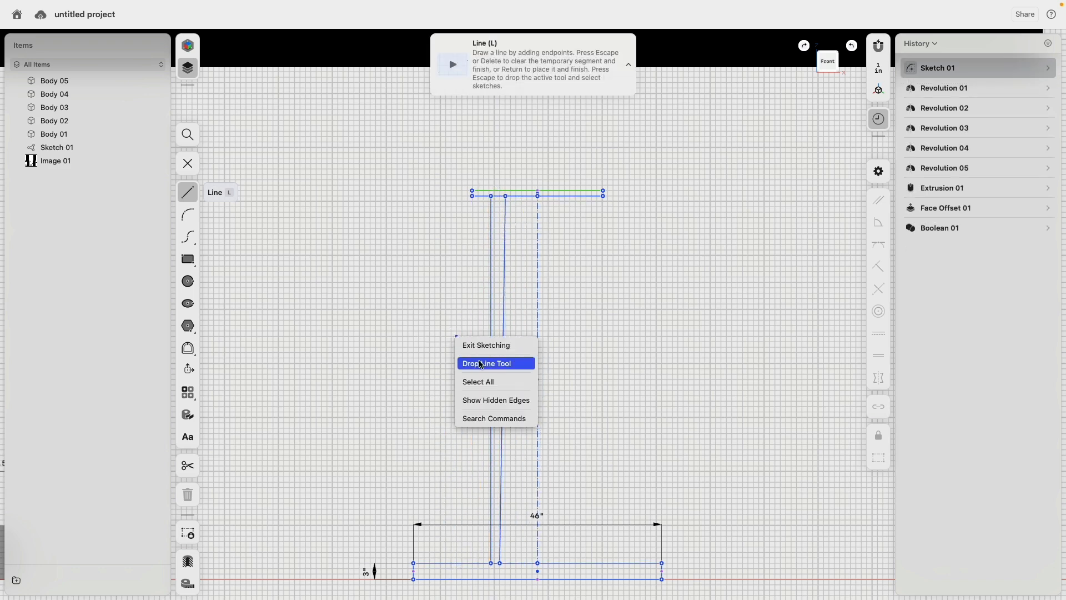
- Finish line drawing and constrain the two rod lines left of the centre line as vertical
{"action": "left_click", "coordinate": [481, 365]}
{"action": "left_click", "coordinate": [491, 317]}
{"action": "left_click", "coordinate": [504, 320], "text": "shift"}
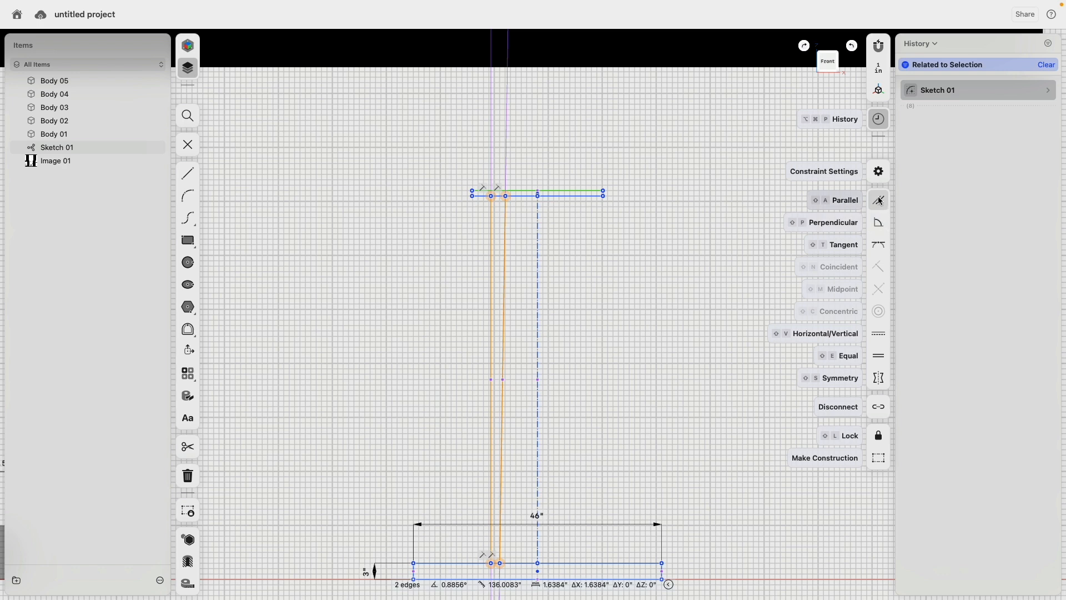
{"action": "left_click", "coordinate": [879, 334]}
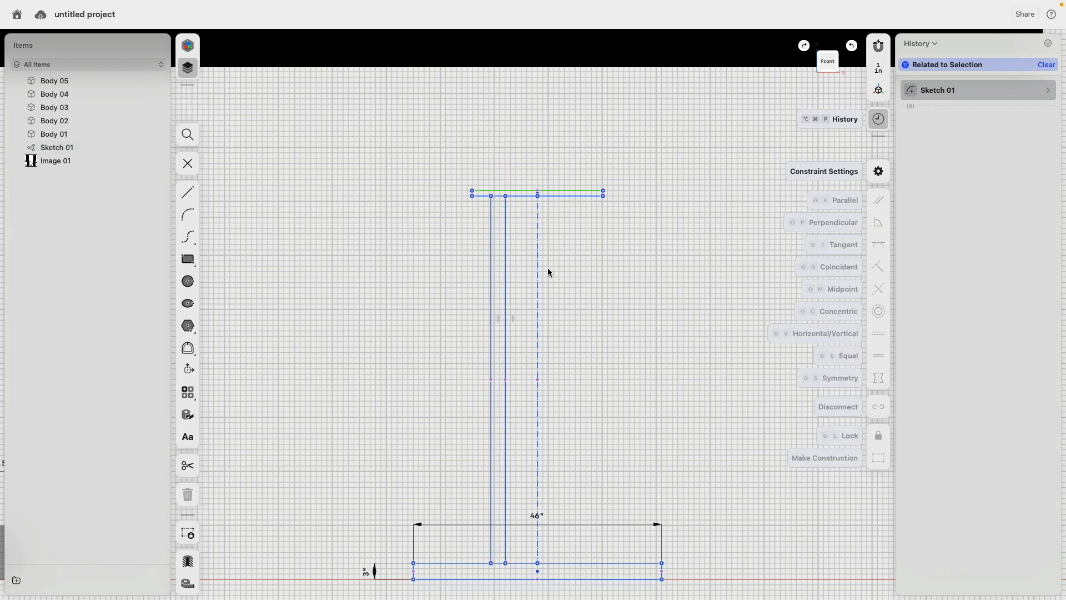
- Set the spacing between the two vertical rod lines to 0.25 in, and revise it to 0.5 in
{"action": "left_click", "coordinate": [505, 265]}
{"action": "left_click", "coordinate": [491, 263]}
{"action": "left_click", "coordinate": [507, 148]}
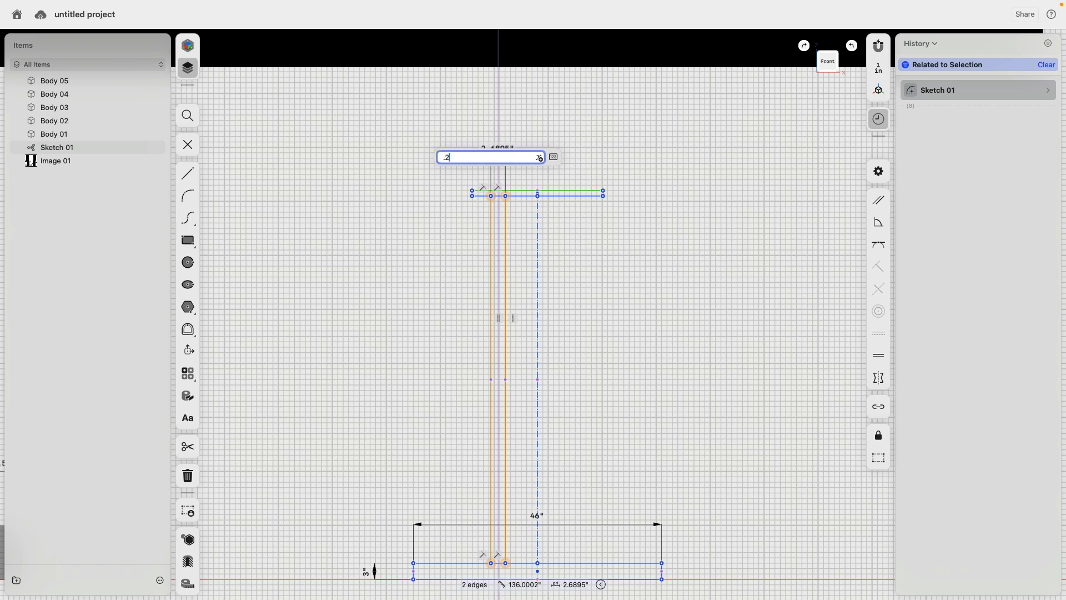
{"action": "key", "text": "Return"}
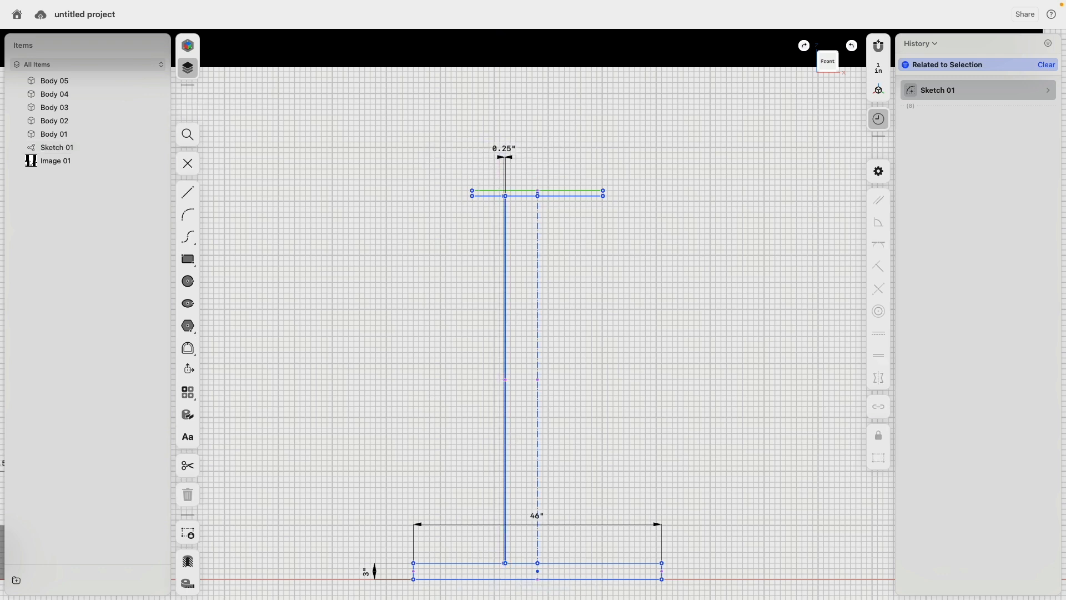
{"action": "left_click", "coordinate": [508, 149]}
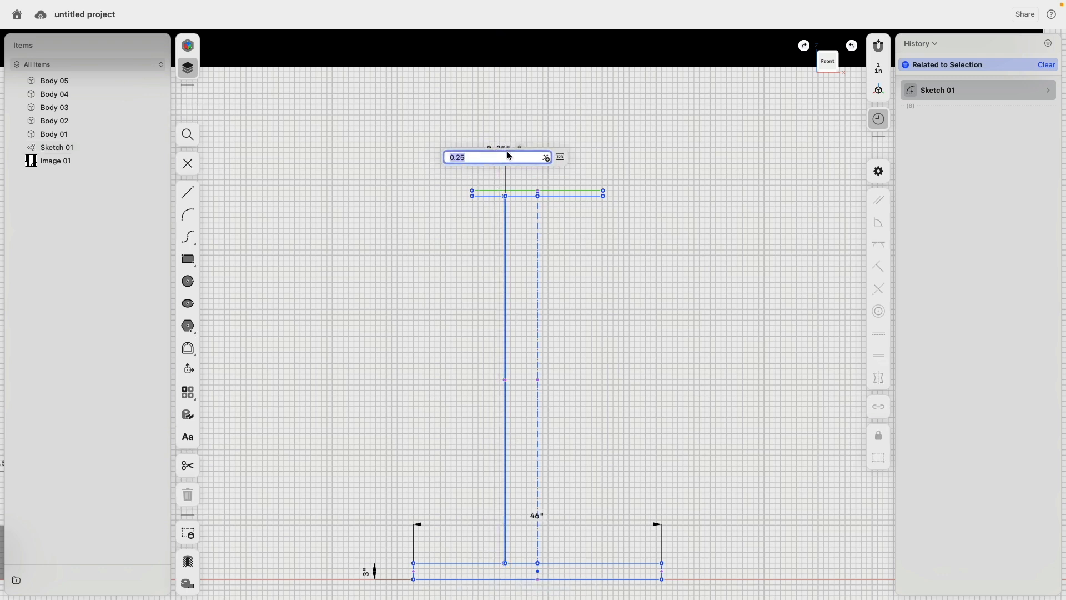
{"action": "type", "text": ".5"}
{"action": "key", "text": "Return"}
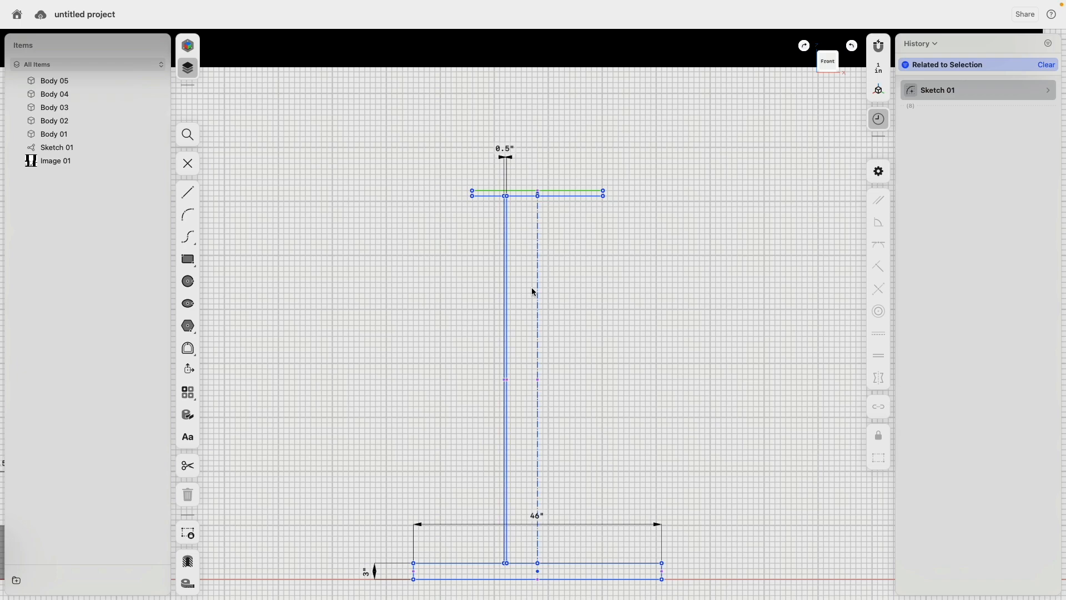
- Exit the sketch and check the linear pendant's bar dimensions in the reference image
{"action": "middle_click_drag", "start_coordinate": [416, 340], "coordinate": [416, 211]}
{"action": "right_click_drag", "start_coordinate": [589, 249], "coordinate": [468, 347]}
{"action": "middle_click_drag", "start_coordinate": [583, 221], "coordinate": [559, 415]}
{"action": "scroll", "coordinate": [537, 365], "scroll_direction": "up", "scroll_amount": 4}
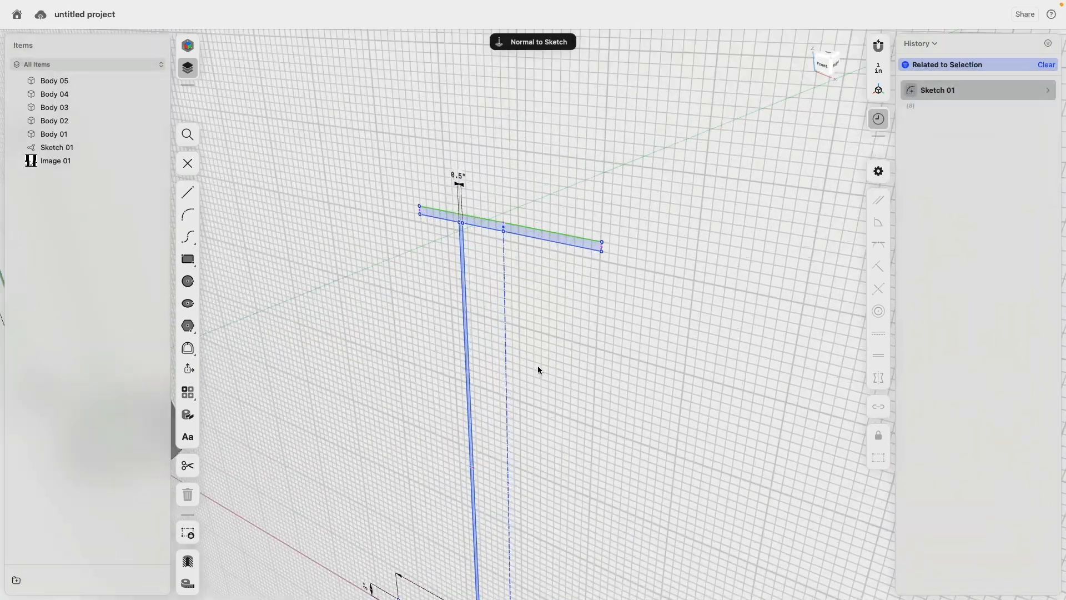
{"action": "key", "text": "Escape"}
{"action": "scroll", "coordinate": [547, 373], "scroll_direction": "down", "scroll_amount": 4}
{"action": "scroll", "coordinate": [537, 328], "scroll_direction": "down", "scroll_amount": 6}
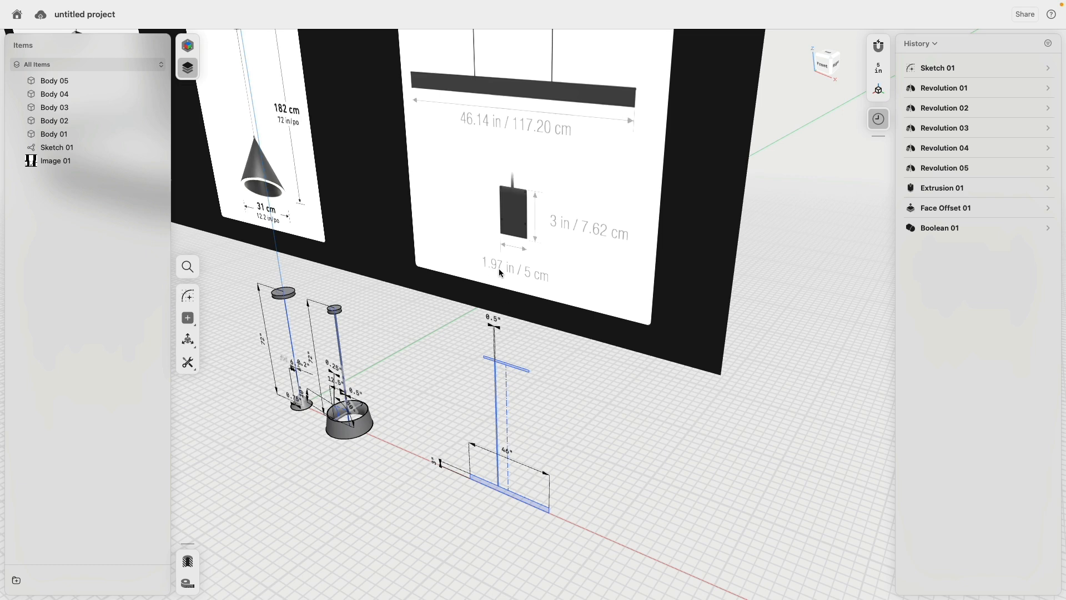
- Extrude the 46 in bar profile symmetrically, about 2 in to each side of the sketch plane
{"action": "scroll", "coordinate": [552, 533], "scroll_direction": "up", "scroll_amount": 5}
{"action": "right_click_drag", "start_coordinate": [503, 513], "coordinate": [464, 488]}
{"action": "scroll", "coordinate": [472, 487], "scroll_direction": "up", "scroll_amount": 4}
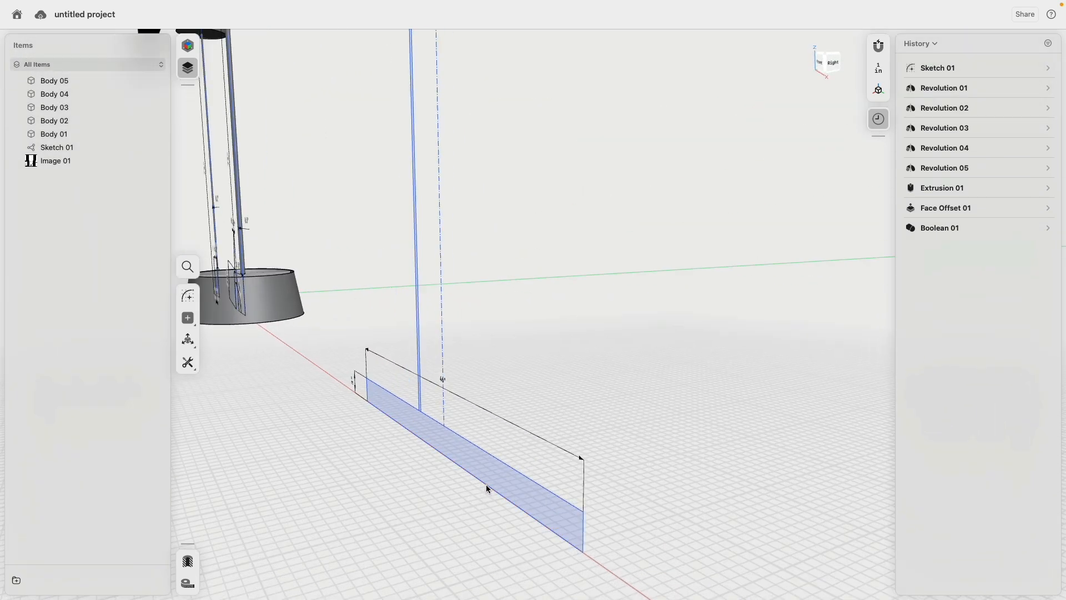
{"action": "left_click", "coordinate": [487, 488]}
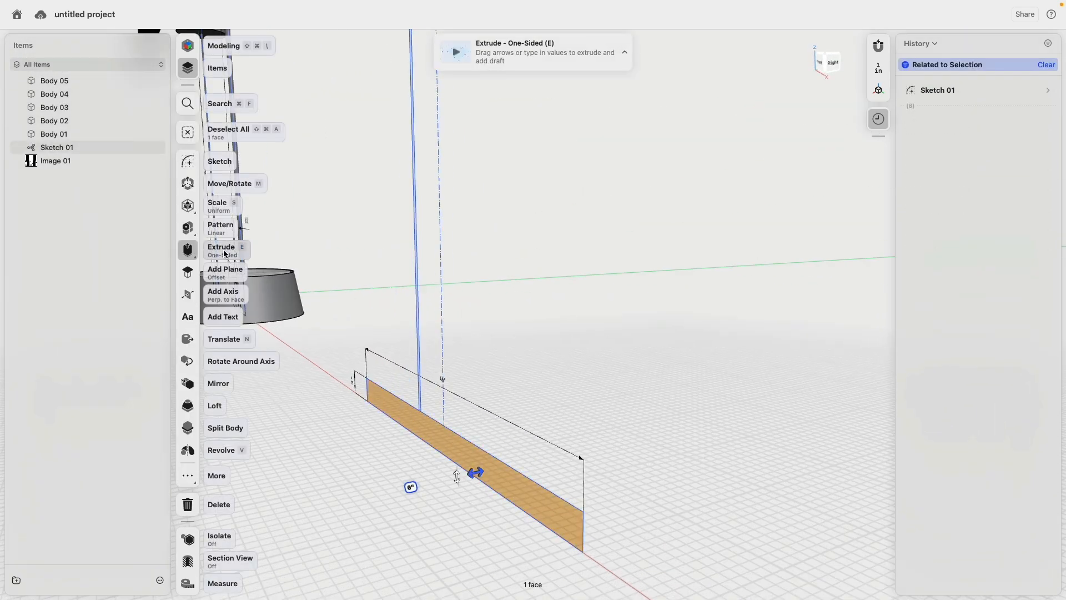
{"action": "left_click", "coordinate": [225, 253]}
{"action": "left_click", "coordinate": [244, 275]}
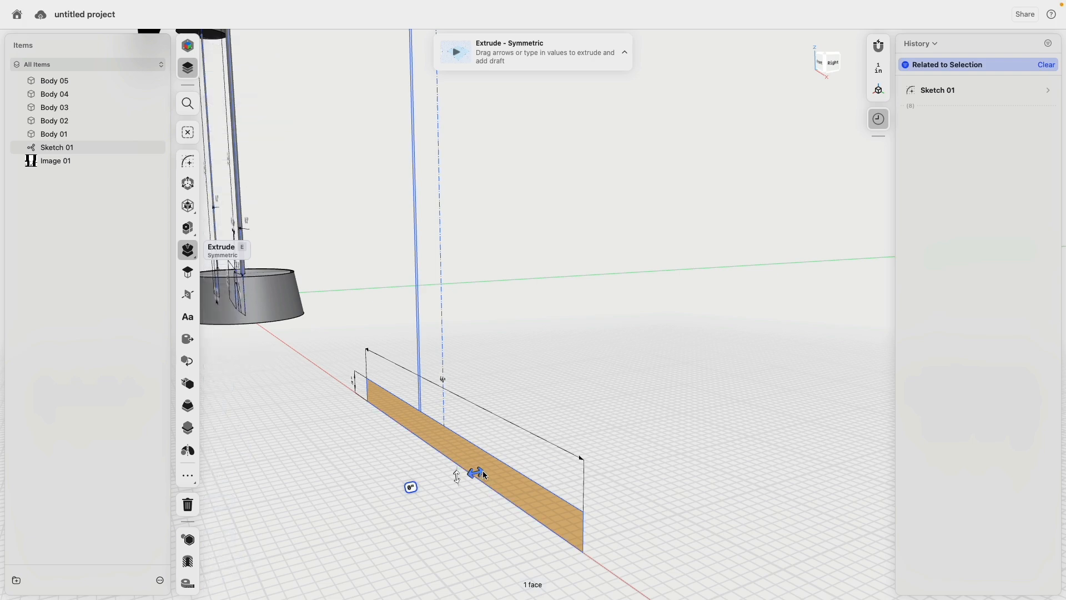
{"action": "left_click_drag", "start_coordinate": [476, 472], "coordinate": [465, 480]}
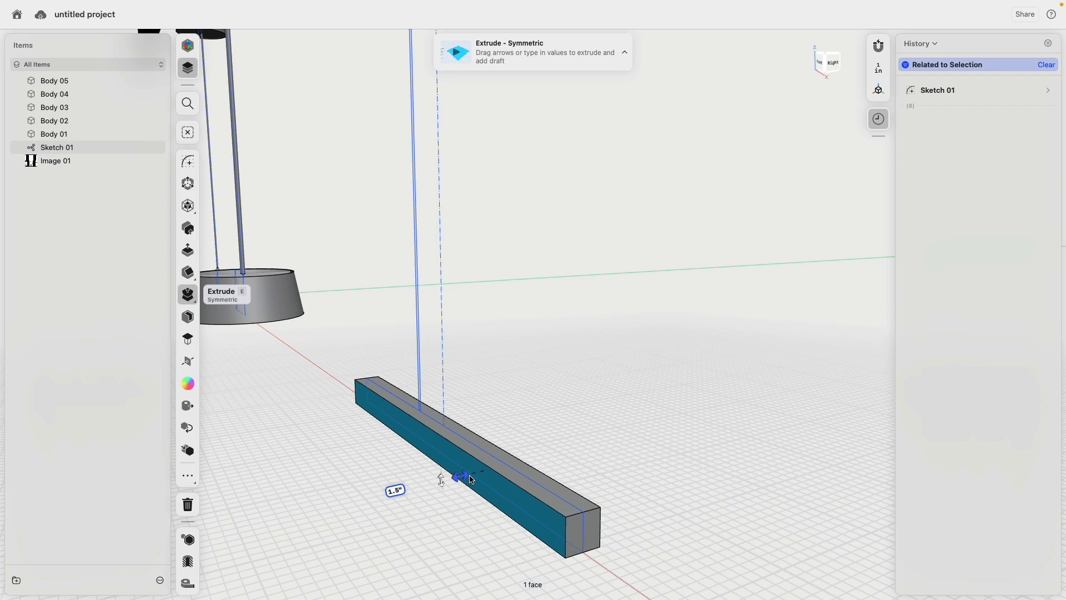
{"action": "left_click_drag", "start_coordinate": [464, 478], "coordinate": [464, 478]}
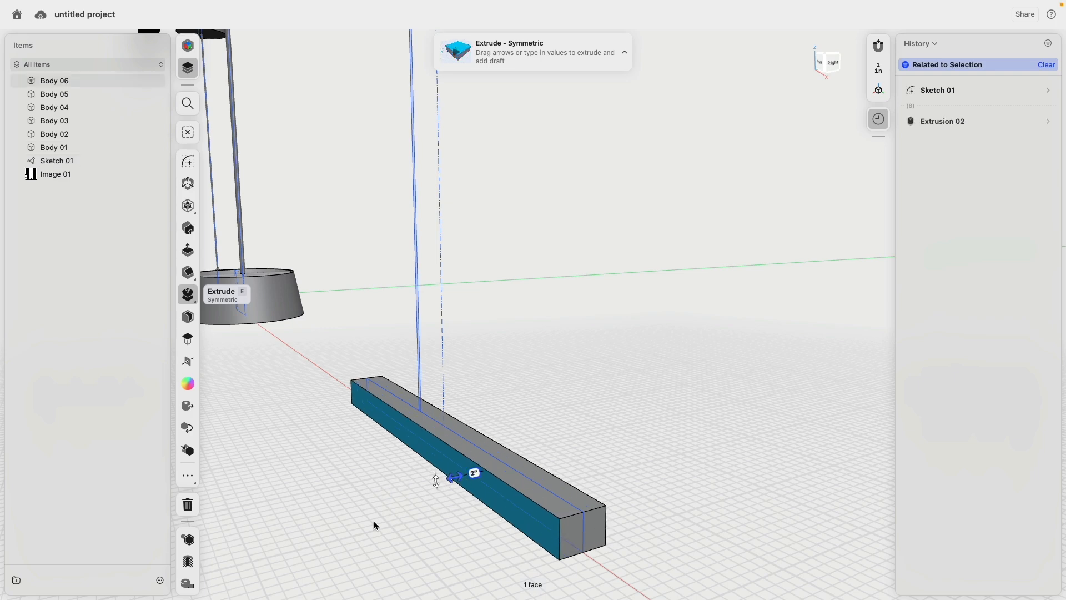
{"action": "left_click", "coordinate": [374, 521]}
- Revolve the narrow rod profile around its edge nearest the centre line to form a solid rod
{"action": "scroll", "coordinate": [367, 418], "scroll_direction": "down", "scroll_amount": 3}
{"action": "right_click_drag", "start_coordinate": [368, 418], "coordinate": [424, 411]}
{"action": "scroll", "coordinate": [428, 408], "scroll_direction": "up", "scroll_amount": 8}
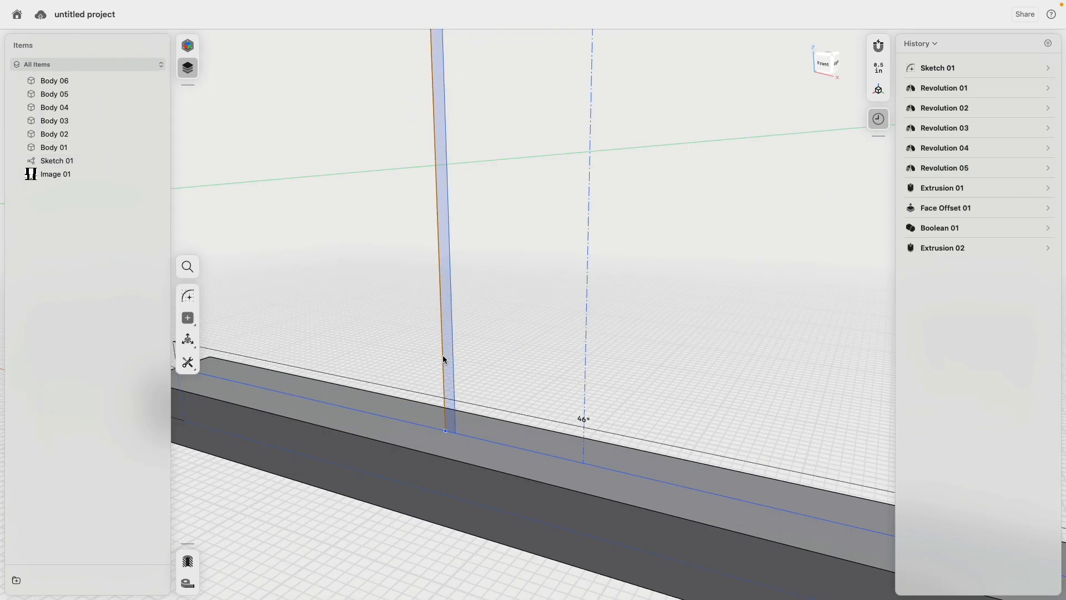
{"action": "left_click", "coordinate": [444, 360]}
{"action": "left_click", "coordinate": [188, 307]}
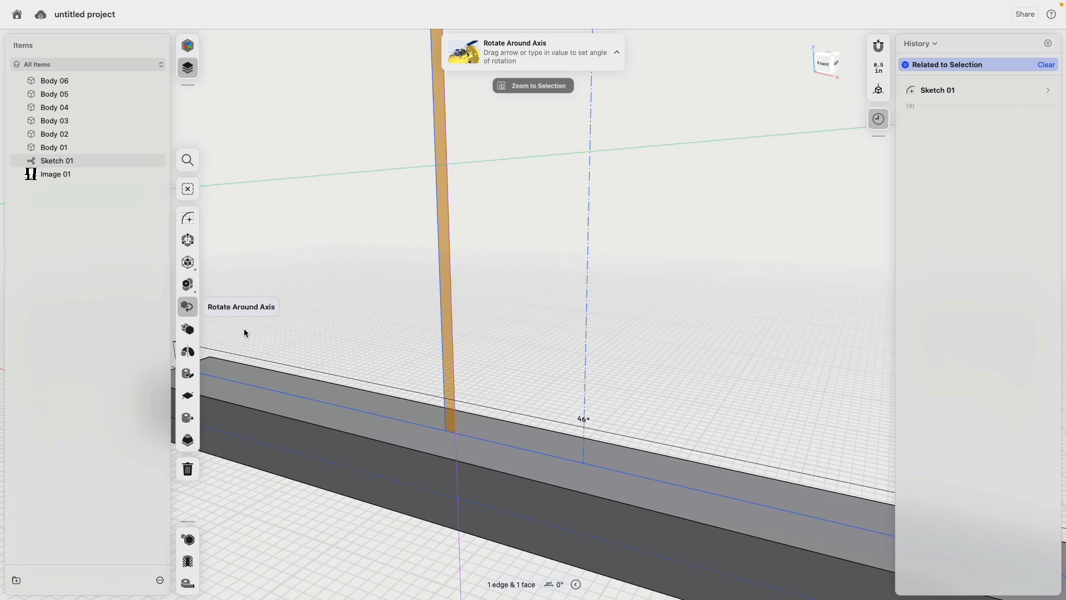
{"action": "left_click", "coordinate": [187, 351]}
- Mirror the rod body across the central construction line to make the second suspension rod
{"action": "left_click", "coordinate": [459, 292]}
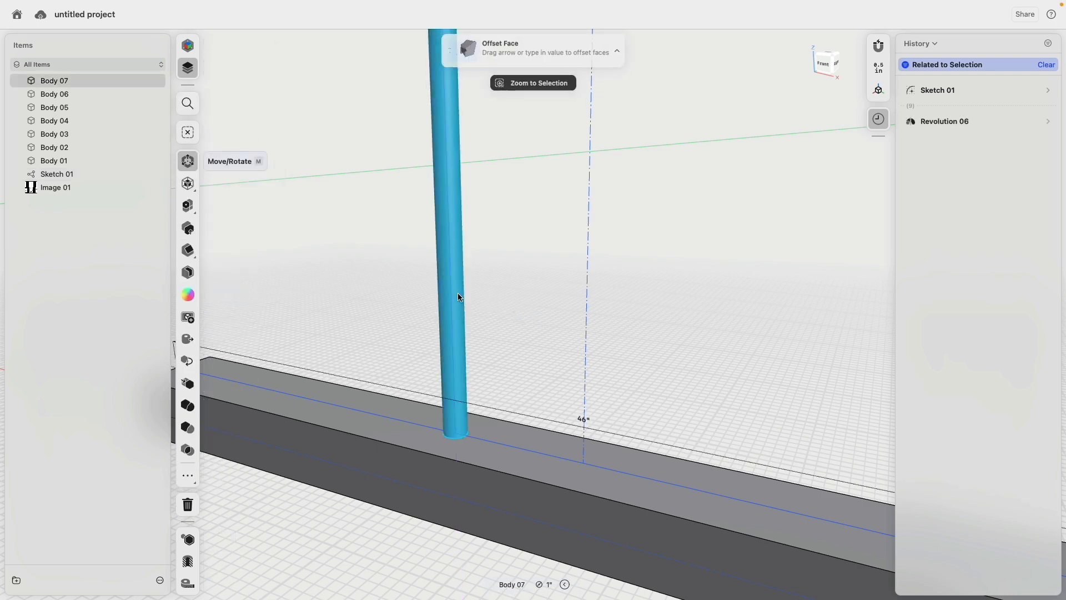
{"action": "key", "text": "m"}
{"action": "left_click", "coordinate": [584, 341]}
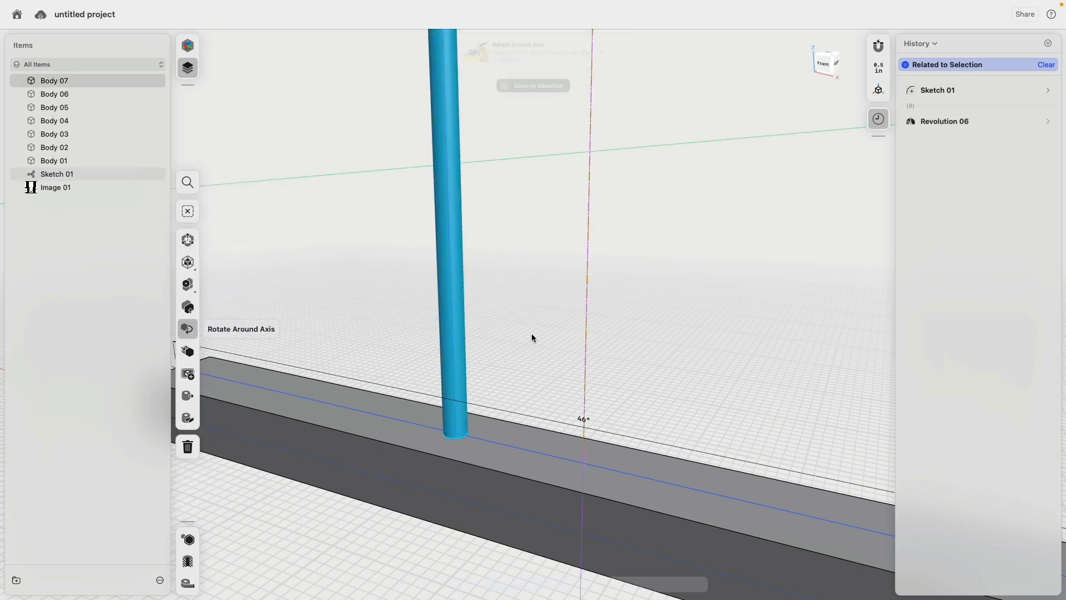
{"action": "left_click", "coordinate": [191, 356]}
{"action": "left_click", "coordinate": [188, 285]}
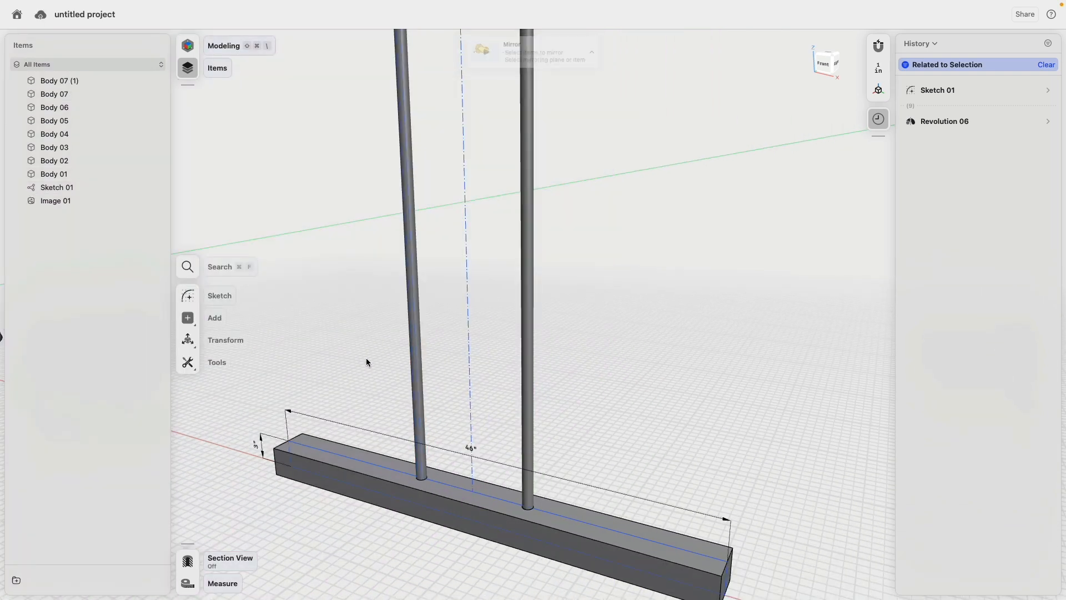
- Extrude the canopy rectangle above the rods symmetrically, 3 in to each side
{"action": "scroll", "coordinate": [511, 219], "scroll_direction": "up", "scroll_amount": 5}
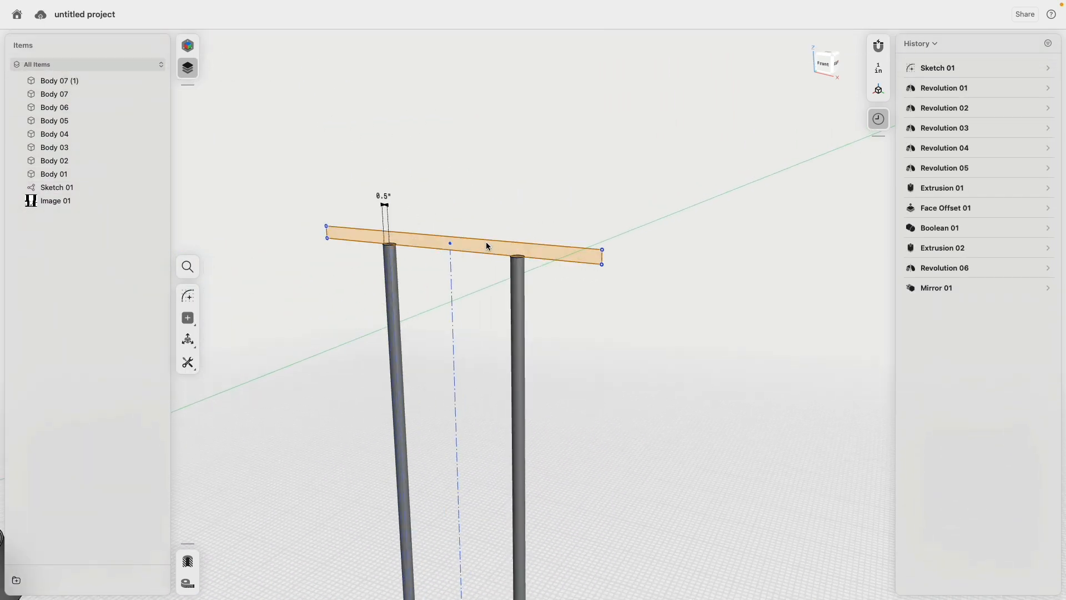
{"action": "left_click", "coordinate": [485, 248]}
{"action": "right_click_drag", "start_coordinate": [485, 249], "coordinate": [439, 271]}
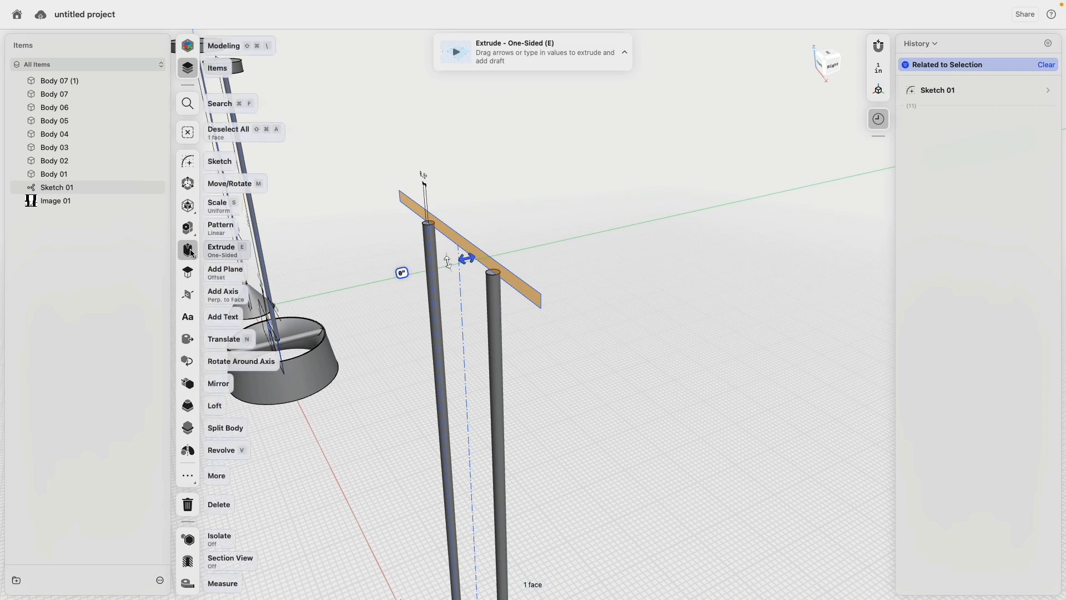
{"action": "left_click", "coordinate": [191, 252]}
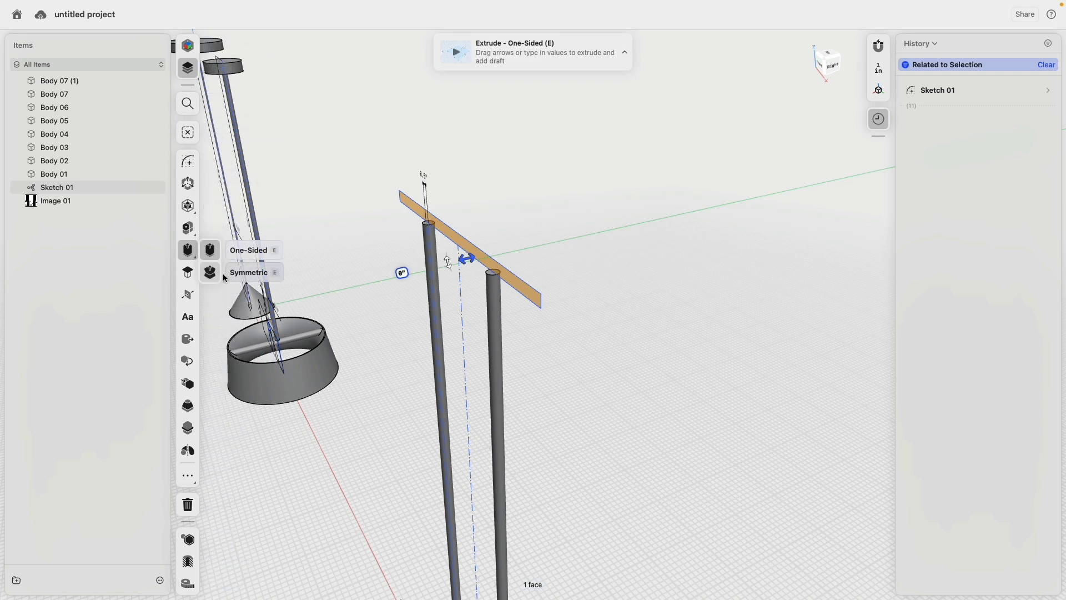
{"action": "left_click", "coordinate": [250, 269]}
{"action": "left_click_drag", "start_coordinate": [464, 258], "coordinate": [439, 269]}
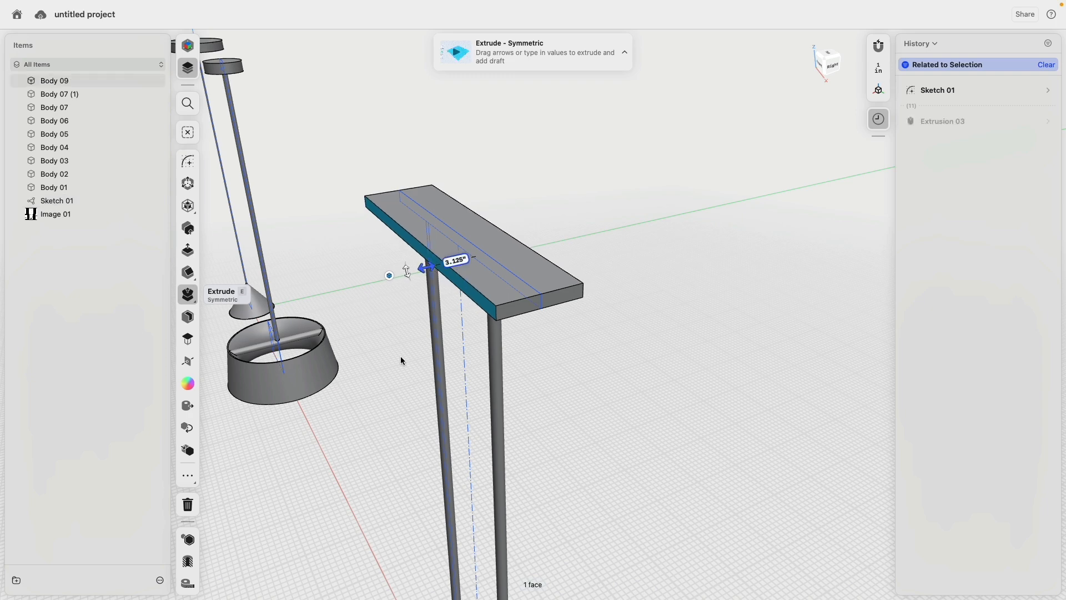
{"action": "left_click", "coordinate": [455, 260]}
{"action": "type", "text": "3"}
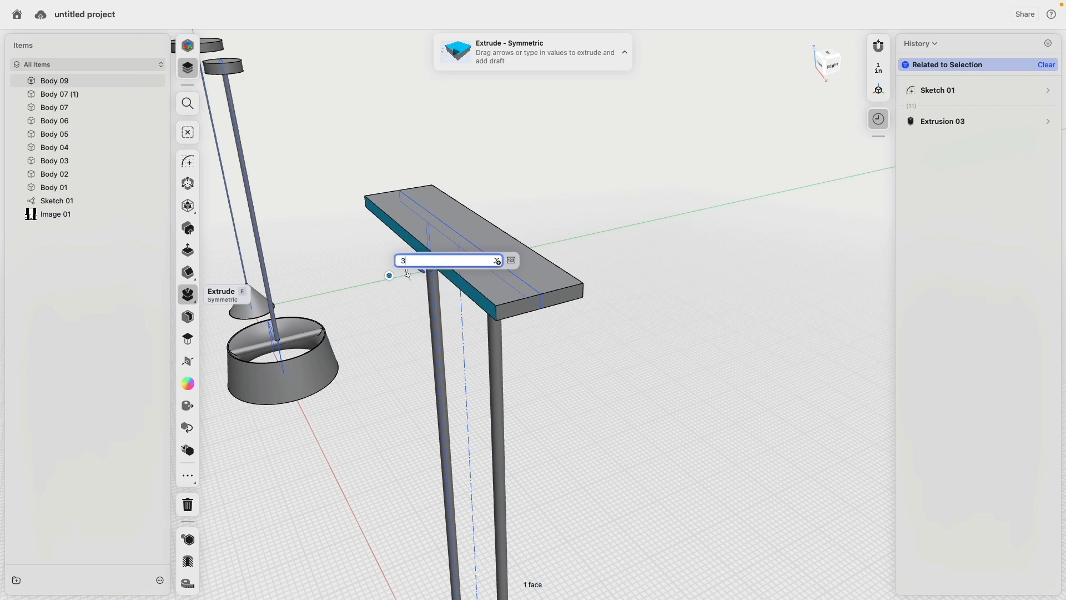
{"action": "key", "text": "Return"}
- Shell the bar body from its bottom face with a wall thickness of 0.25 in
{"action": "right_click_drag", "start_coordinate": [522, 414], "coordinate": [614, 328]}
{"action": "scroll", "coordinate": [613, 414], "scroll_direction": "down", "scroll_amount": 8}
{"action": "right_click_drag", "start_coordinate": [552, 428], "coordinate": [558, 404]}
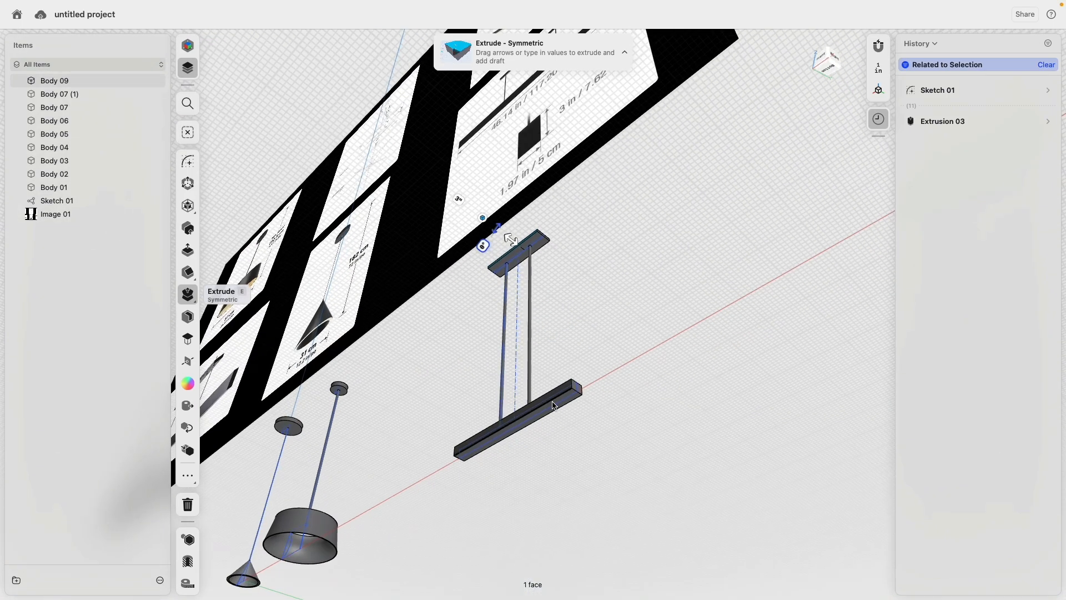
{"action": "scroll", "coordinate": [559, 405], "scroll_direction": "up", "scroll_amount": 10}
{"action": "left_click", "coordinate": [566, 397]}
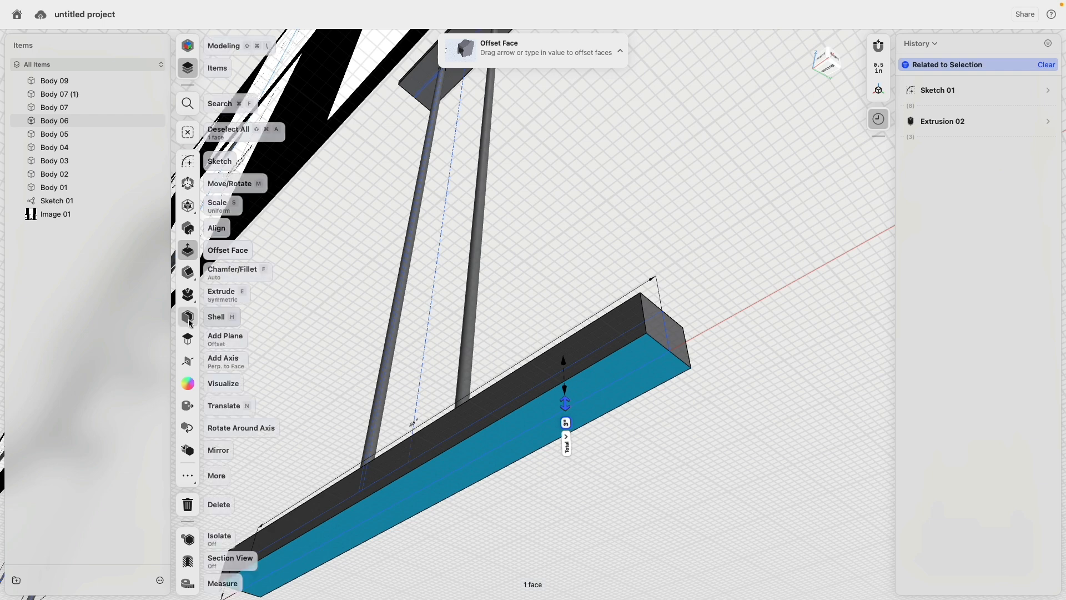
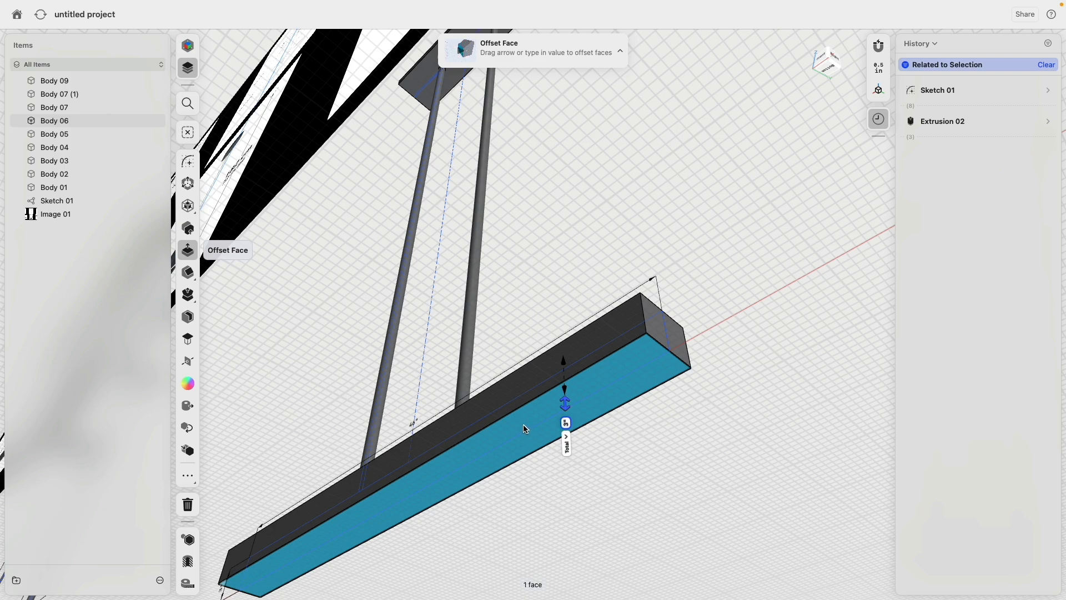
{"action": "left_click", "coordinate": [200, 325]}
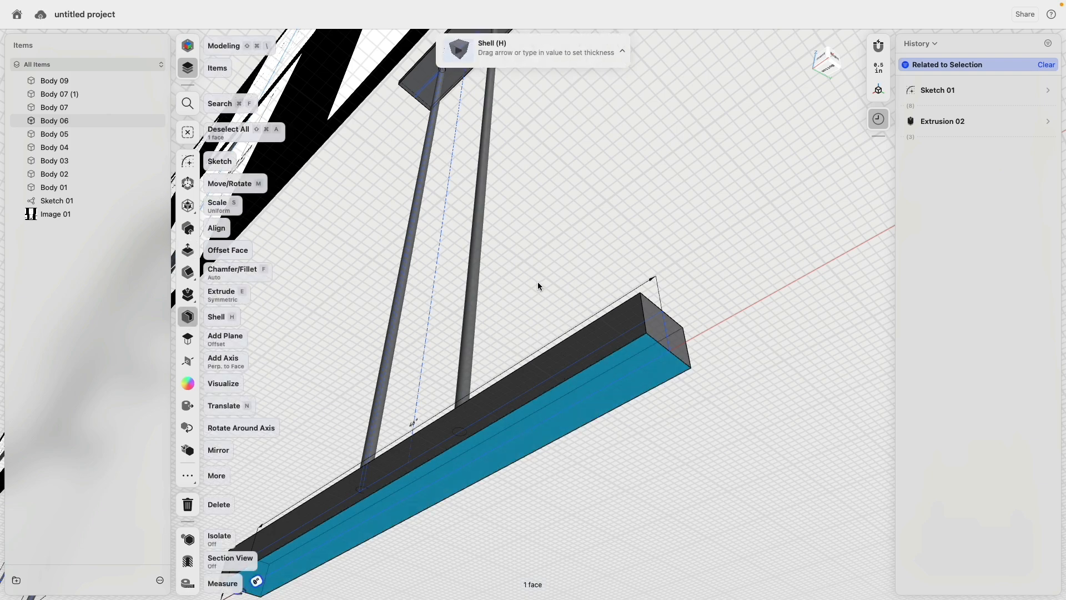
{"action": "scroll", "coordinate": [470, 213], "scroll_direction": "up", "scroll_amount": 5}
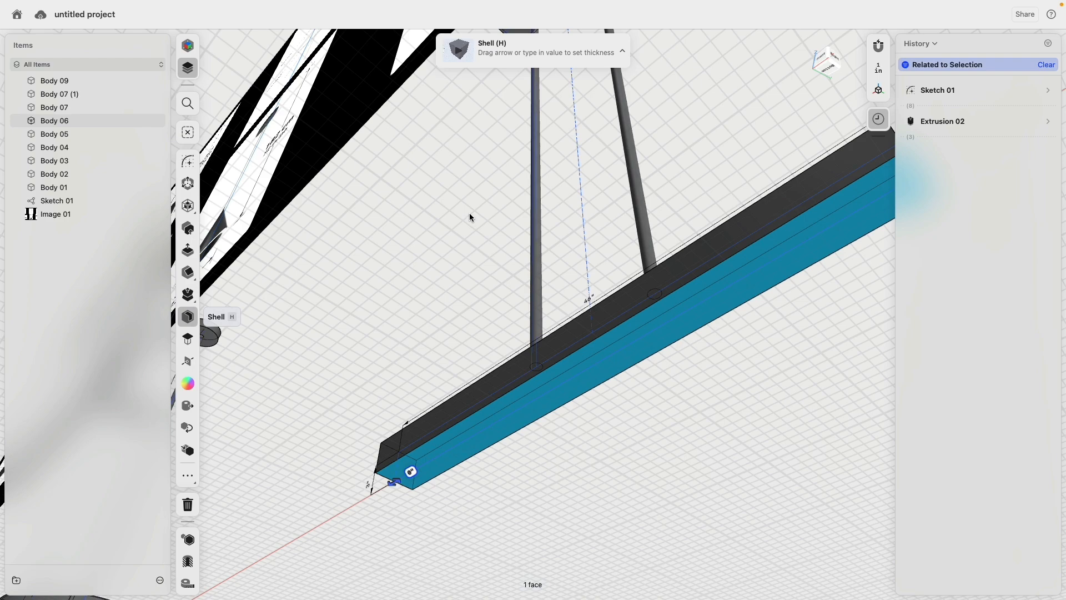
{"action": "type", "text": ".25"}
{"action": "key", "text": "Return"}
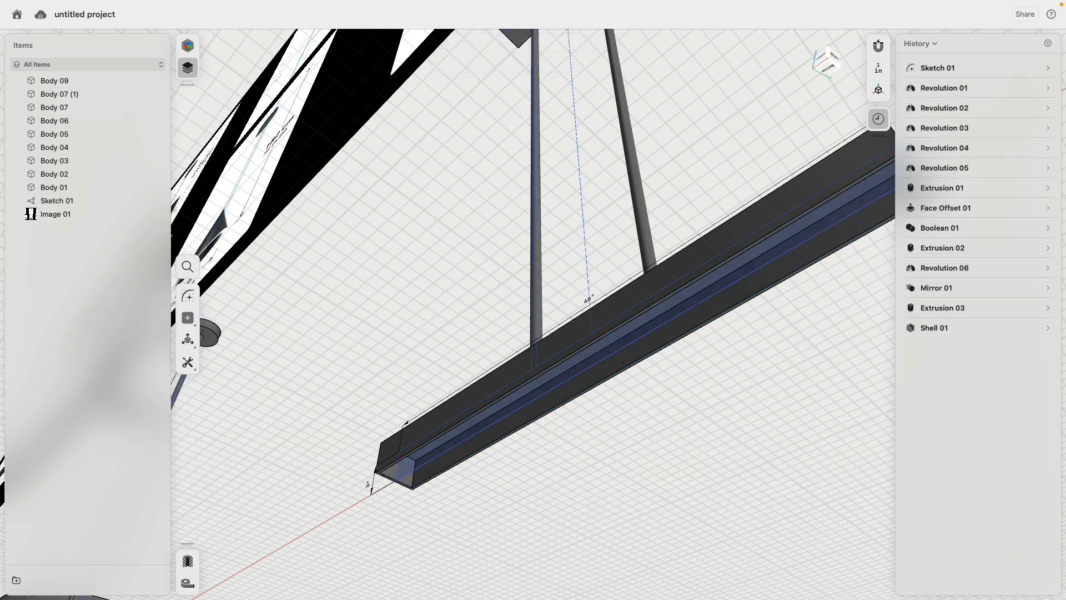
- Try filling the bar's cavity by extruding its inner top face 2.75 in as a new body, and undo it
{"action": "scroll", "coordinate": [419, 514], "scroll_direction": "up", "scroll_amount": 5}
{"action": "right_click_drag", "start_coordinate": [422, 487], "coordinate": [361, 411]}
{"action": "left_click", "coordinate": [364, 402]}
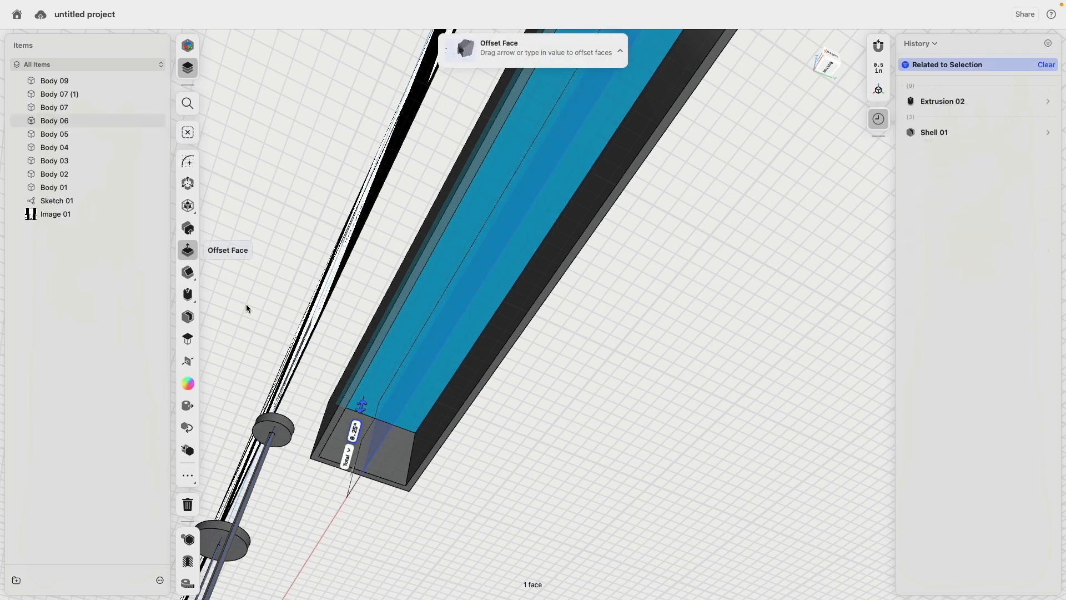
{"action": "key", "text": "e"}
{"action": "left_click_drag", "start_coordinate": [364, 410], "coordinate": [324, 449]}
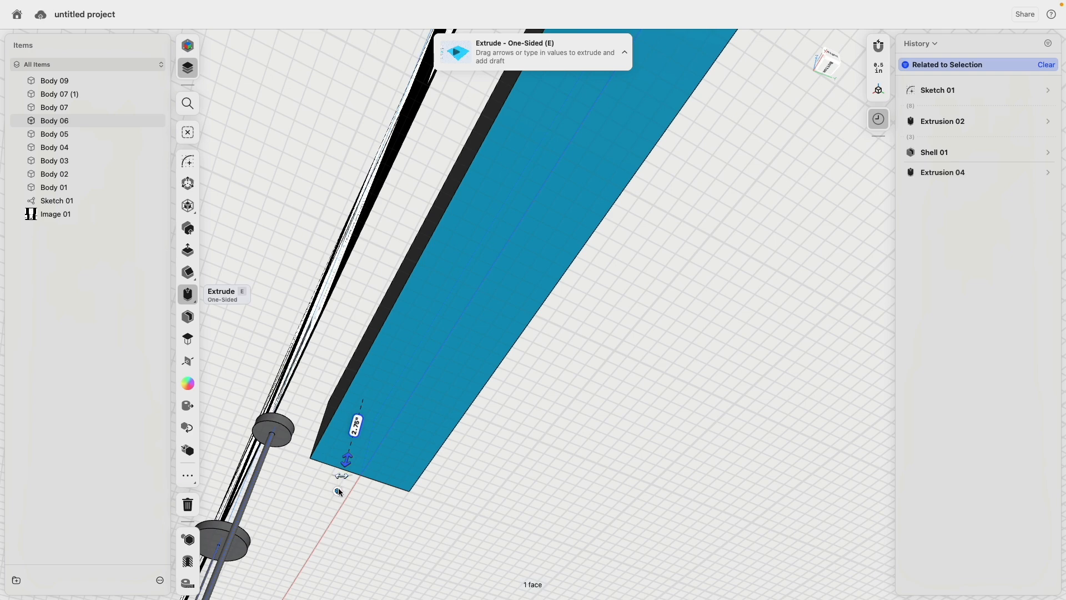
{"action": "left_click", "coordinate": [338, 492]}
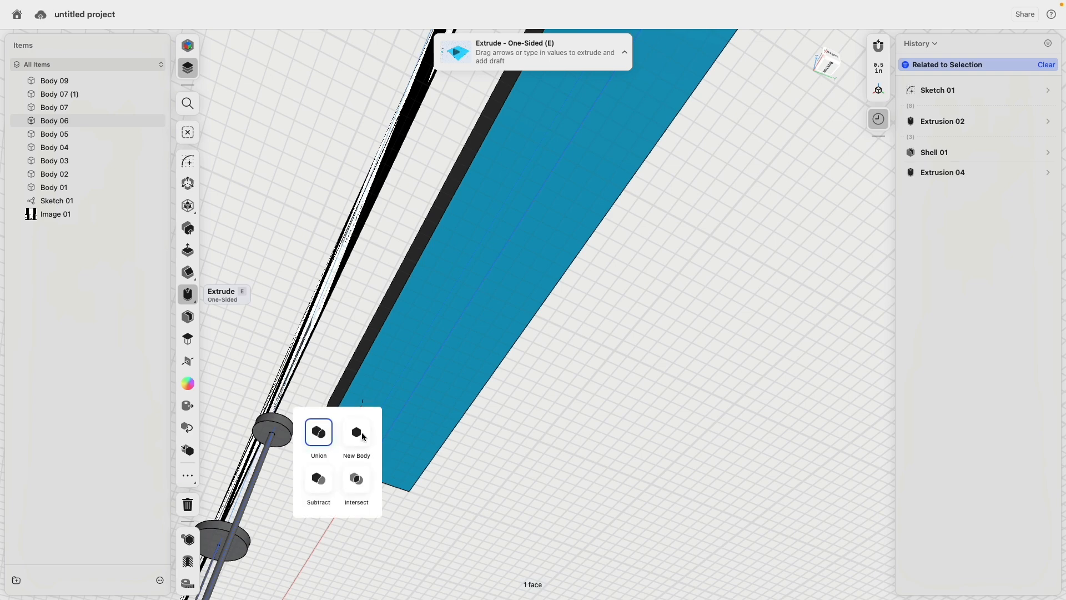
{"action": "left_click", "coordinate": [359, 433]}
{"action": "key", "text": "super+z"}
{"action": "key", "text": "super+z"}
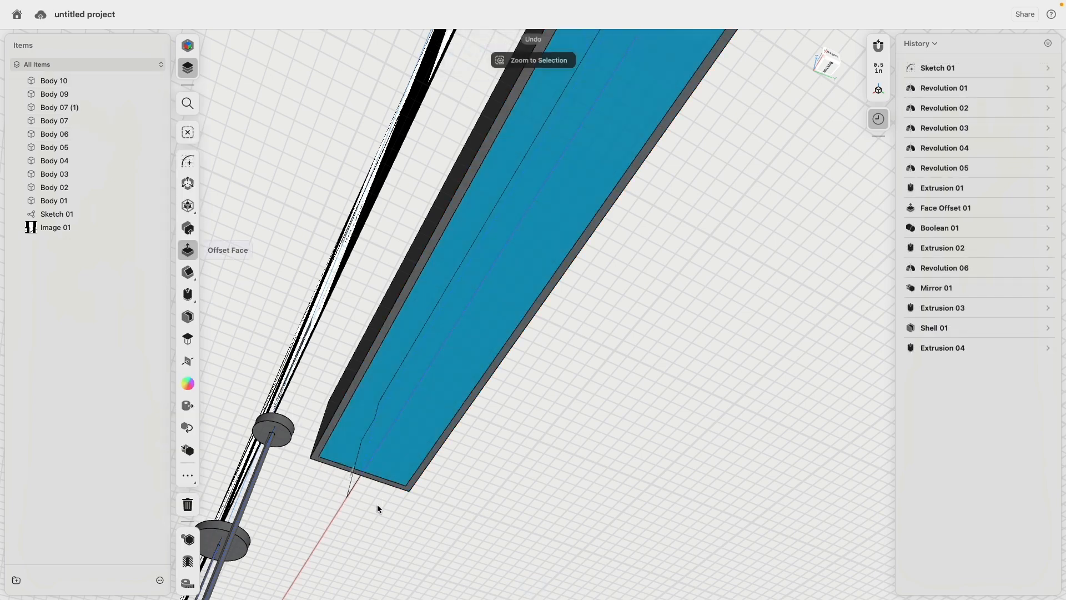
- Loft between the bar's two opposite inner side walls to fill the cavity with a new body
{"action": "left_click", "coordinate": [426, 448]}
{"action": "right_click_drag", "start_coordinate": [456, 459], "coordinate": [366, 446]}
{"action": "left_click", "coordinate": [355, 443]}
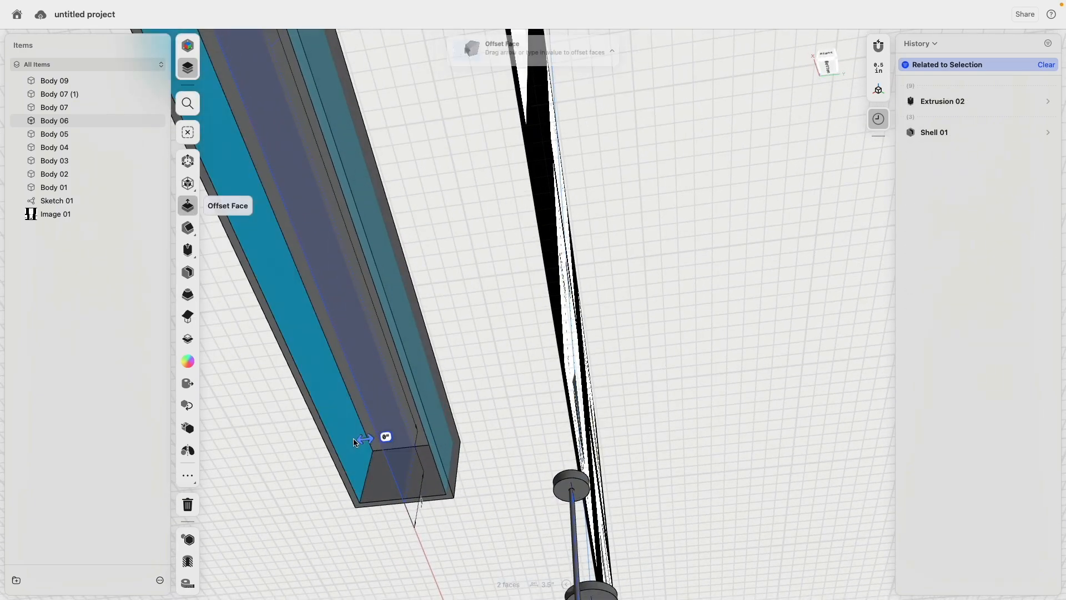
{"action": "left_click", "coordinate": [188, 295]}
{"action": "left_click", "coordinate": [190, 316]}
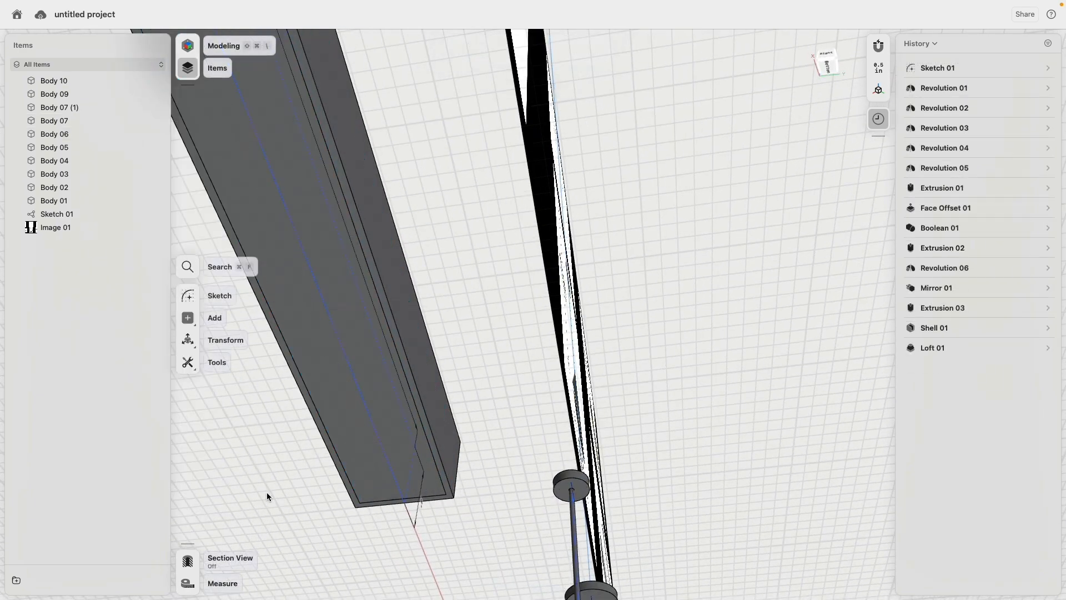
- Inspect the linear pendant and the filled underside of its bar from several angles
{"action": "right_click_drag", "start_coordinate": [267, 493], "coordinate": [365, 459]}
{"action": "left_click", "coordinate": [348, 478]}
{"action": "scroll", "coordinate": [331, 514], "scroll_direction": "down", "scroll_amount": 10}
{"action": "right_click_drag", "start_coordinate": [331, 513], "coordinate": [453, 466]}
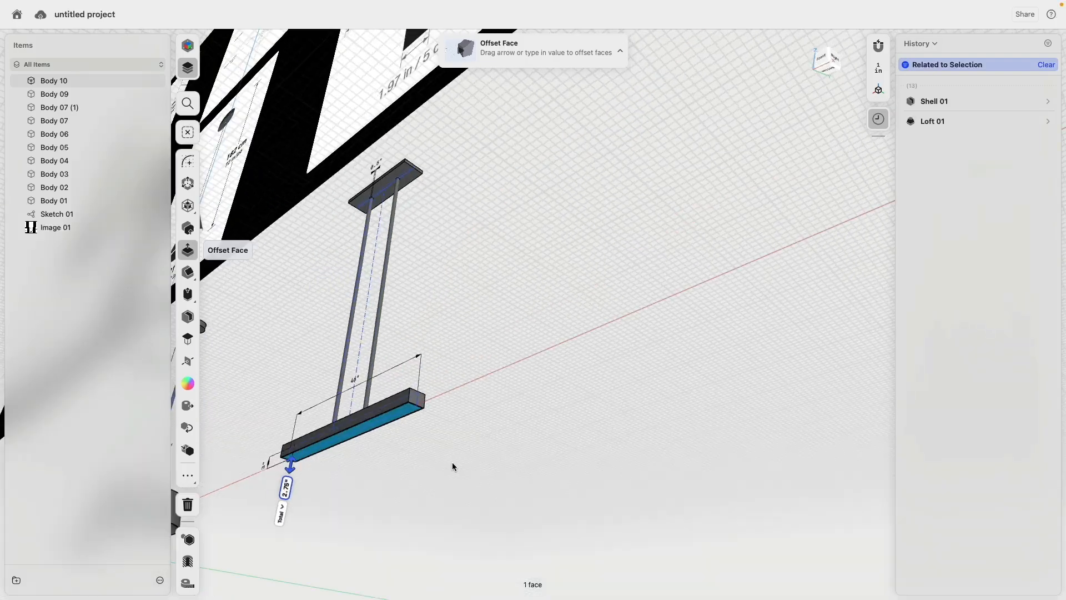
{"action": "left_click", "coordinate": [451, 466]}
{"action": "middle_click_drag", "start_coordinate": [397, 462], "coordinate": [524, 460]}
{"action": "right_click_drag", "start_coordinate": [524, 457], "coordinate": [618, 410]}
{"action": "scroll", "coordinate": [619, 405], "scroll_direction": "down", "scroll_amount": 5}
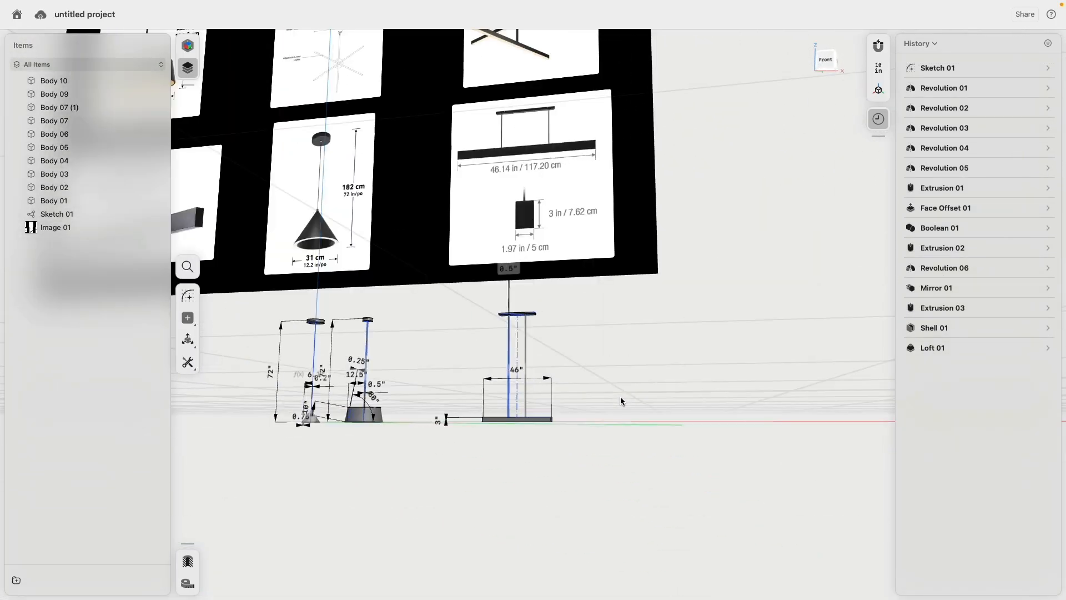
- Align the view to the front and open the pendant sketch for editing with nothing selected
{"action": "left_click", "coordinate": [827, 60]}
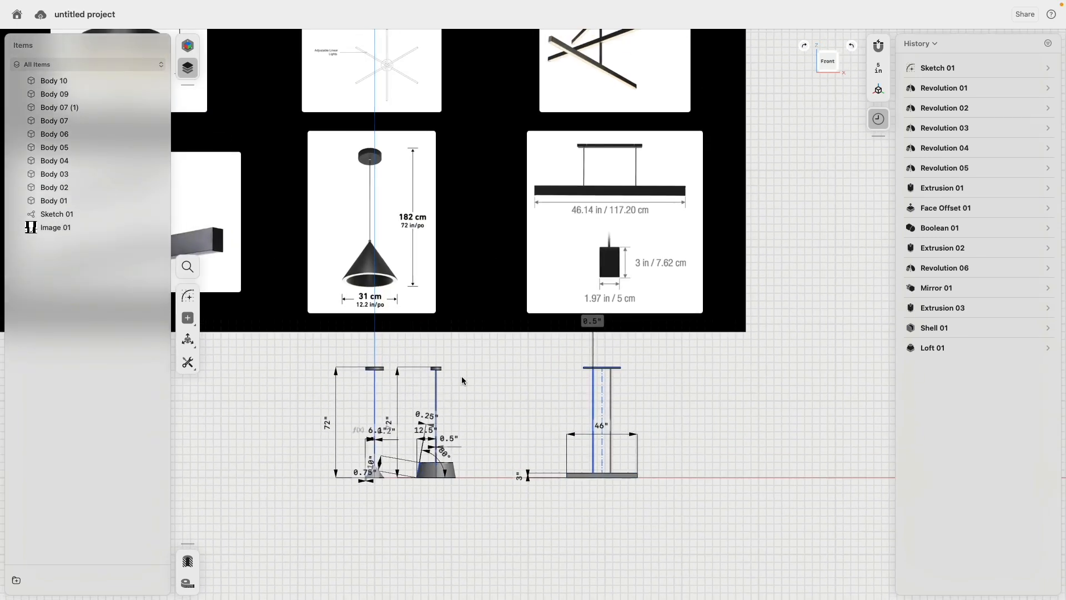
{"action": "double_click", "coordinate": [602, 396]}
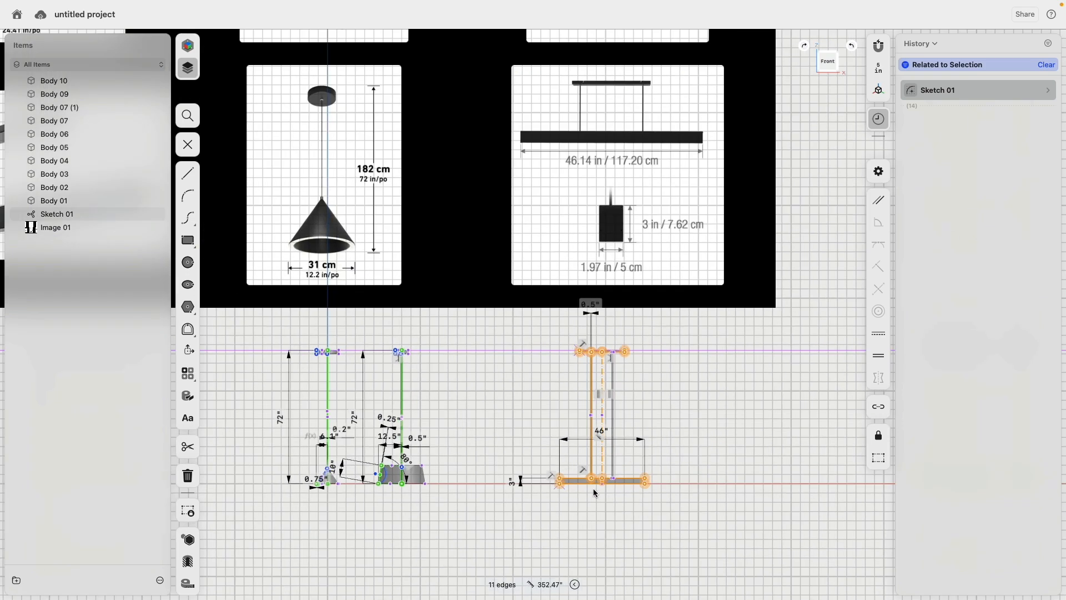
{"action": "scroll", "coordinate": [577, 488], "scroll_direction": "up", "scroll_amount": 3}
{"action": "left_click_drag", "start_coordinate": [527, 486], "coordinate": [417, 489]}
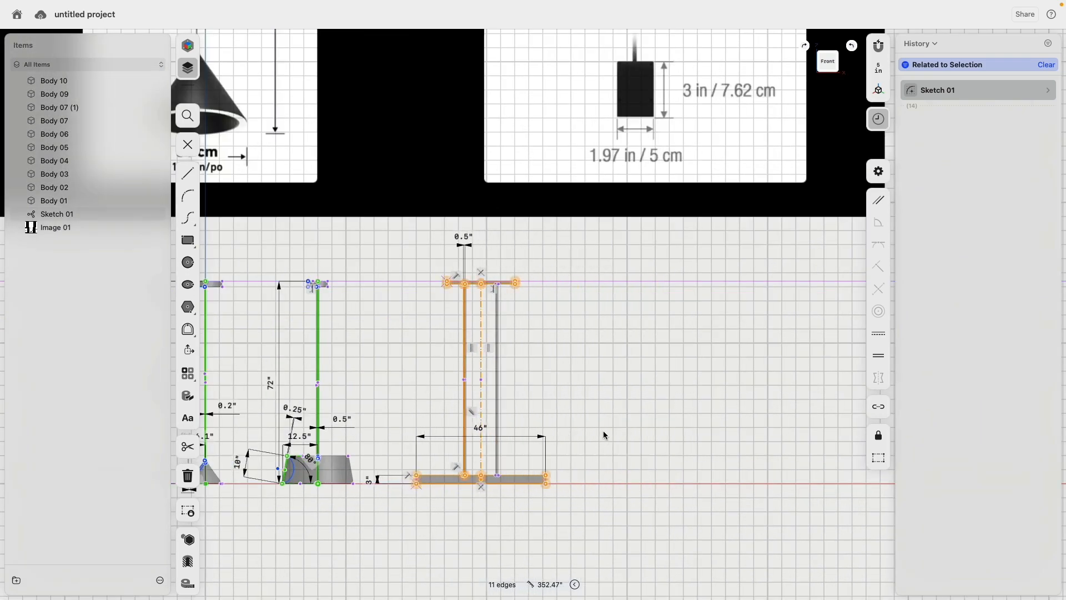
{"action": "left_click", "coordinate": [609, 435]}
- Examine the dimensioned drawing of the crossed linear-bar pendant in the reference image
{"action": "scroll", "coordinate": [609, 434], "scroll_direction": "down", "scroll_amount": 4}
{"action": "middle_click_drag", "start_coordinate": [638, 398], "coordinate": [758, 531]}
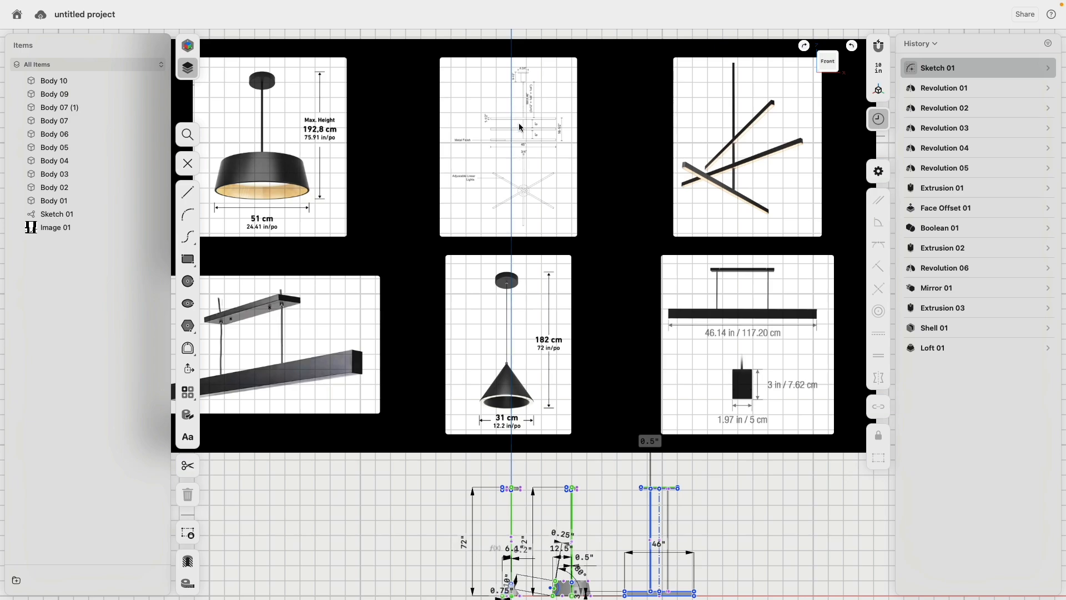
{"action": "scroll", "coordinate": [521, 127], "scroll_direction": "down", "scroll_amount": 3}
{"action": "scroll", "coordinate": [522, 139], "scroll_direction": "up", "scroll_amount": 10}
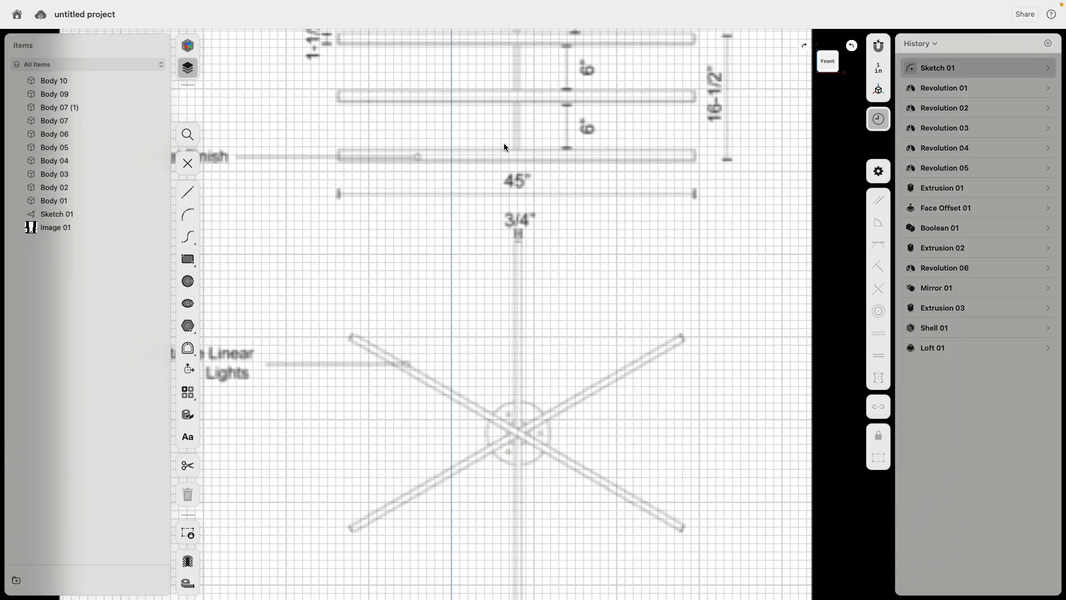
{"action": "scroll", "coordinate": [516, 183], "scroll_direction": "down", "scroll_amount": 3}
{"action": "scroll", "coordinate": [507, 222], "scroll_direction": "down", "scroll_amount": 2}
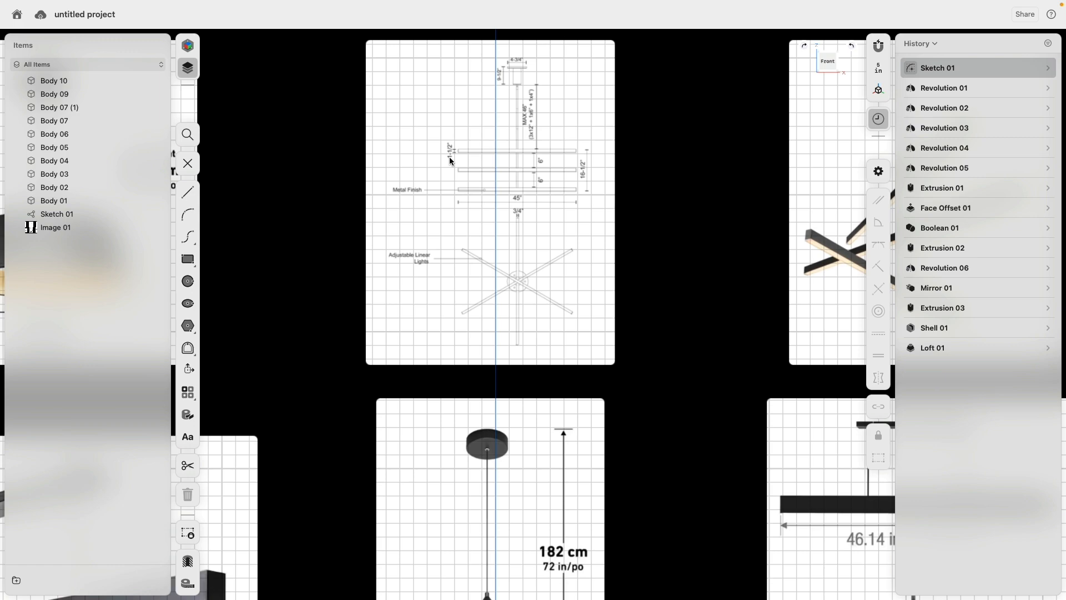
{"action": "scroll", "coordinate": [555, 311], "scroll_direction": "down", "scroll_amount": 7}
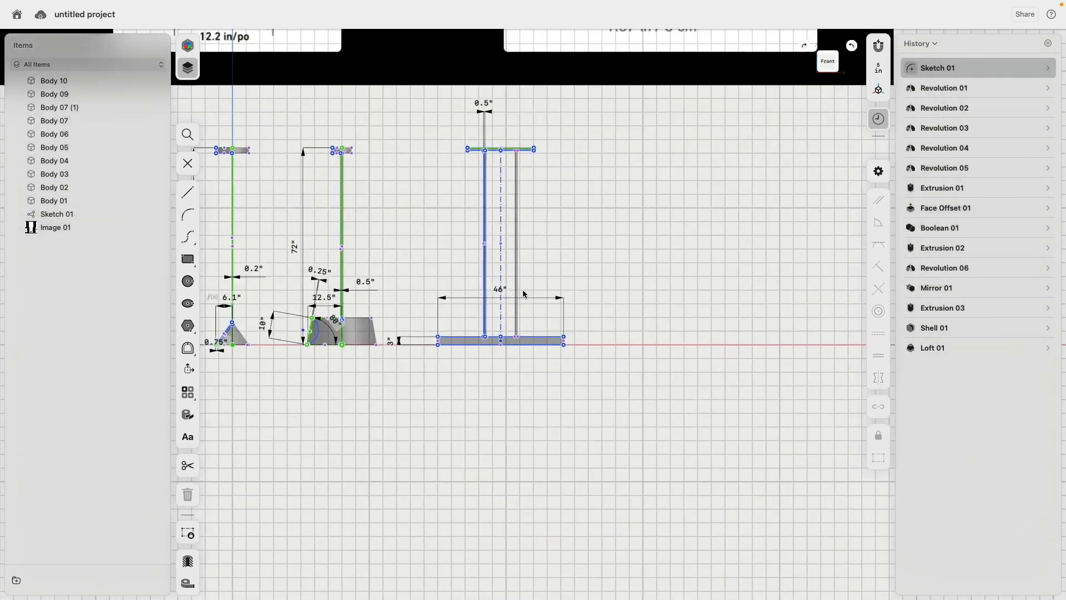
- Copy the drum pendant's connected sketch profile horizontally by about 130 in, past the linear pendant
{"action": "scroll", "coordinate": [534, 300], "scroll_direction": "left", "scroll_amount": 3}
{"action": "scroll", "coordinate": [495, 284], "scroll_direction": "up", "scroll_amount": 3}
{"action": "scroll", "coordinate": [525, 284], "scroll_direction": "up", "scroll_amount": 3}
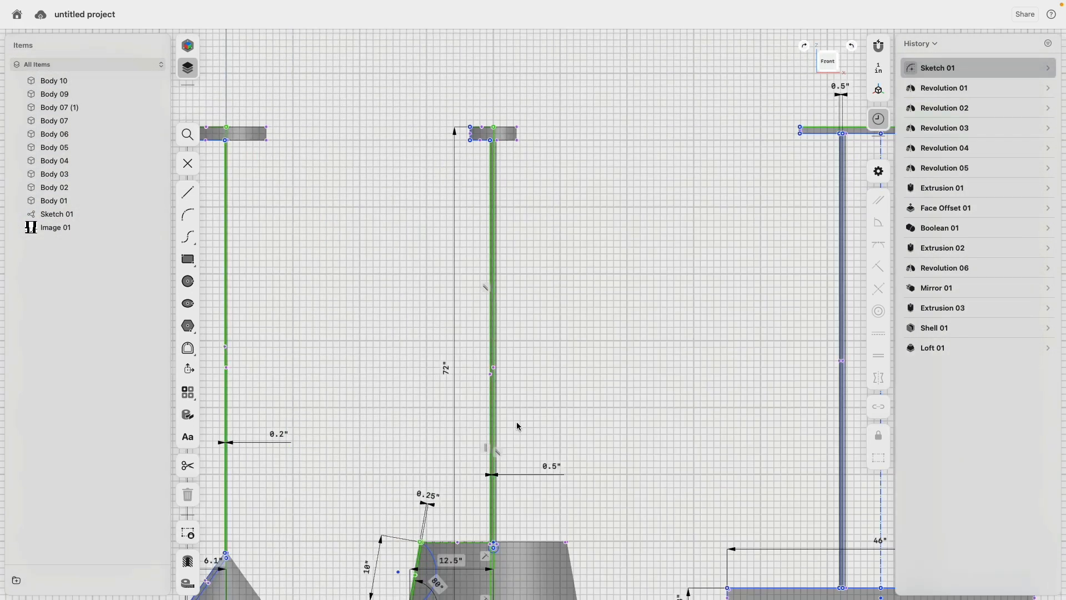
{"action": "left_click", "coordinate": [494, 491]}
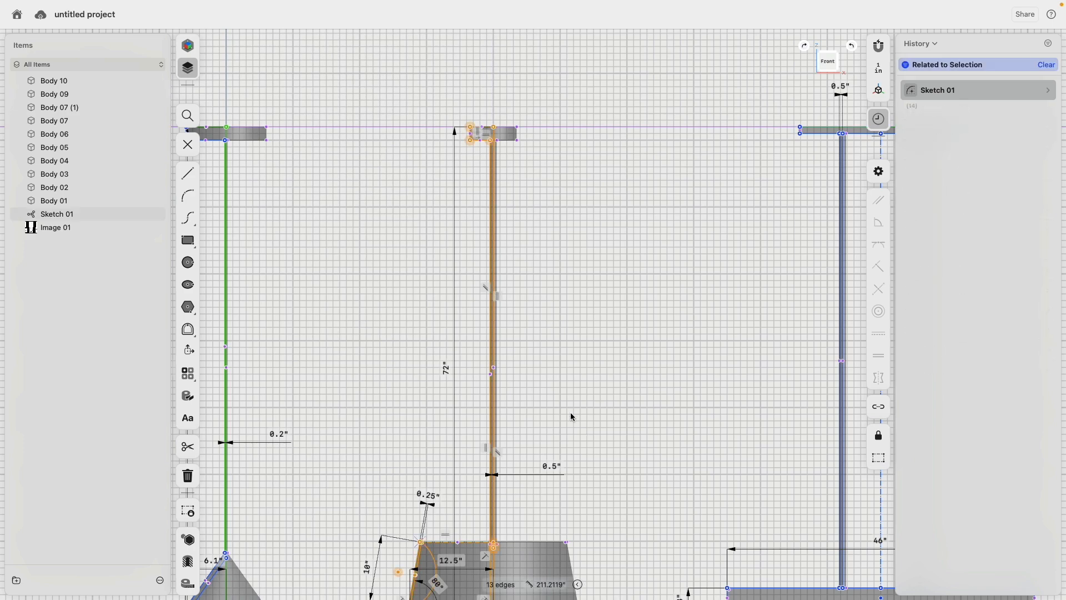
{"action": "scroll", "coordinate": [572, 416], "scroll_direction": "down", "scroll_amount": 2}
{"action": "scroll", "coordinate": [477, 281], "scroll_direction": "down", "scroll_amount": 2}
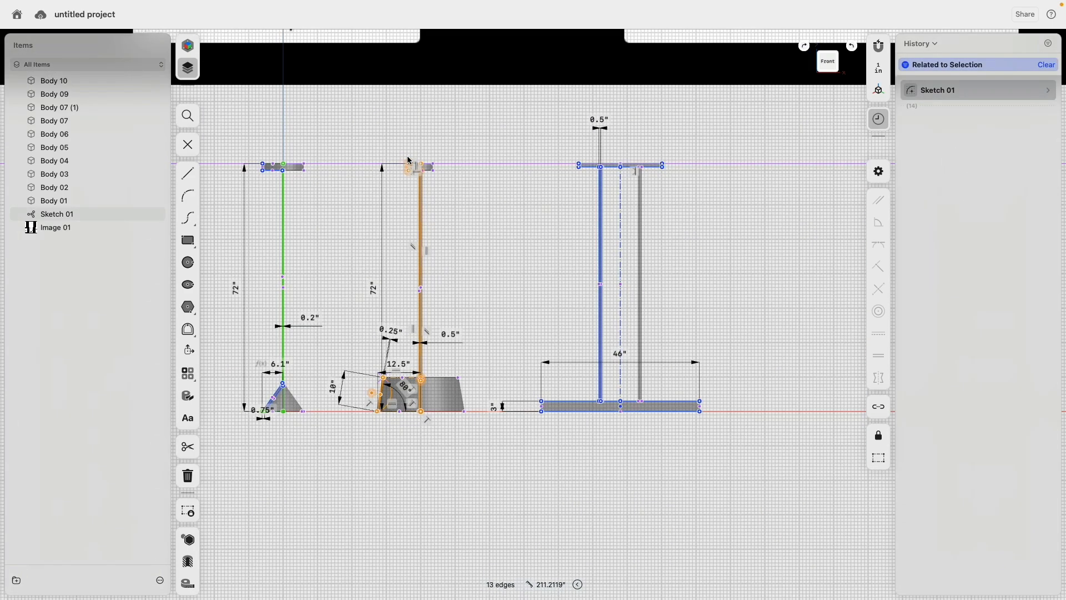
{"action": "left_click", "coordinate": [193, 354]}
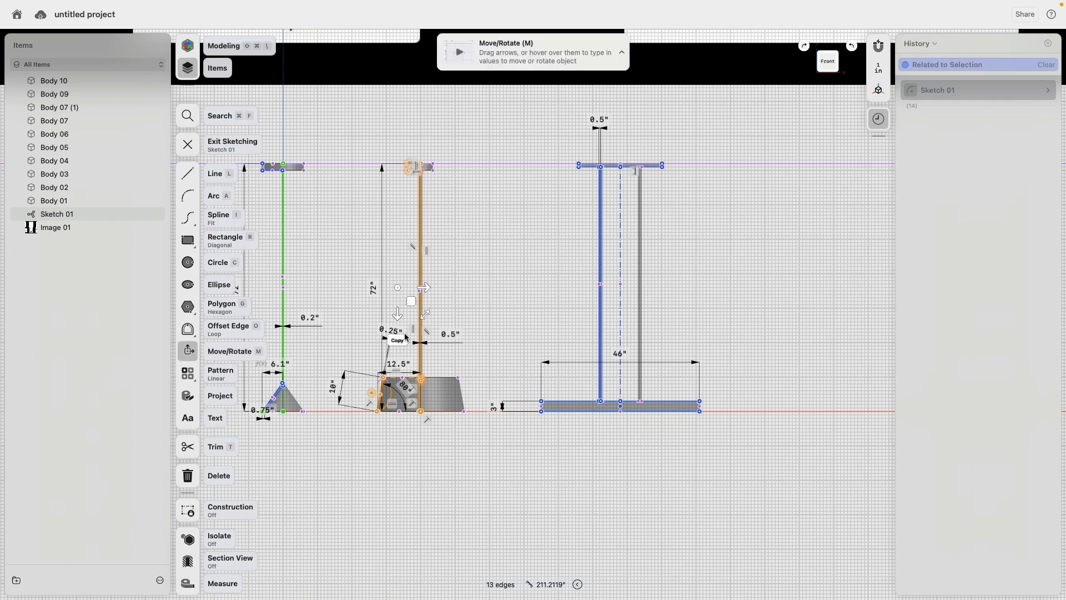
{"action": "left_click", "coordinate": [398, 340]}
{"action": "middle_click_drag", "start_coordinate": [455, 280], "coordinate": [334, 298]}
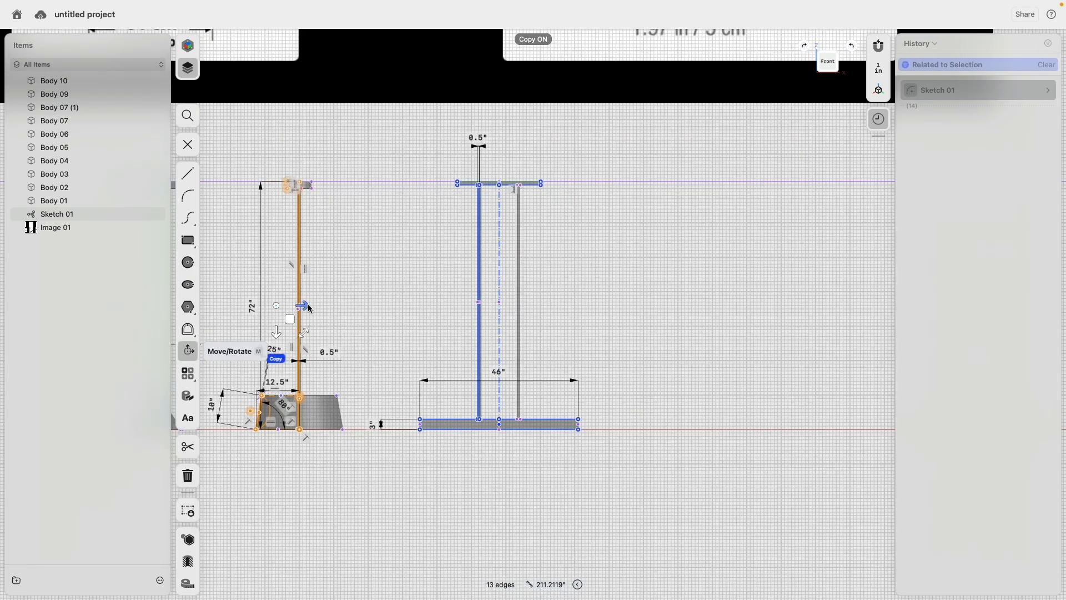
{"action": "left_click_drag", "start_coordinate": [310, 309], "coordinate": [757, 306]}
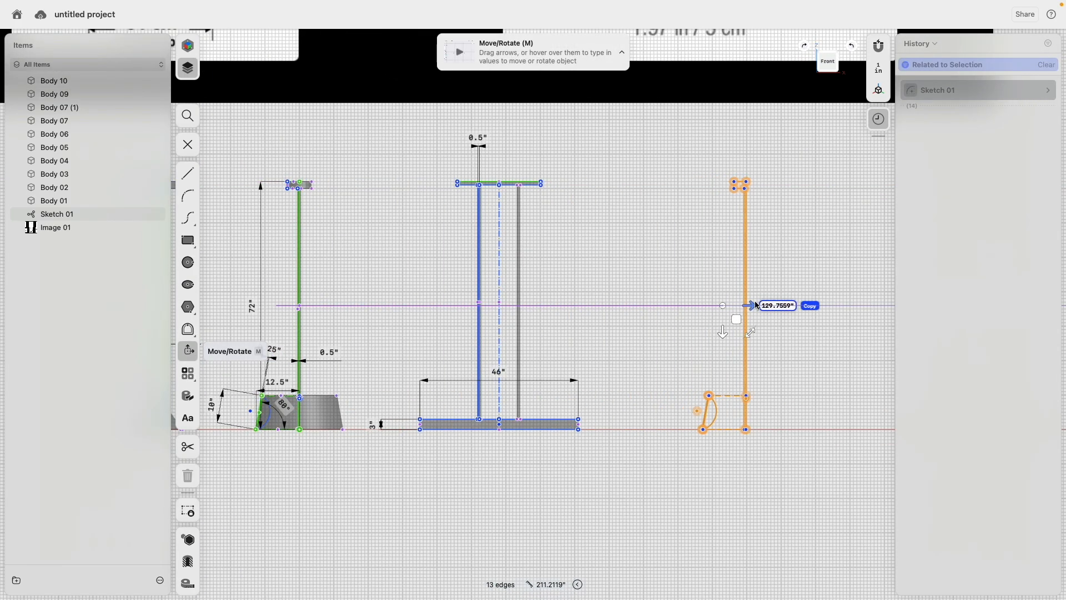
- Delete the shade profile, arc and circle from the copied sketch, keeping only the rod and canopy outlines
{"action": "scroll", "coordinate": [786, 431], "scroll_direction": "up", "scroll_amount": 10}
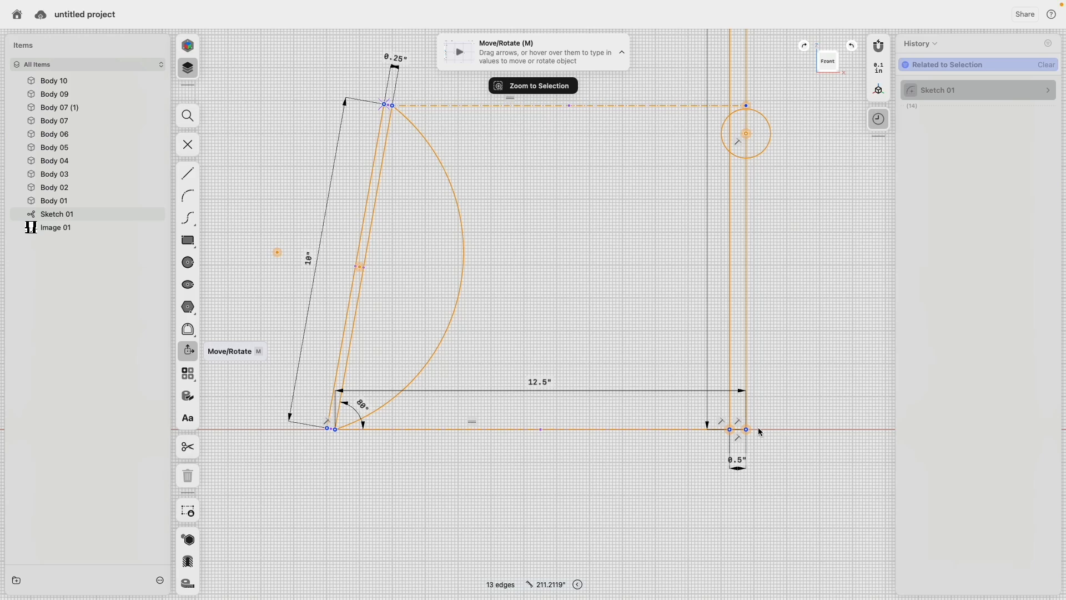
{"action": "middle_click_drag", "start_coordinate": [766, 369], "coordinate": [658, 378]}
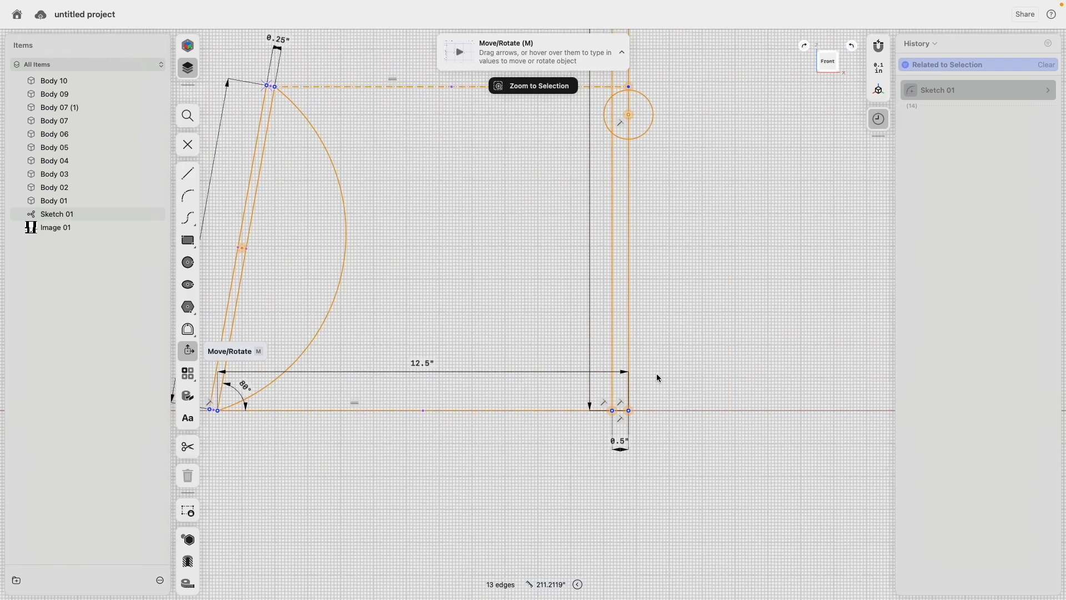
{"action": "left_click", "coordinate": [629, 411]}
{"action": "key", "text": "Escape"}
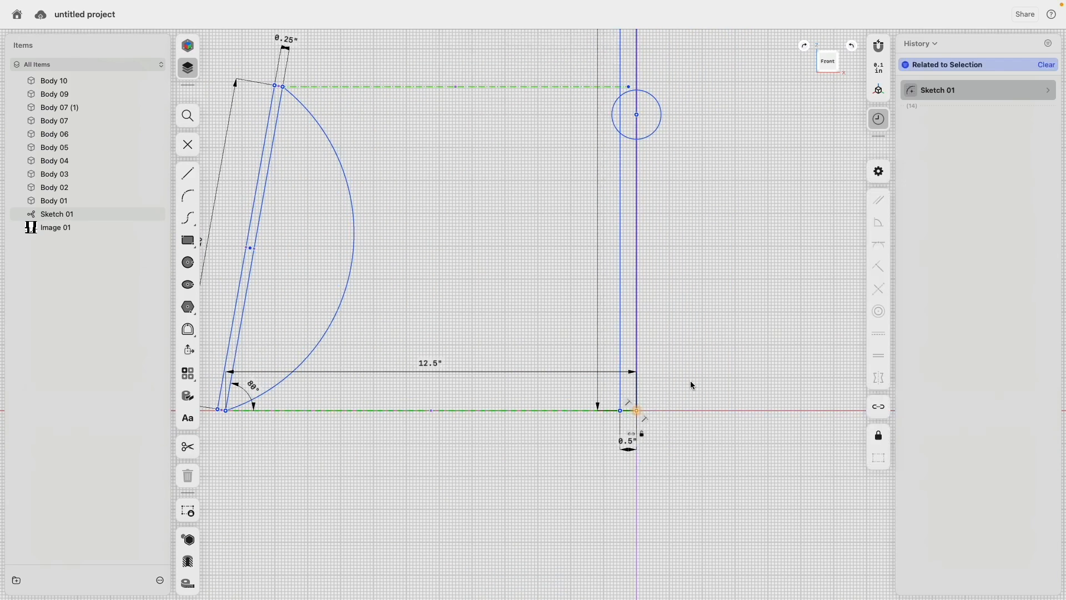
{"action": "scroll", "coordinate": [665, 330], "scroll_direction": "down", "scroll_amount": 10}
{"action": "middle_click_drag", "start_coordinate": [694, 275], "coordinate": [679, 368]}
{"action": "scroll", "coordinate": [651, 376], "scroll_direction": "up", "scroll_amount": 2}
{"action": "scroll", "coordinate": [652, 376], "scroll_direction": "up", "scroll_amount": 3}
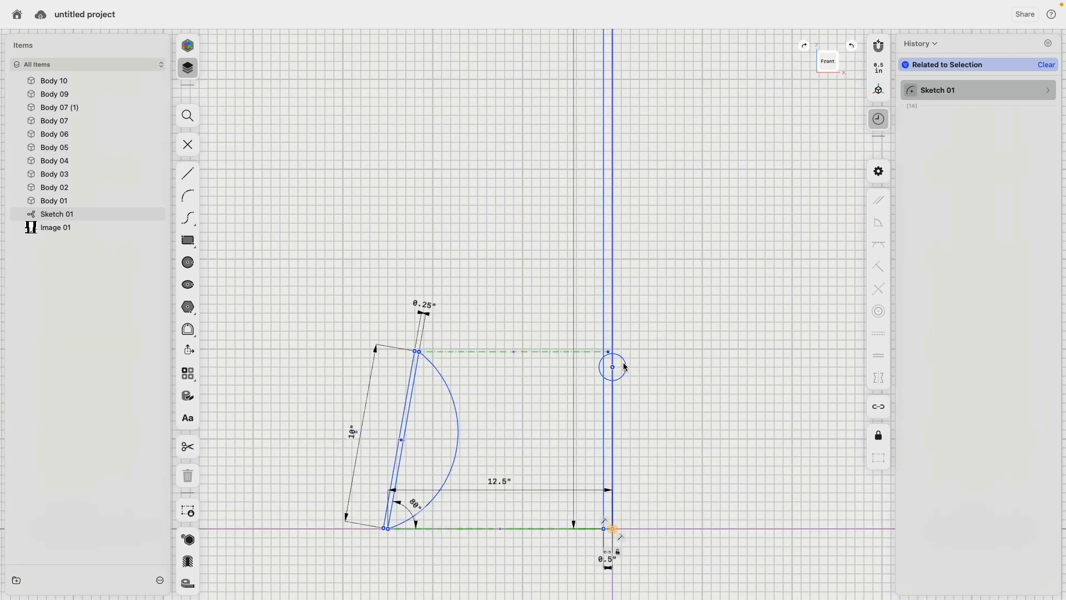
{"action": "left_click", "coordinate": [594, 380]}
{"action": "left_click_drag", "start_coordinate": [486, 281], "coordinate": [329, 581]}
{"action": "key", "text": "Delete"}
- Draw a horizontal line closing the open lower end of the copied rod
{"action": "scroll", "coordinate": [616, 534], "scroll_direction": "up", "scroll_amount": 5}
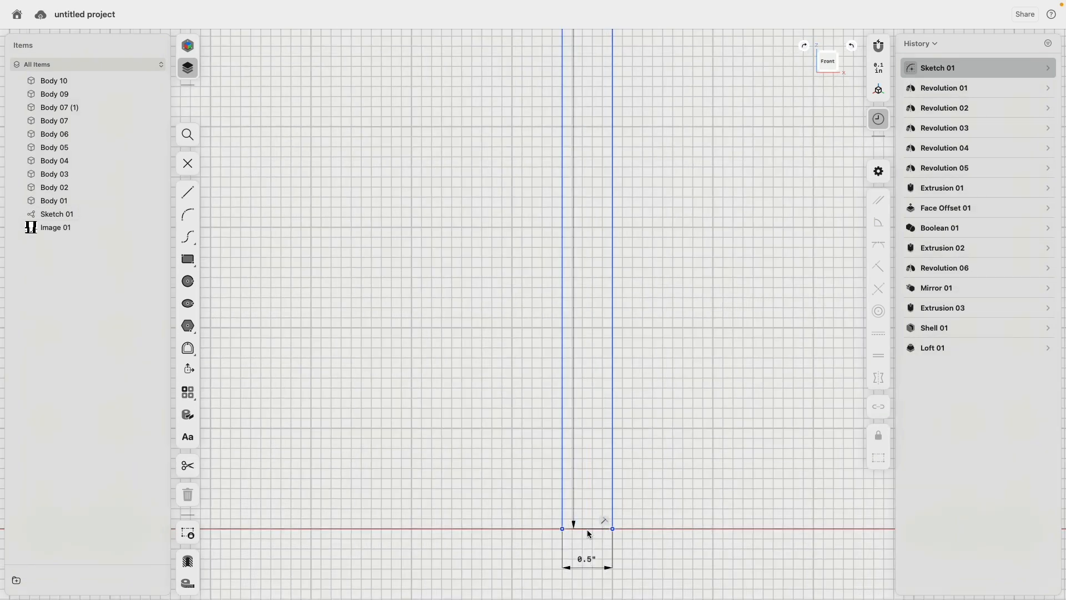
{"action": "left_click", "coordinate": [188, 192]}
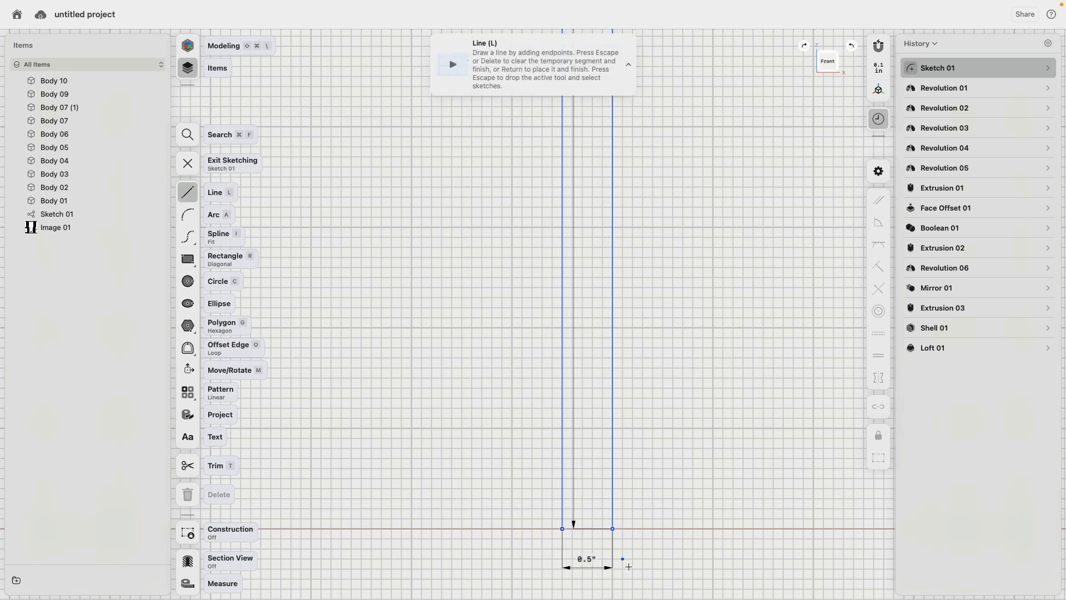
{"action": "left_click", "coordinate": [563, 529]}
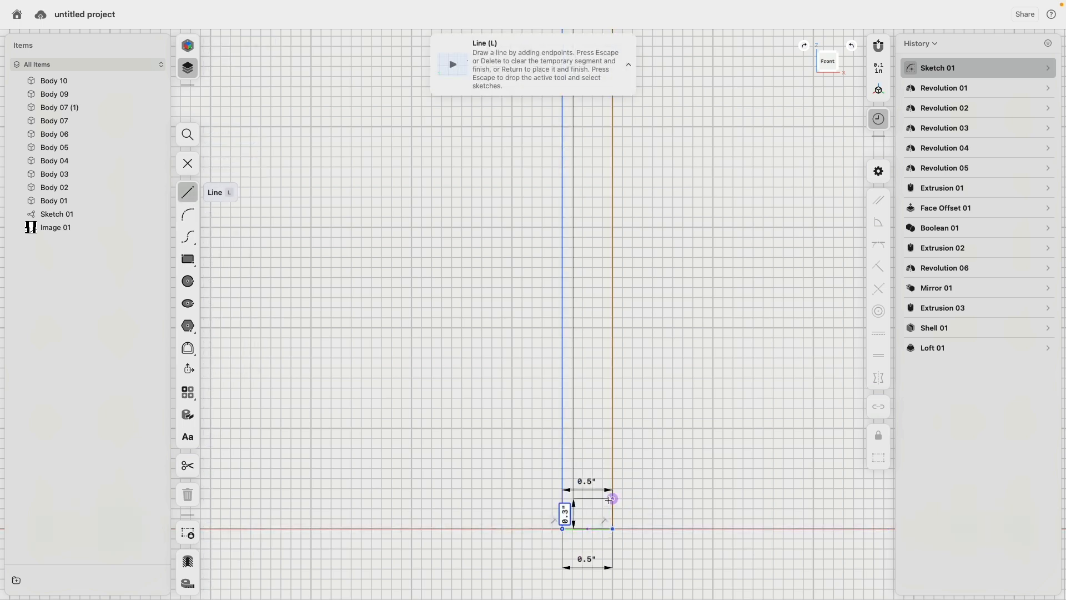
{"action": "scroll", "coordinate": [611, 498], "scroll_direction": "down", "scroll_amount": 10}
{"action": "scroll", "coordinate": [626, 495], "scroll_direction": "down", "scroll_amount": 3}
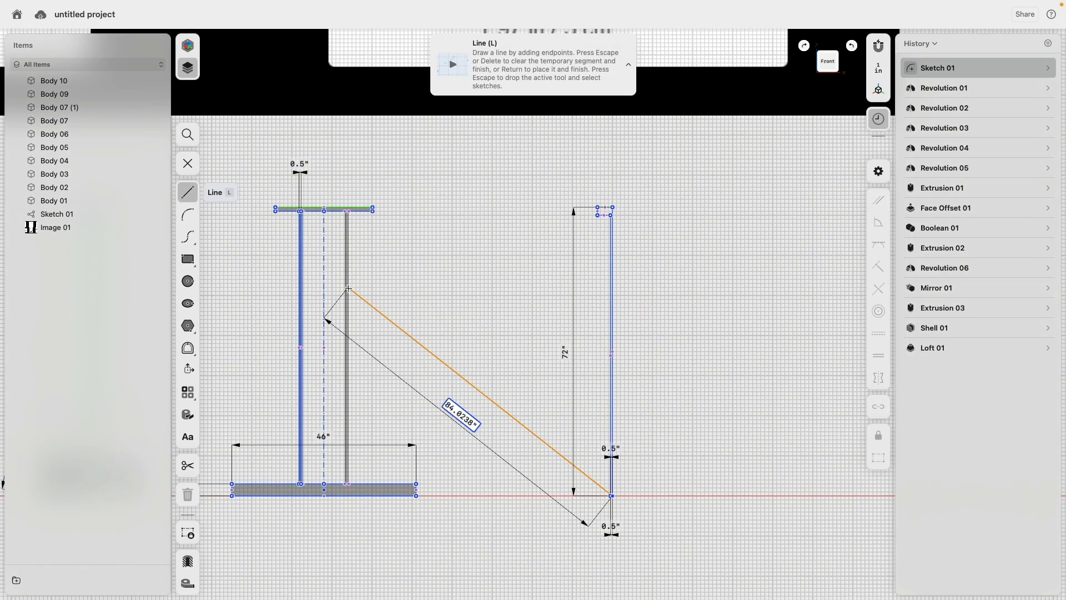
- Draw a diagonal rectangle across the copied rod, 45 in wide and 3 in high, for the light bar
{"action": "left_click", "coordinate": [217, 259]}
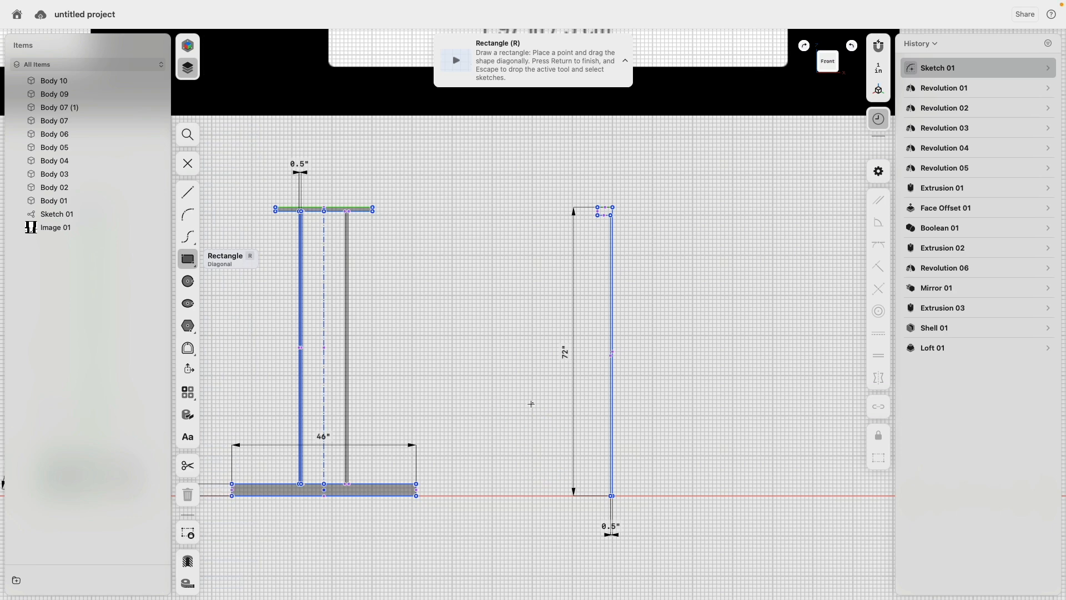
{"action": "left_click_drag", "start_coordinate": [531, 404], "coordinate": [700, 428]}
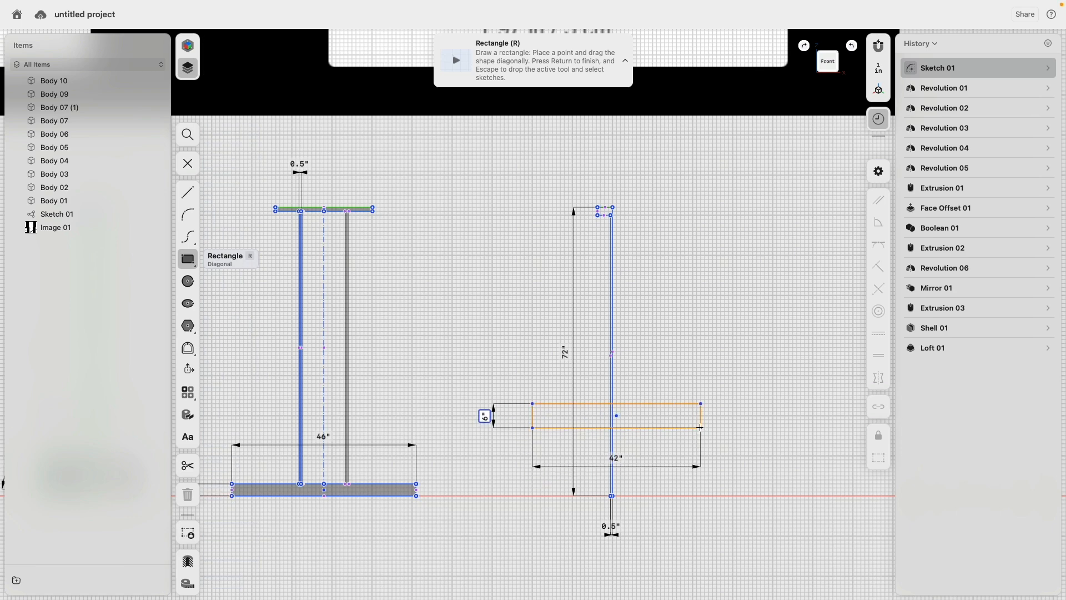
{"action": "type", "text": "3"}
{"action": "key", "text": "Tab"}
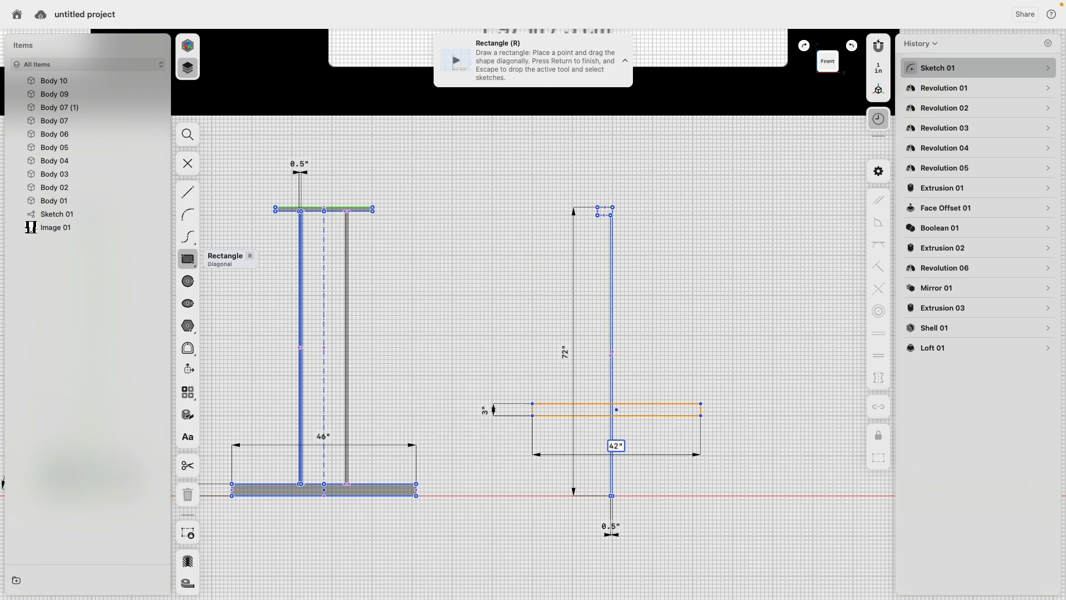
{"action": "type", "text": "45"}
{"action": "key", "text": "Return"}
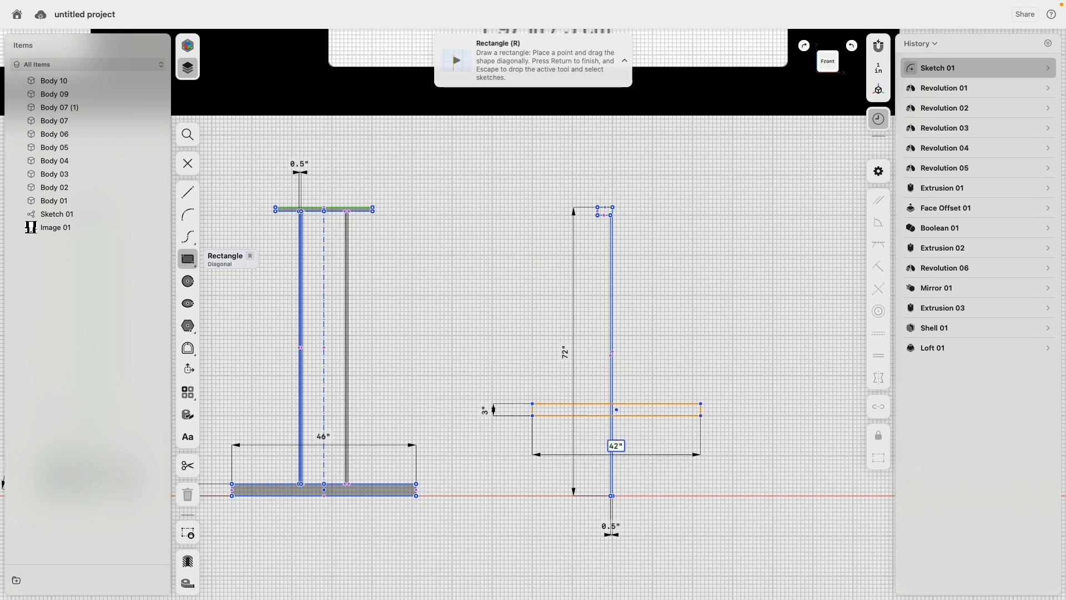
- Set the light bar rectangle's height to 1.5 in, following the bar thickness in the reference drawing
{"action": "mouse_move", "coordinate": [384, 219]}
{"action": "middle_mouse_down"}
{"action": "mouse_move", "coordinate": [553, 442]}
{"action": "mouse_move", "coordinate": [572, 488]}
{"action": "middle_mouse_up"}
{"action": "scroll", "coordinate": [572, 488], "scroll_direction": "down", "scroll_amount": 5}
{"action": "middle_click_drag", "start_coordinate": [403, 290], "coordinate": [539, 459]}
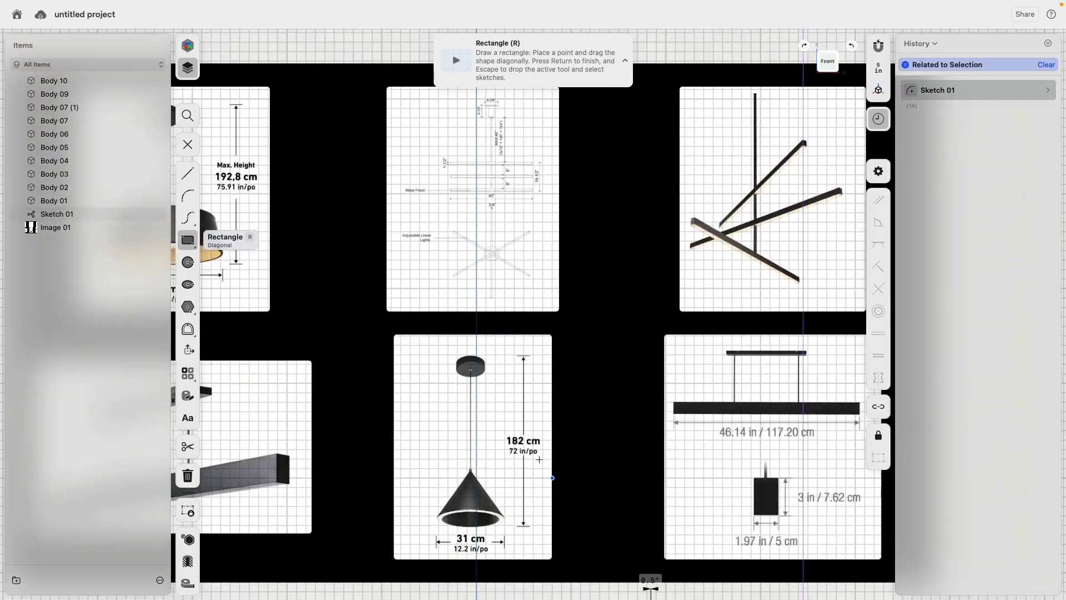
{"action": "scroll", "coordinate": [426, 176], "scroll_direction": "up", "scroll_amount": 6}
{"action": "mouse_move", "coordinate": [594, 162]}
{"action": "middle_mouse_down"}
{"action": "mouse_move", "coordinate": [552, 400]}
{"action": "mouse_move", "coordinate": [547, 339]}
{"action": "middle_mouse_up"}
{"action": "middle_click_drag", "start_coordinate": [648, 474], "coordinate": [561, 222]}
{"action": "mouse_move", "coordinate": [674, 462]}
{"action": "middle_mouse_down"}
{"action": "mouse_move", "coordinate": [527, 261]}
{"action": "mouse_move", "coordinate": [460, 193]}
{"action": "middle_mouse_up"}
{"action": "right_click", "coordinate": [461, 397]}
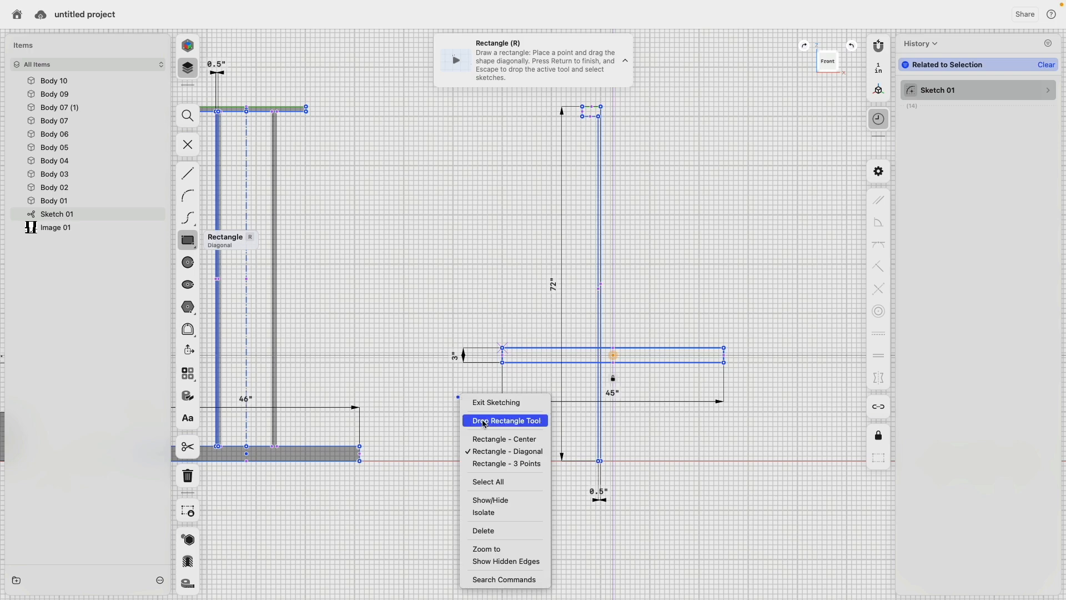
{"action": "left_click", "coordinate": [489, 422]}
{"action": "left_click", "coordinate": [455, 356]}
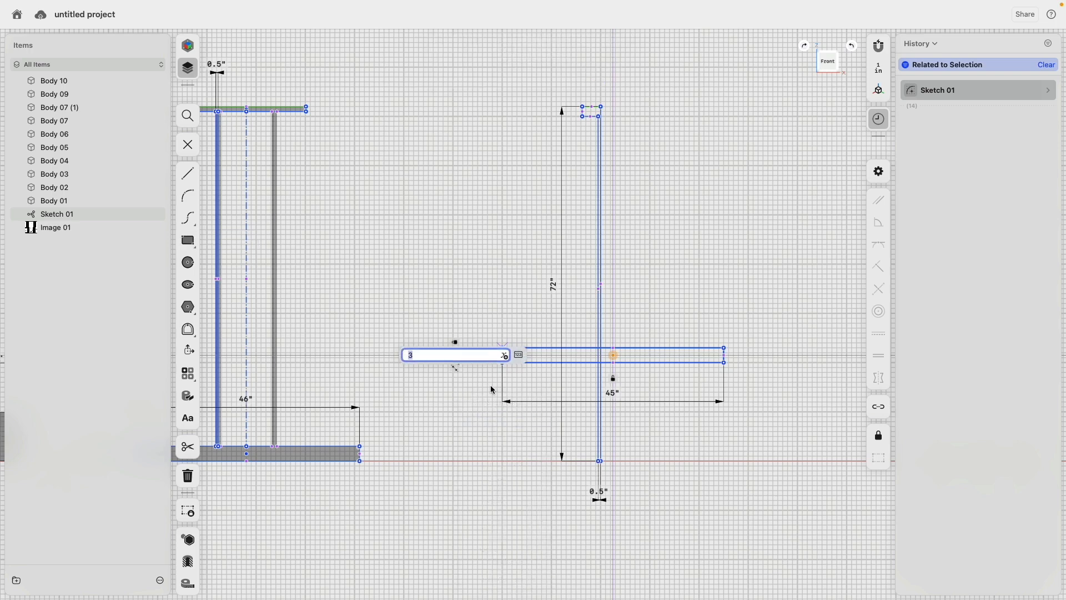
{"action": "type", "text": "1.5"}
{"action": "key", "text": "Return"}
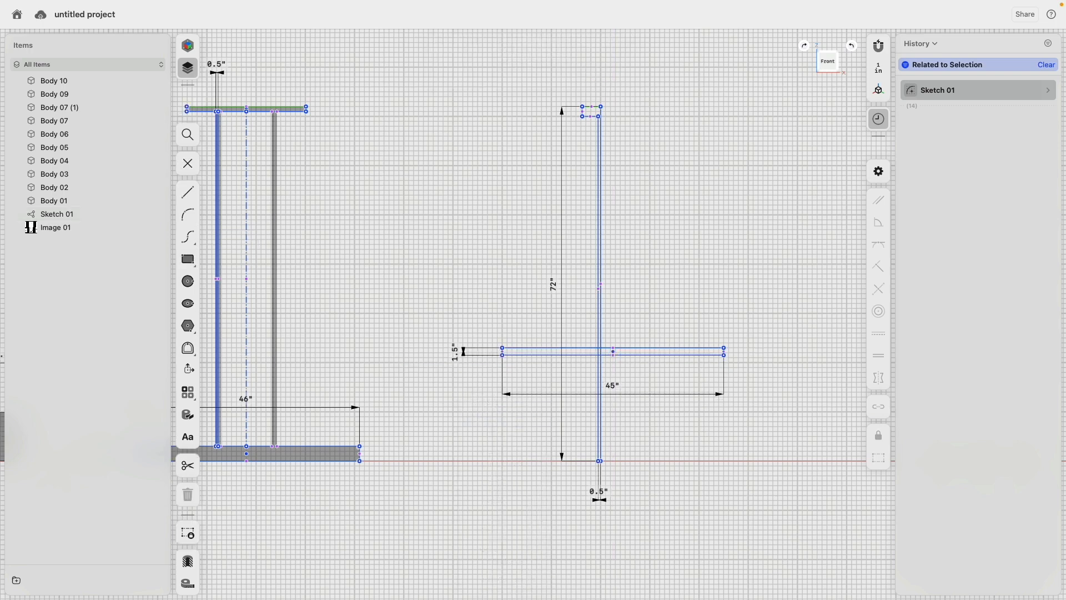
- Lower the bar rectangle and constrain its bottom edge's midpoint to the inner lower corner of the rod profile on its axis line
{"action": "scroll", "coordinate": [608, 457], "scroll_direction": "up", "scroll_amount": 5}
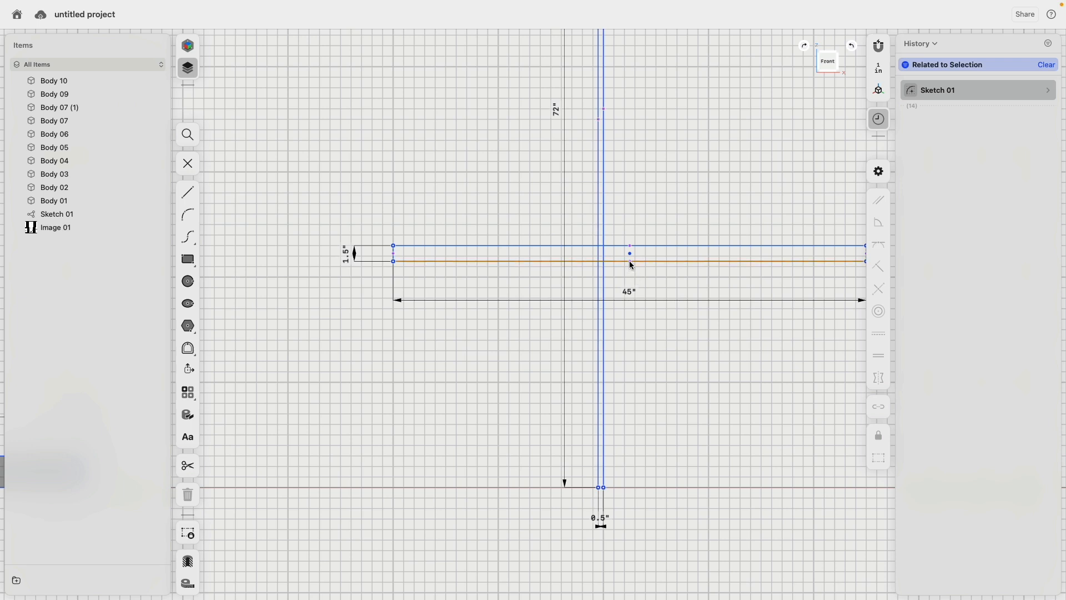
{"action": "left_click_drag", "start_coordinate": [632, 265], "coordinate": [606, 444]}
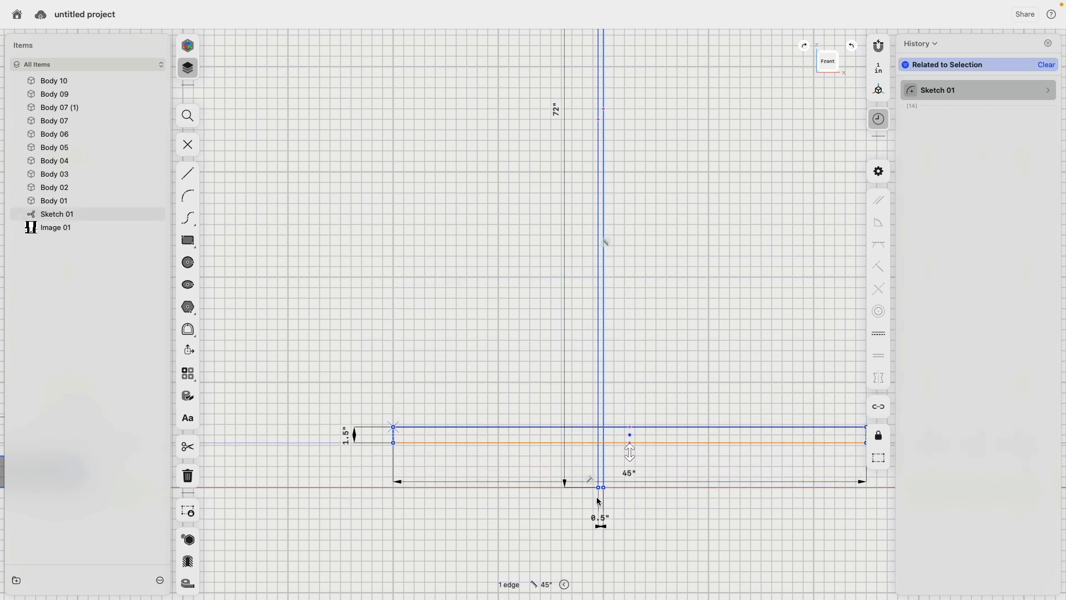
{"action": "left_click_drag", "start_coordinate": [604, 489], "coordinate": [607, 495]}
{"action": "left_click", "coordinate": [637, 442]}
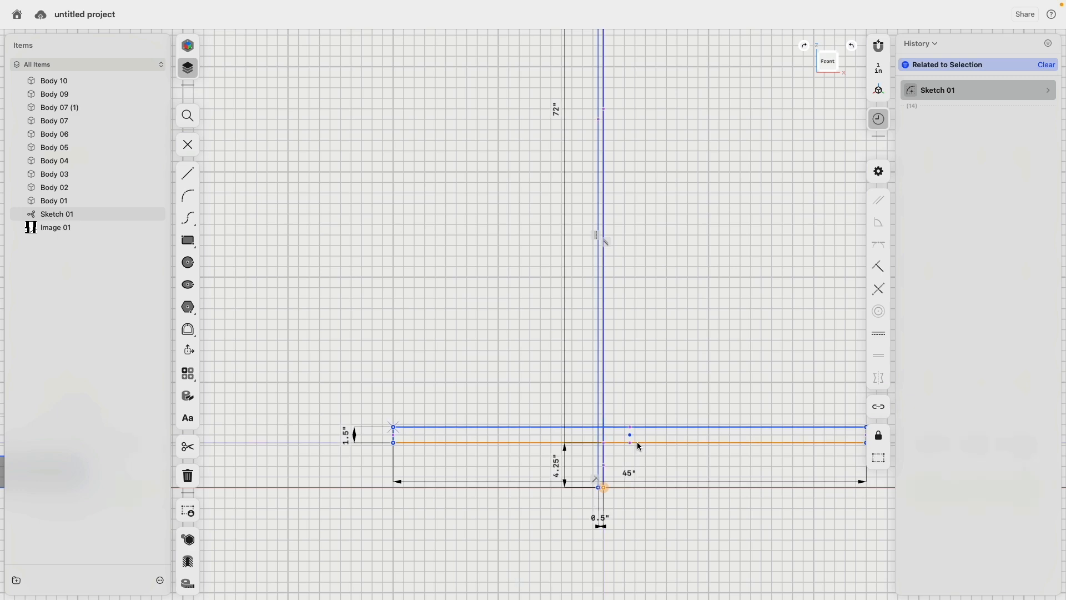
{"action": "left_click", "coordinate": [878, 289]}
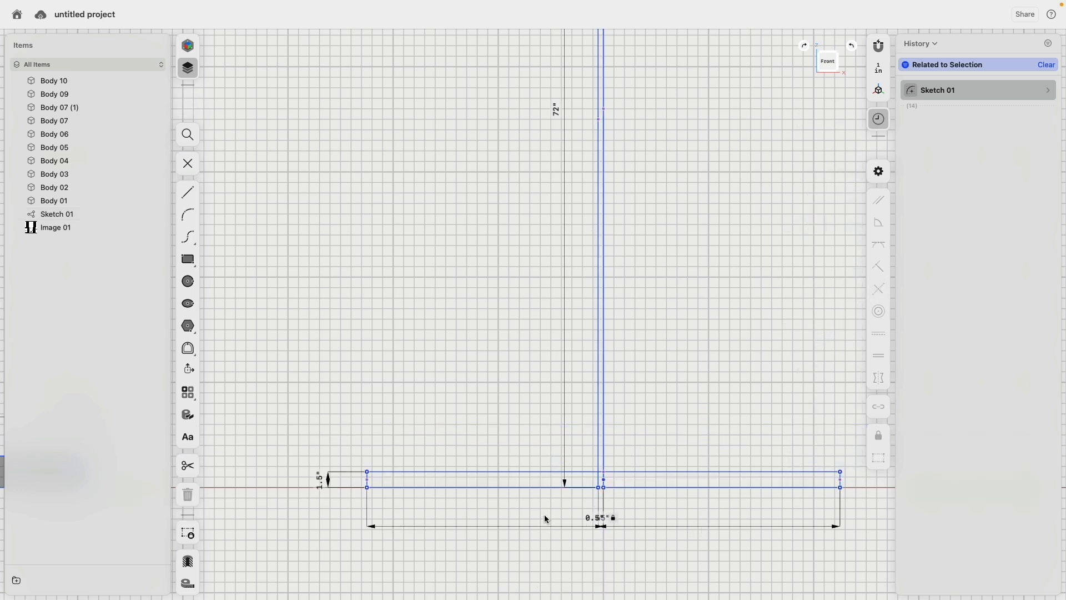
- Try to revolve the canopy and full-length rod profile 360° around the rod's axis line
{"action": "scroll", "coordinate": [542, 516], "scroll_direction": "down", "scroll_amount": 5}
{"action": "scroll", "coordinate": [594, 161], "scroll_direction": "up", "scroll_amount": 5}
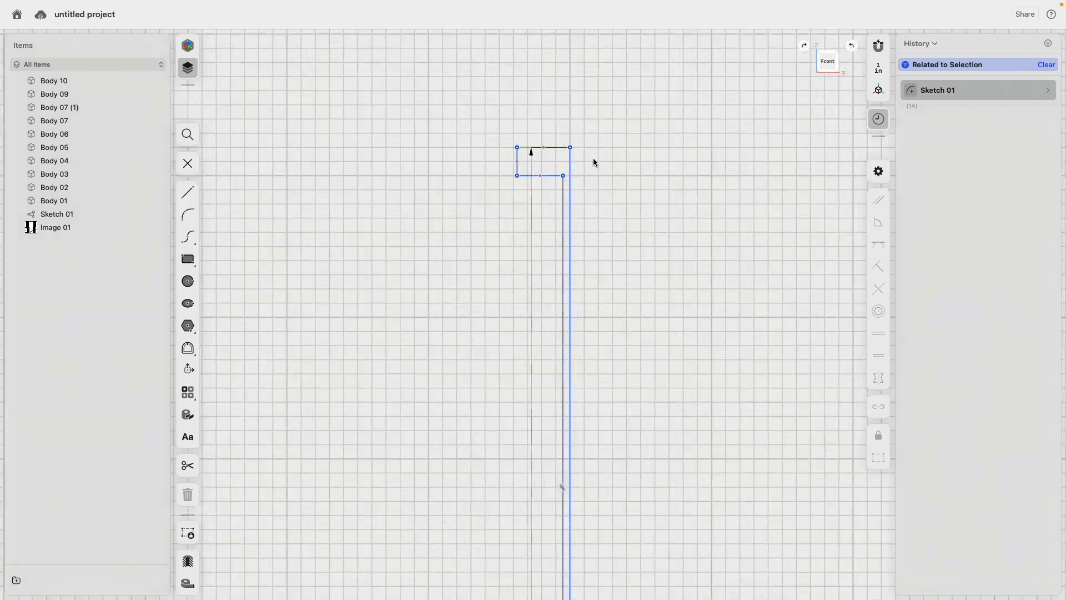
{"action": "right_click_drag", "start_coordinate": [581, 265], "coordinate": [565, 275]}
{"action": "left_click", "coordinate": [554, 162]}
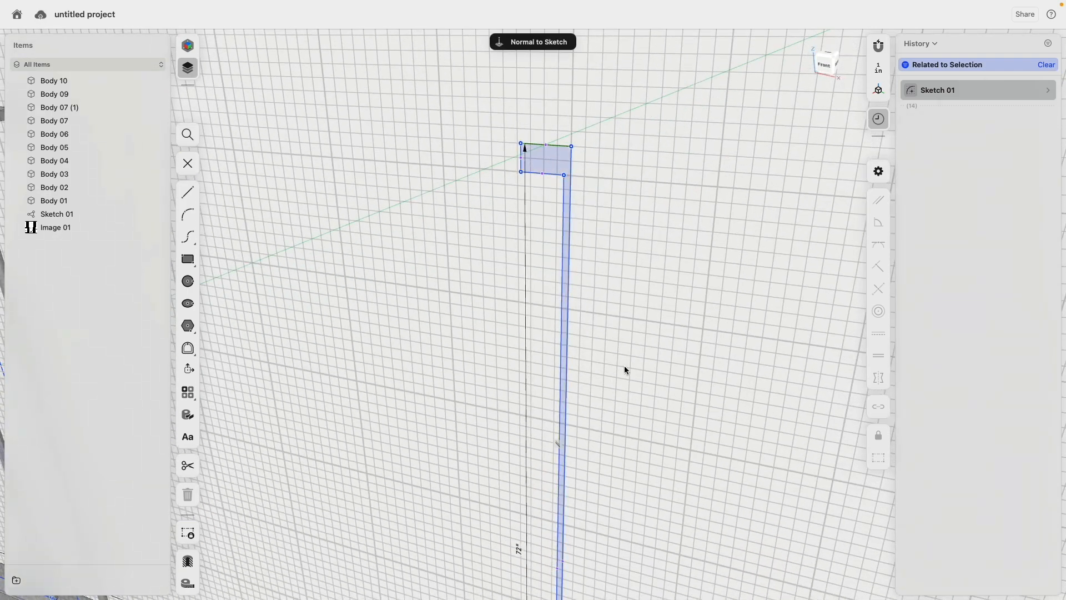
{"action": "left_click", "coordinate": [553, 164]}
{"action": "key", "text": "e"}
{"action": "middle_click_drag", "start_coordinate": [617, 284], "coordinate": [637, 129]}
{"action": "scroll", "coordinate": [584, 388], "scroll_direction": "up", "scroll_amount": 5}
{"action": "left_click", "coordinate": [535, 350]}
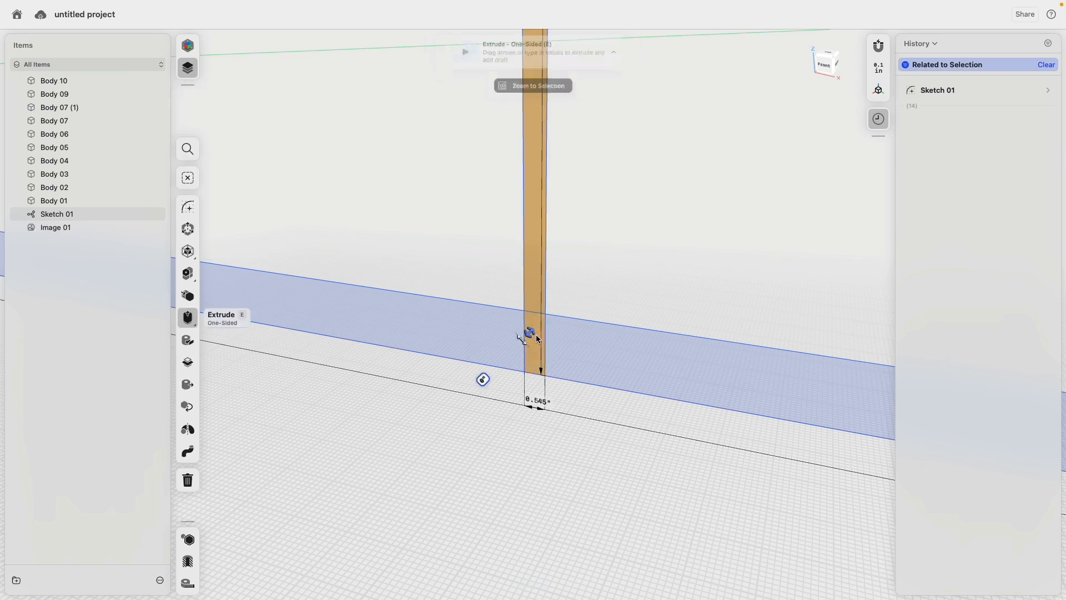
{"action": "left_click", "coordinate": [547, 274]}
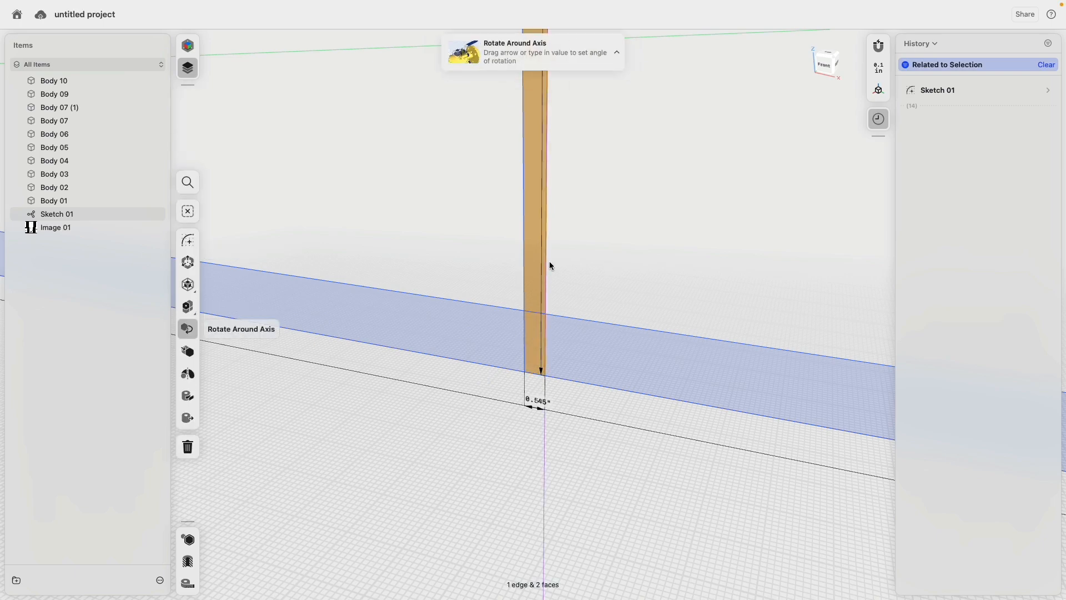
{"action": "left_click", "coordinate": [188, 374]}
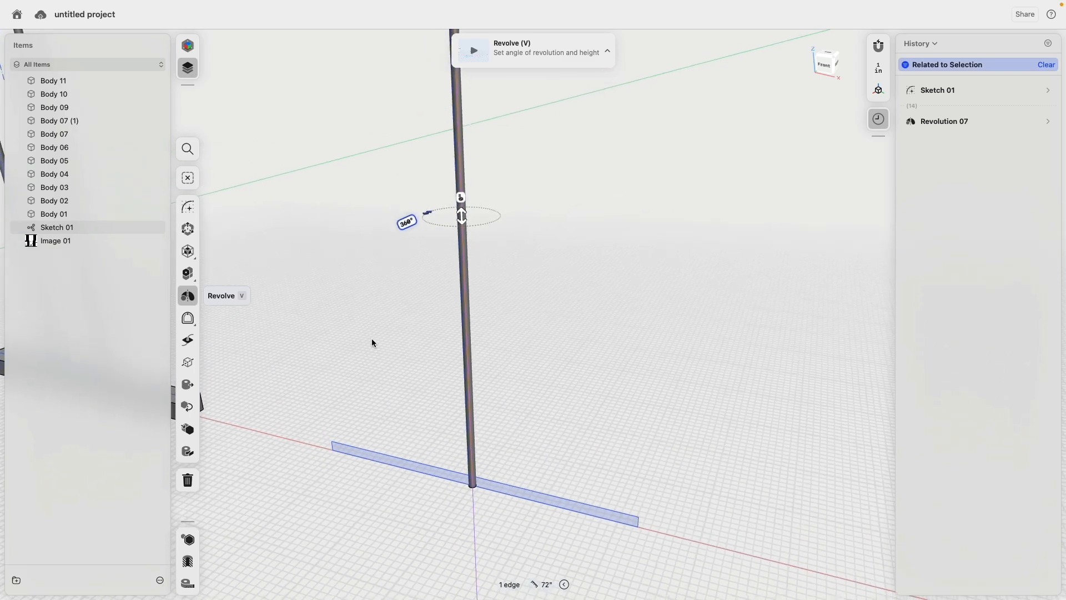
{"action": "scroll", "coordinate": [309, 307], "scroll_direction": "down", "scroll_amount": 5}
{"action": "middle_click_drag", "start_coordinate": [322, 256], "coordinate": [332, 318]}
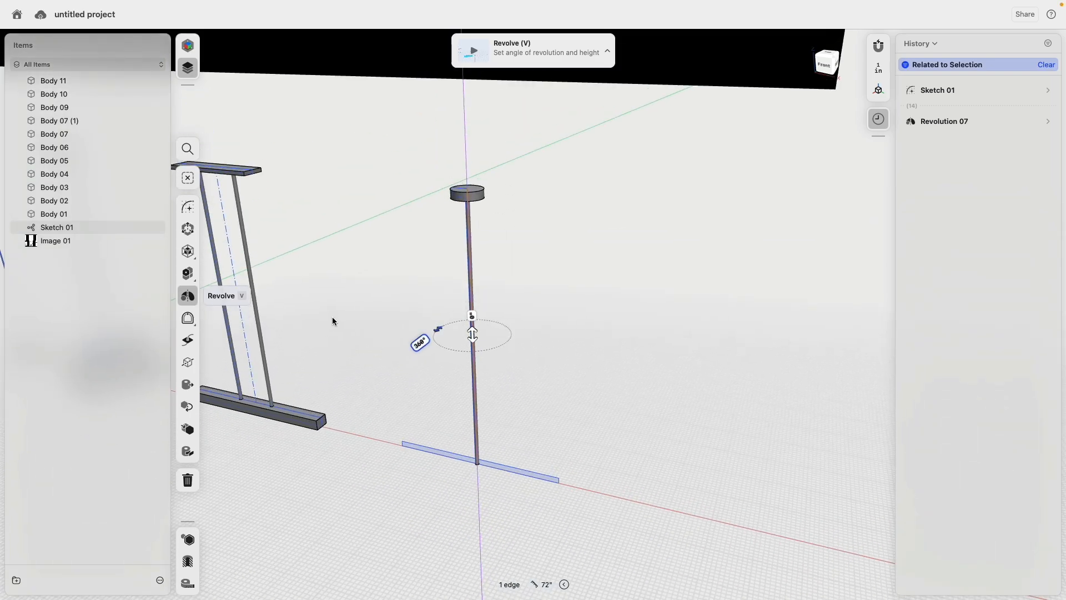
{"action": "key", "text": "super+z"}
- Reopen the pendant sketch and draw a short line across the rod profile, splitting it into an upper and a lower section
{"action": "left_click", "coordinate": [824, 70]}
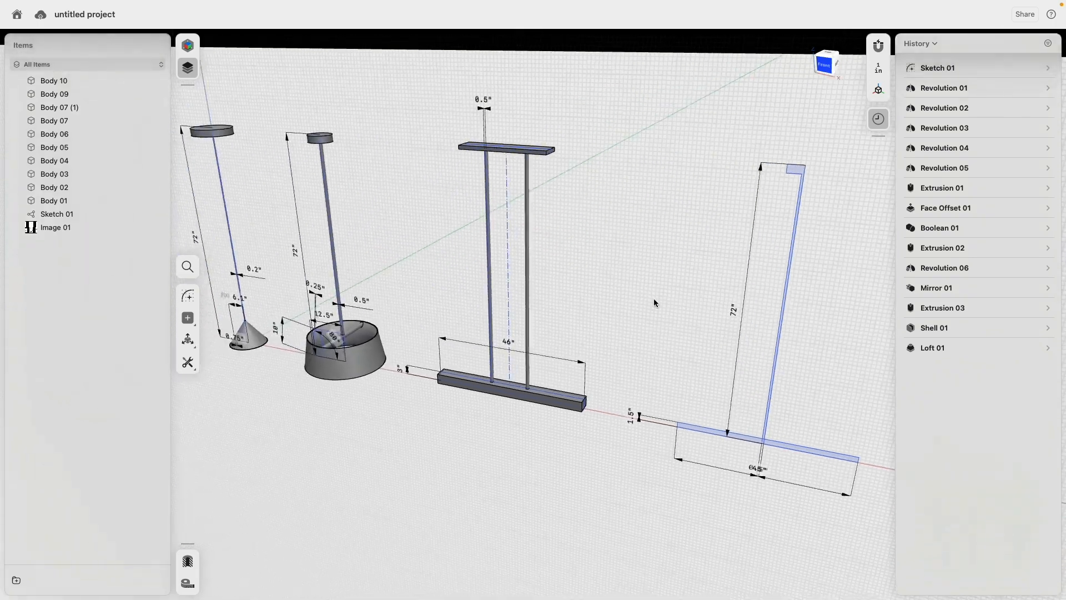
{"action": "middle_click_drag", "start_coordinate": [762, 256], "coordinate": [472, 265]}
{"action": "scroll", "coordinate": [472, 265], "scroll_direction": "up", "scroll_amount": 5}
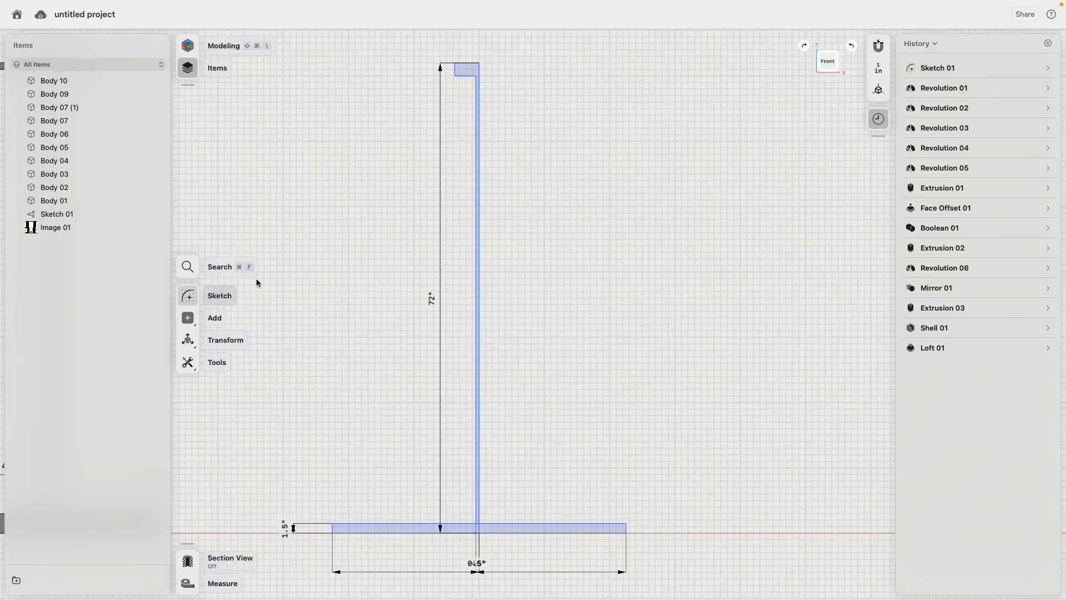
{"action": "double_click", "coordinate": [478, 242]}
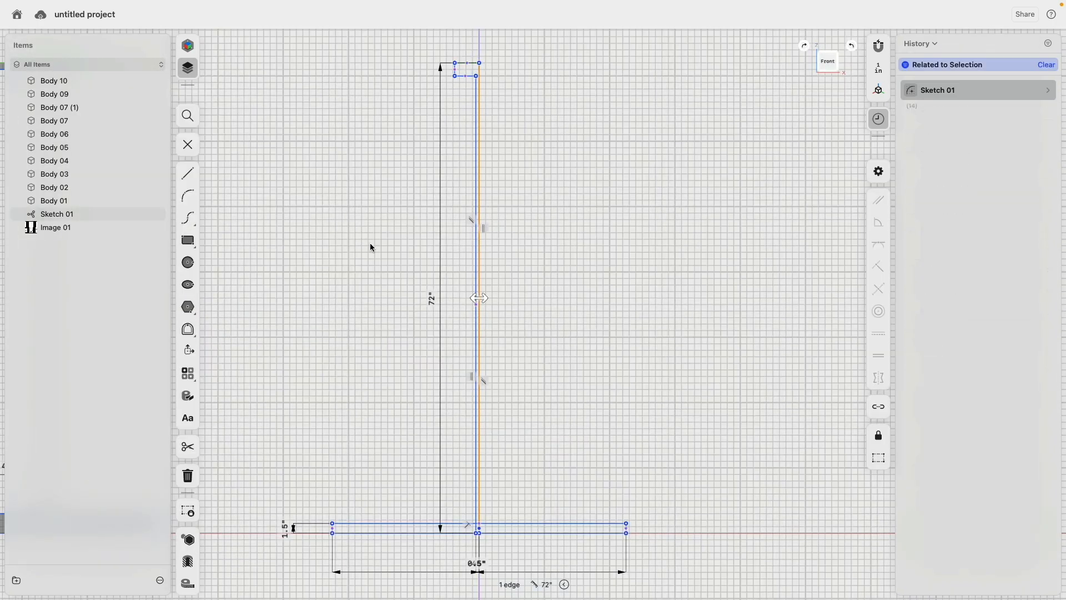
{"action": "left_click", "coordinate": [187, 176]}
{"action": "scroll", "coordinate": [503, 220], "scroll_direction": "up", "scroll_amount": 3}
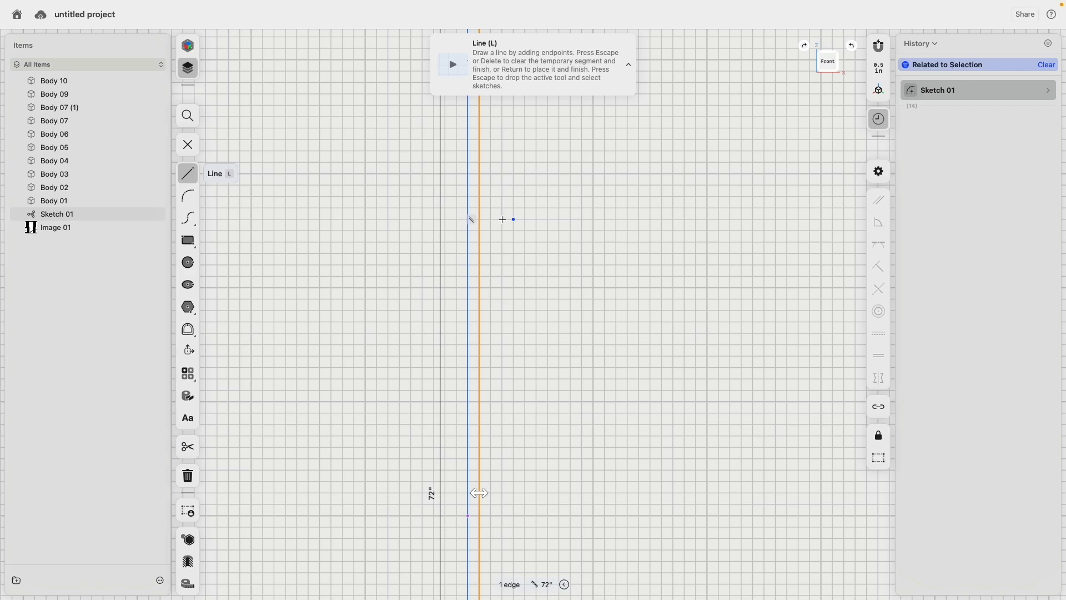
{"action": "left_click", "coordinate": [468, 208]}
{"action": "left_click", "coordinate": [479, 208]}
{"action": "key", "text": "Escape"}
{"action": "scroll", "coordinate": [527, 320], "scroll_direction": "down", "scroll_amount": 5}
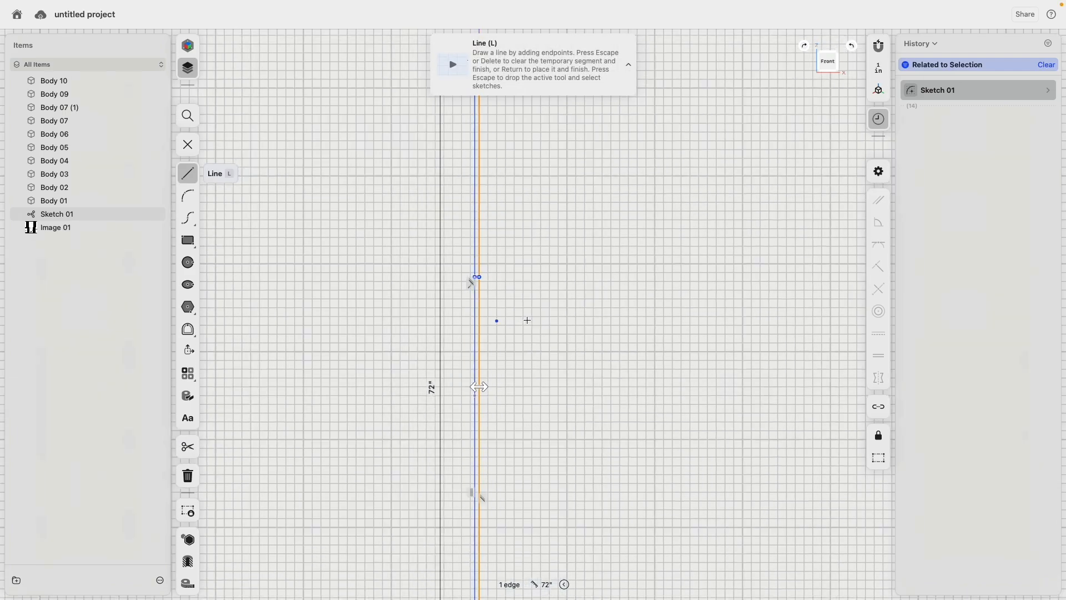
{"action": "scroll", "coordinate": [527, 320], "scroll_direction": "down", "scroll_amount": 3}
{"action": "scroll", "coordinate": [527, 345], "scroll_direction": "up", "scroll_amount": 1}
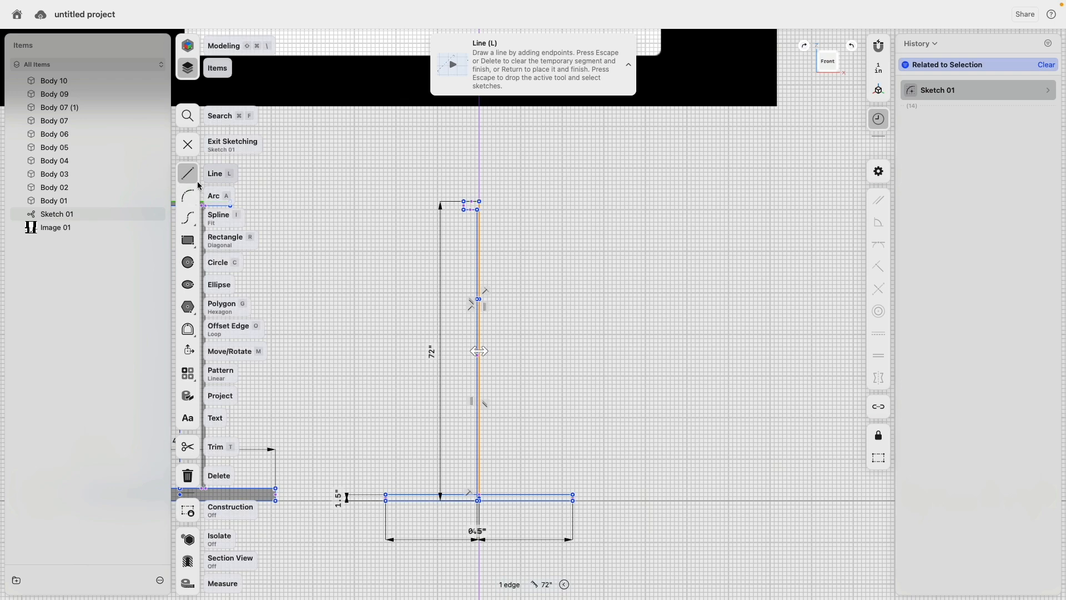
- Apply a horizontal constraint to the short dividing line across the rod profile
{"action": "scroll", "coordinate": [478, 256], "scroll_direction": "up", "scroll_amount": 5}
{"action": "right_click", "coordinate": [517, 331]}
{"action": "left_click", "coordinate": [537, 357]}
{"action": "scroll", "coordinate": [512, 374], "scroll_direction": "up", "scroll_amount": 10}
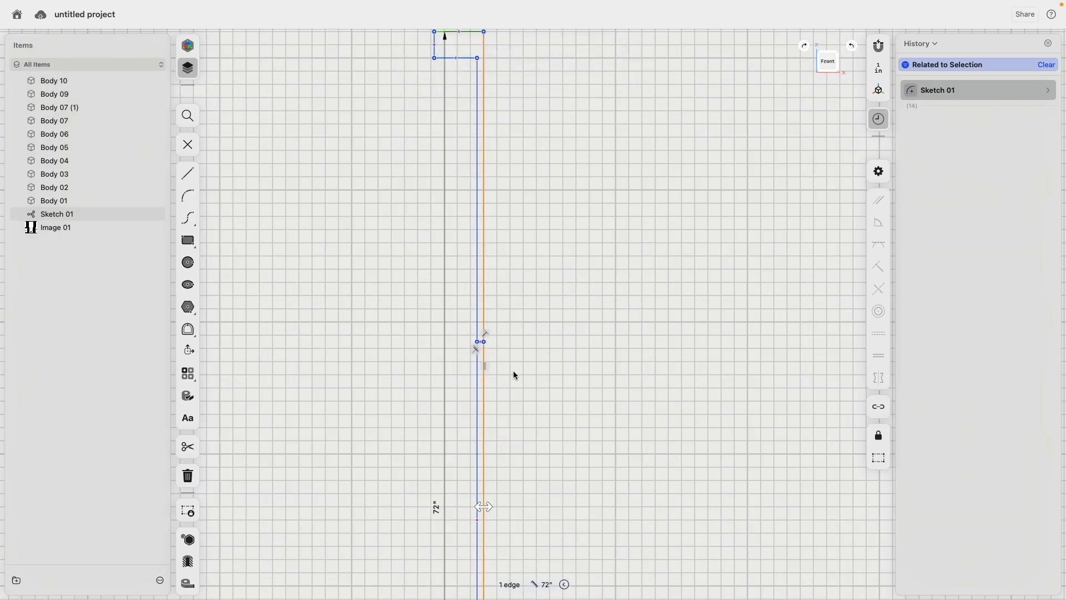
{"action": "left_click", "coordinate": [470, 256]}
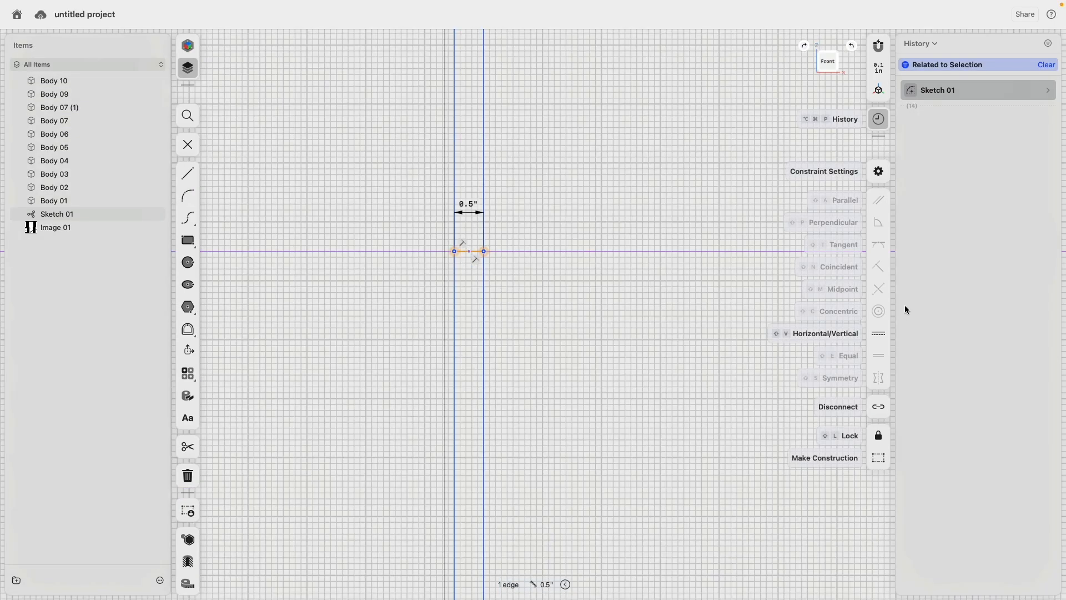
{"action": "left_click", "coordinate": [879, 334]}
{"action": "scroll", "coordinate": [581, 285], "scroll_direction": "down", "scroll_amount": 7}
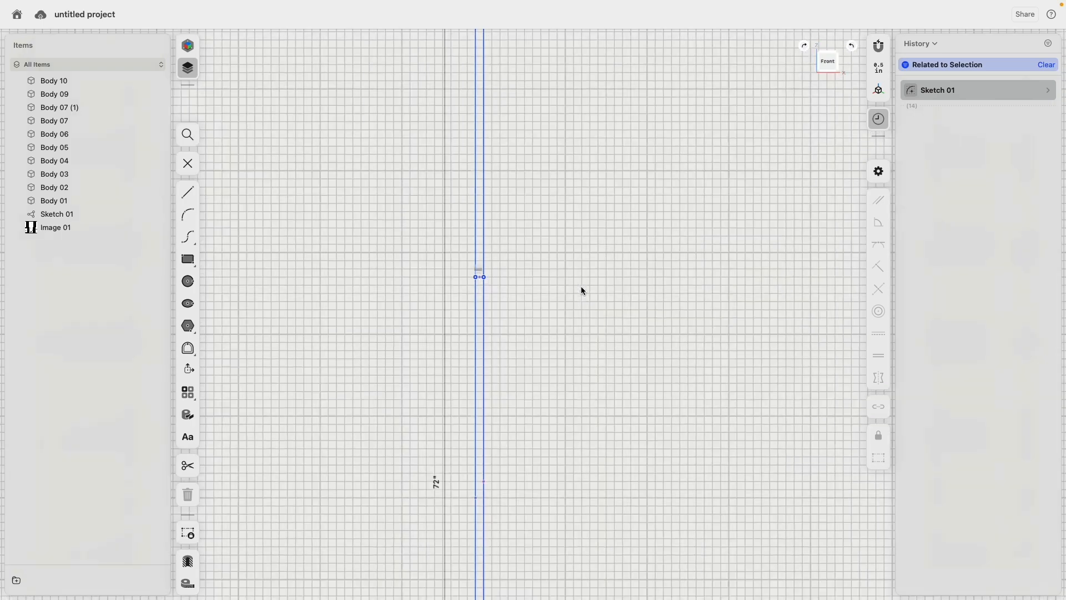
- Revolve the canopy and upper rod section 360° around the rod's axis line
{"action": "middle_click_drag", "start_coordinate": [545, 168], "coordinate": [549, 333]}
{"action": "mouse_move", "coordinate": [549, 332]}
{"action": "right_mouse_down"}
{"action": "mouse_move", "coordinate": [447, 340]}
{"action": "mouse_move", "coordinate": [413, 378]}
{"action": "right_mouse_up"}
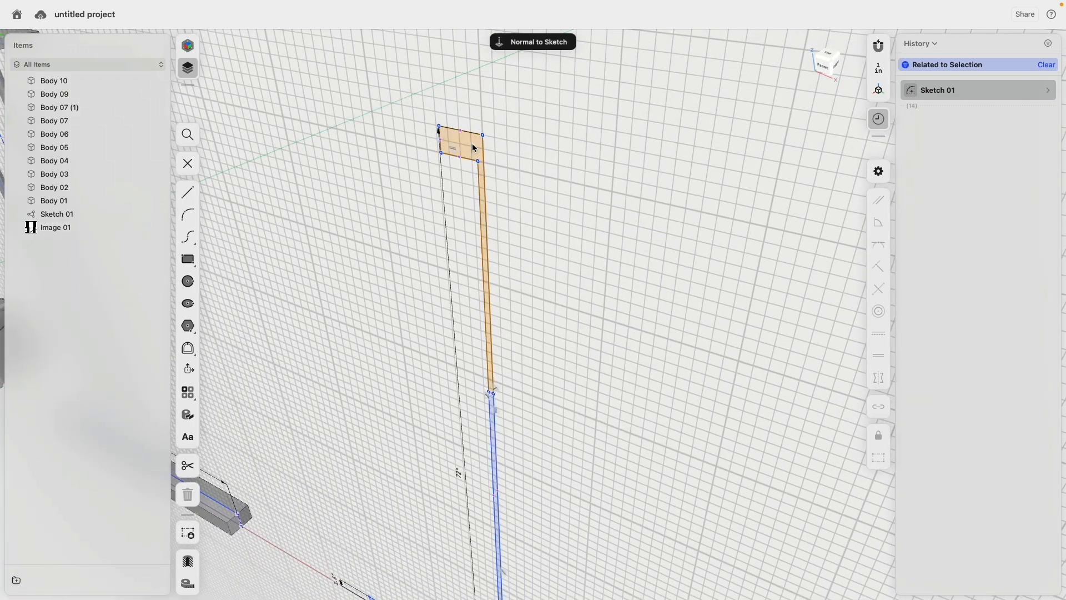
{"action": "left_click", "coordinate": [469, 147]}
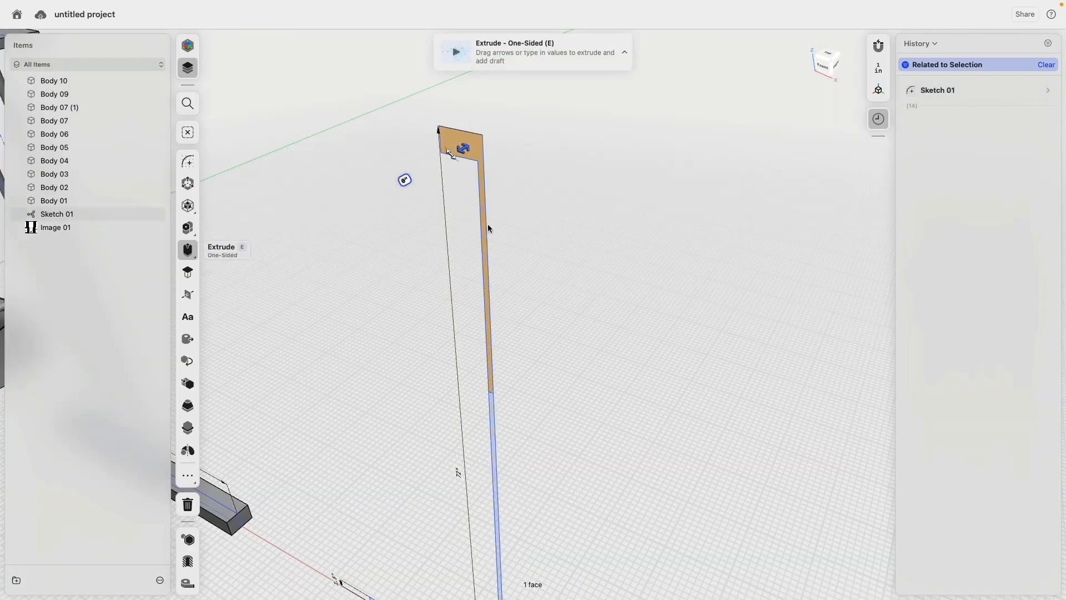
{"action": "left_click", "coordinate": [487, 222]}
{"action": "left_click", "coordinate": [192, 351]}
- Revolve the lower rod section, including its part inside the light bar, 360° around the axis line
{"action": "middle_click_drag", "start_coordinate": [495, 425], "coordinate": [538, 158]}
{"action": "scroll", "coordinate": [540, 495], "scroll_direction": "up", "scroll_amount": 8}
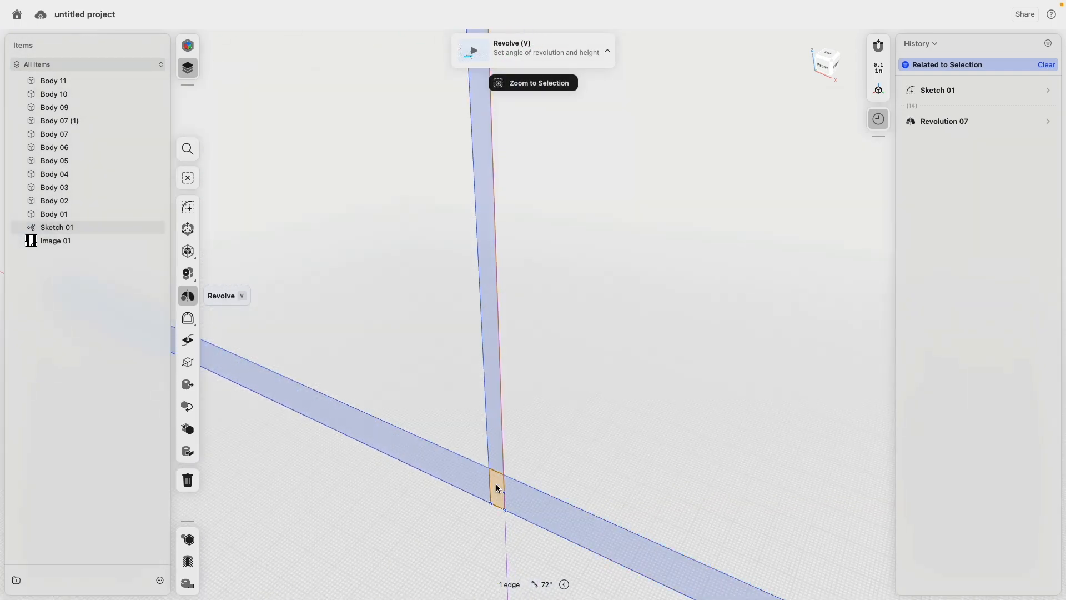
{"action": "key", "text": "e"}
{"action": "scroll", "coordinate": [545, 428], "scroll_direction": "down", "scroll_amount": 5}
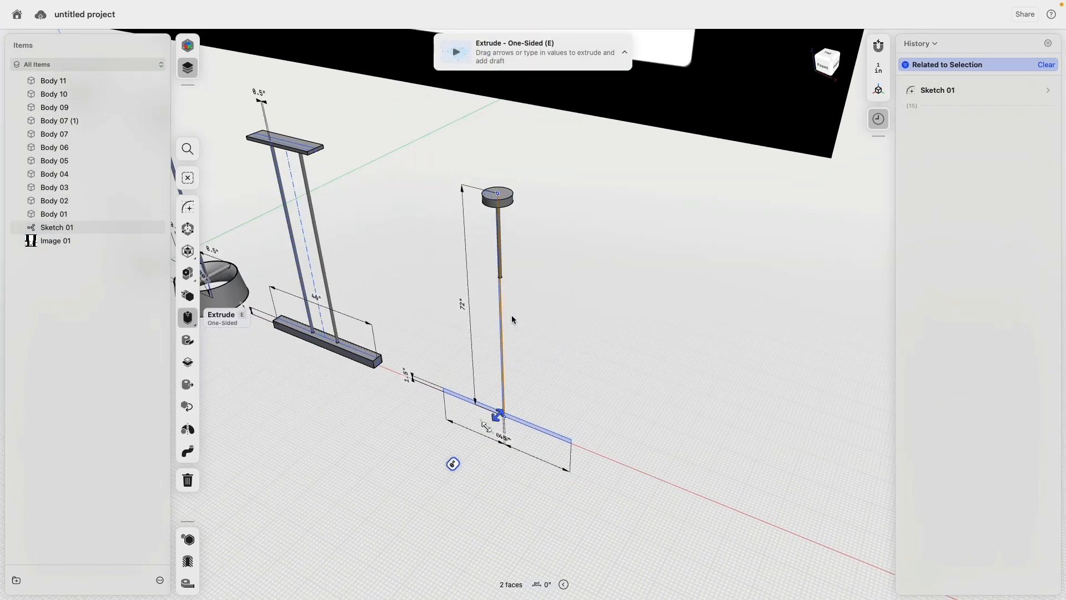
{"action": "scroll", "coordinate": [508, 302], "scroll_direction": "up", "scroll_amount": 5}
{"action": "left_click", "coordinate": [501, 286]}
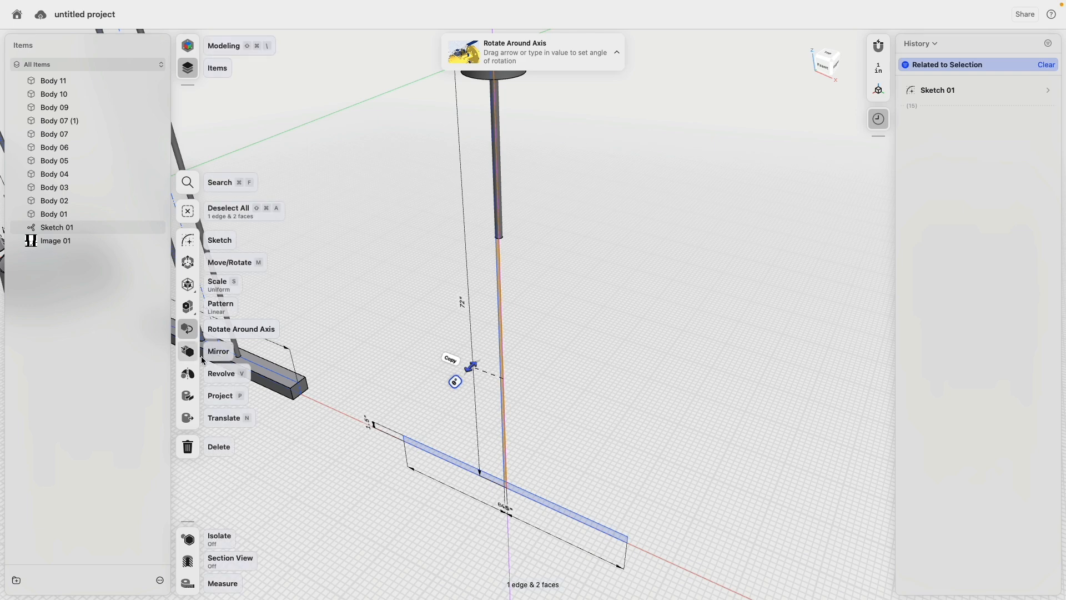
{"action": "left_click", "coordinate": [188, 375]}
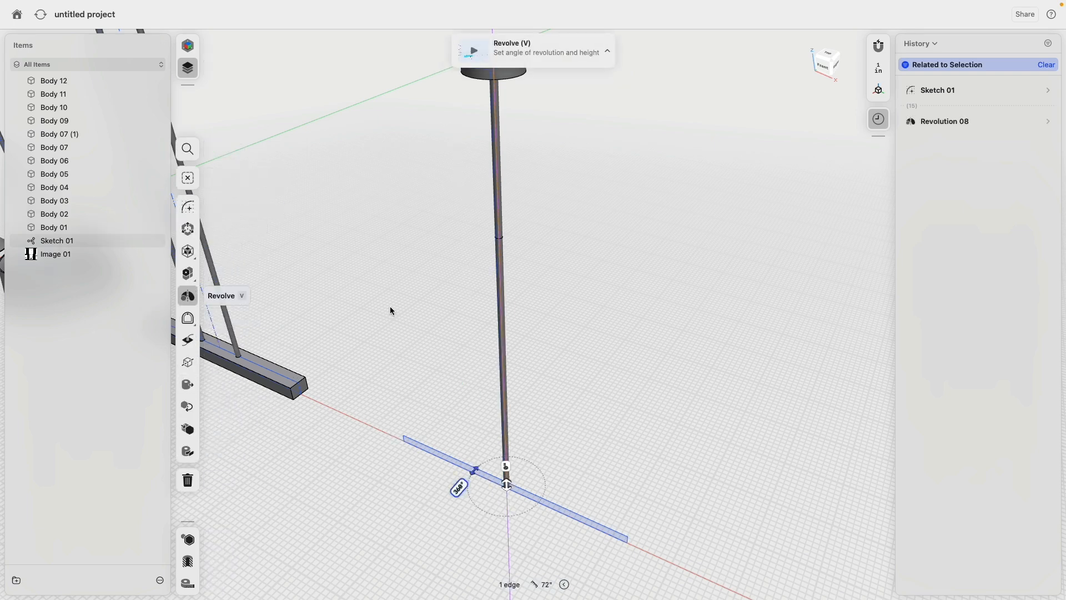
- Group all the bodies into a folder and hide that folder
{"action": "right_click_drag", "start_coordinate": [420, 353], "coordinate": [448, 316]}
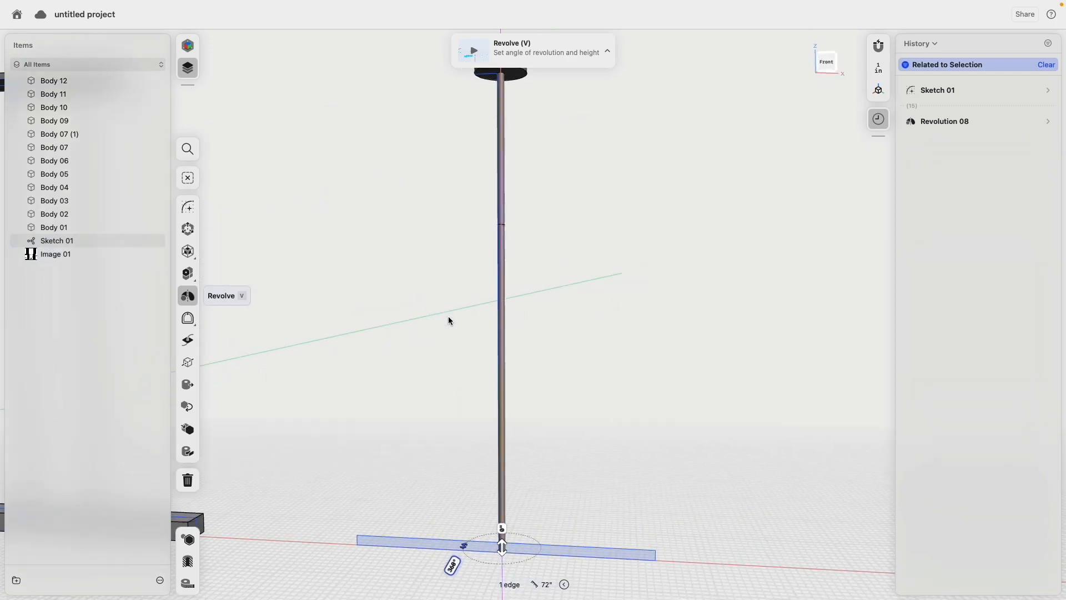
{"action": "middle_click_drag", "start_coordinate": [445, 368], "coordinate": [466, 221]}
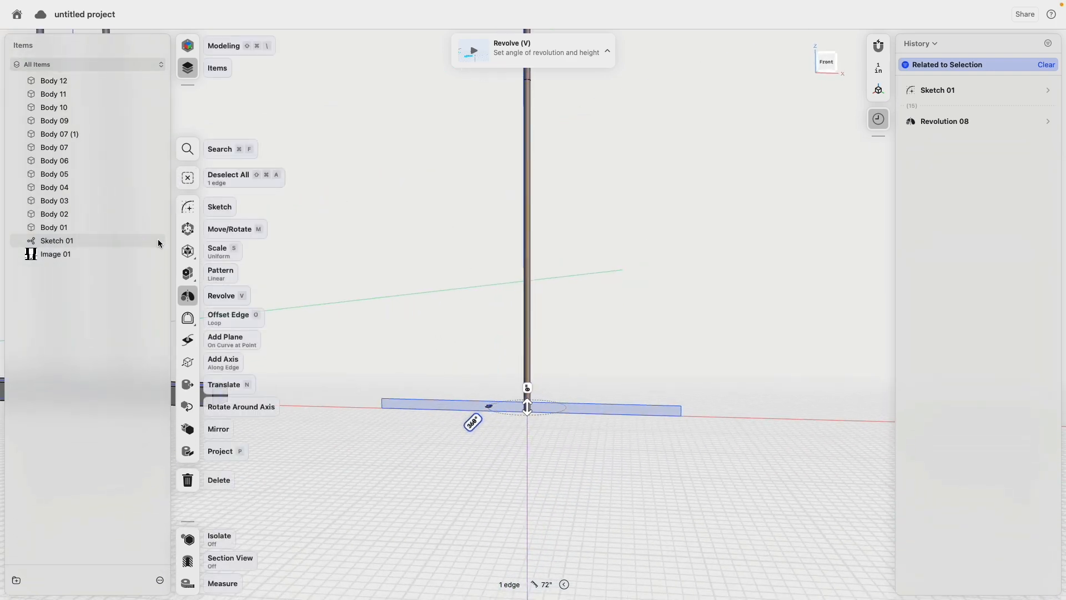
{"action": "left_click", "coordinate": [76, 229]}
{"action": "left_click", "coordinate": [49, 95], "text": "shift"}
{"action": "left_click_drag", "start_coordinate": [48, 94], "coordinate": [84, 81]}
{"action": "left_click", "coordinate": [154, 82]}
- Extrude all three faces of the light bar rectangle symmetrically to both sides of the sketch plane
{"action": "scroll", "coordinate": [502, 389], "scroll_direction": "up", "scroll_amount": 6}
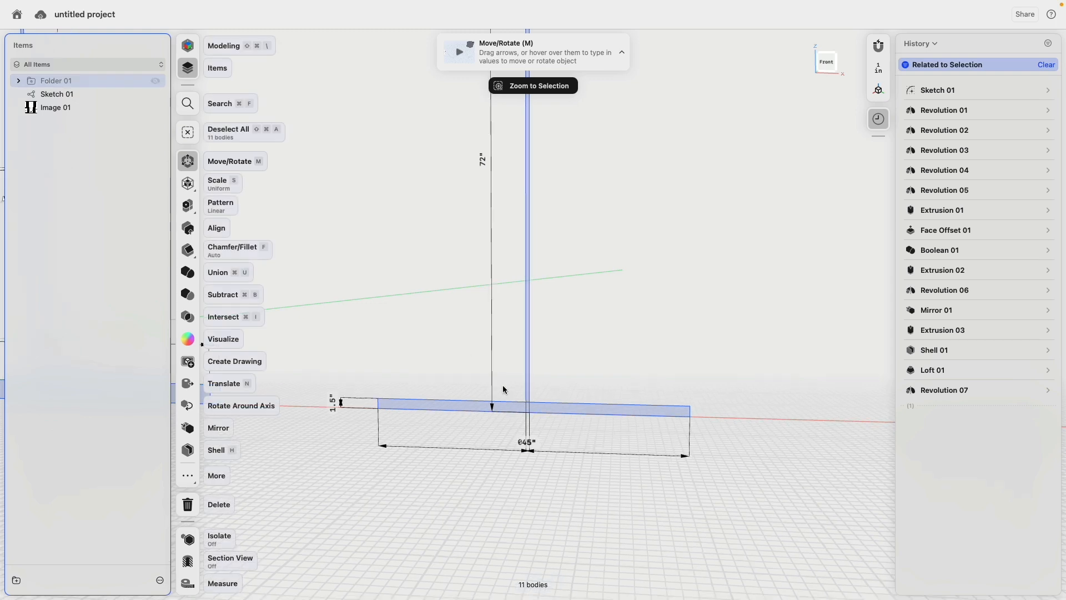
{"action": "left_click", "coordinate": [581, 416]}
{"action": "scroll", "coordinate": [609, 422], "scroll_direction": "up", "scroll_amount": 3}
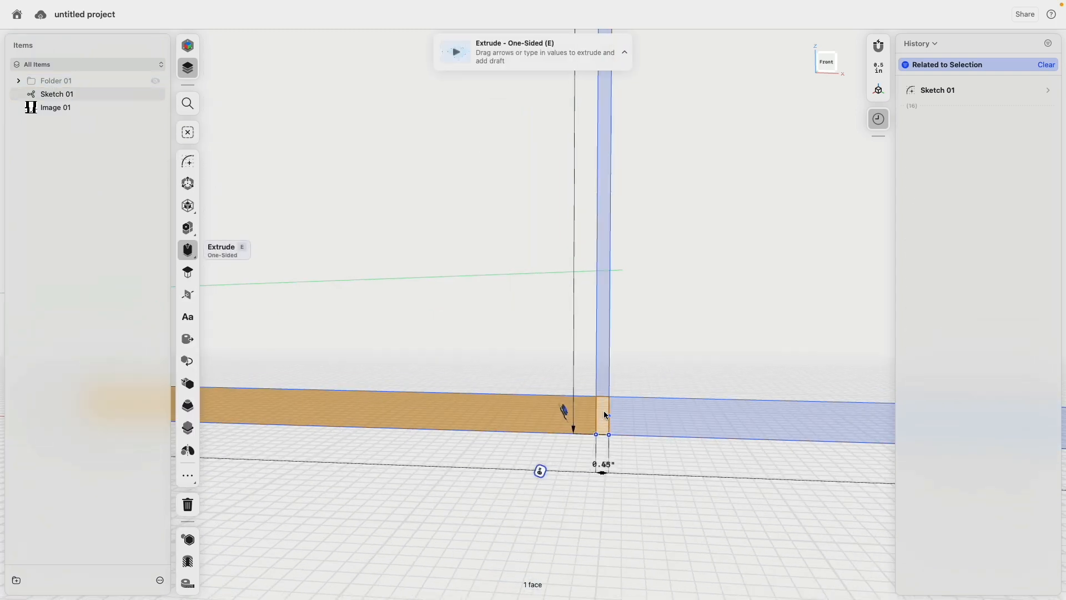
{"action": "left_click", "coordinate": [605, 416]}
{"action": "left_click", "coordinate": [628, 417]}
{"action": "scroll", "coordinate": [627, 383], "scroll_direction": "down", "scroll_amount": 5}
{"action": "right_click_drag", "start_coordinate": [654, 337], "coordinate": [582, 366]}
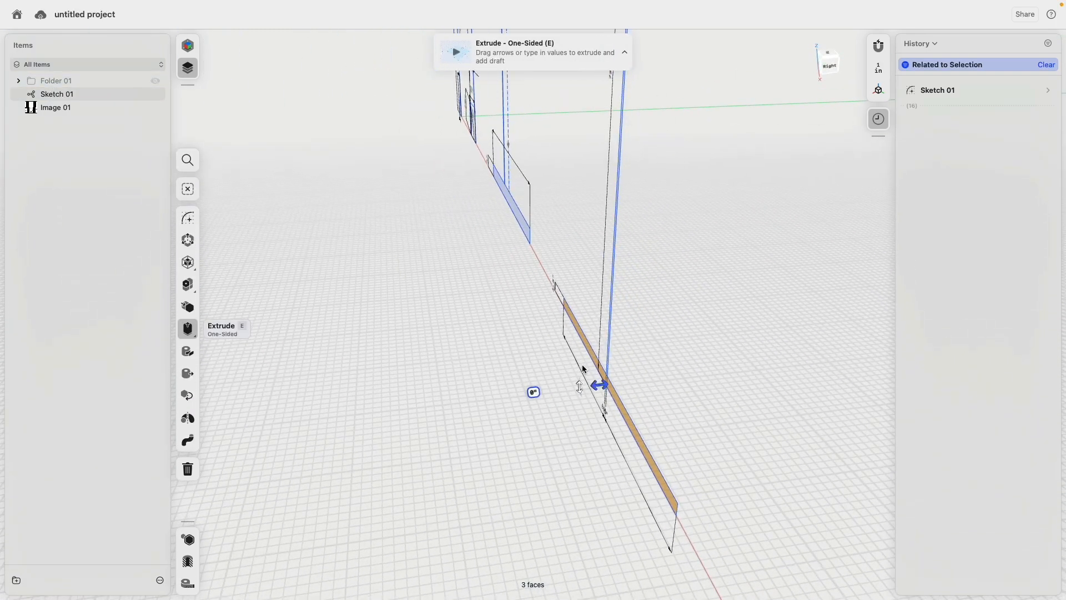
{"action": "scroll", "coordinate": [582, 366], "scroll_direction": "up", "scroll_amount": 3}
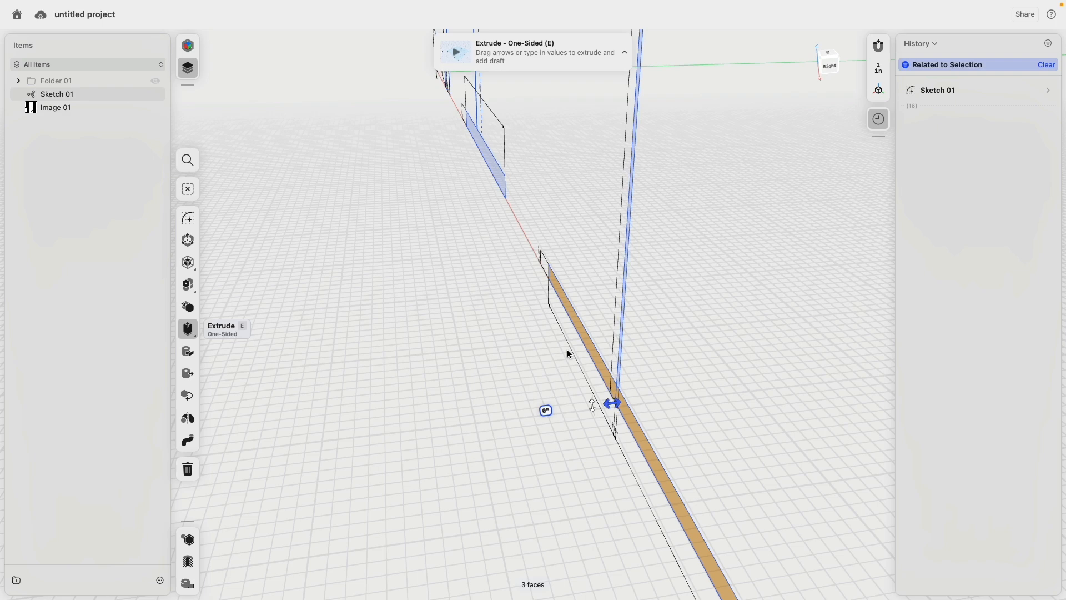
{"action": "scroll", "coordinate": [567, 353], "scroll_direction": "down", "scroll_amount": 3}
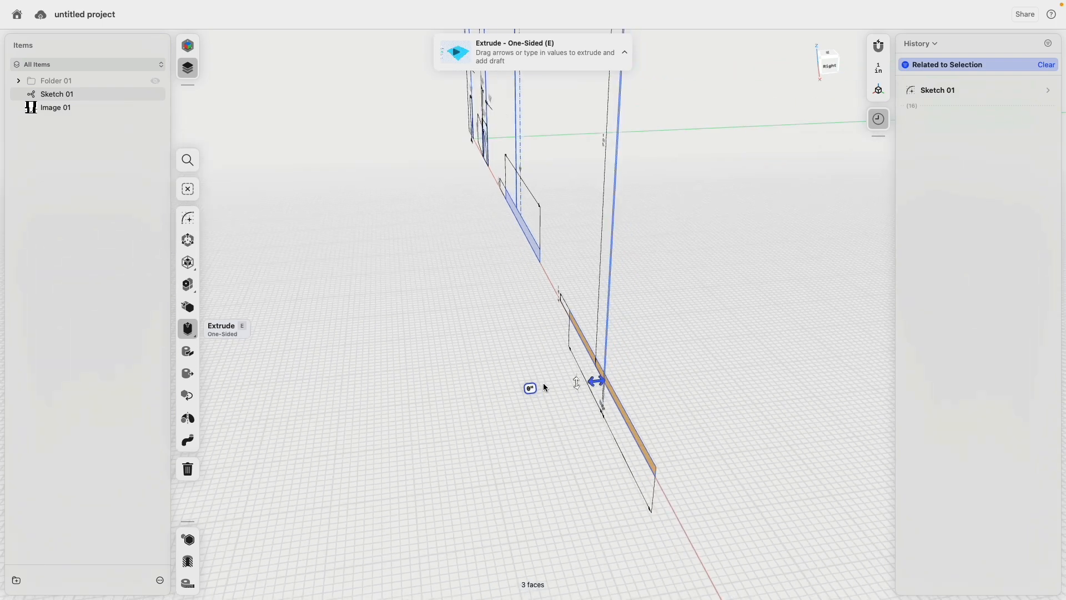
{"action": "scroll", "coordinate": [611, 401], "scroll_direction": "up", "scroll_amount": 2}
{"action": "scroll", "coordinate": [611, 401], "scroll_direction": "up", "scroll_amount": 2}
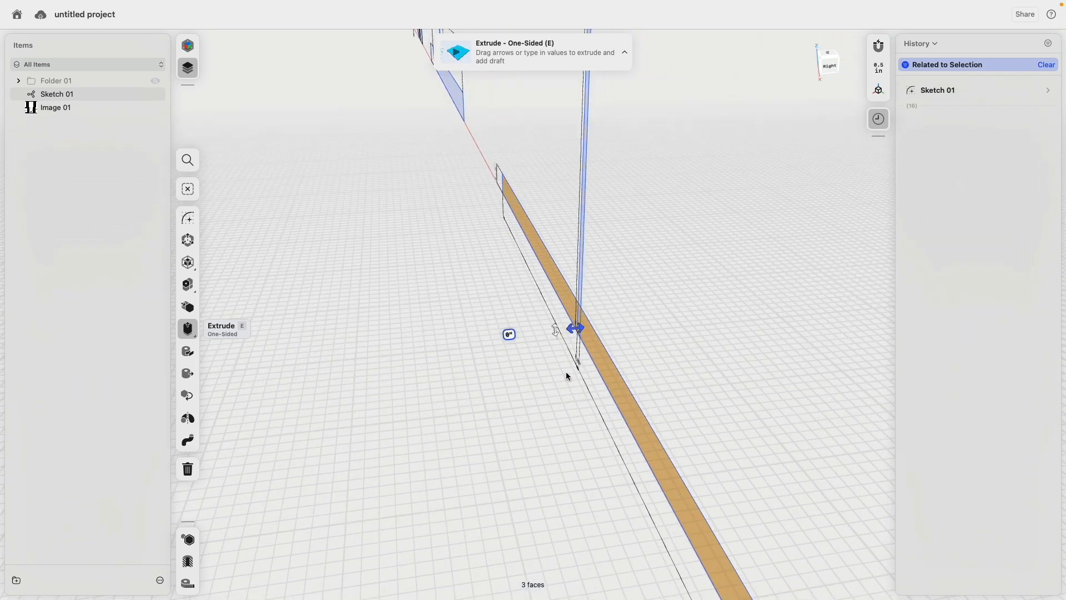
{"action": "left_click", "coordinate": [188, 329]}
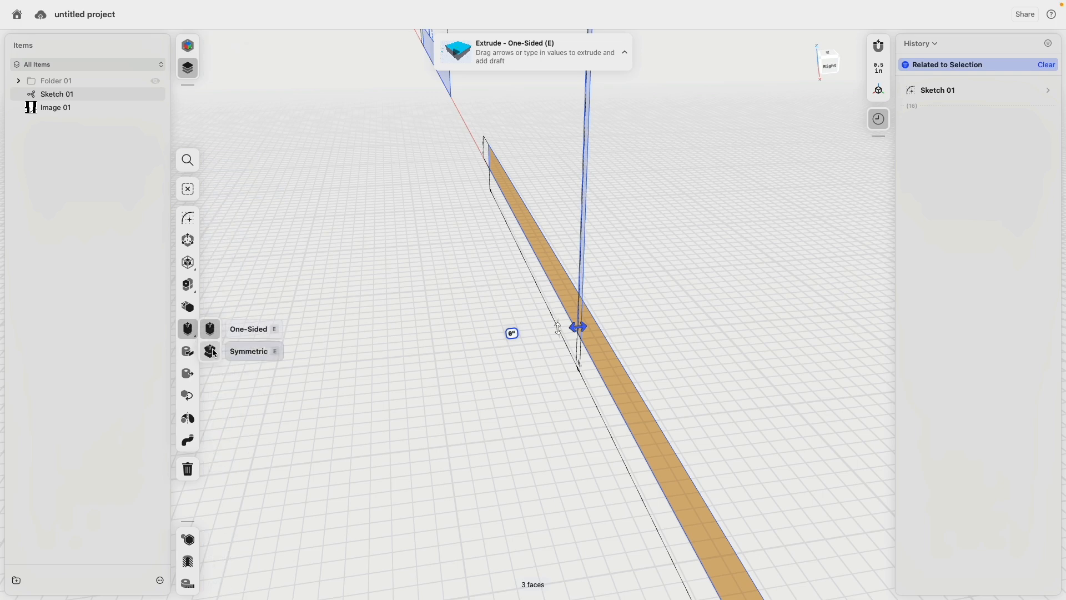
{"action": "left_click", "coordinate": [214, 352]}
{"action": "left_click_drag", "start_coordinate": [579, 327], "coordinate": [564, 327]}
- Shell the light bar with a 0.25 in wall thickness, leaving its underside open
{"action": "right_click_drag", "start_coordinate": [442, 406], "coordinate": [424, 282]}
{"action": "left_click", "coordinate": [574, 468]}
{"action": "right_click_drag", "start_coordinate": [574, 468], "coordinate": [495, 333]}
{"action": "left_click", "coordinate": [496, 316]}
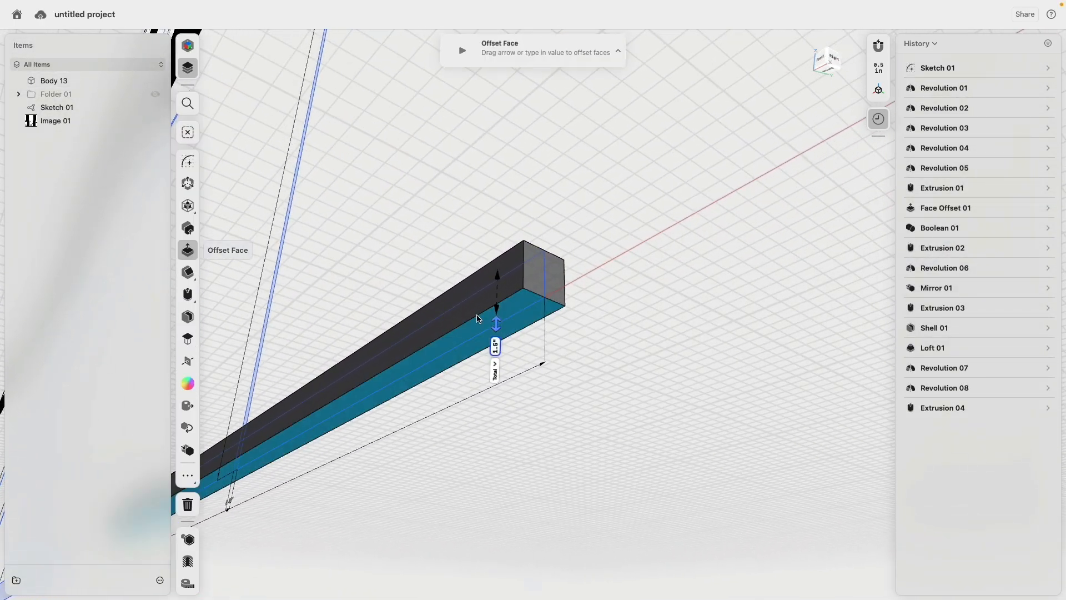
{"action": "middle_click_drag", "start_coordinate": [328, 206], "coordinate": [402, 195]}
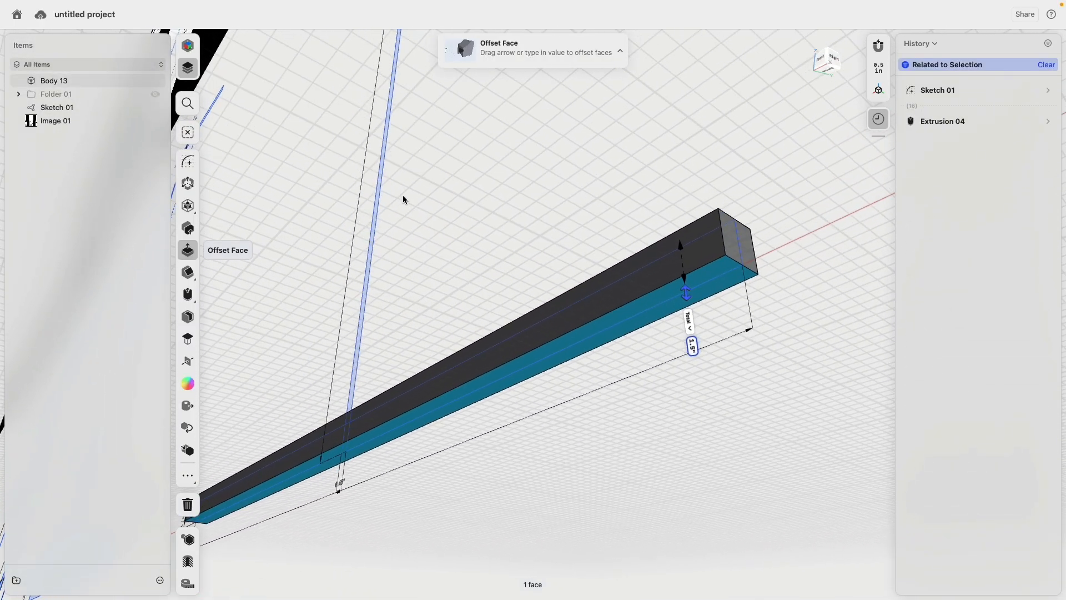
{"action": "left_click", "coordinate": [187, 316]}
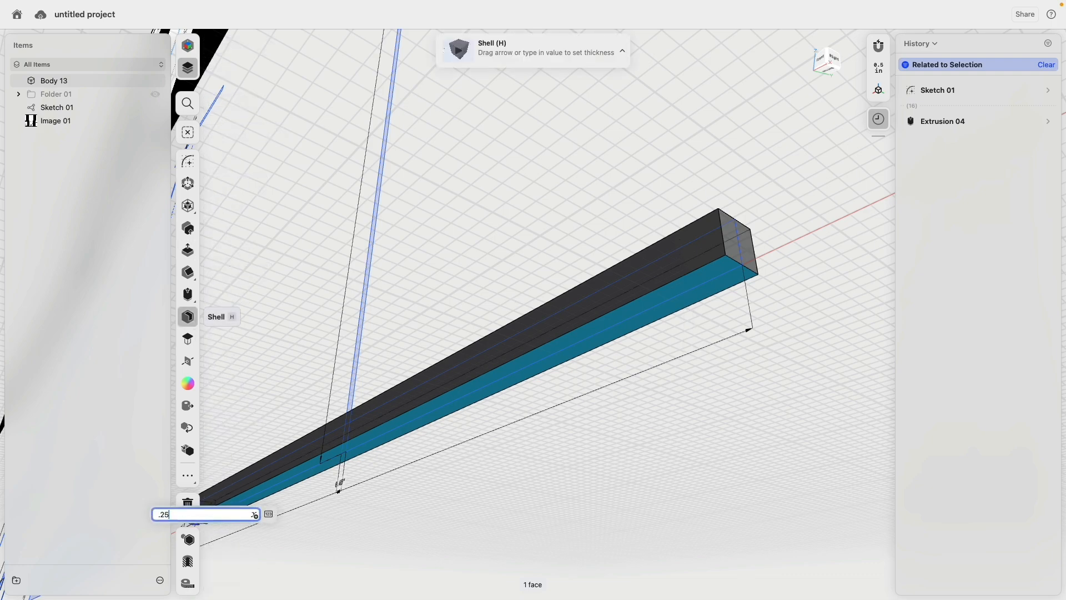
{"action": "type", "text": ".25"}
{"action": "key", "text": "Return"}
- Loft between the light bar's two facing inner long side walls to fill the hollow with a separate body
{"action": "scroll", "coordinate": [725, 291], "scroll_direction": "up", "scroll_amount": 3}
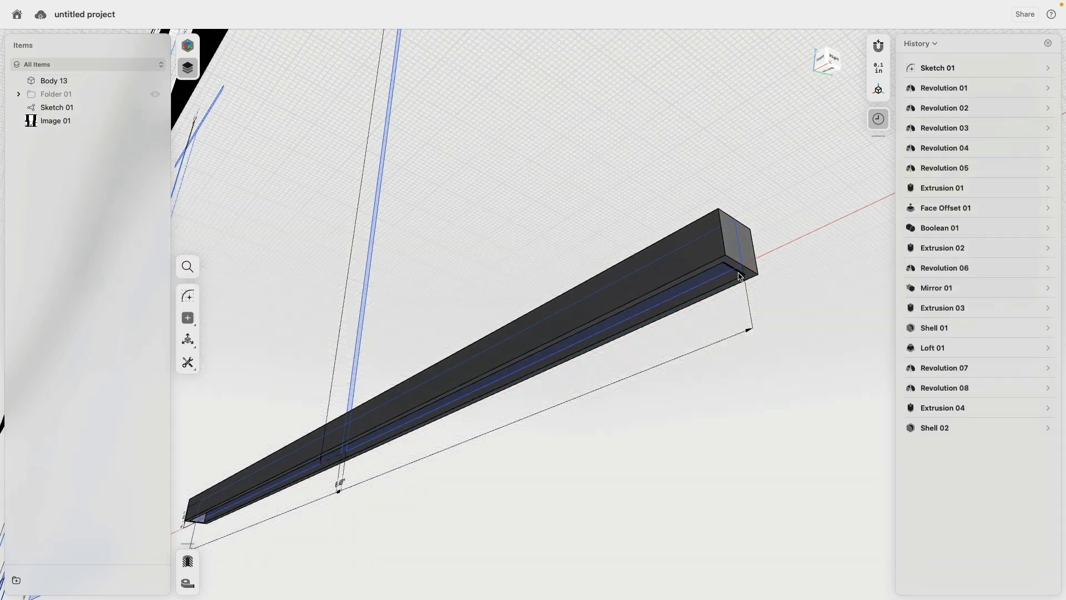
{"action": "left_click", "coordinate": [725, 288]}
{"action": "right_click_drag", "start_coordinate": [726, 288], "coordinate": [659, 267]}
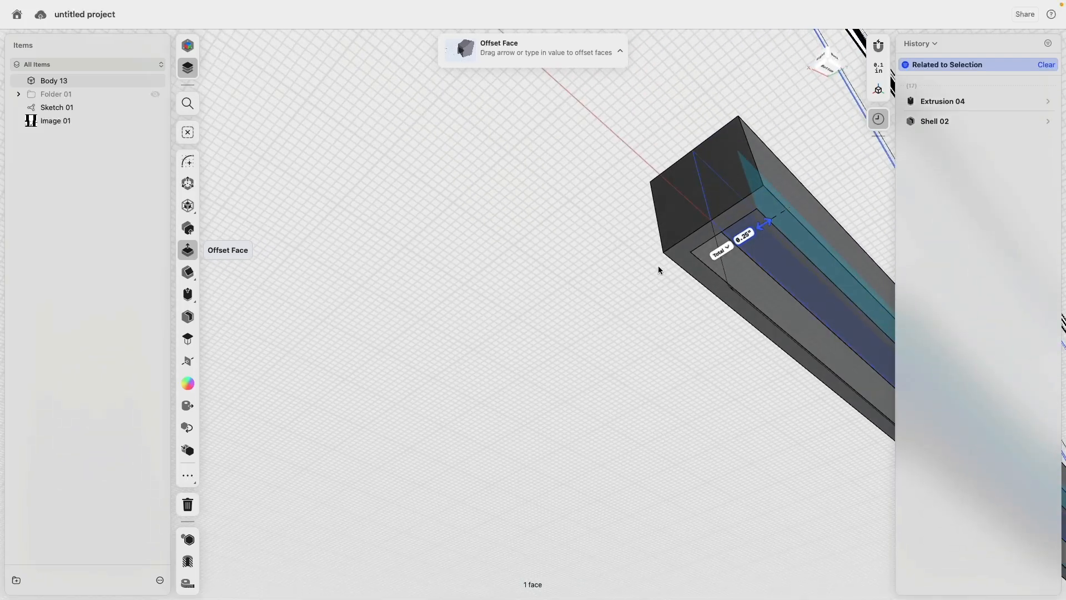
{"action": "left_click", "coordinate": [713, 259]}
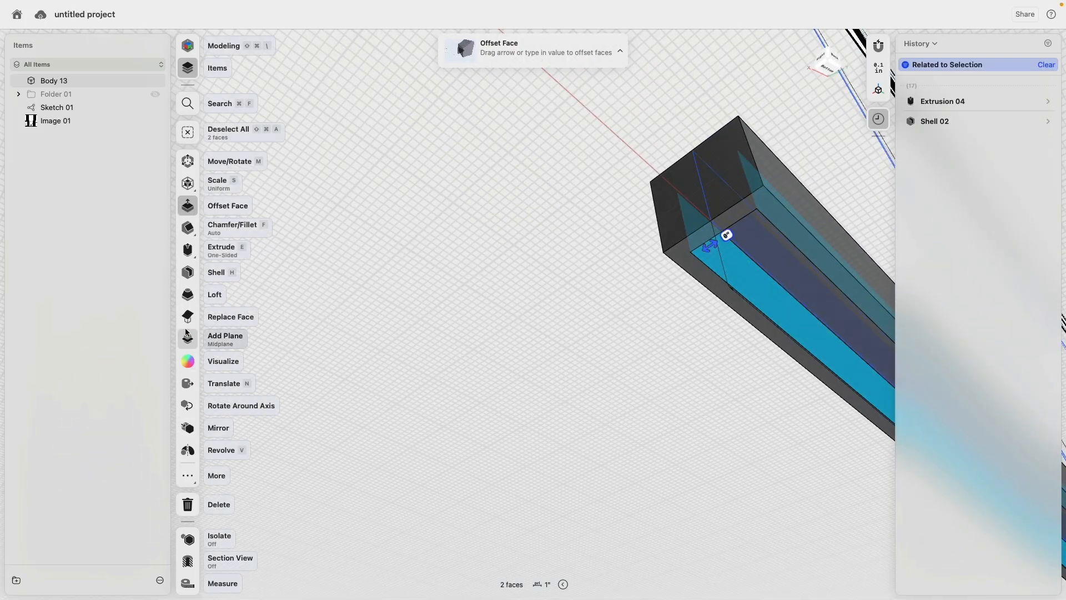
{"action": "left_click", "coordinate": [186, 299]}
{"action": "scroll", "coordinate": [514, 404], "scroll_direction": "down", "scroll_amount": 5}
{"action": "right_click_drag", "start_coordinate": [510, 371], "coordinate": [542, 385]}
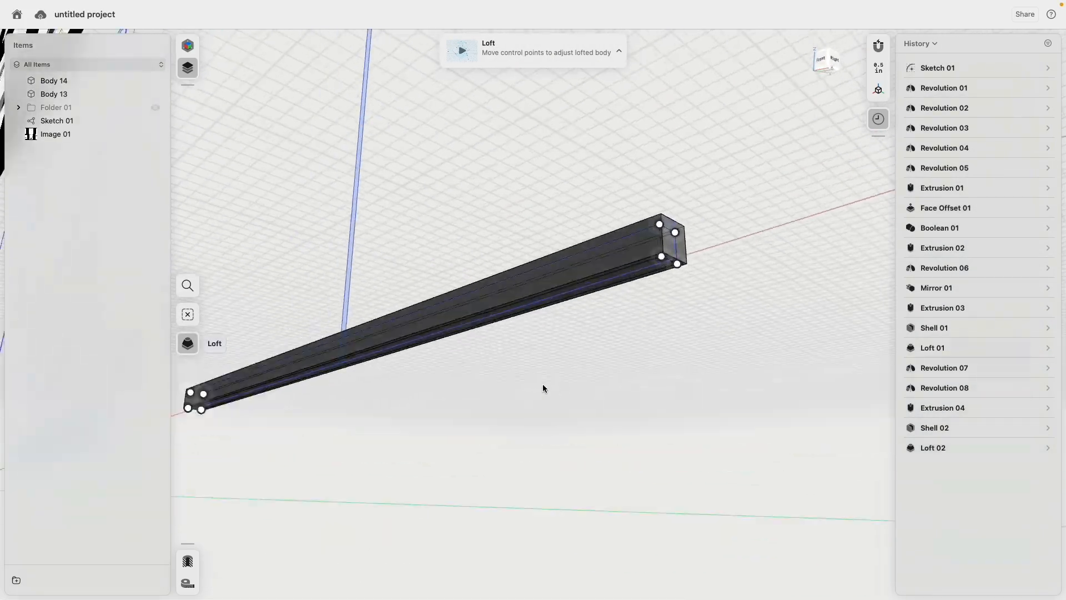
{"action": "left_click", "coordinate": [245, 164]}
- Show Folder 01 and subtract the lower rod section from both light bar bodies, keeping the rod itself
{"action": "left_click", "coordinate": [155, 108]}
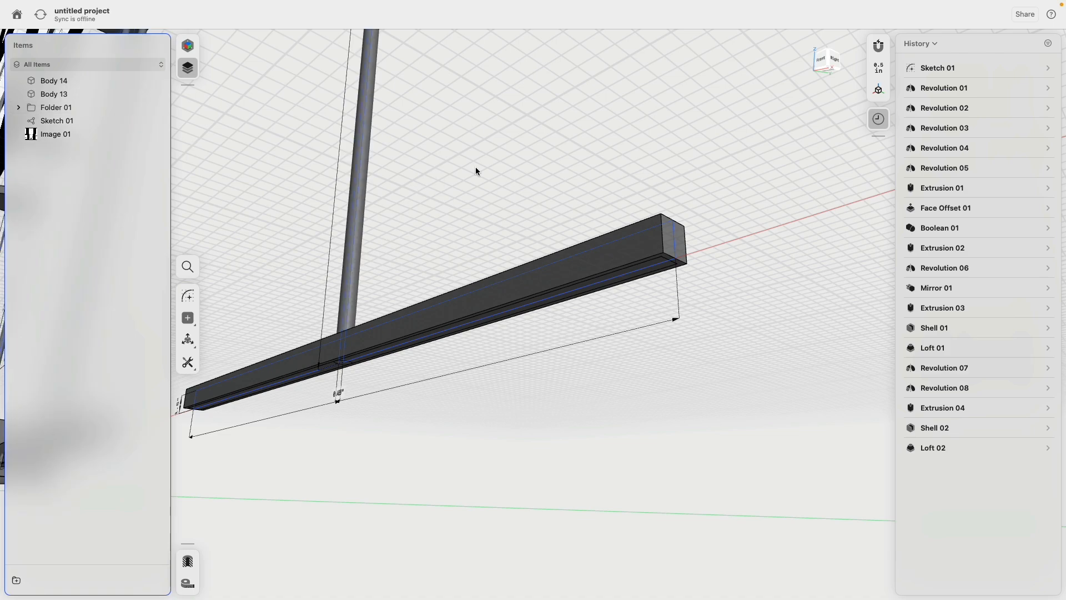
{"action": "middle_click_drag", "start_coordinate": [462, 213], "coordinate": [548, 238]}
{"action": "scroll", "coordinate": [546, 238], "scroll_direction": "up", "scroll_amount": 5}
{"action": "double_click", "coordinate": [393, 399]}
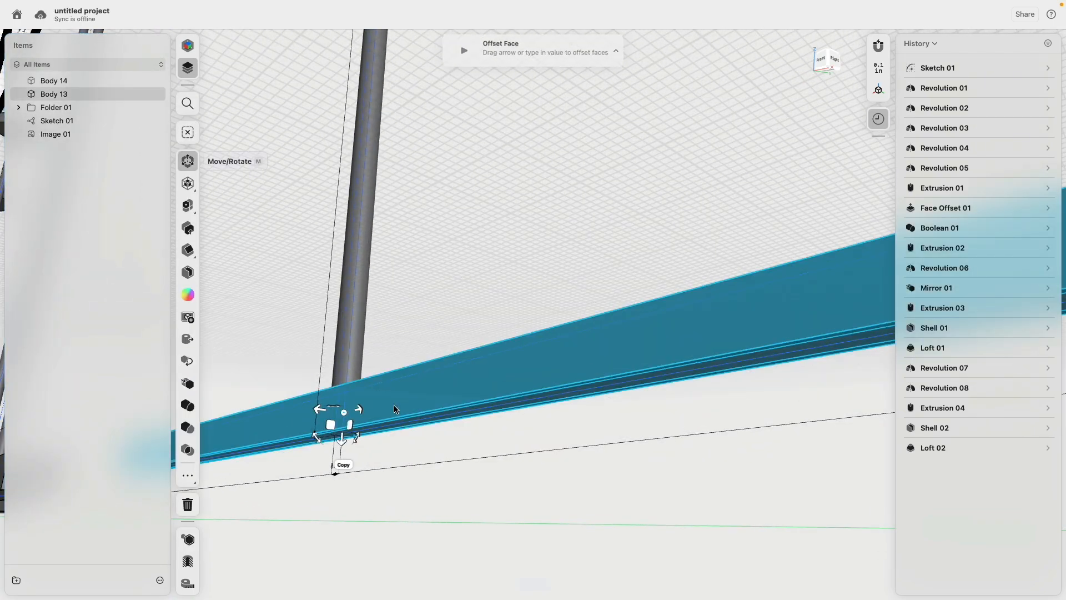
{"action": "right_click_drag", "start_coordinate": [394, 404], "coordinate": [390, 382]}
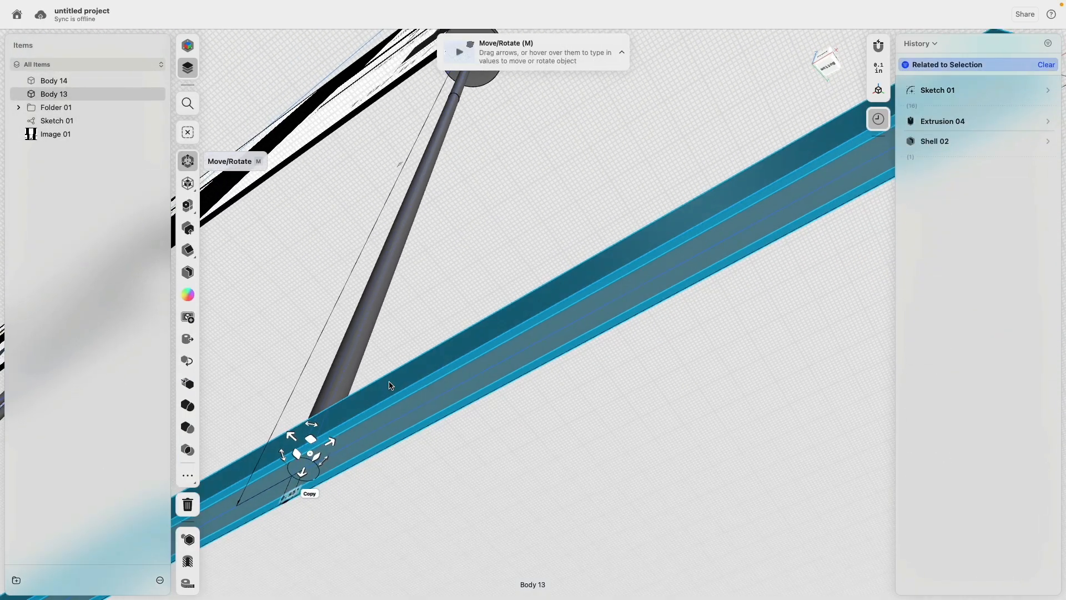
{"action": "left_click", "coordinate": [357, 456]}
{"action": "scroll", "coordinate": [350, 419], "scroll_direction": "down", "scroll_amount": 5}
{"action": "right_click_drag", "start_coordinate": [349, 419], "coordinate": [429, 303]}
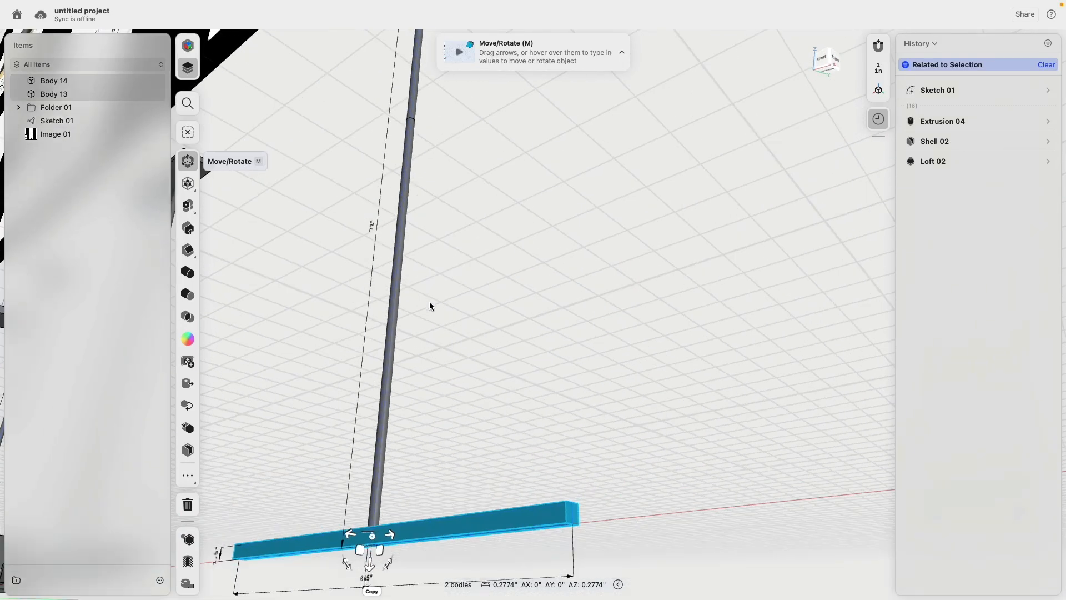
{"action": "left_click", "coordinate": [393, 359]}
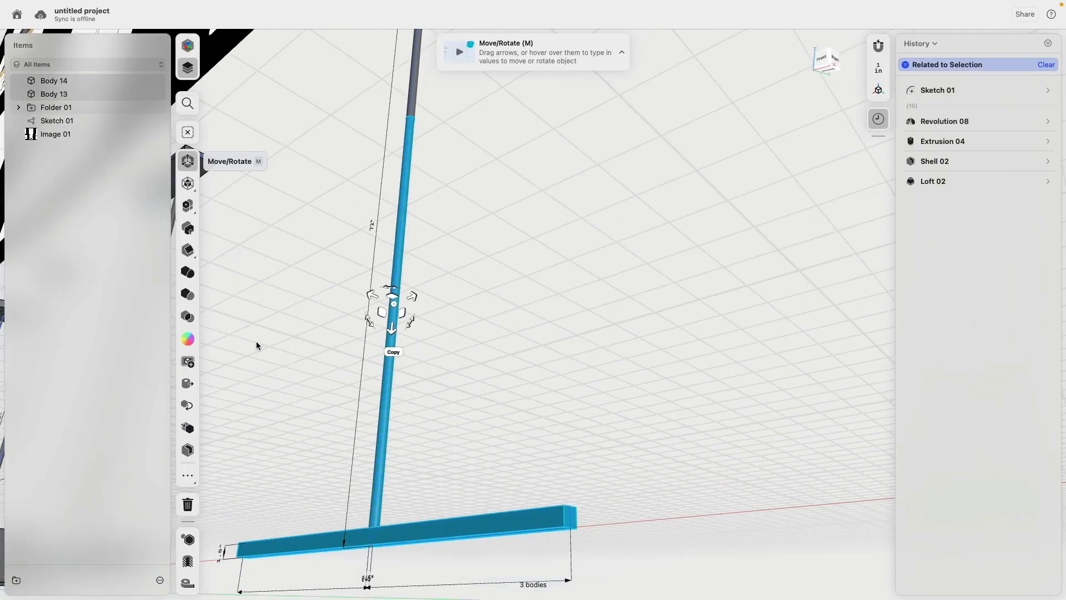
{"action": "left_click", "coordinate": [202, 299]}
{"action": "middle_click_drag", "start_coordinate": [465, 391], "coordinate": [537, 293]}
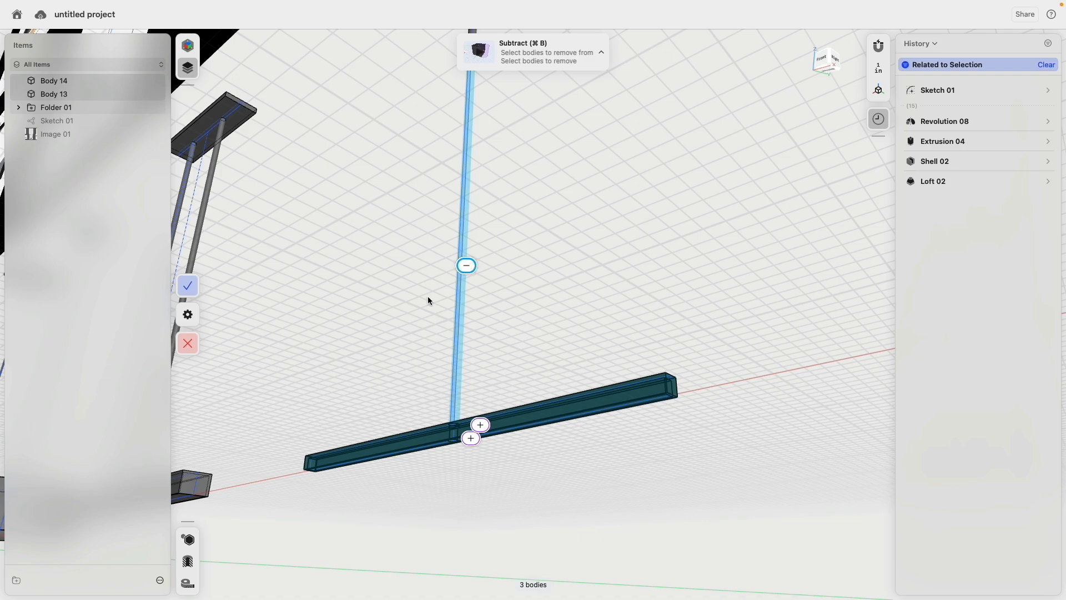
{"action": "left_click", "coordinate": [188, 314]}
{"action": "left_click", "coordinate": [250, 327]}
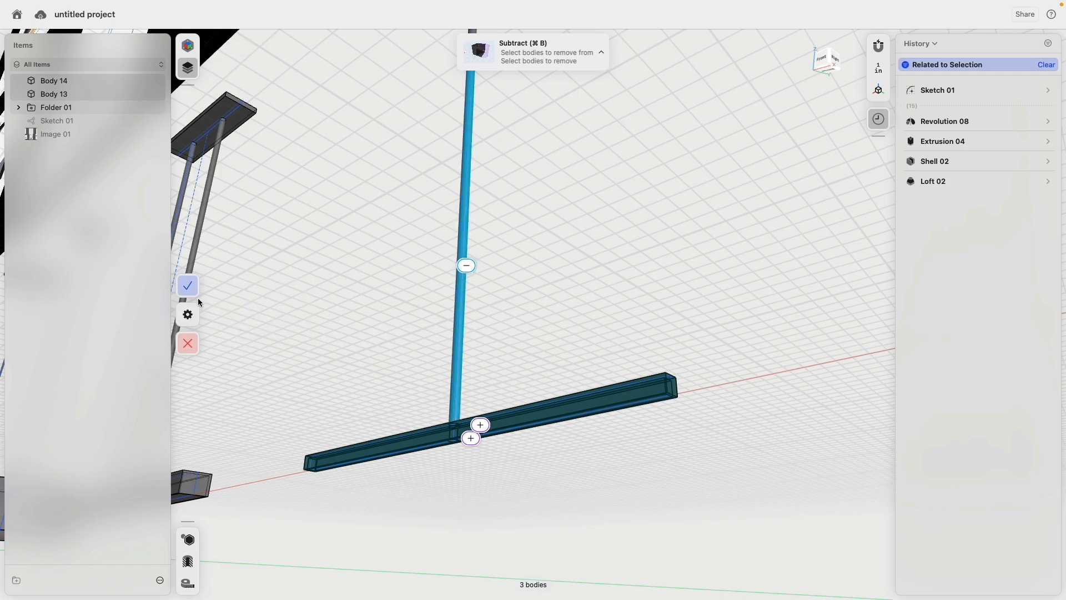
{"action": "left_click", "coordinate": [188, 286]}
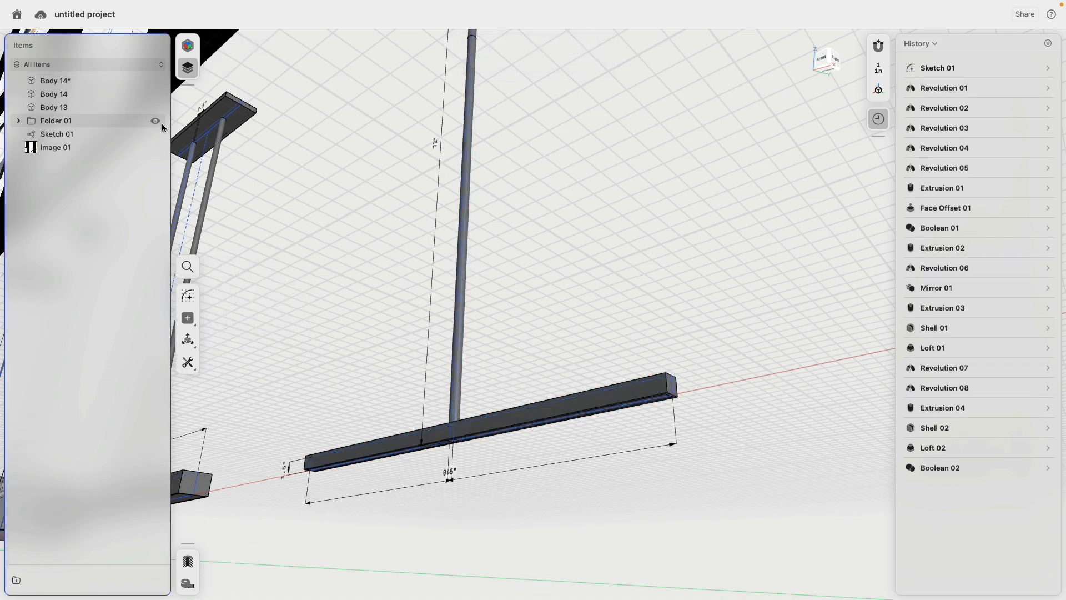
- Hide Folder 01 and set the wall thickness of Shell 02 to 0.075 in
{"action": "left_click", "coordinate": [157, 120]}
{"action": "right_click_drag", "start_coordinate": [322, 294], "coordinate": [391, 393]}
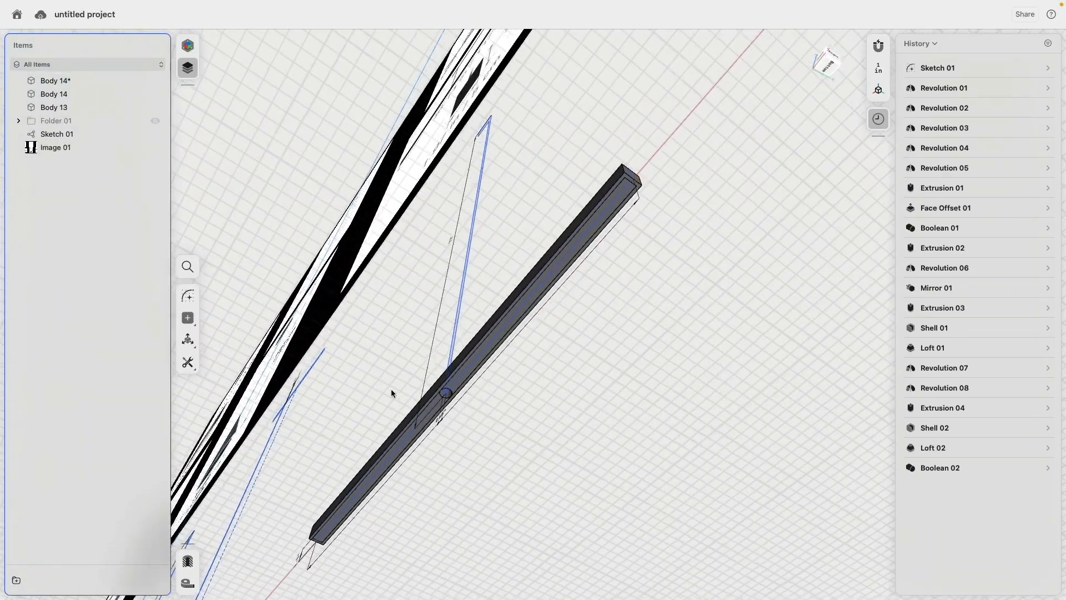
{"action": "scroll", "coordinate": [391, 394], "scroll_direction": "up", "scroll_amount": 5}
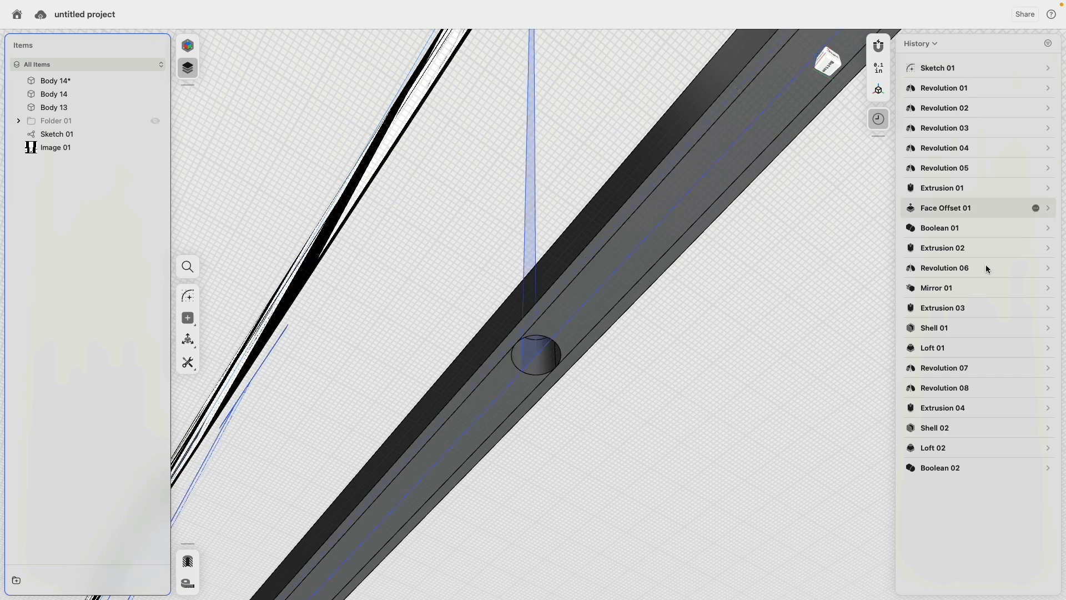
{"action": "left_click", "coordinate": [1048, 428]}
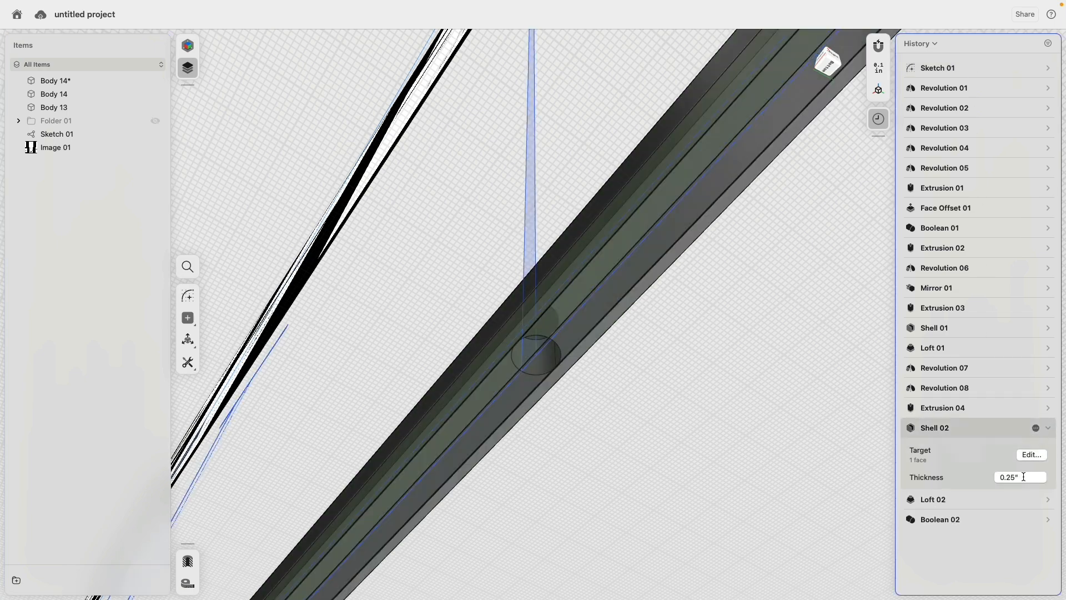
{"action": "key", "text": "Return"}
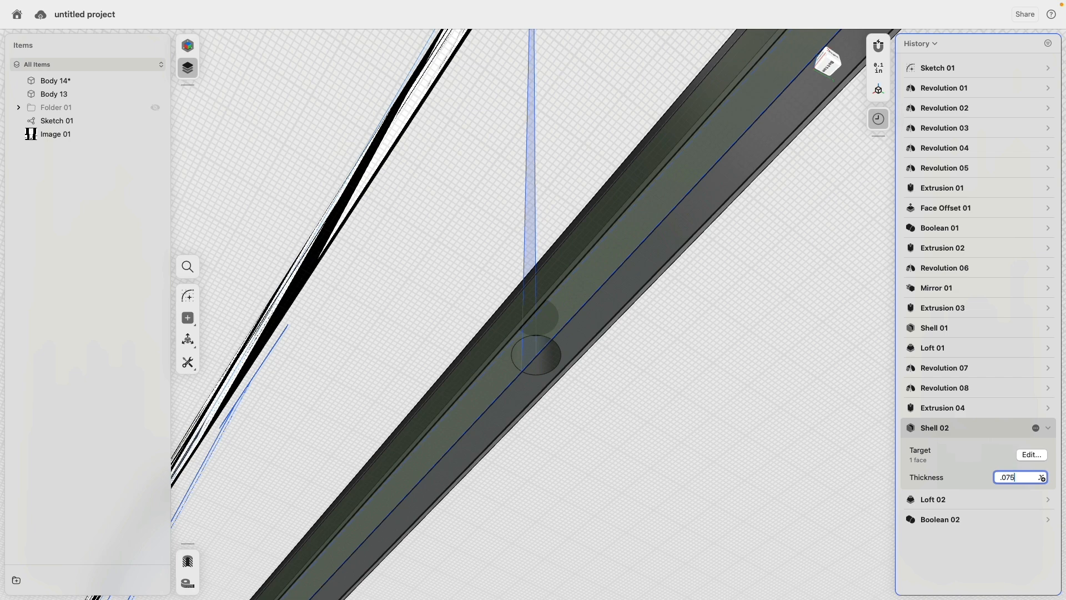
{"action": "key", "text": "Return"}
- Show Folder 01 again and move the light bar's 45 in dimension clear of the rod's radius dimension
{"action": "scroll", "coordinate": [472, 437], "scroll_direction": "down", "scroll_amount": 5}
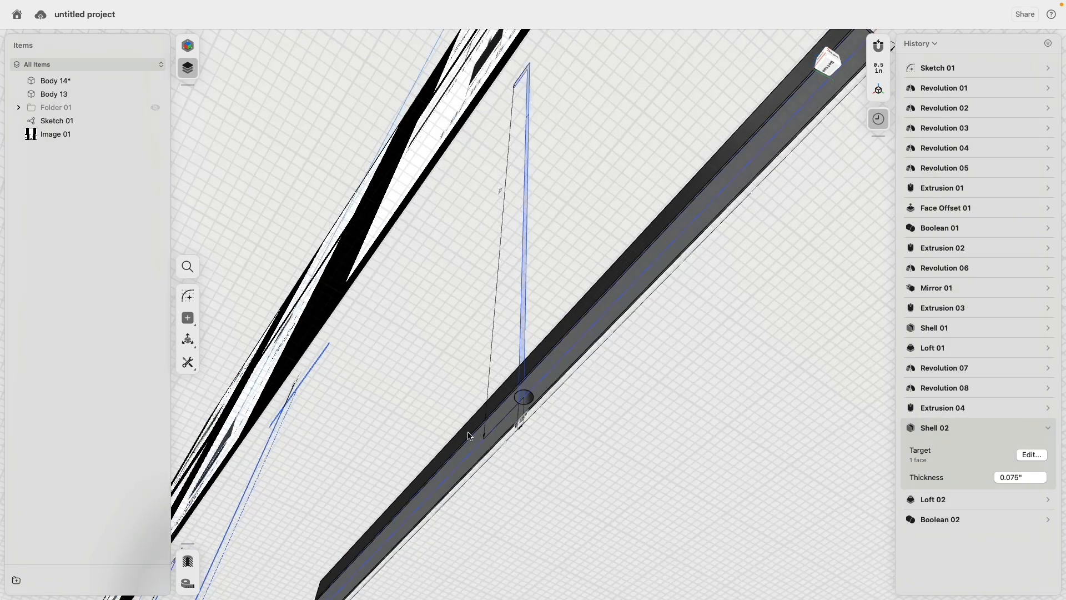
{"action": "right_click_drag", "start_coordinate": [399, 340], "coordinate": [471, 499]}
{"action": "left_click", "coordinate": [155, 105]}
{"action": "scroll", "coordinate": [401, 379], "scroll_direction": "down", "scroll_amount": 1}
{"action": "scroll", "coordinate": [396, 372], "scroll_direction": "down", "scroll_amount": 2}
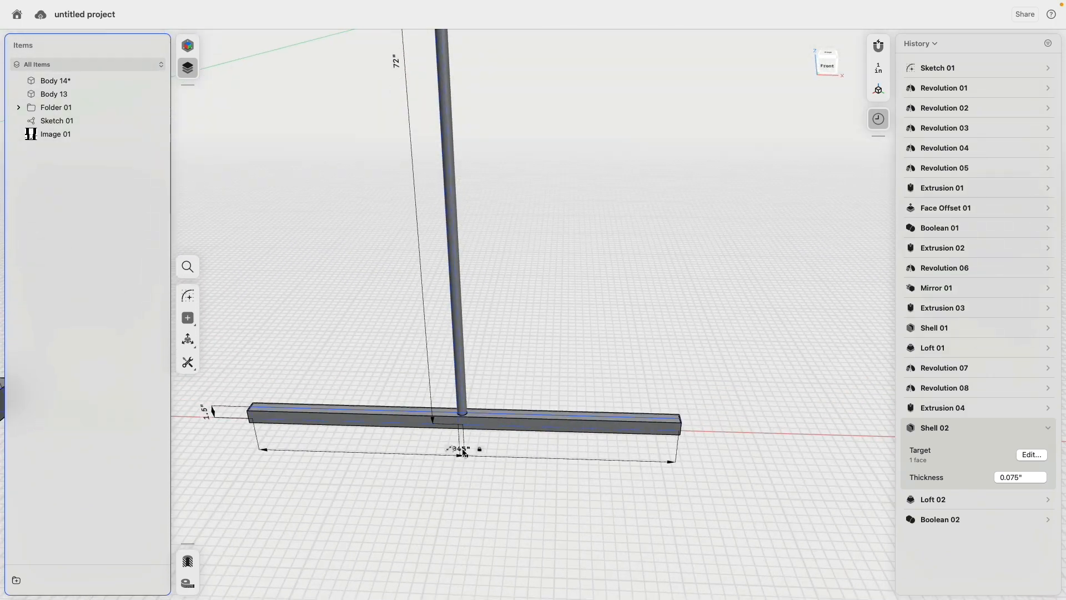
{"action": "scroll", "coordinate": [467, 462], "scroll_direction": "up", "scroll_amount": 5}
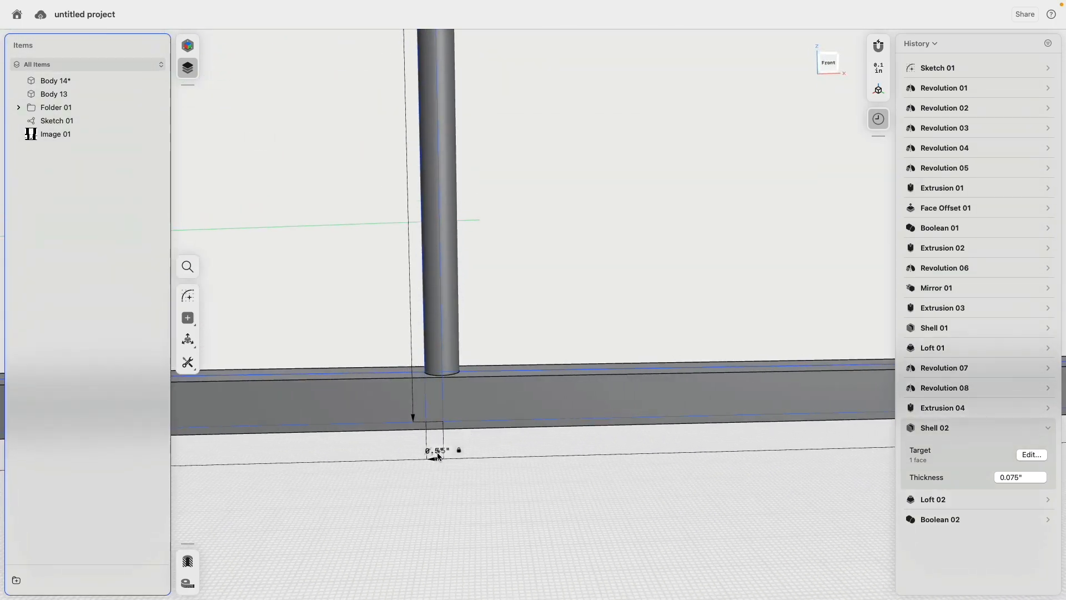
{"action": "right_click_drag", "start_coordinate": [421, 496], "coordinate": [429, 498]}
{"action": "scroll", "coordinate": [428, 497], "scroll_direction": "down", "scroll_amount": 3}
{"action": "left_click_drag", "start_coordinate": [443, 451], "coordinate": [456, 503]}
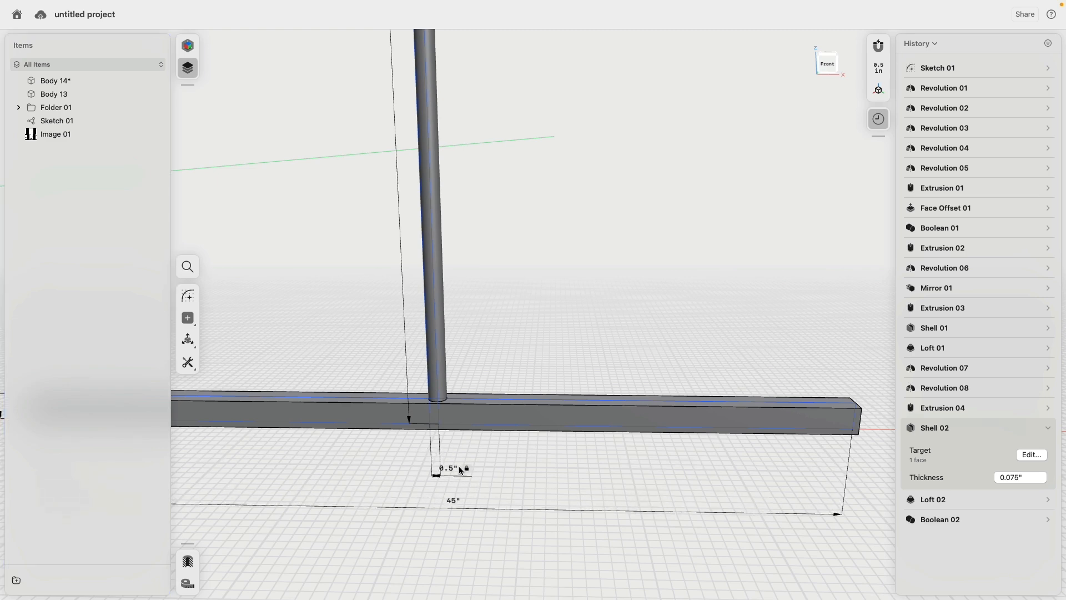
- Set the lower rod section's radius dimension to 0.3 in
{"action": "double_click", "coordinate": [450, 468]}
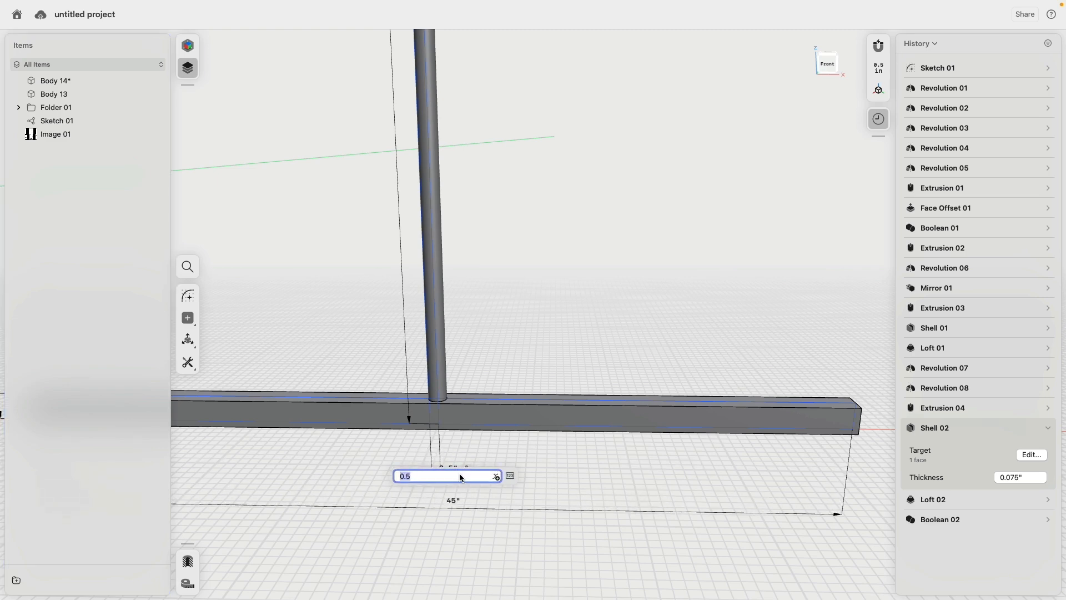
{"action": "key", "text": "Return"}
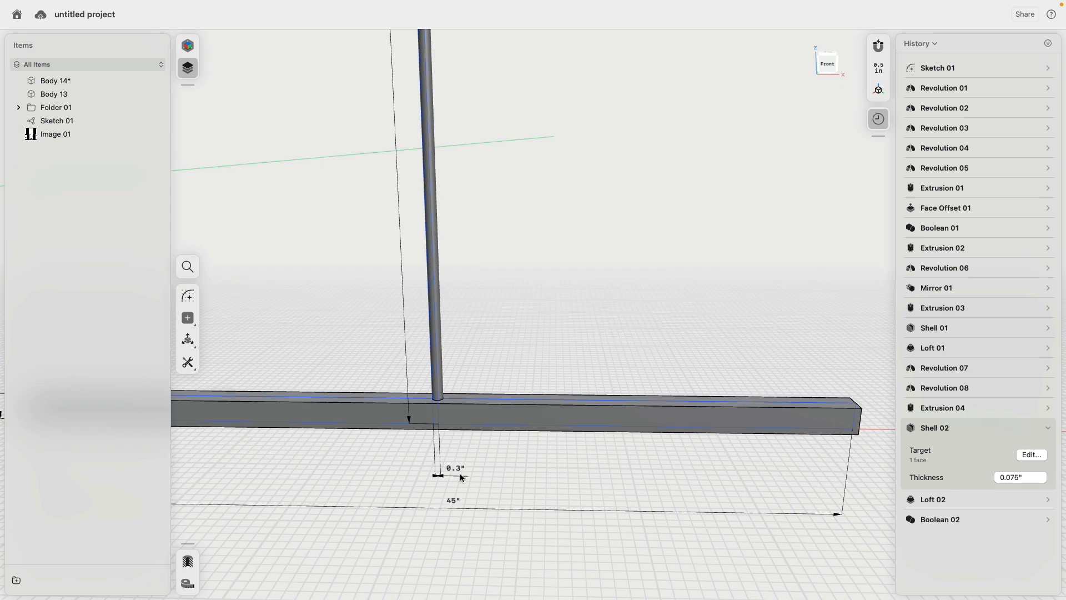
{"action": "right_click_drag", "start_coordinate": [459, 473], "coordinate": [438, 435]}
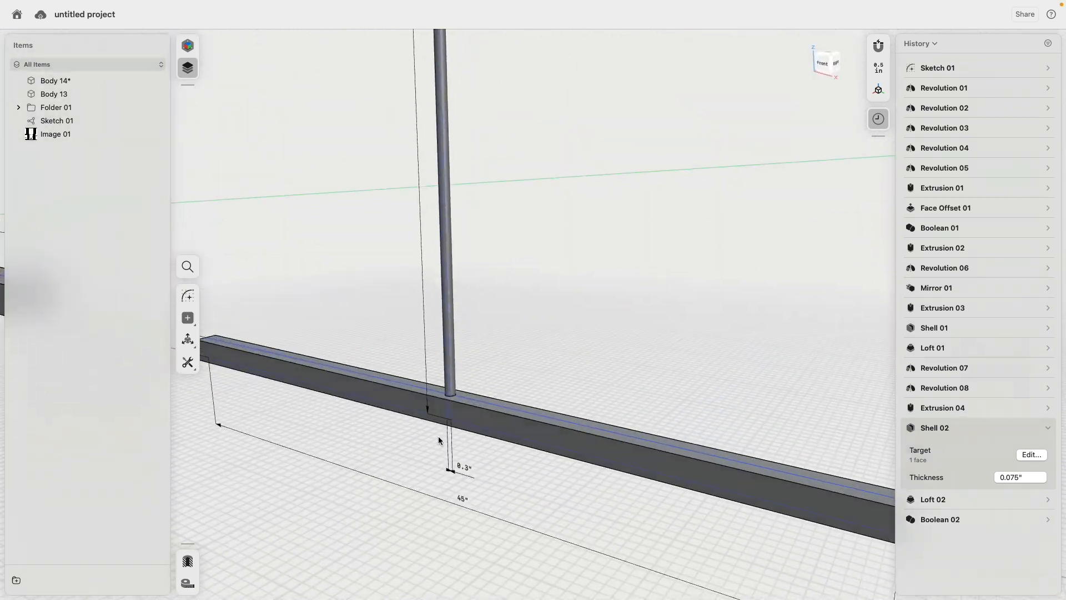
{"action": "scroll", "coordinate": [438, 435], "scroll_direction": "down", "scroll_amount": 5}
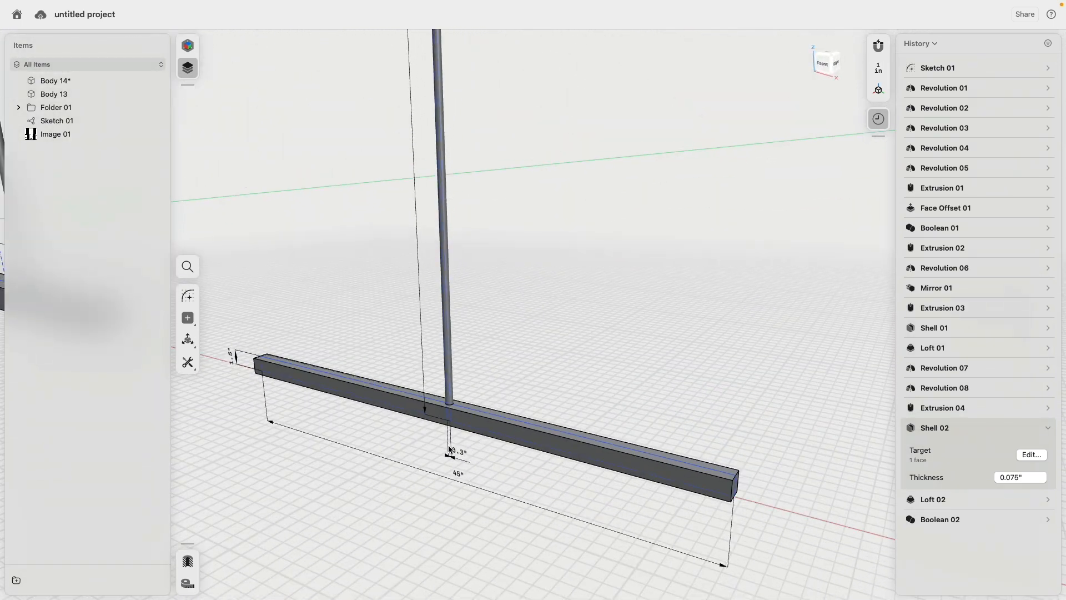
- Set the lower rod section's radius dimension to 0.4 in
{"action": "left_click", "coordinate": [460, 454]}
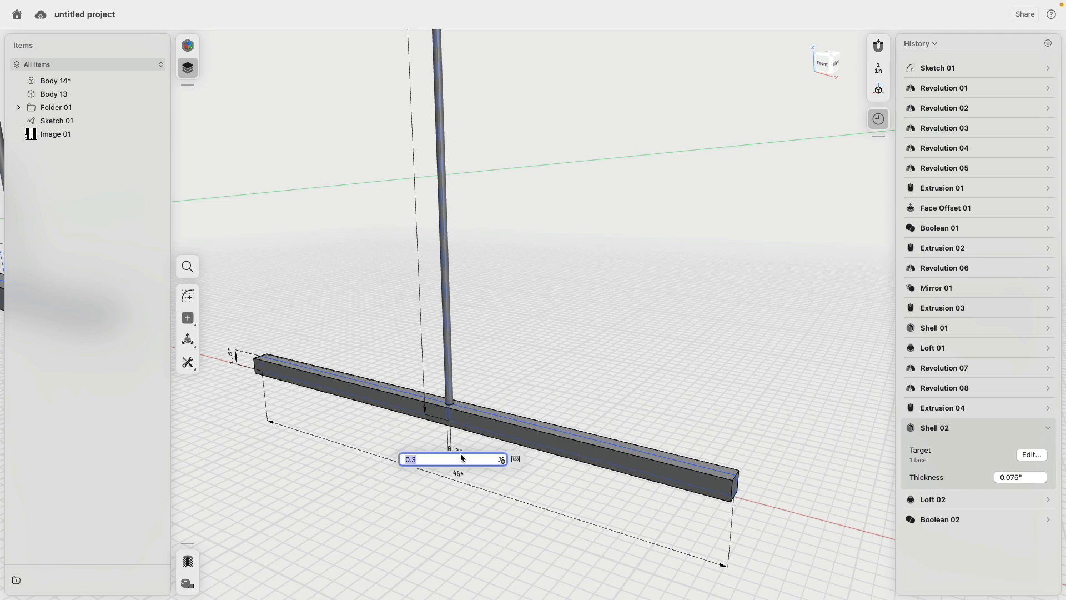
{"action": "type", "text": "0.4"}
{"action": "key", "text": "Return"}
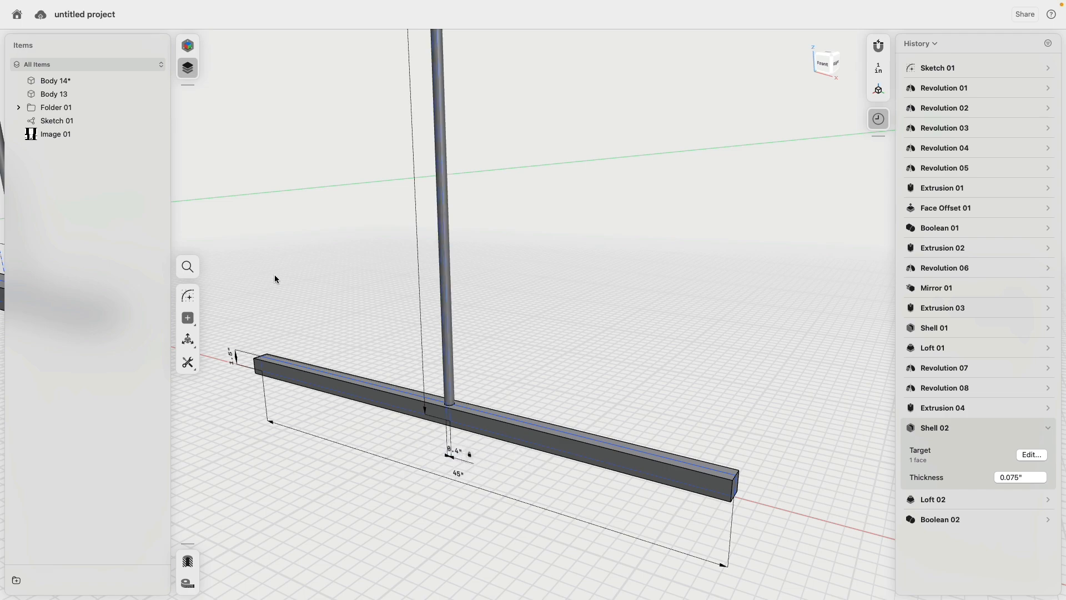
- Pattern the light bar and its fill body linearly upward along the rod with 6 in spacing and a quantity of 4
{"action": "left_click", "coordinate": [54, 94]}
{"action": "left_click", "coordinate": [56, 80], "text": "shift"}
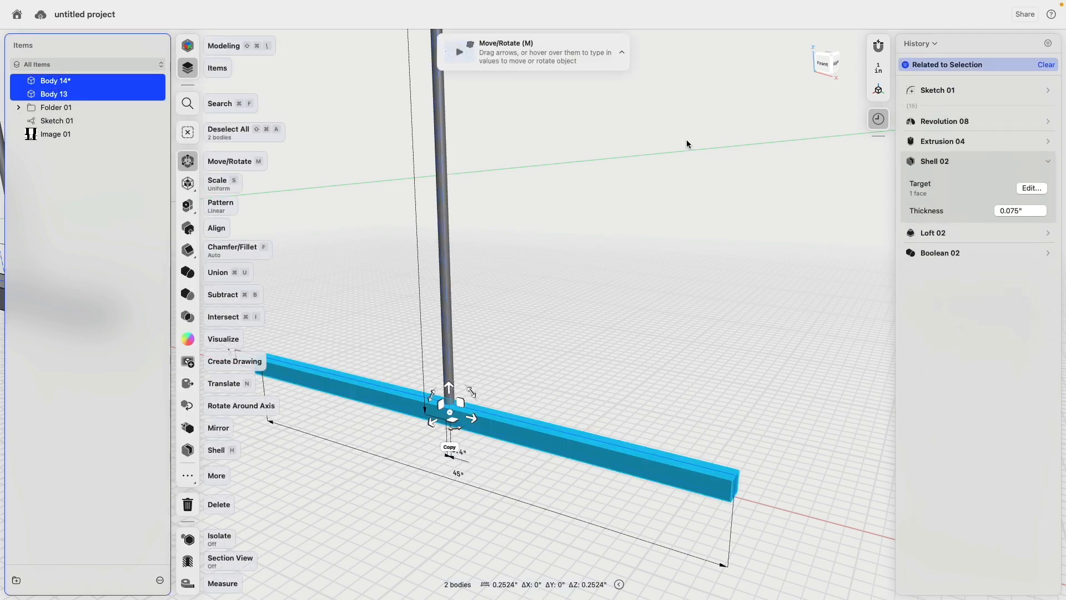
{"action": "left_click", "coordinate": [822, 63]}
{"action": "middle_click_drag", "start_coordinate": [611, 245], "coordinate": [604, 388]}
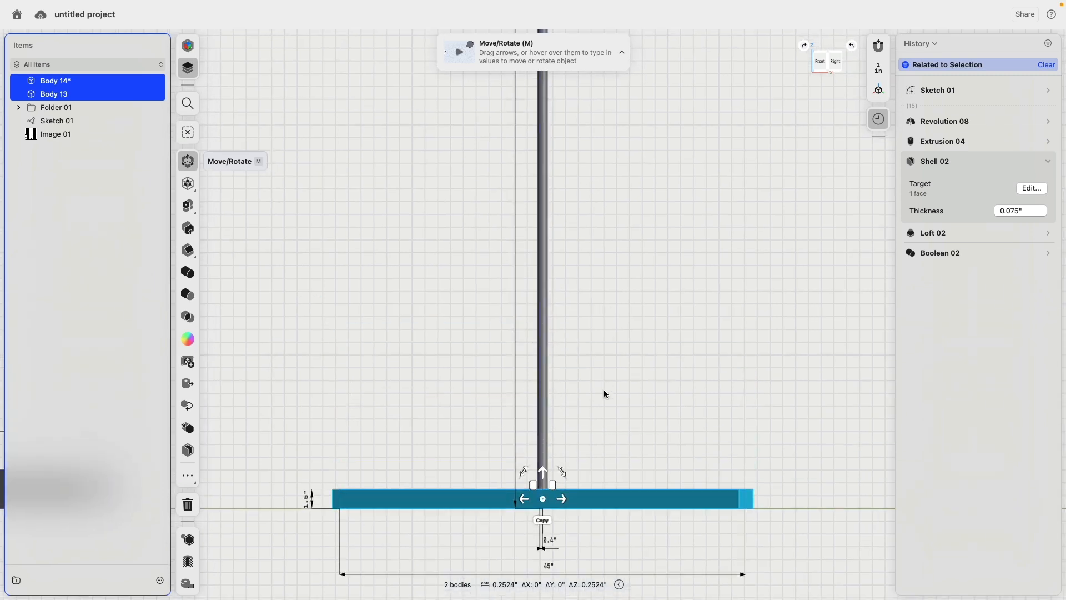
{"action": "scroll", "coordinate": [603, 385], "scroll_direction": "down", "scroll_amount": 5}
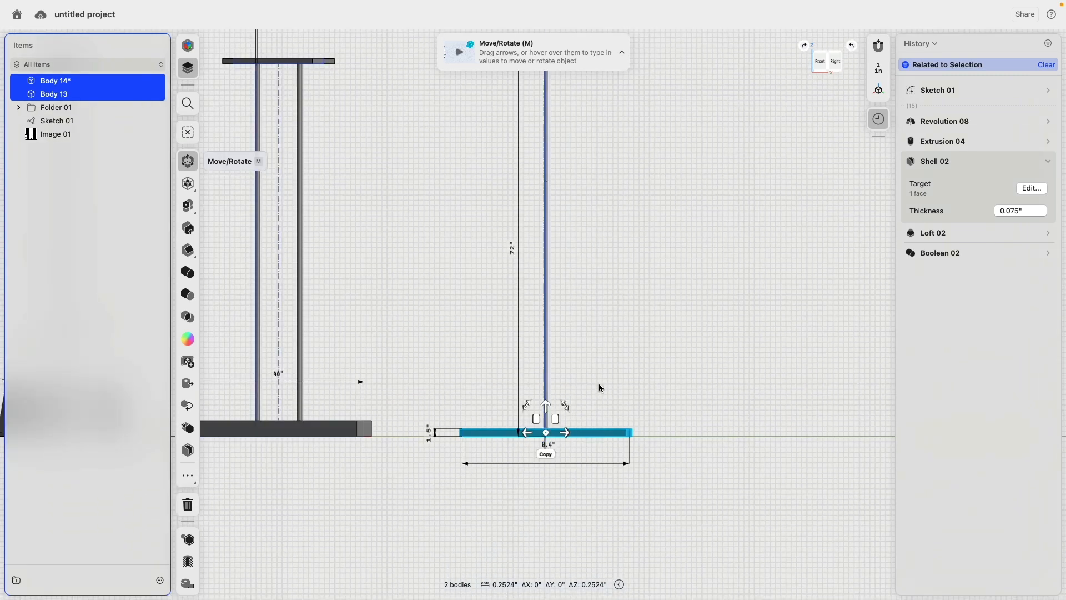
{"action": "left_click", "coordinate": [193, 212]}
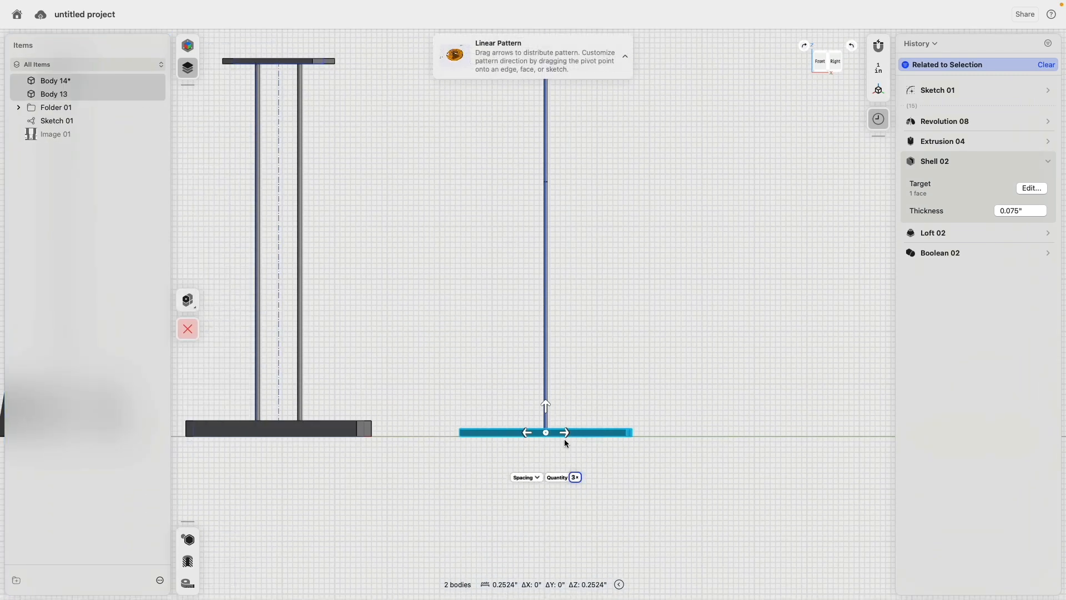
{"action": "left_click_drag", "start_coordinate": [547, 407], "coordinate": [548, 378]}
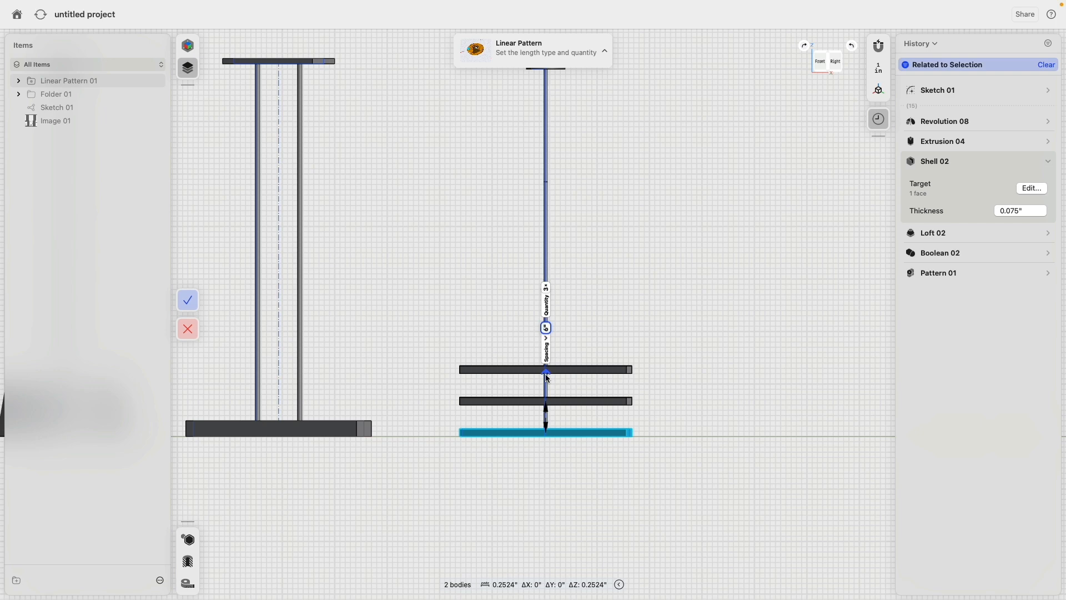
{"action": "left_click", "coordinate": [548, 296]}
{"action": "key", "text": "Return"}
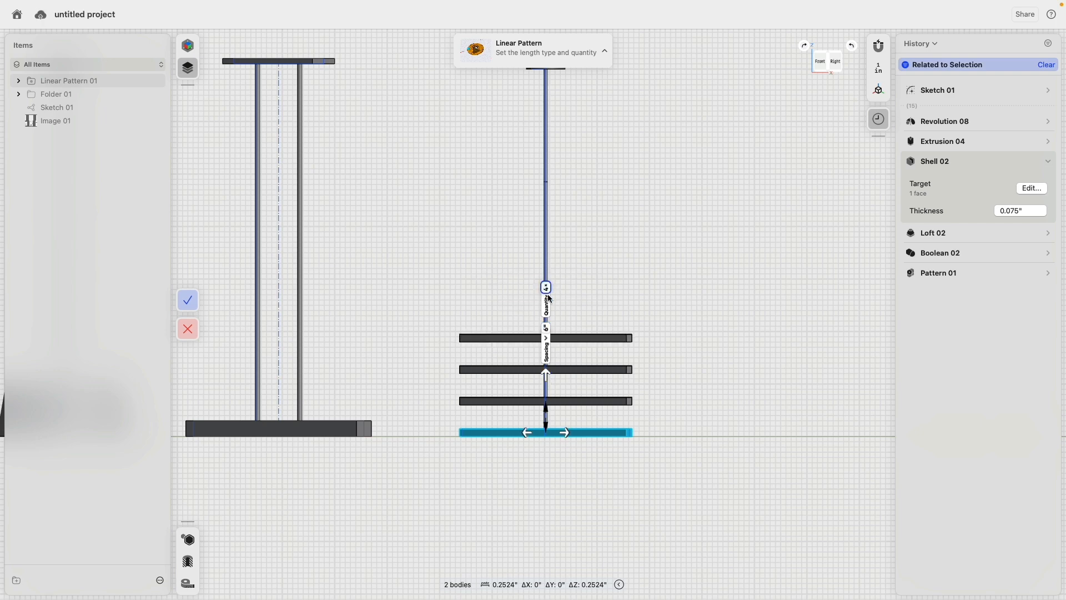
{"action": "left_click", "coordinate": [188, 300]}
- Rotate the topmost light bar, together with its fill body, horizontally around the rod so it crosses the bars below
{"action": "left_click", "coordinate": [517, 270]}
{"action": "right_click_drag", "start_coordinate": [516, 269], "coordinate": [488, 350]}
{"action": "left_click", "coordinate": [834, 67]}
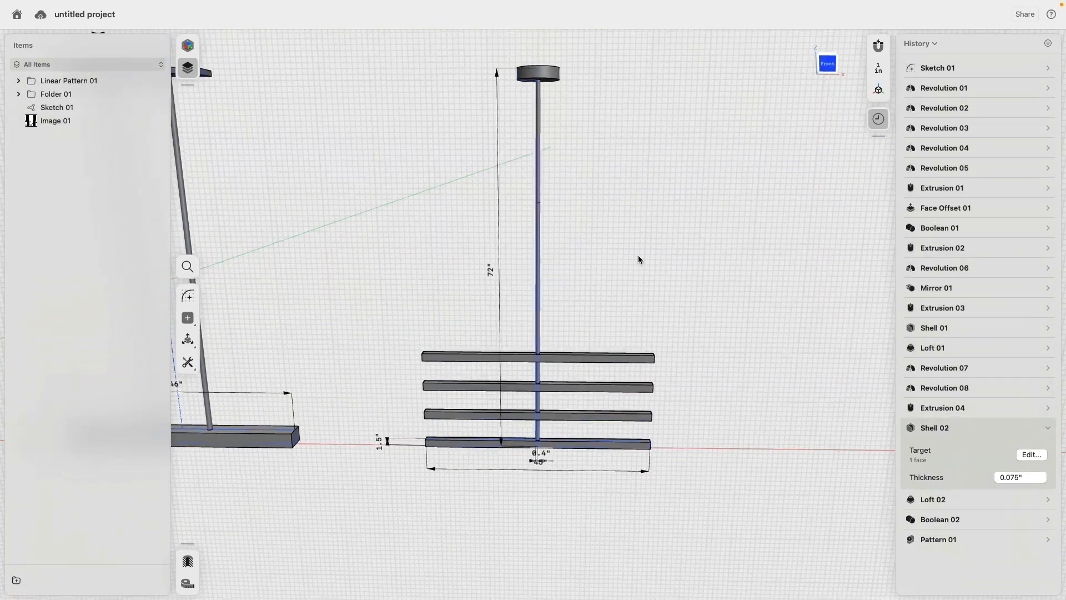
{"action": "right_click_drag", "start_coordinate": [602, 364], "coordinate": [595, 371]}
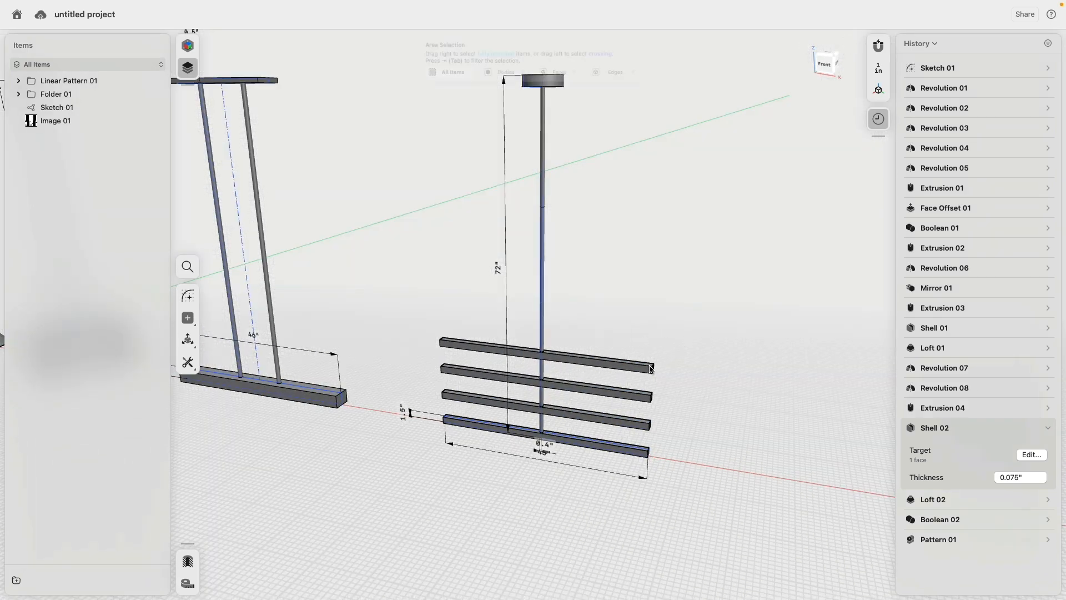
{"action": "left_click_drag", "start_coordinate": [687, 336], "coordinate": [543, 376]}
{"action": "key", "text": "Tab"}
{"action": "left_click", "coordinate": [672, 388]}
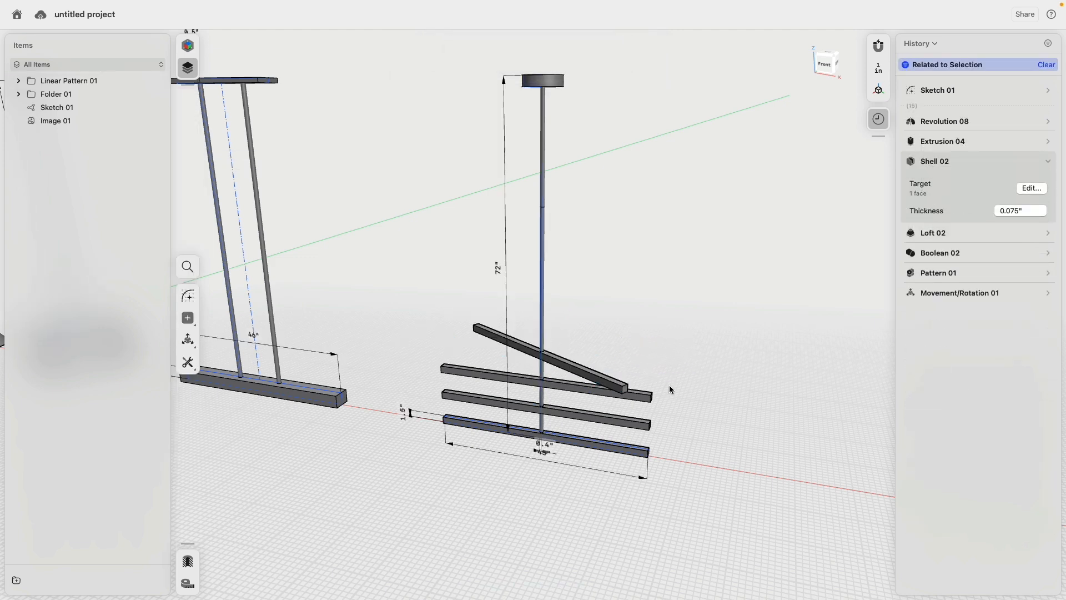
- Rotate the second light bar from the top, together with its fill body, 75° horizontally around the rod
{"action": "left_click_drag", "start_coordinate": [674, 378], "coordinate": [640, 411]}
{"action": "key", "text": "Tab"}
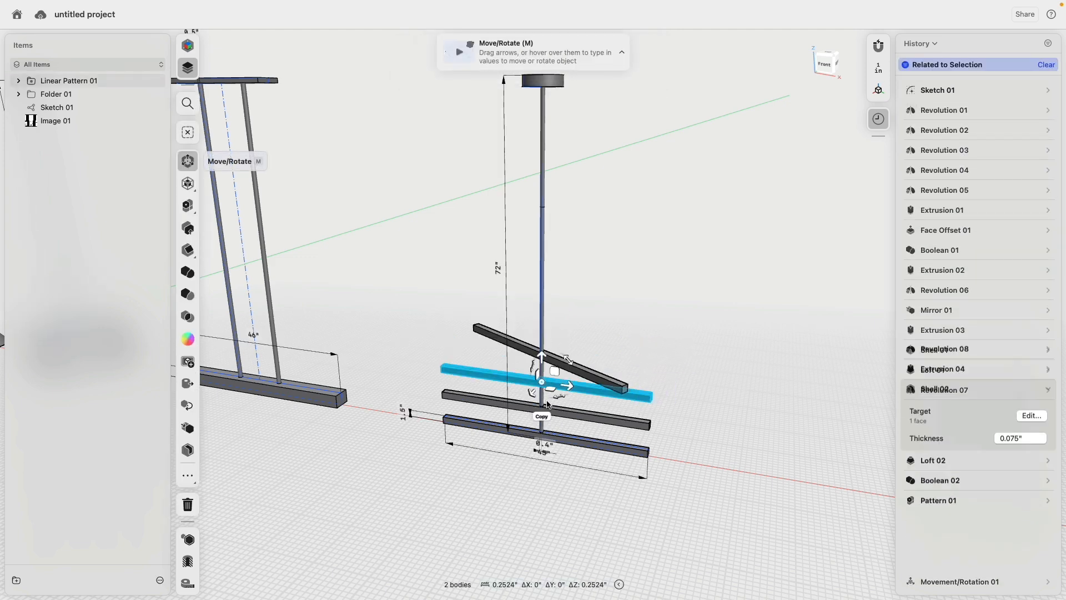
{"action": "left_click_drag", "start_coordinate": [559, 395], "coordinate": [601, 373]}
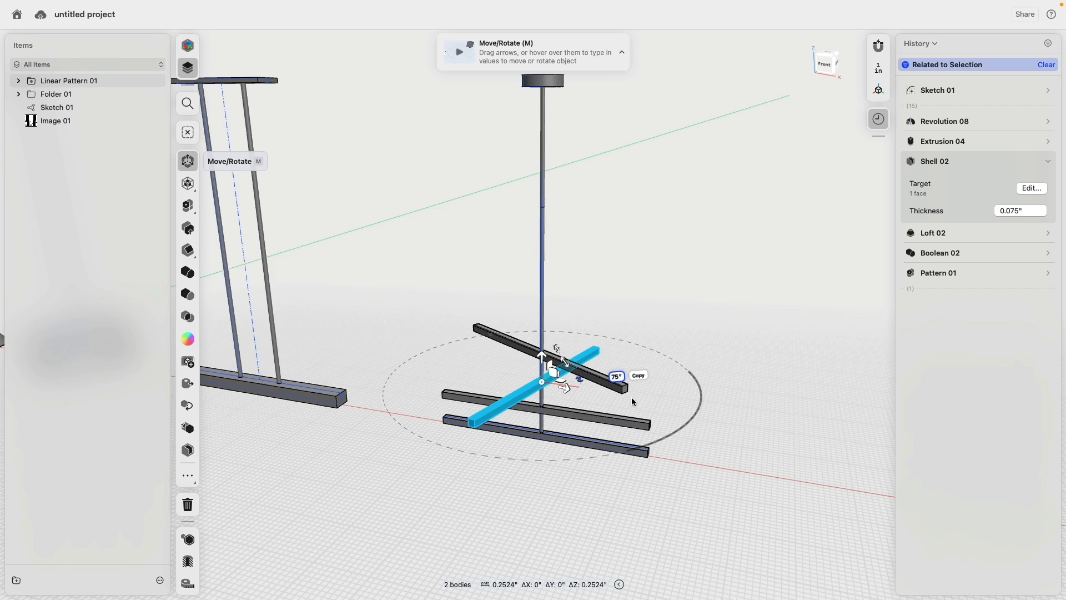
{"action": "left_click", "coordinate": [718, 439]}
- Rotate the third light bar from the top, together with its fill body, horizontally around the rod so it crosses the other bars
{"action": "left_click_drag", "start_coordinate": [671, 410], "coordinate": [610, 414]}
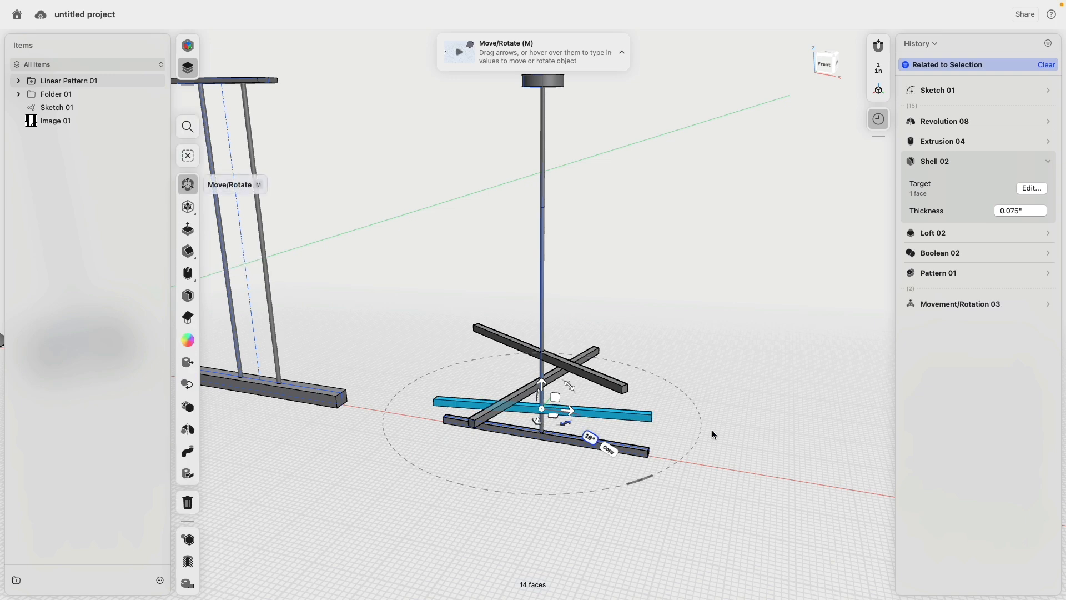
{"action": "key", "text": "super+z"}
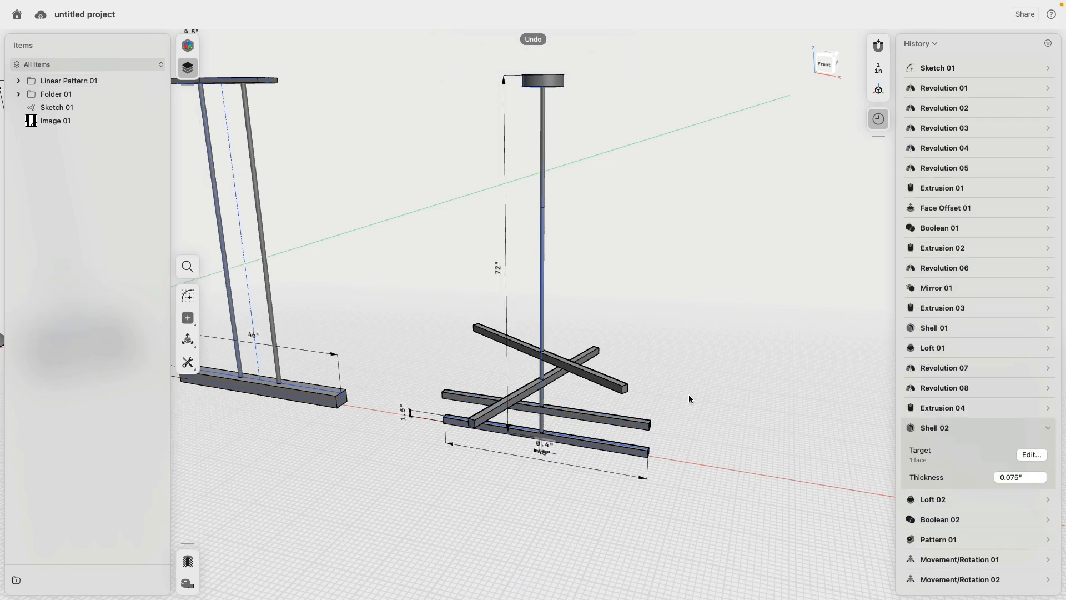
{"action": "left_click_drag", "start_coordinate": [690, 399], "coordinate": [655, 432]}
{"action": "key", "text": "m"}
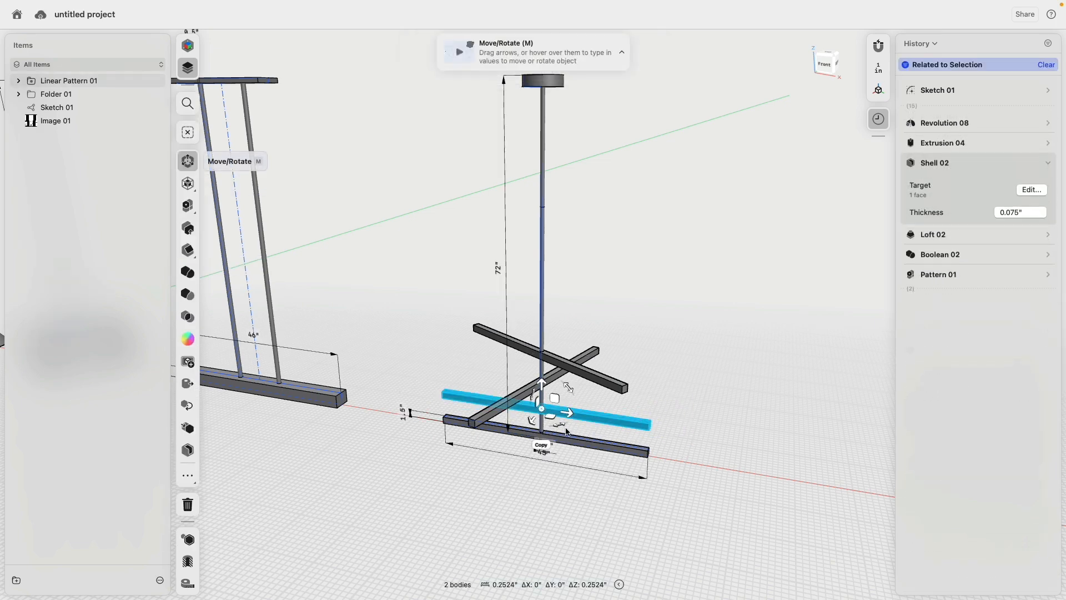
{"action": "left_click_drag", "start_coordinate": [567, 432], "coordinate": [449, 391]}
{"action": "right_click_drag", "start_coordinate": [603, 458], "coordinate": [584, 419]}
{"action": "key", "text": "Escape"}
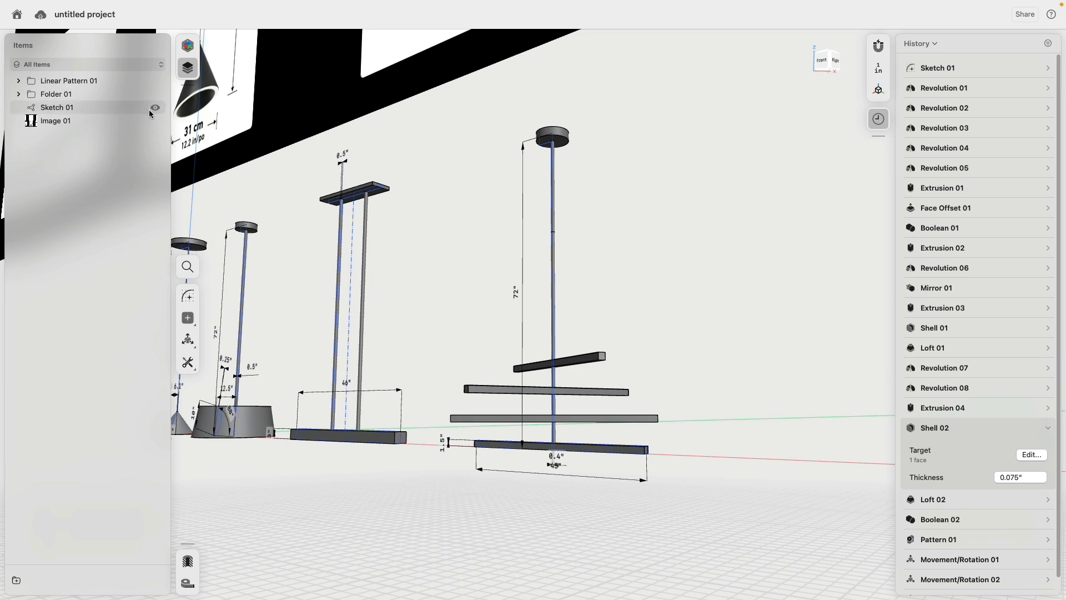
- Switch to visualization mode and apply the Gradient Mood studio environment
{"action": "left_click", "coordinate": [189, 48]}
{"action": "left_click", "coordinate": [47, 72]}
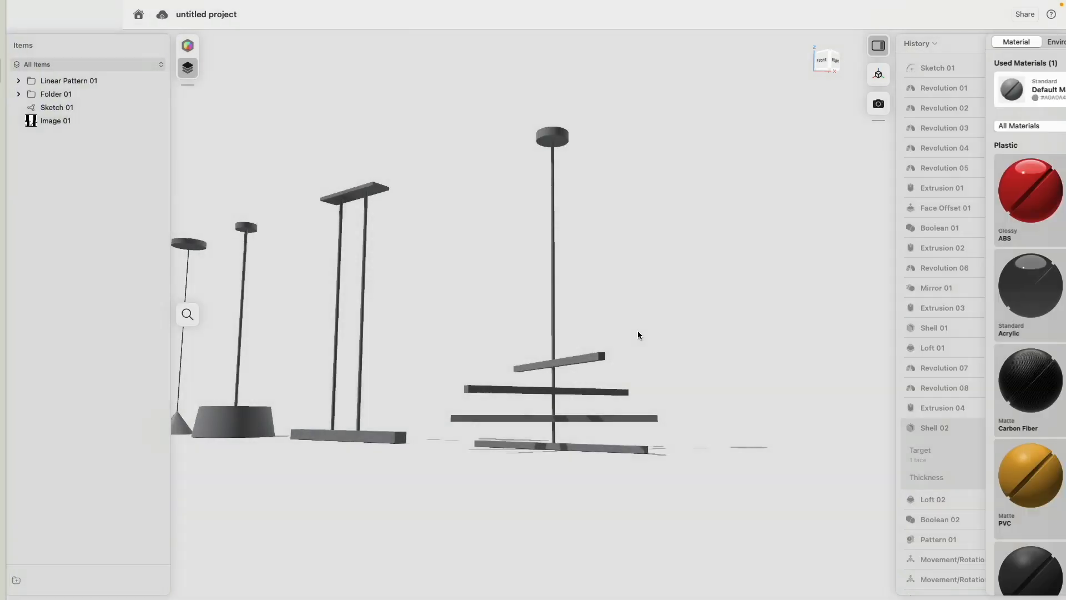
{"action": "left_click", "coordinate": [969, 45]}
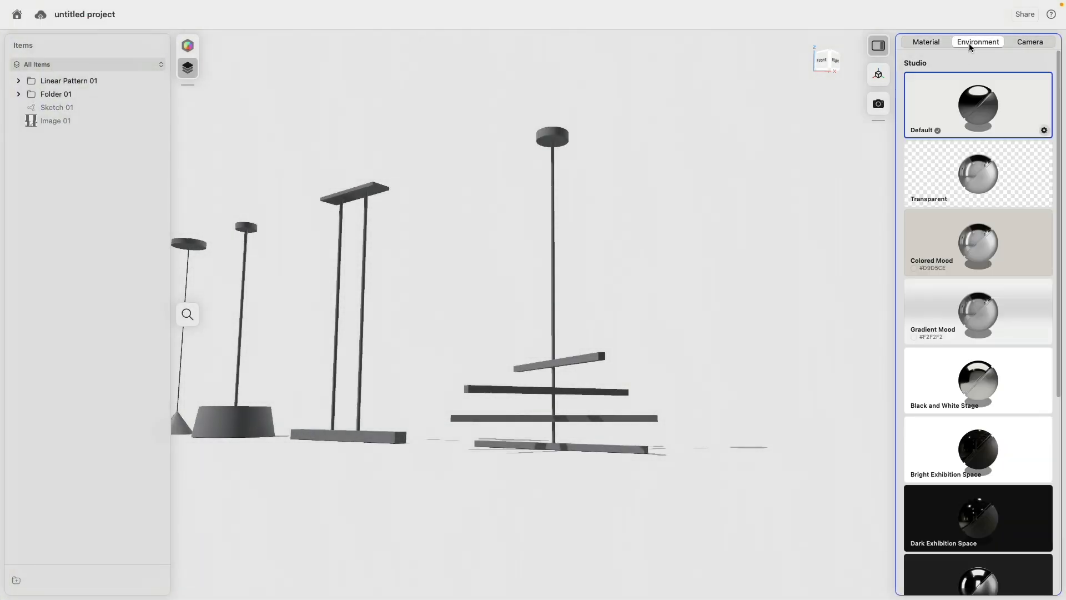
{"action": "left_click", "coordinate": [1000, 311]}
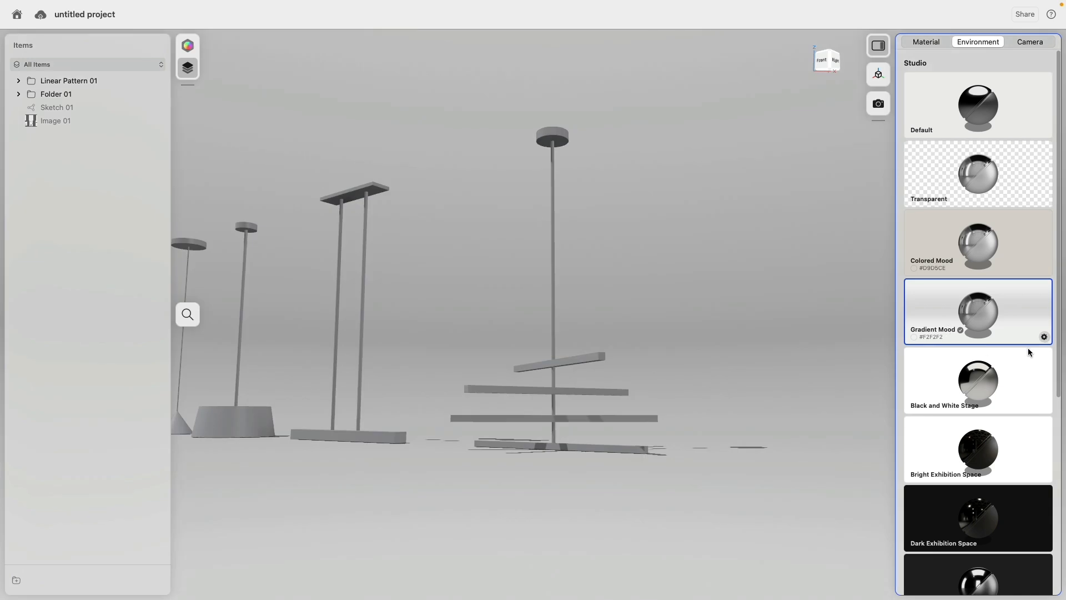
- Set the Gradient Mood background color to dark gray 393939 and disable its ground plane
{"action": "left_click", "coordinate": [1045, 338]}
{"action": "left_click_drag", "start_coordinate": [927, 375], "coordinate": [884, 356]}
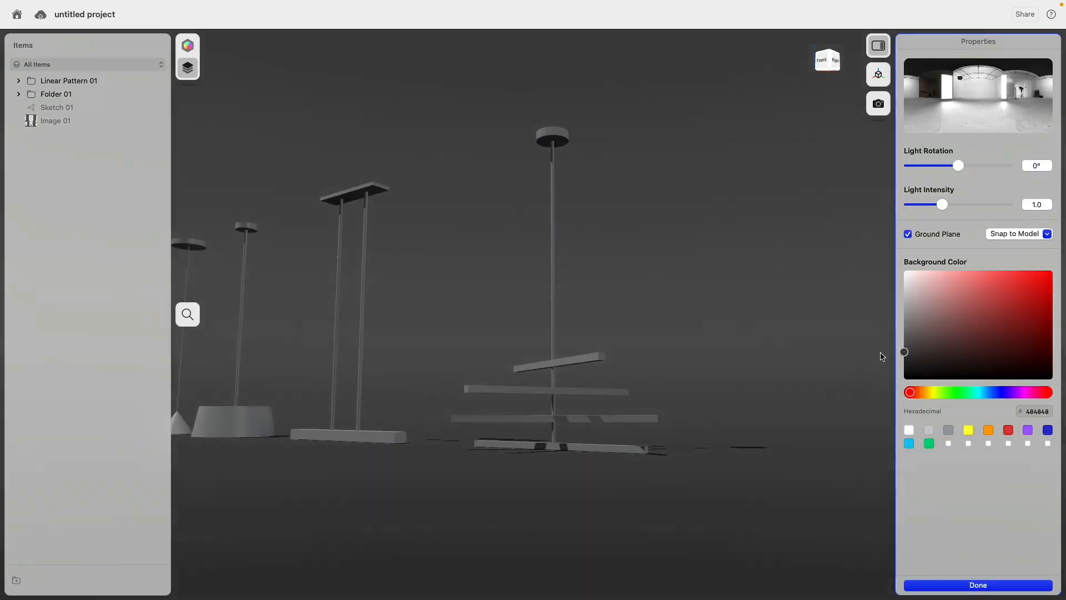
{"action": "left_click", "coordinate": [936, 233]}
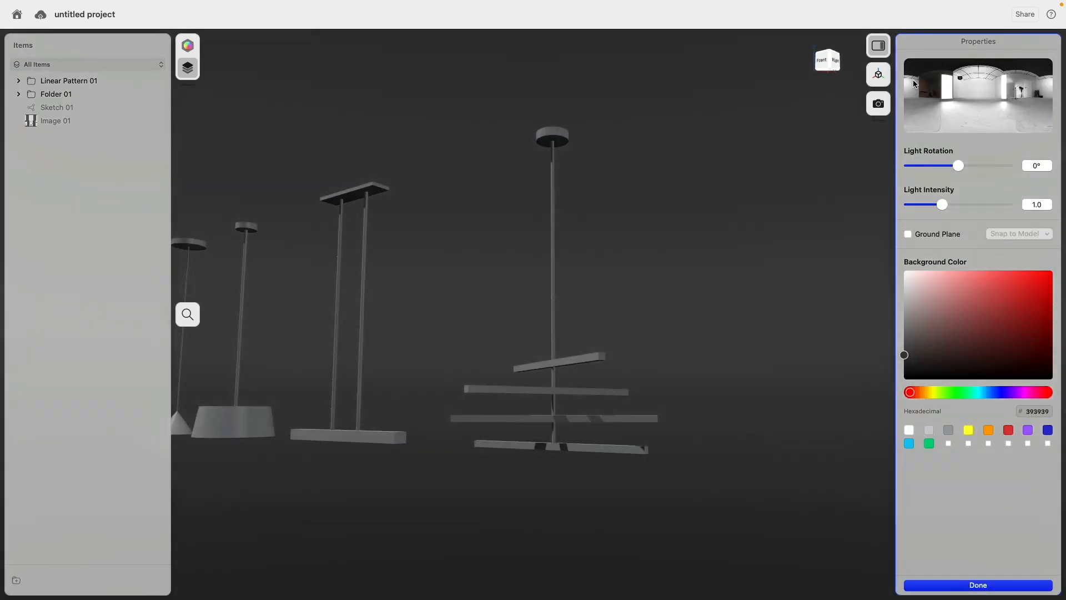
{"action": "left_click", "coordinate": [973, 588]}
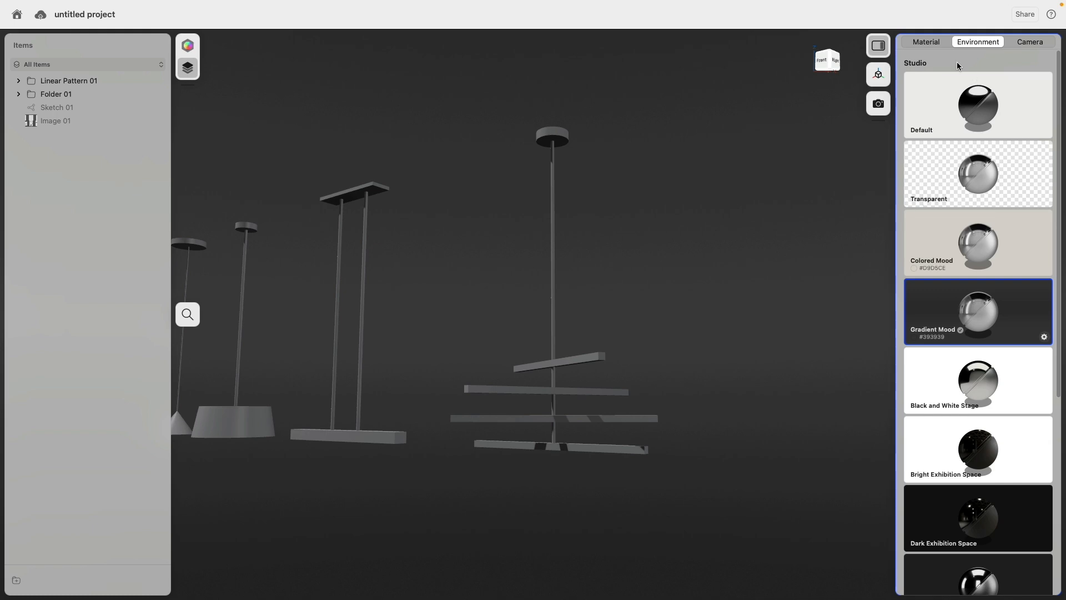
- Replace the default material on all pendant lights with the rough Powder Coated Metal
{"action": "left_click", "coordinate": [928, 43]}
{"action": "left_click", "coordinate": [977, 126]}
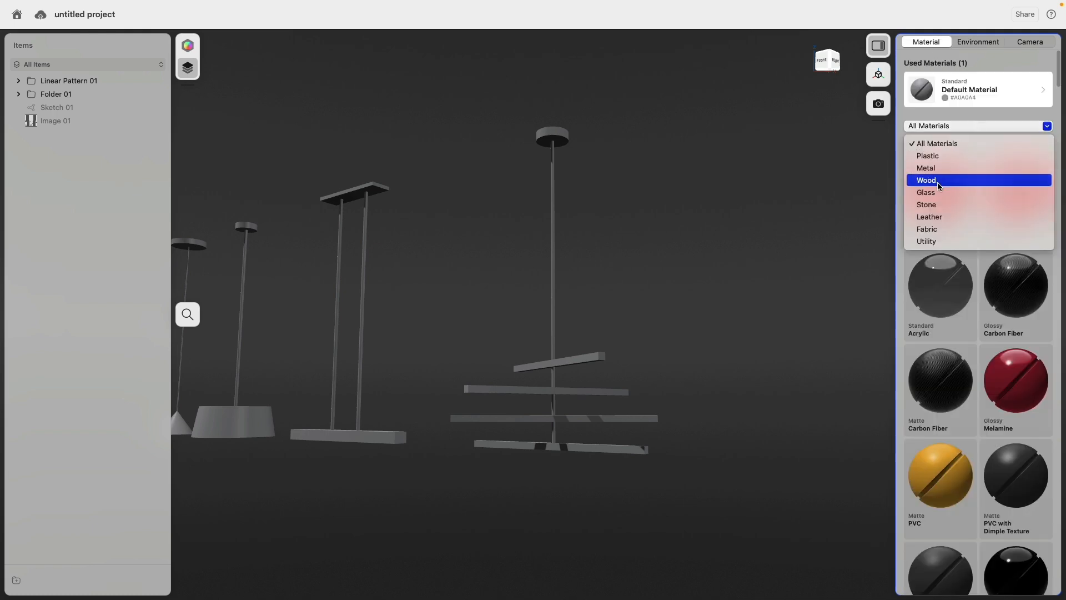
{"action": "left_click", "coordinate": [941, 168]}
{"action": "scroll", "coordinate": [1001, 406], "scroll_direction": "down", "scroll_amount": 10}
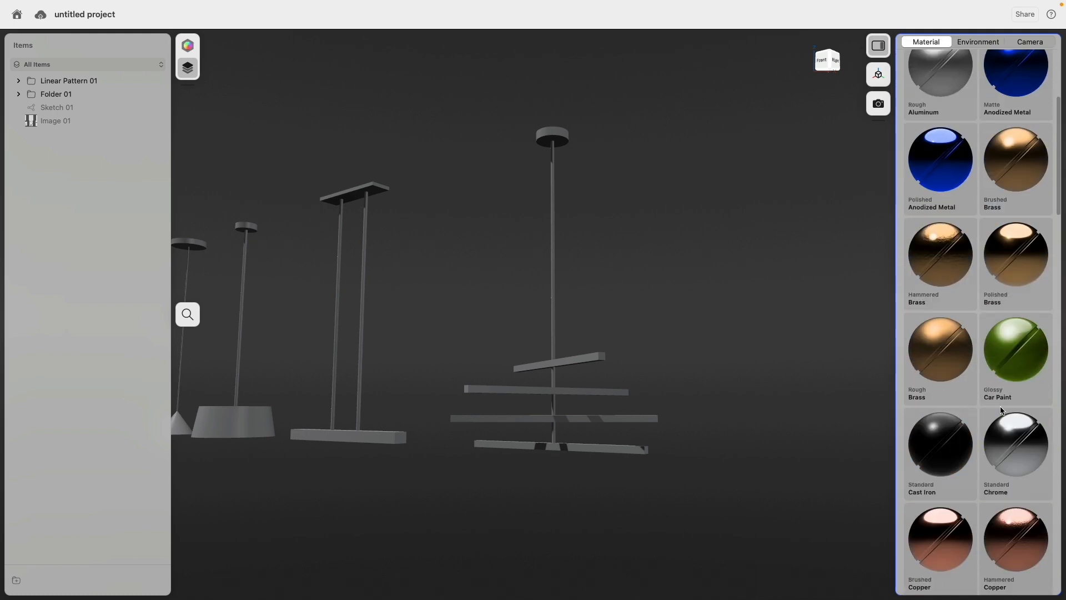
{"action": "left_click_drag", "start_coordinate": [1004, 456], "coordinate": [948, 99]}
{"action": "scroll", "coordinate": [1004, 243], "scroll_direction": "up", "scroll_amount": 4}
{"action": "scroll", "coordinate": [1003, 242], "scroll_direction": "up", "scroll_amount": 10}
{"action": "scroll", "coordinate": [1002, 239], "scroll_direction": "up", "scroll_amount": 5}
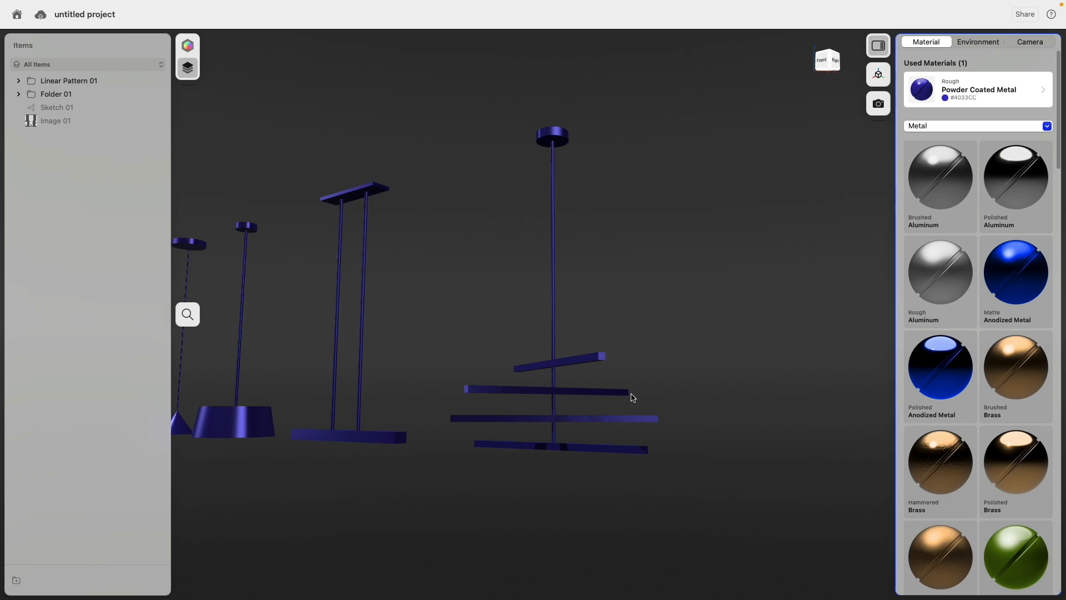
- Select the light-emitting underside surfaces of the crossed bars, the linear pendant, the drum pendant and the cone pendant together
{"action": "right_click_drag", "start_coordinate": [499, 417], "coordinate": [602, 345]}
{"action": "scroll", "coordinate": [602, 345], "scroll_direction": "up", "scroll_amount": 5}
{"action": "left_click", "coordinate": [571, 366]}
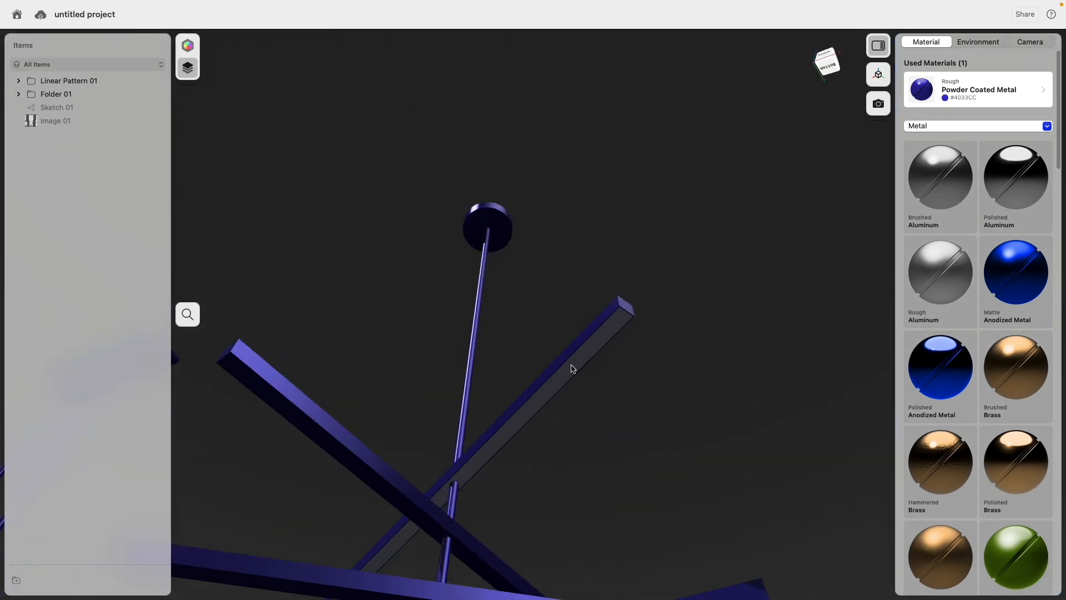
{"action": "right_click_drag", "start_coordinate": [348, 498], "coordinate": [533, 210]}
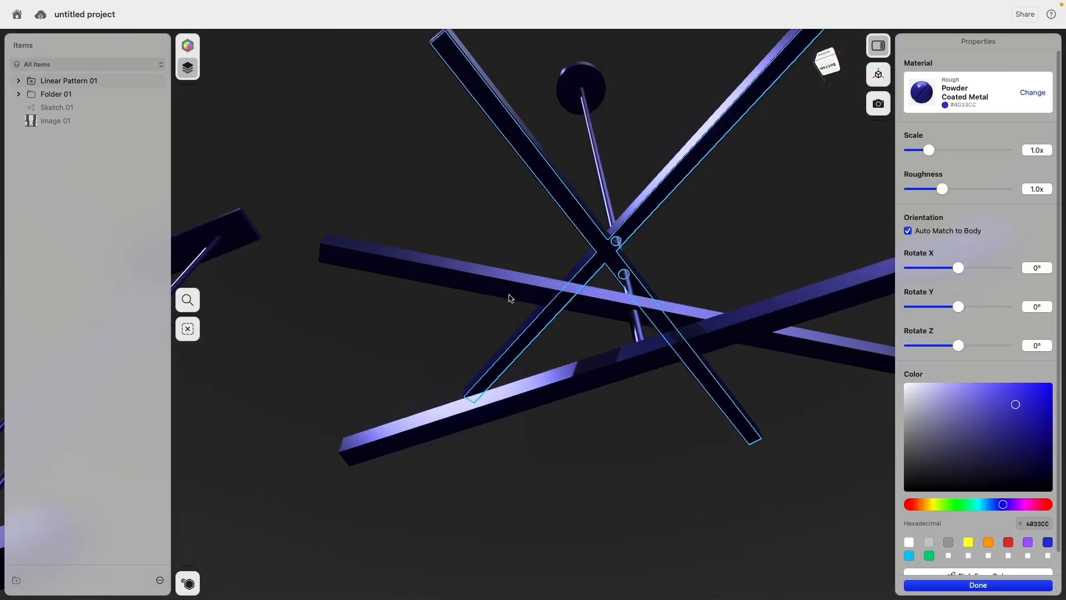
{"action": "left_click", "coordinate": [473, 422]}
{"action": "middle_click_drag", "start_coordinate": [313, 345], "coordinate": [821, 249]}
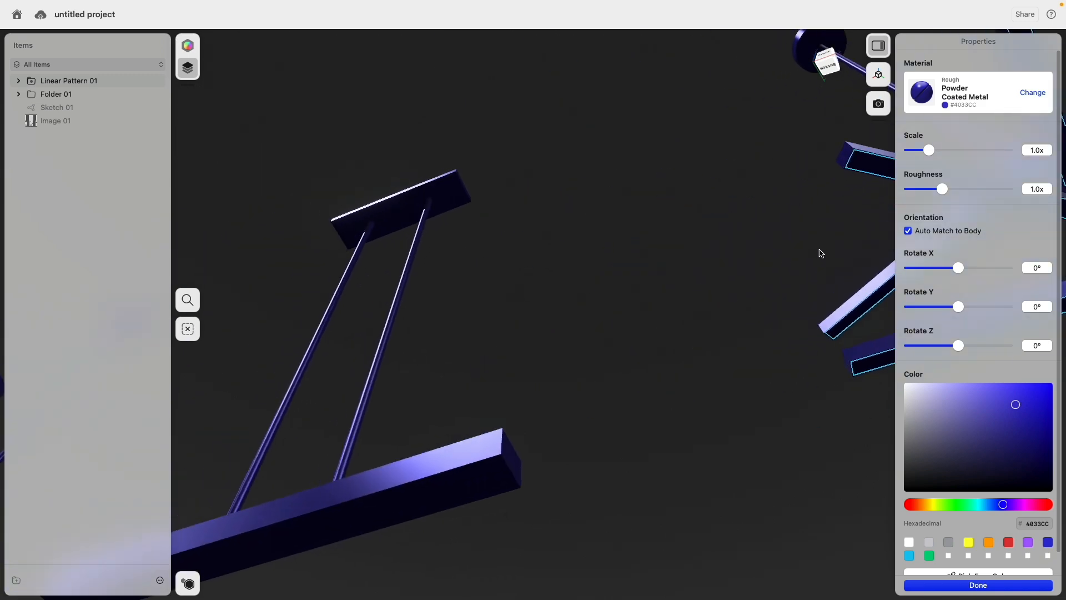
{"action": "left_click", "coordinate": [392, 515]}
{"action": "middle_click_drag", "start_coordinate": [272, 377], "coordinate": [822, 244]}
{"action": "middle_click_drag", "start_coordinate": [449, 385], "coordinate": [615, 239]}
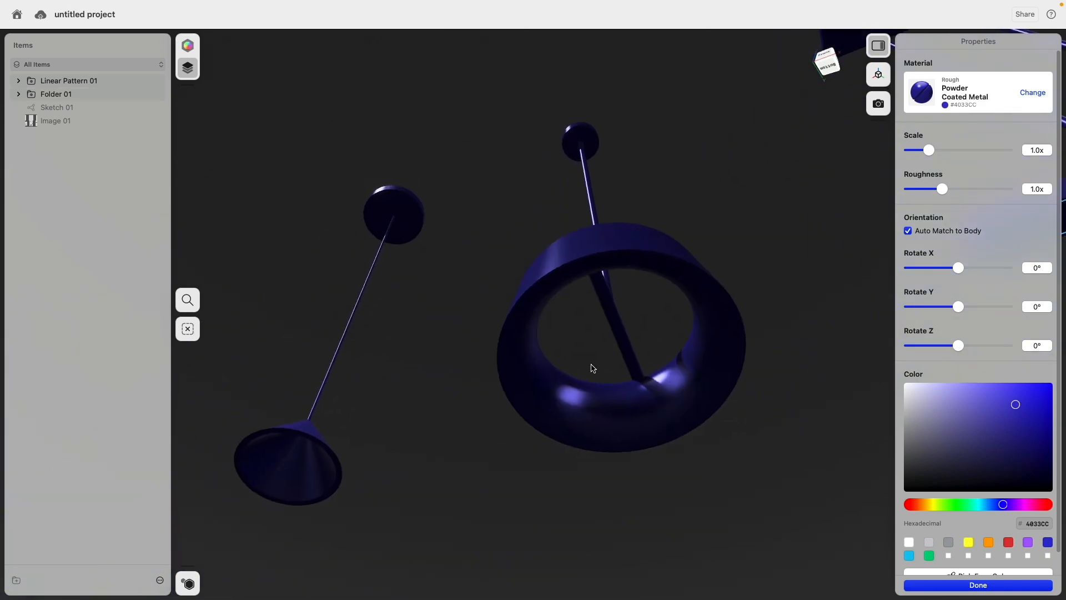
{"action": "left_click", "coordinate": [554, 406]}
{"action": "scroll", "coordinate": [337, 479], "scroll_direction": "up", "scroll_amount": 6}
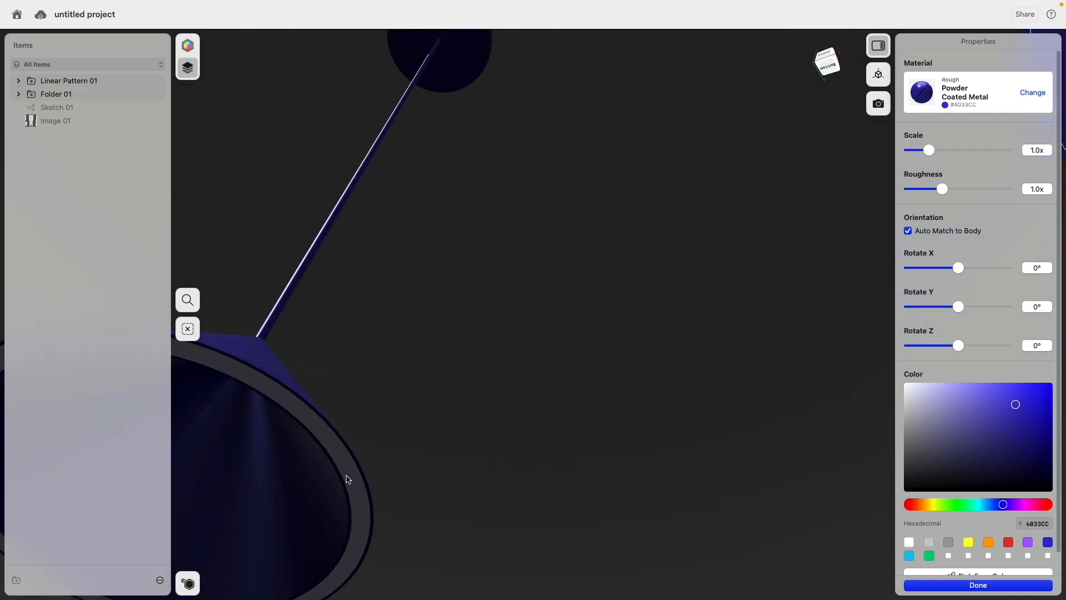
{"action": "left_click", "coordinate": [348, 478]}
- Change the selected light surfaces to the Utility category's Emissive Material and color it orange
{"action": "left_click", "coordinate": [1032, 92]}
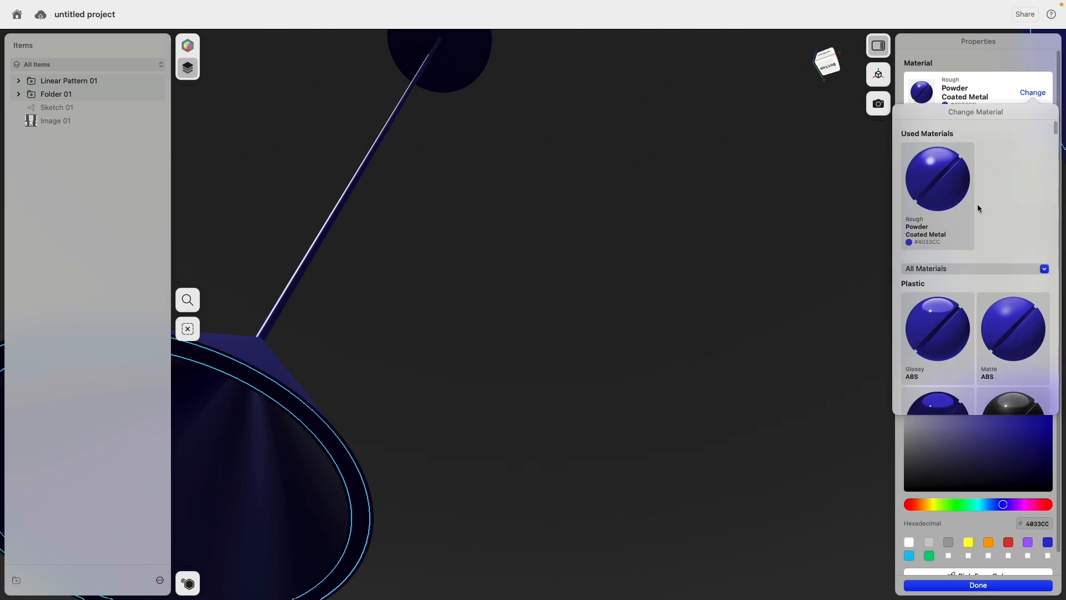
{"action": "left_click", "coordinate": [959, 269]}
{"action": "left_click", "coordinate": [939, 384]}
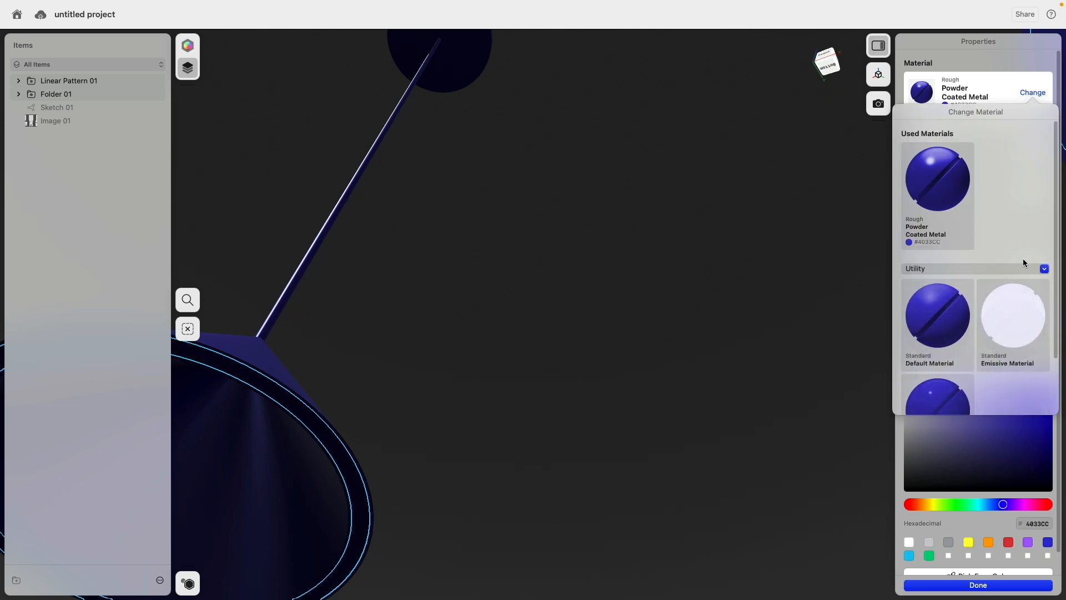
{"action": "left_click", "coordinate": [994, 315]}
{"action": "left_click", "coordinate": [742, 293]}
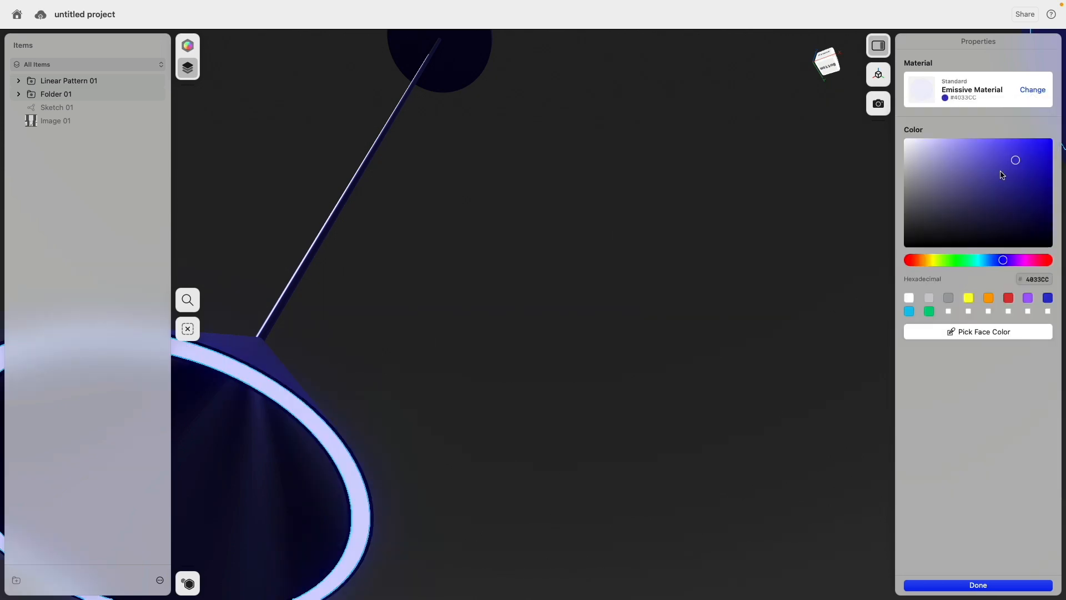
{"action": "left_click", "coordinate": [990, 301]}
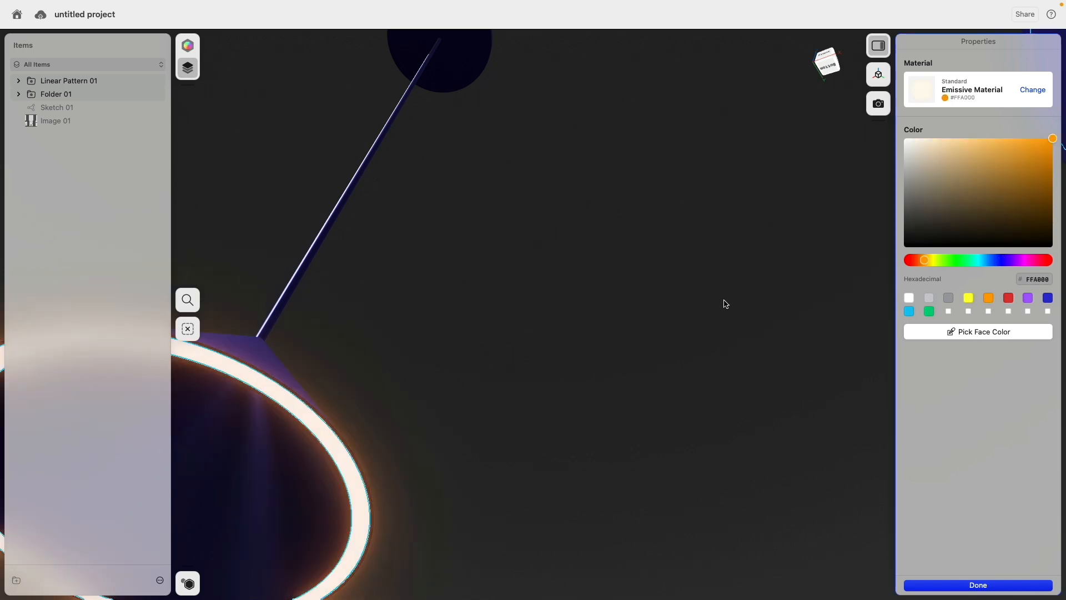
{"action": "left_click", "coordinate": [733, 299]}
- Change the Powder Coated Metal's color to dark gray 484848
{"action": "left_click", "coordinate": [922, 125]}
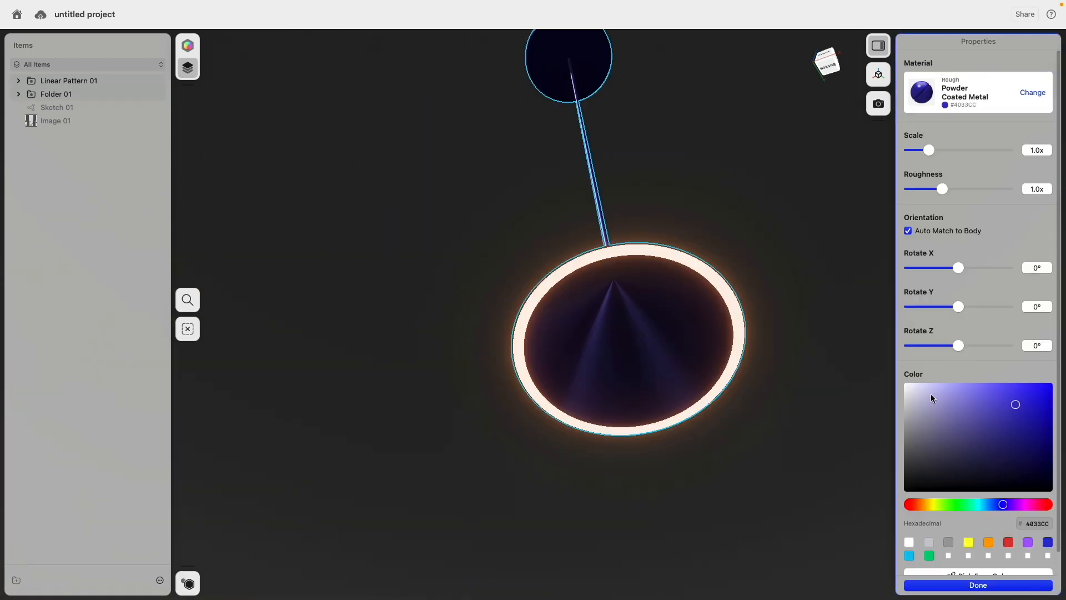
{"action": "left_click_drag", "start_coordinate": [922, 429], "coordinate": [892, 461]}
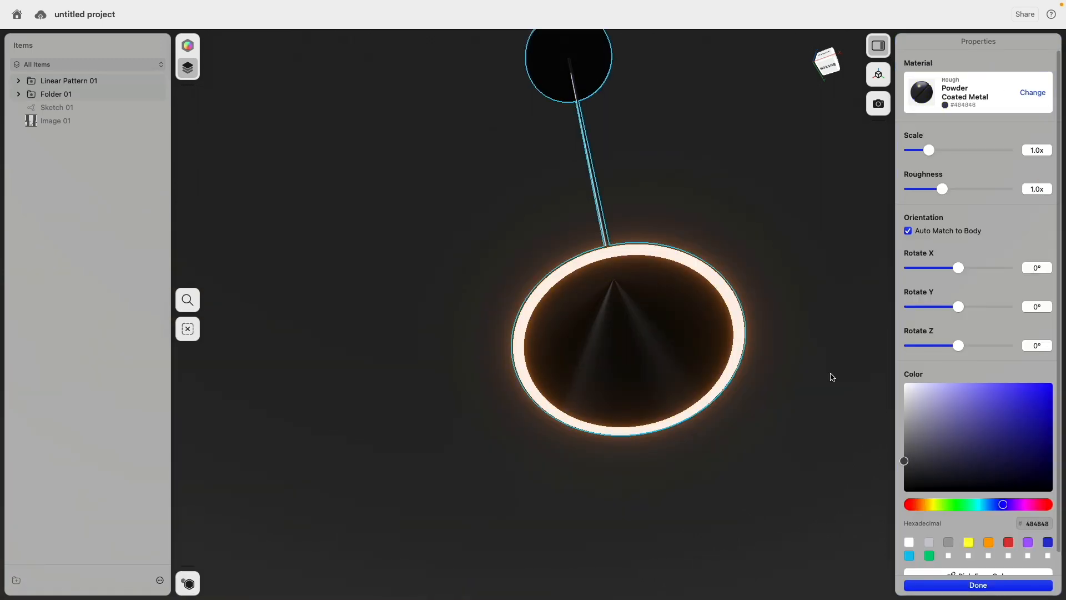
{"action": "left_click", "coordinate": [830, 374]}
- Examine all the lit pendants in the rendered scene from the front and from below
{"action": "right_click_drag", "start_coordinate": [736, 267], "coordinate": [747, 312]}
{"action": "scroll", "coordinate": [747, 312], "scroll_direction": "down", "scroll_amount": 10}
{"action": "middle_click_drag", "start_coordinate": [800, 231], "coordinate": [535, 368]}
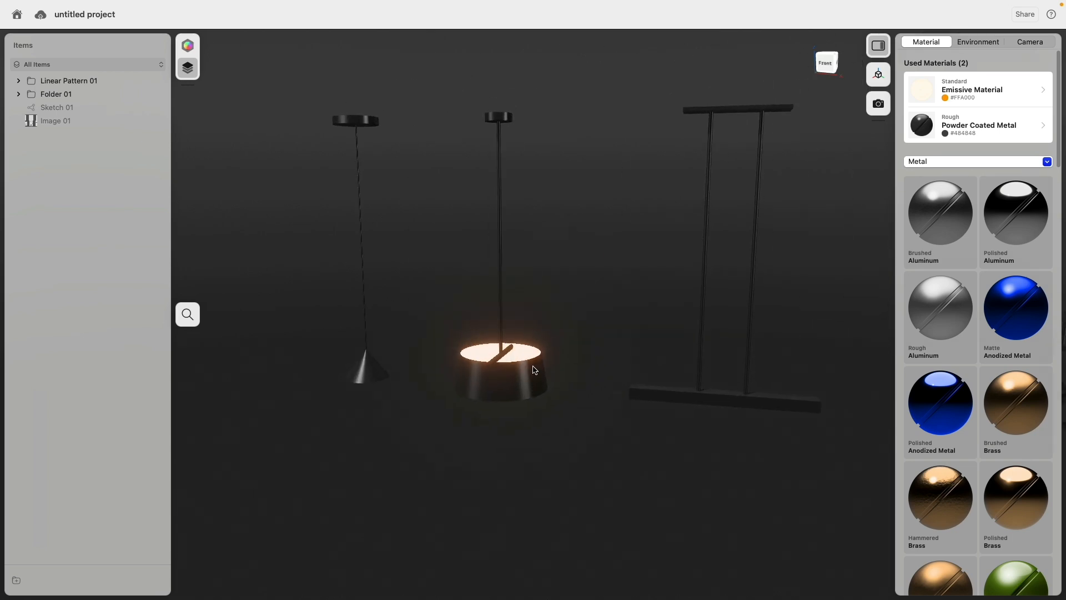
{"action": "right_click_drag", "start_coordinate": [617, 314], "coordinate": [636, 283]}
{"action": "scroll", "coordinate": [569, 292], "scroll_direction": "down", "scroll_amount": 10}
{"action": "middle_click_drag", "start_coordinate": [639, 284], "coordinate": [568, 304]}
{"action": "scroll", "coordinate": [598, 301], "scroll_direction": "up", "scroll_amount": 5}
{"action": "scroll", "coordinate": [608, 294], "scroll_direction": "up", "scroll_amount": 3}
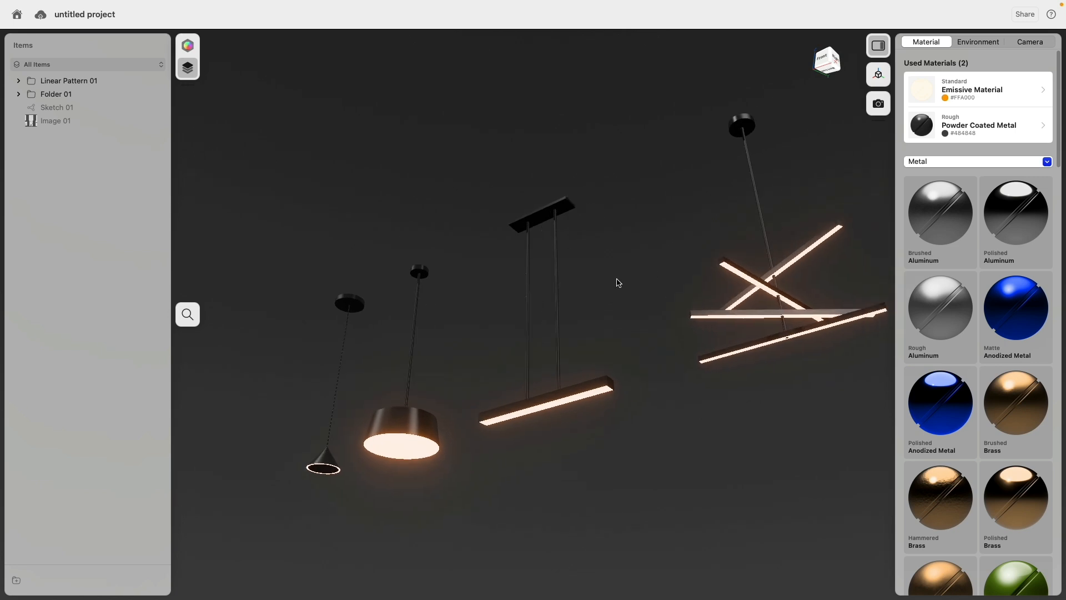